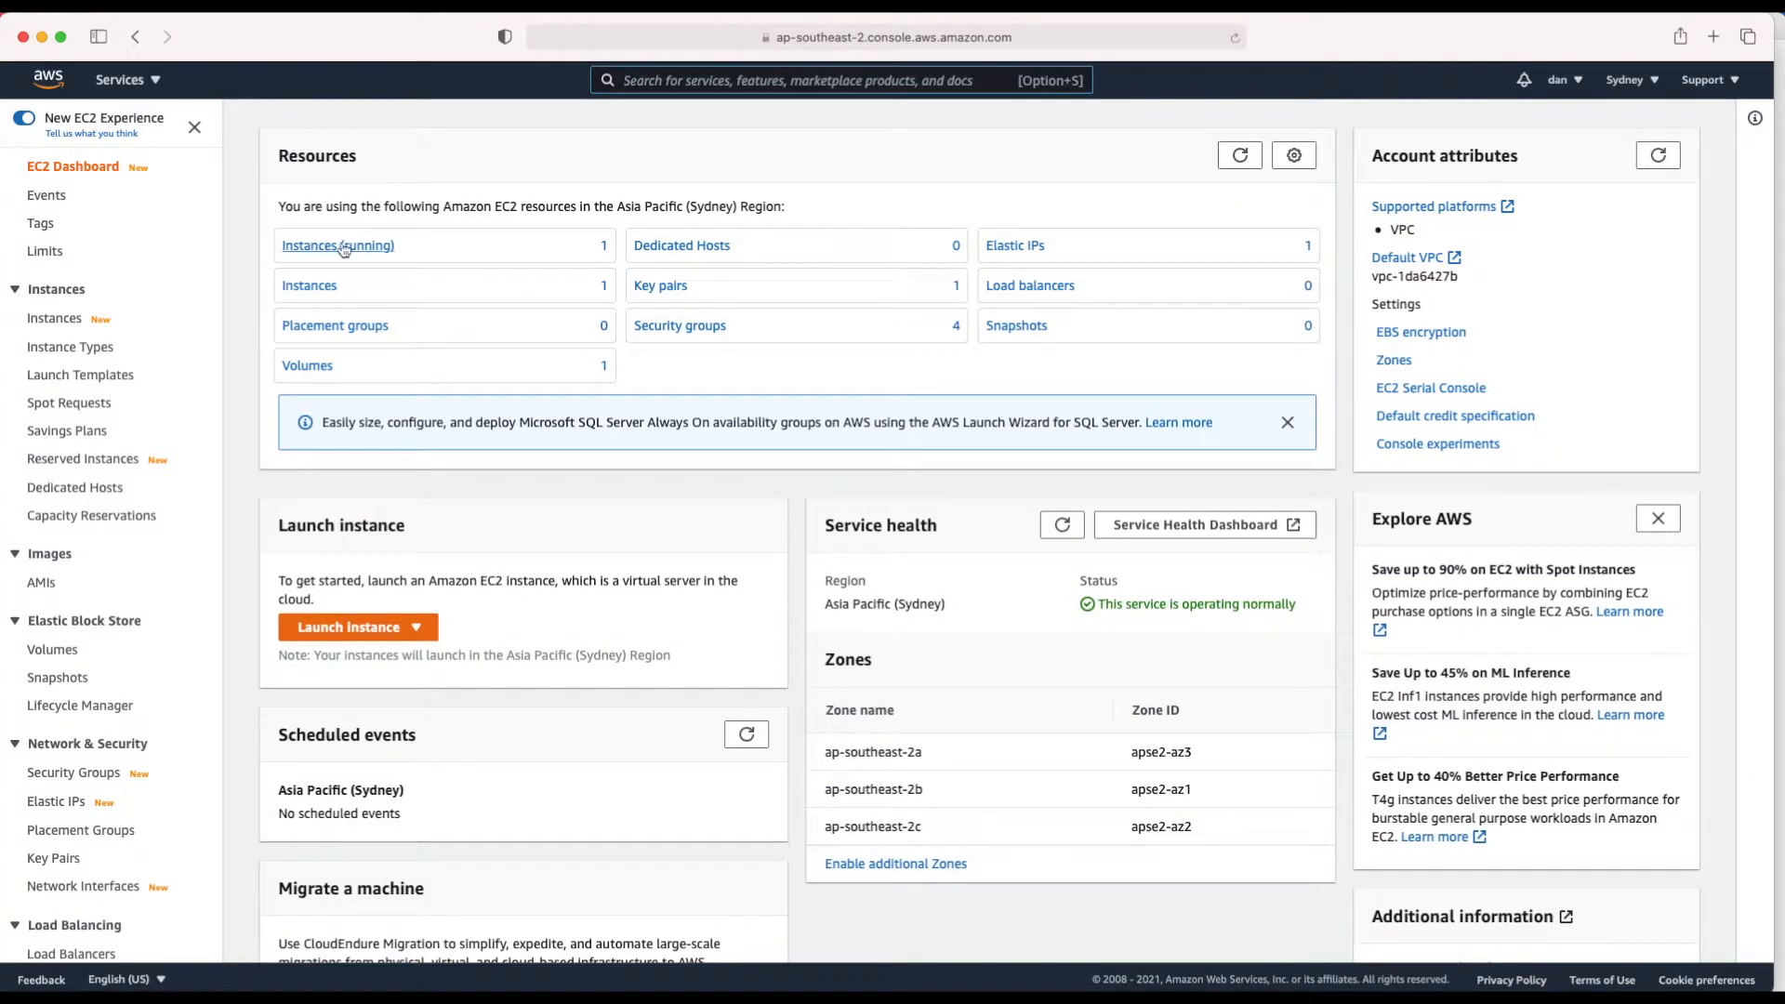
Step: Confirm demo-bastion's inbound rules allow SSH on port 22 from 0.0.0.0/0
click(338, 246)
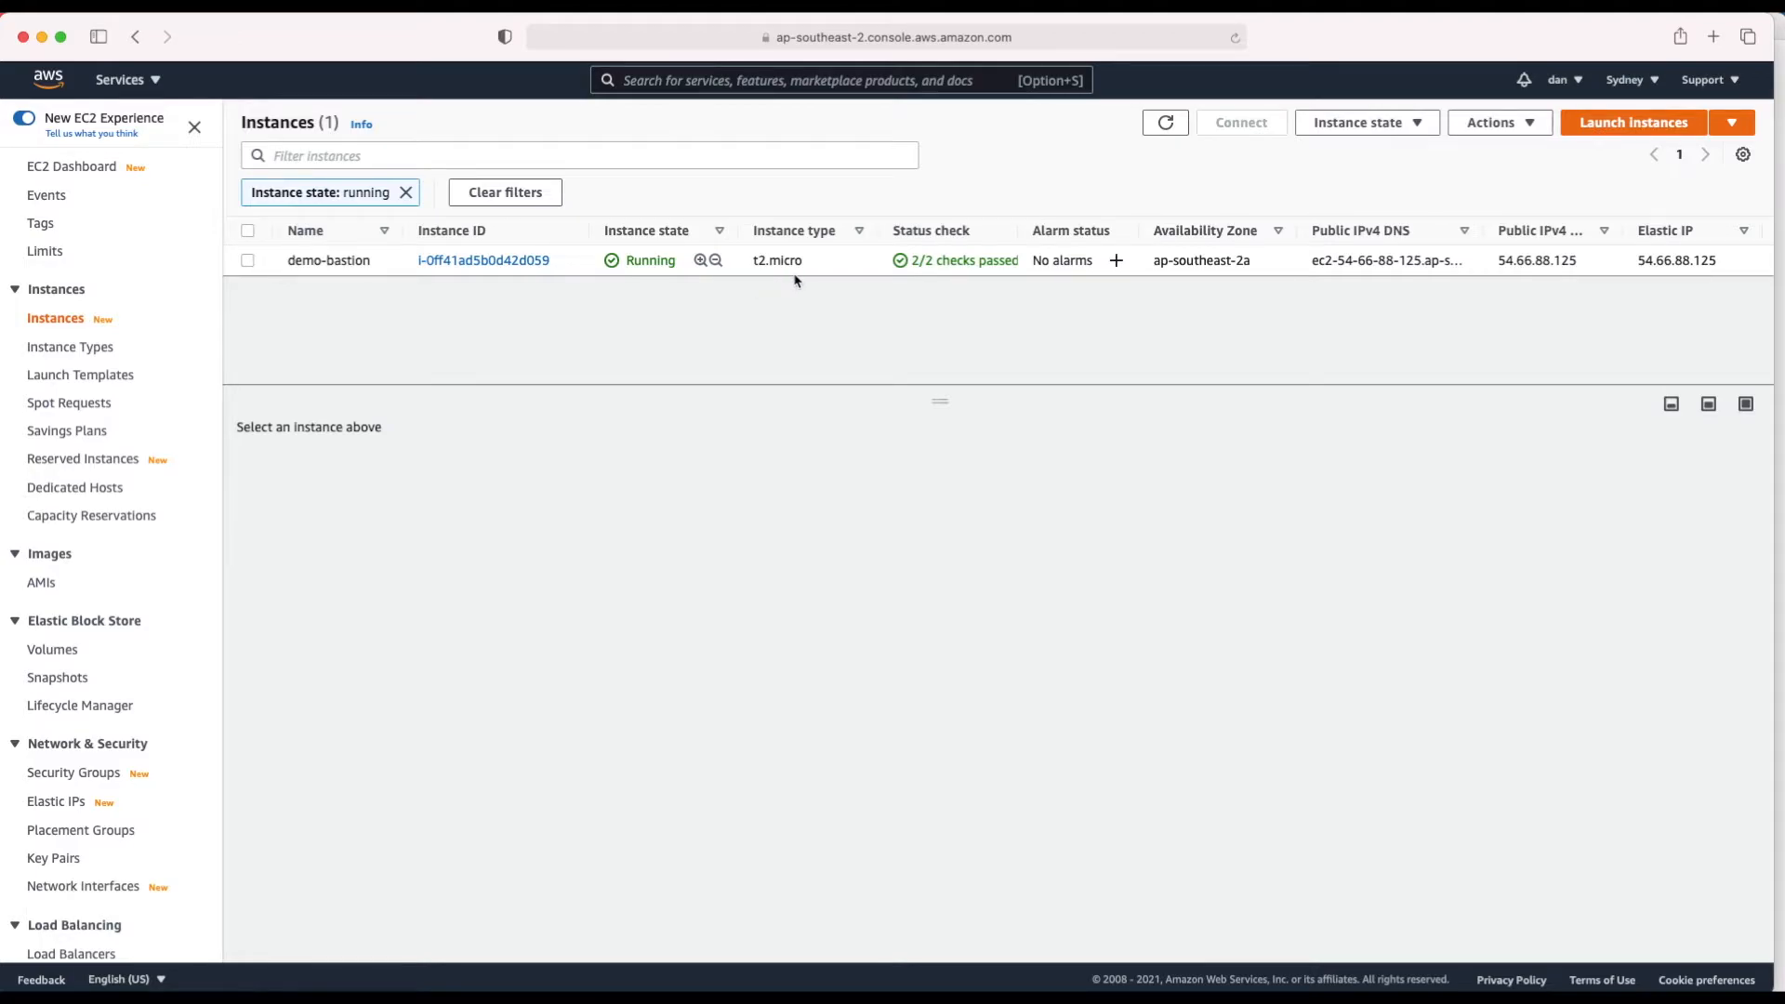
click(248, 263)
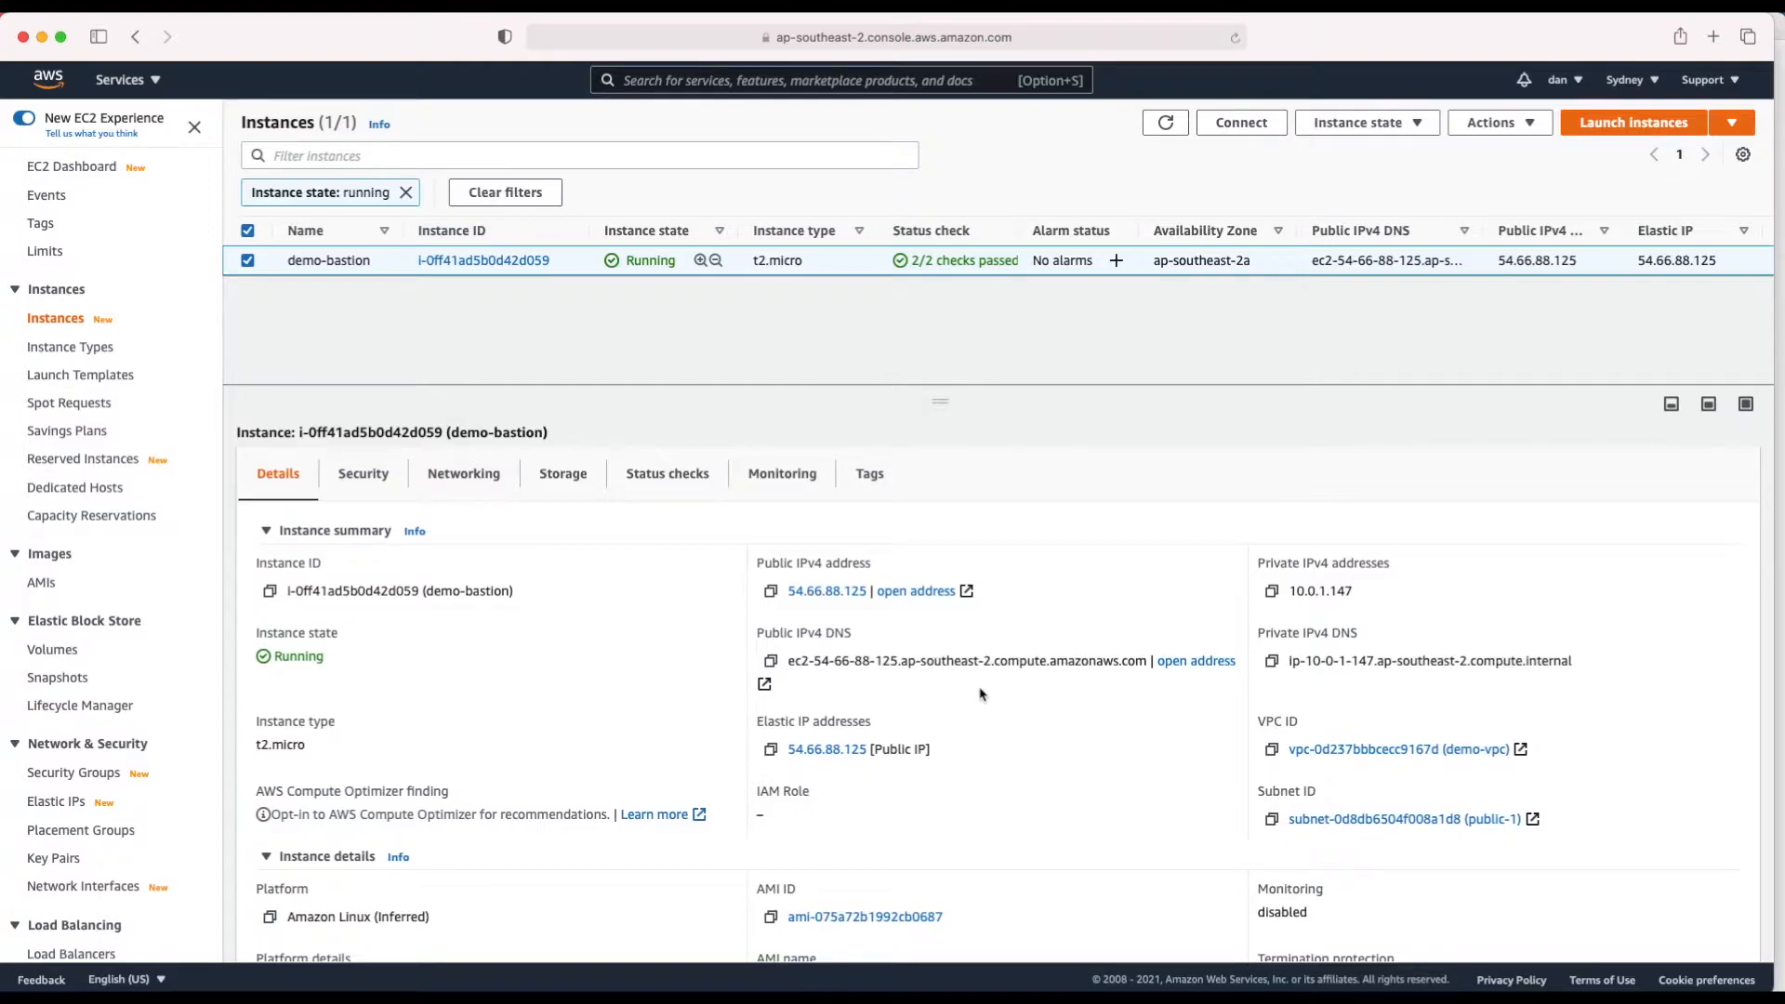
click(380, 476)
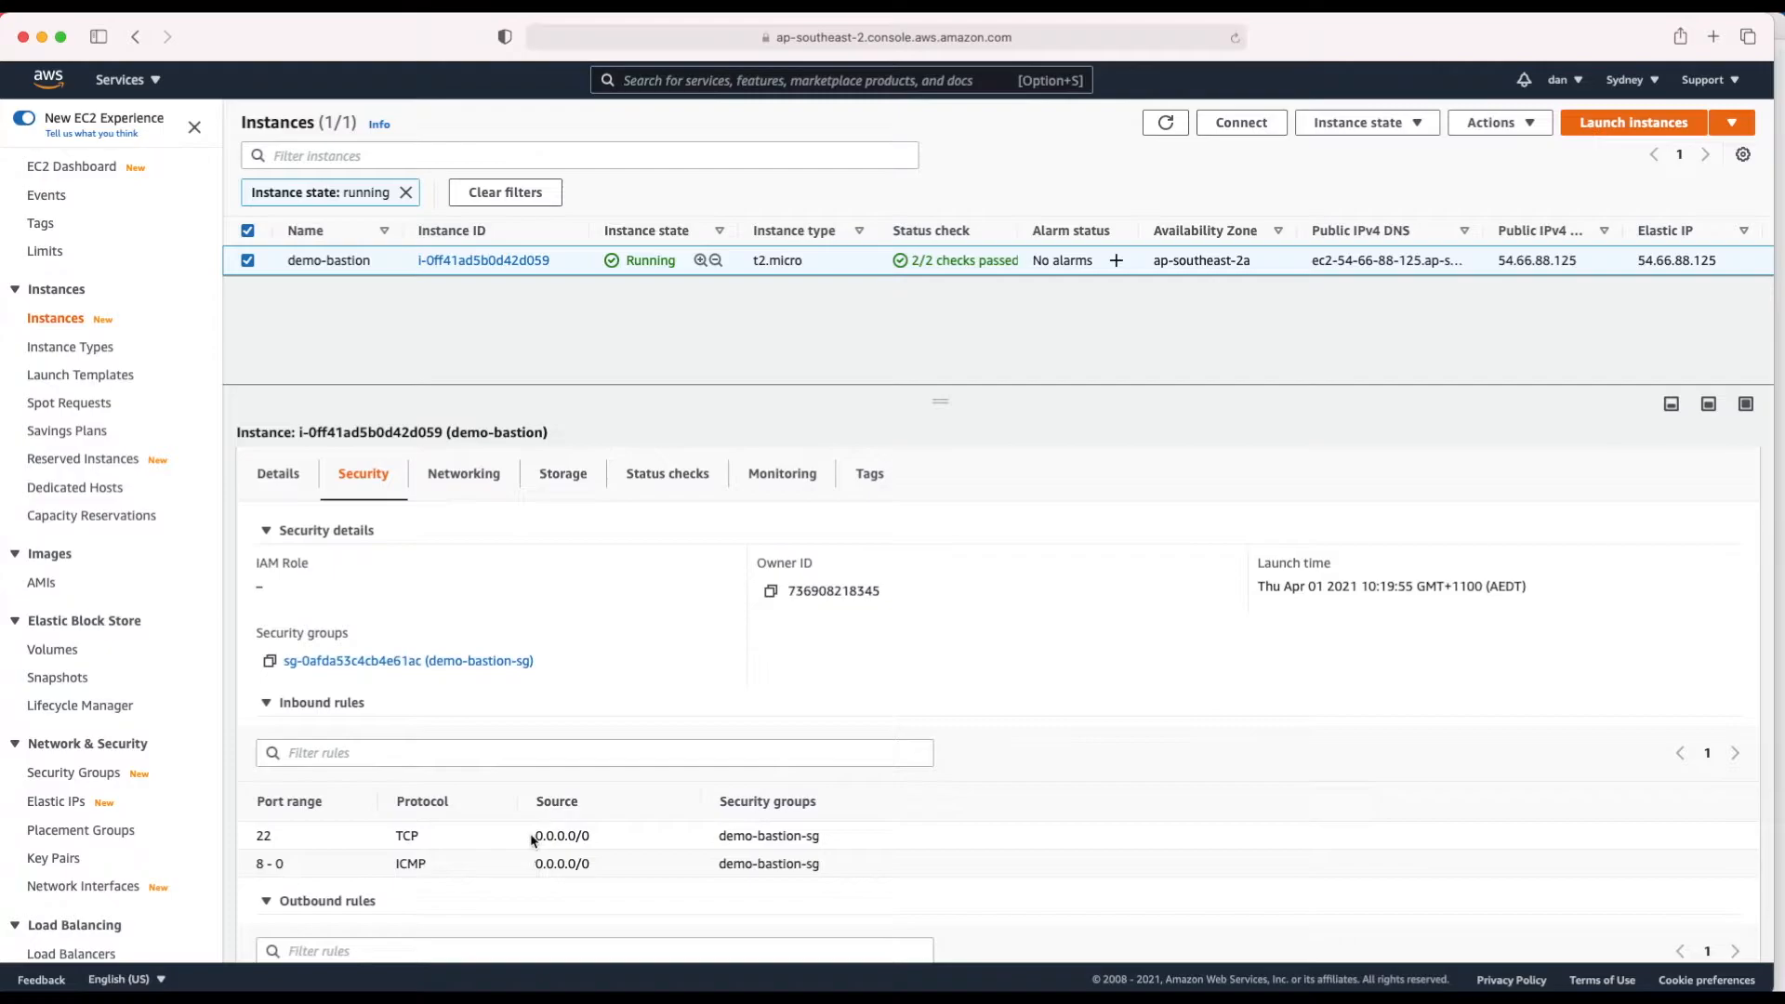
drag(256, 836, 273, 835)
drag(538, 838, 596, 838)
Step: Copy the example ssh command from demo-bastion's SSH client connection instructions
click(1241, 123)
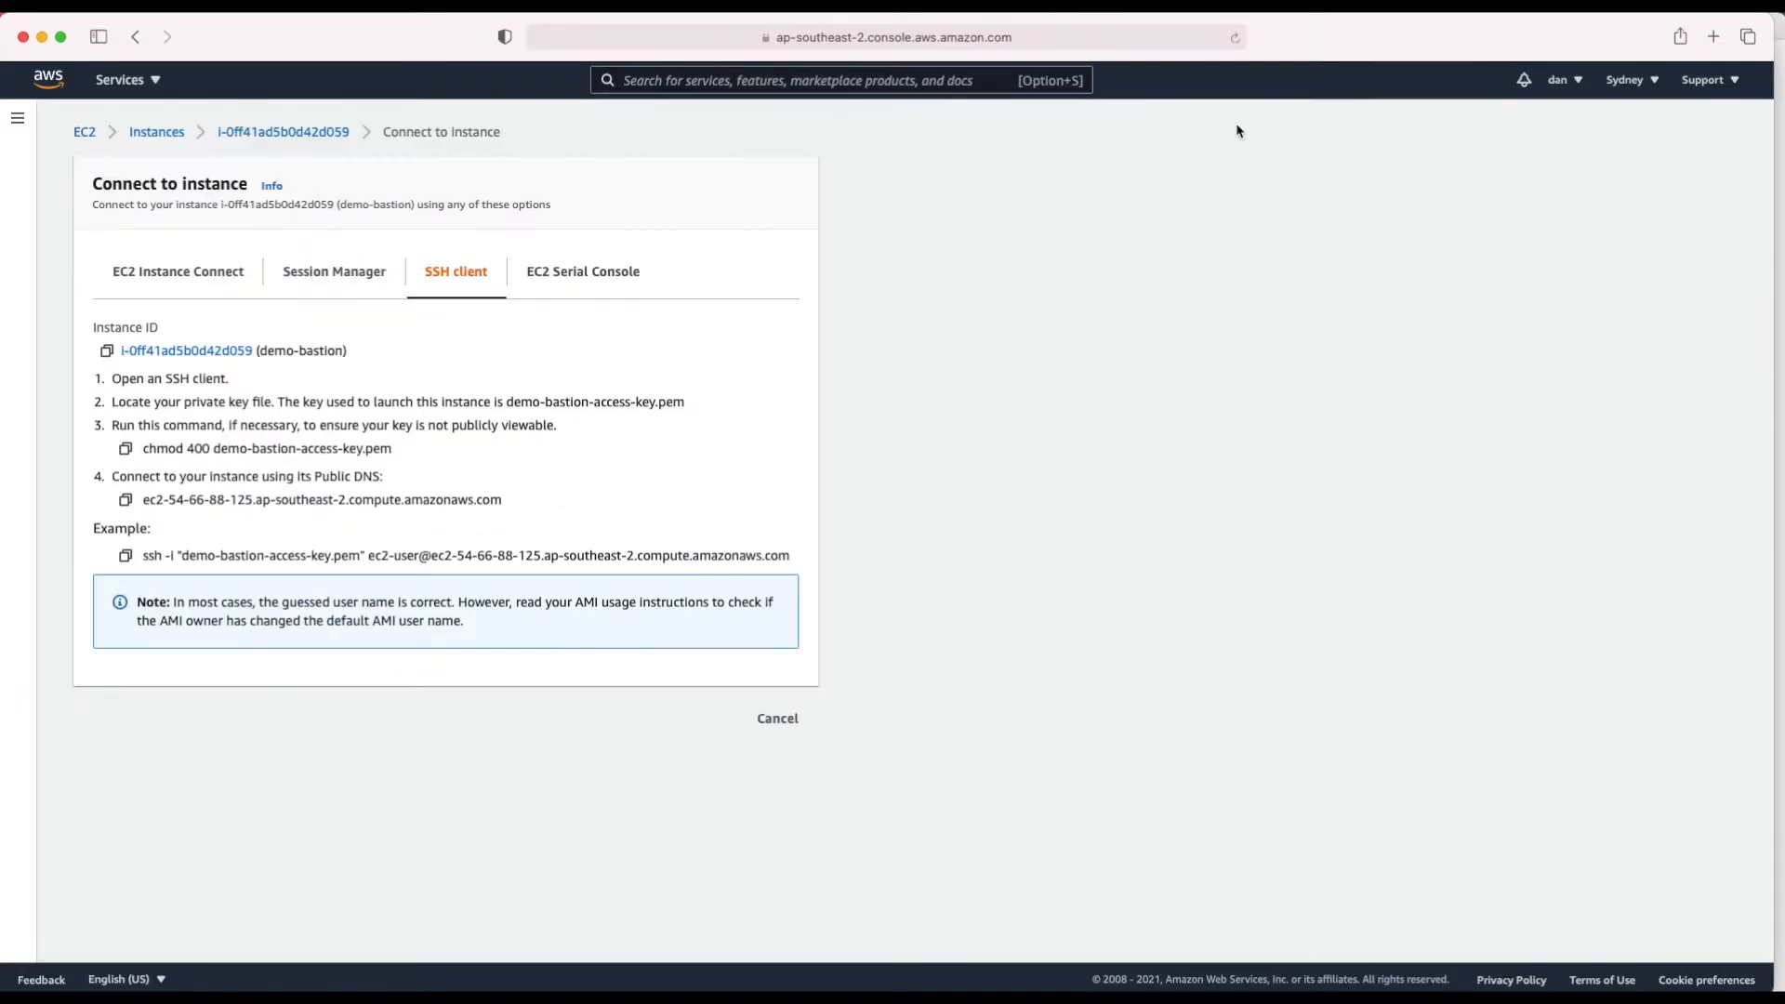
click(125, 557)
click(126, 557)
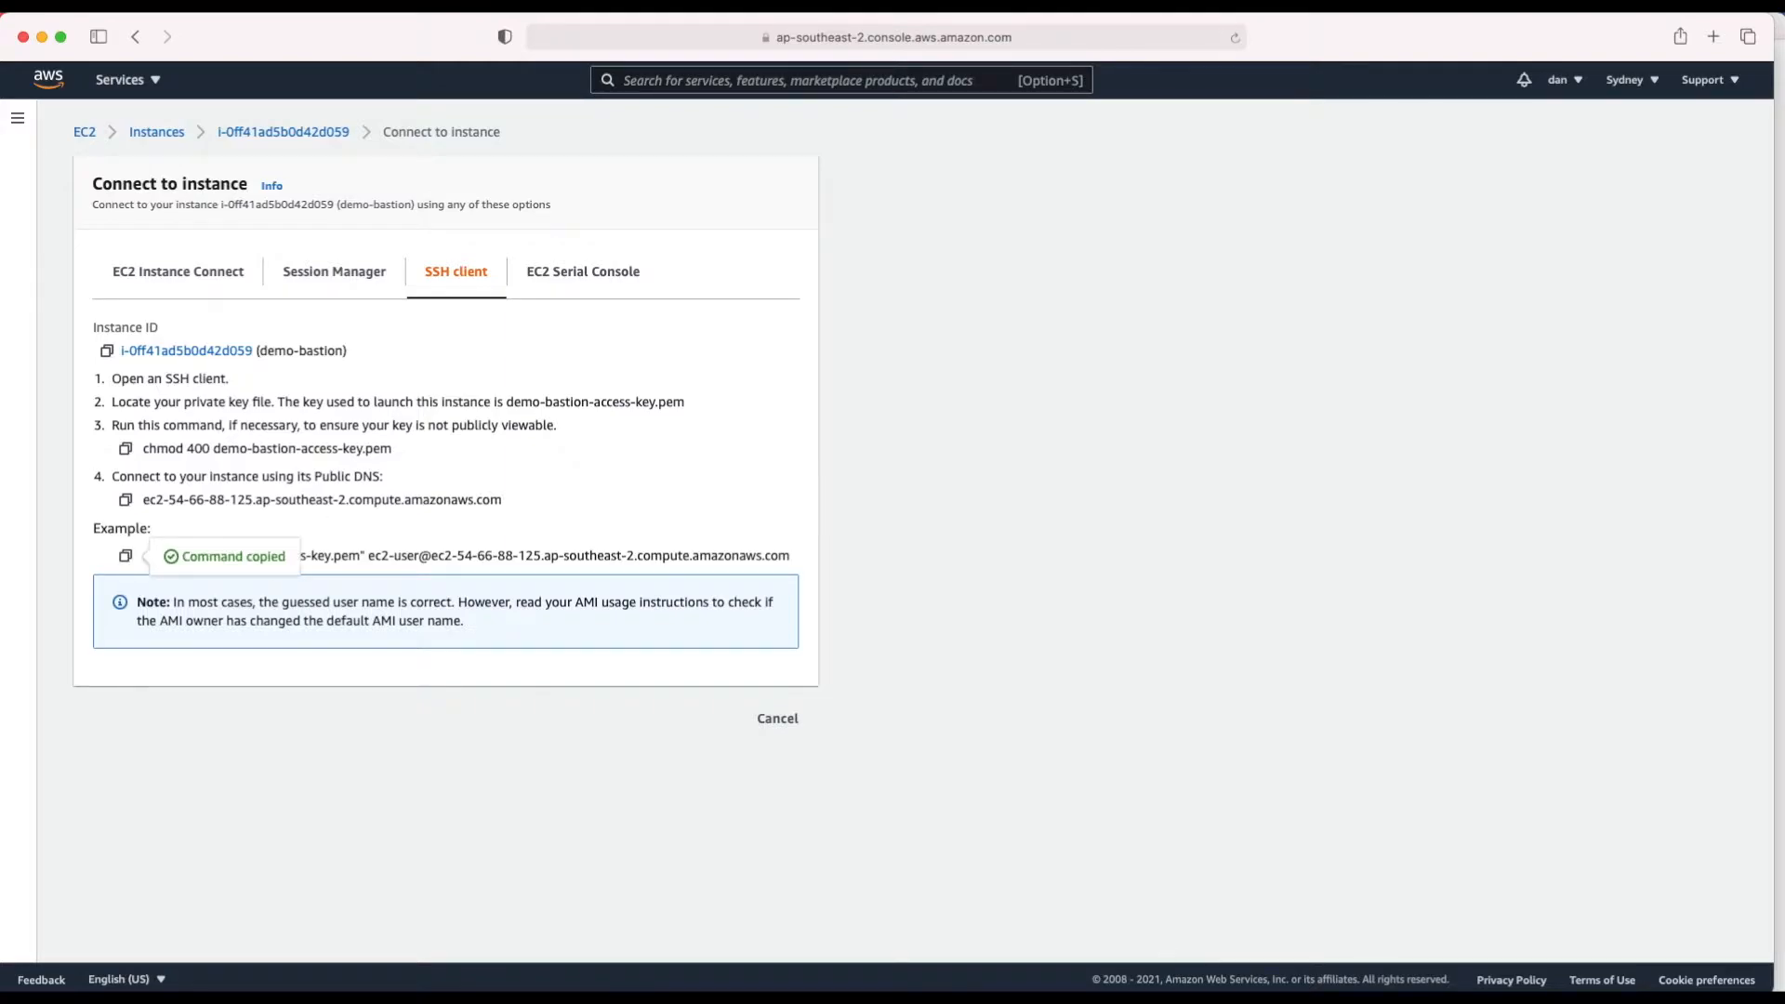
key(super+Tab)
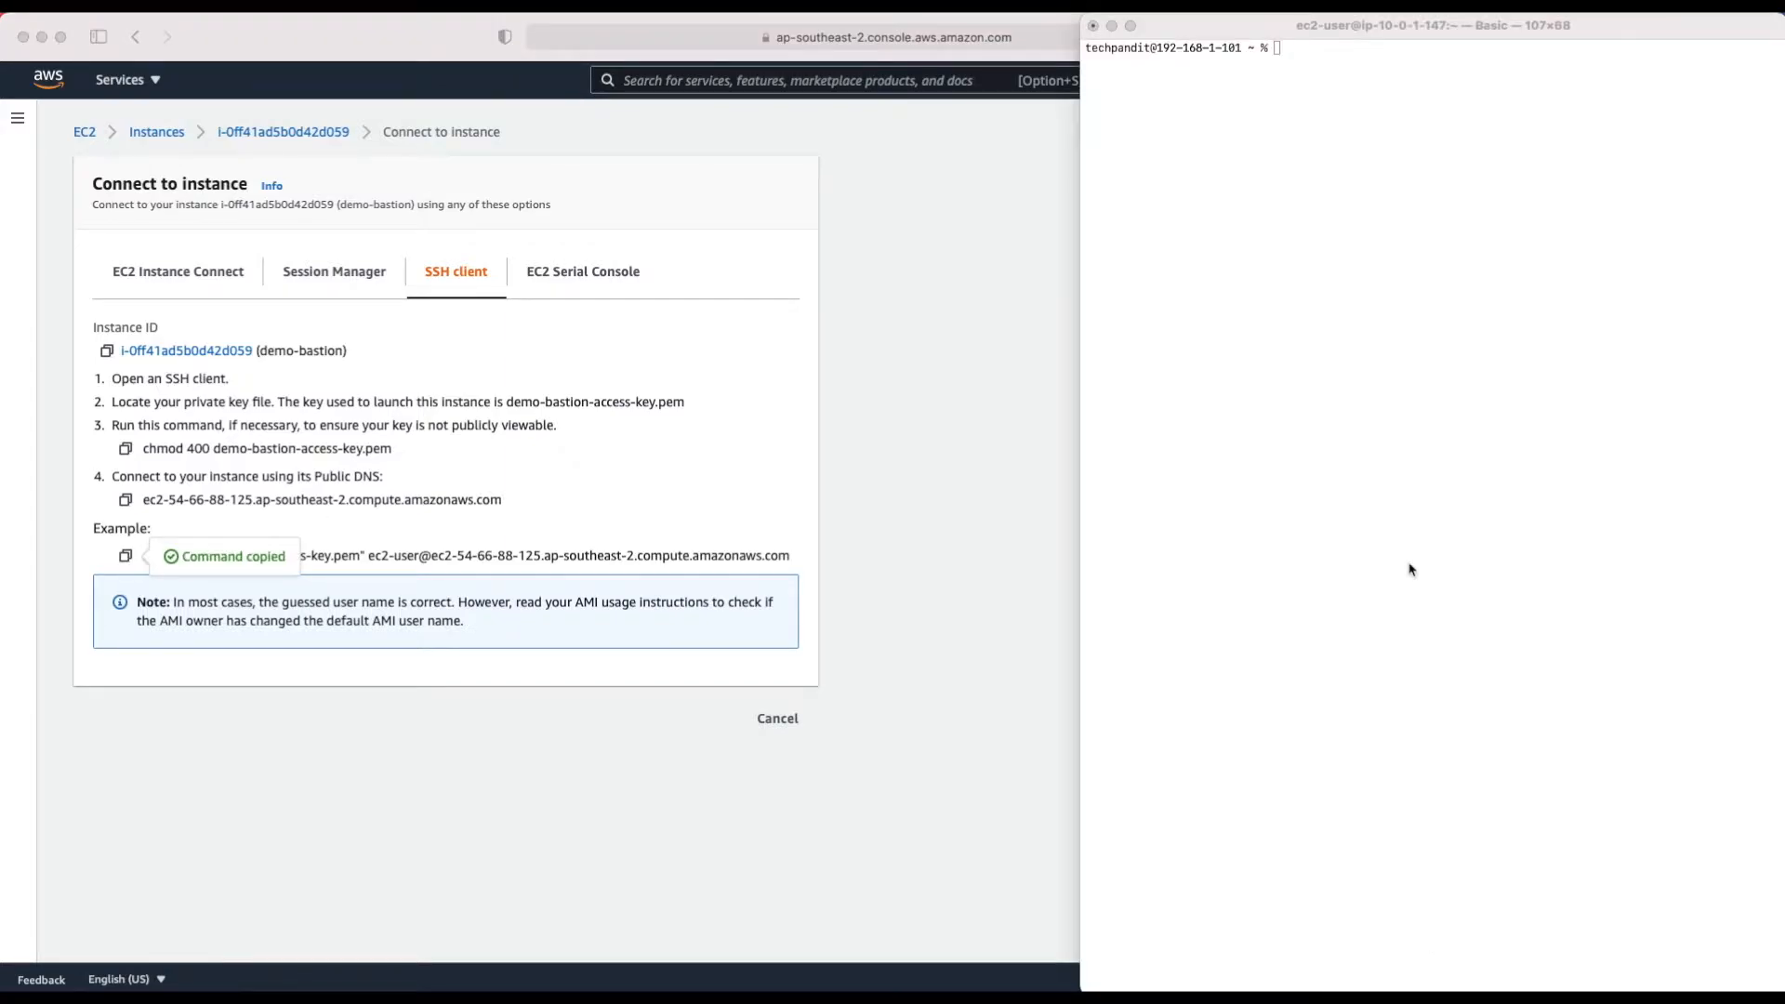
Step: Paste the copied ssh command into Terminal and log into the bastion as ec2-user
click(1337, 259)
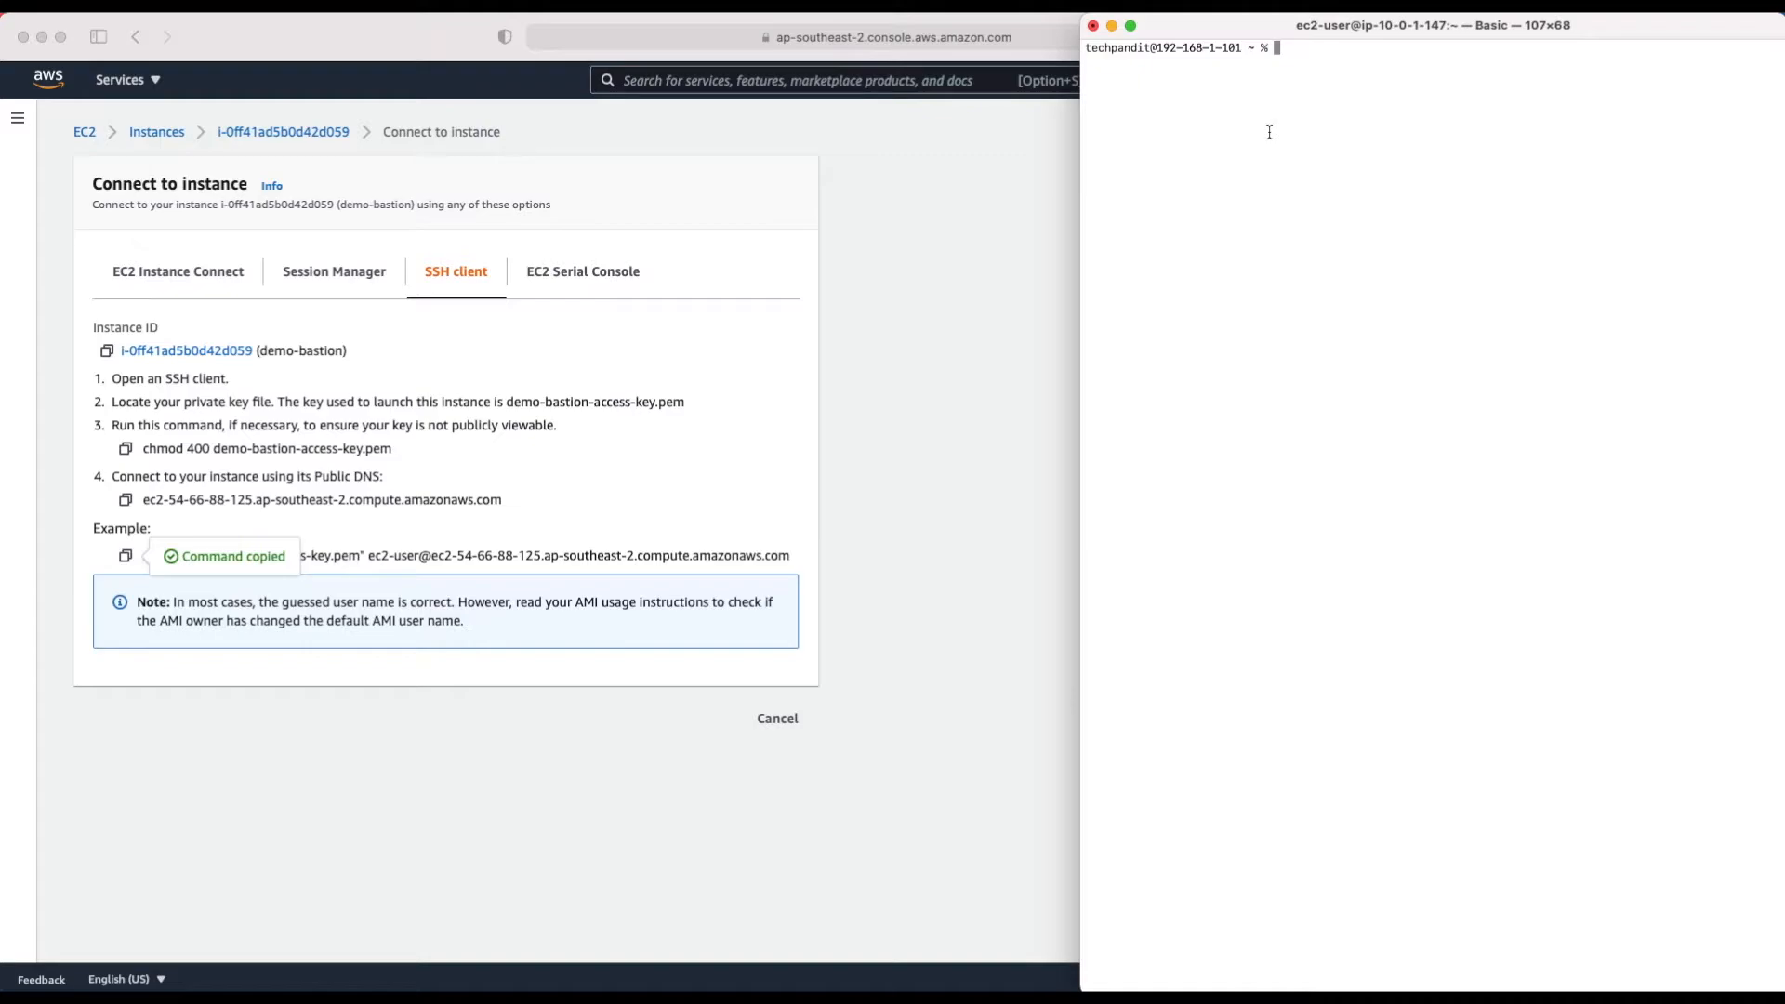
key(super+v)
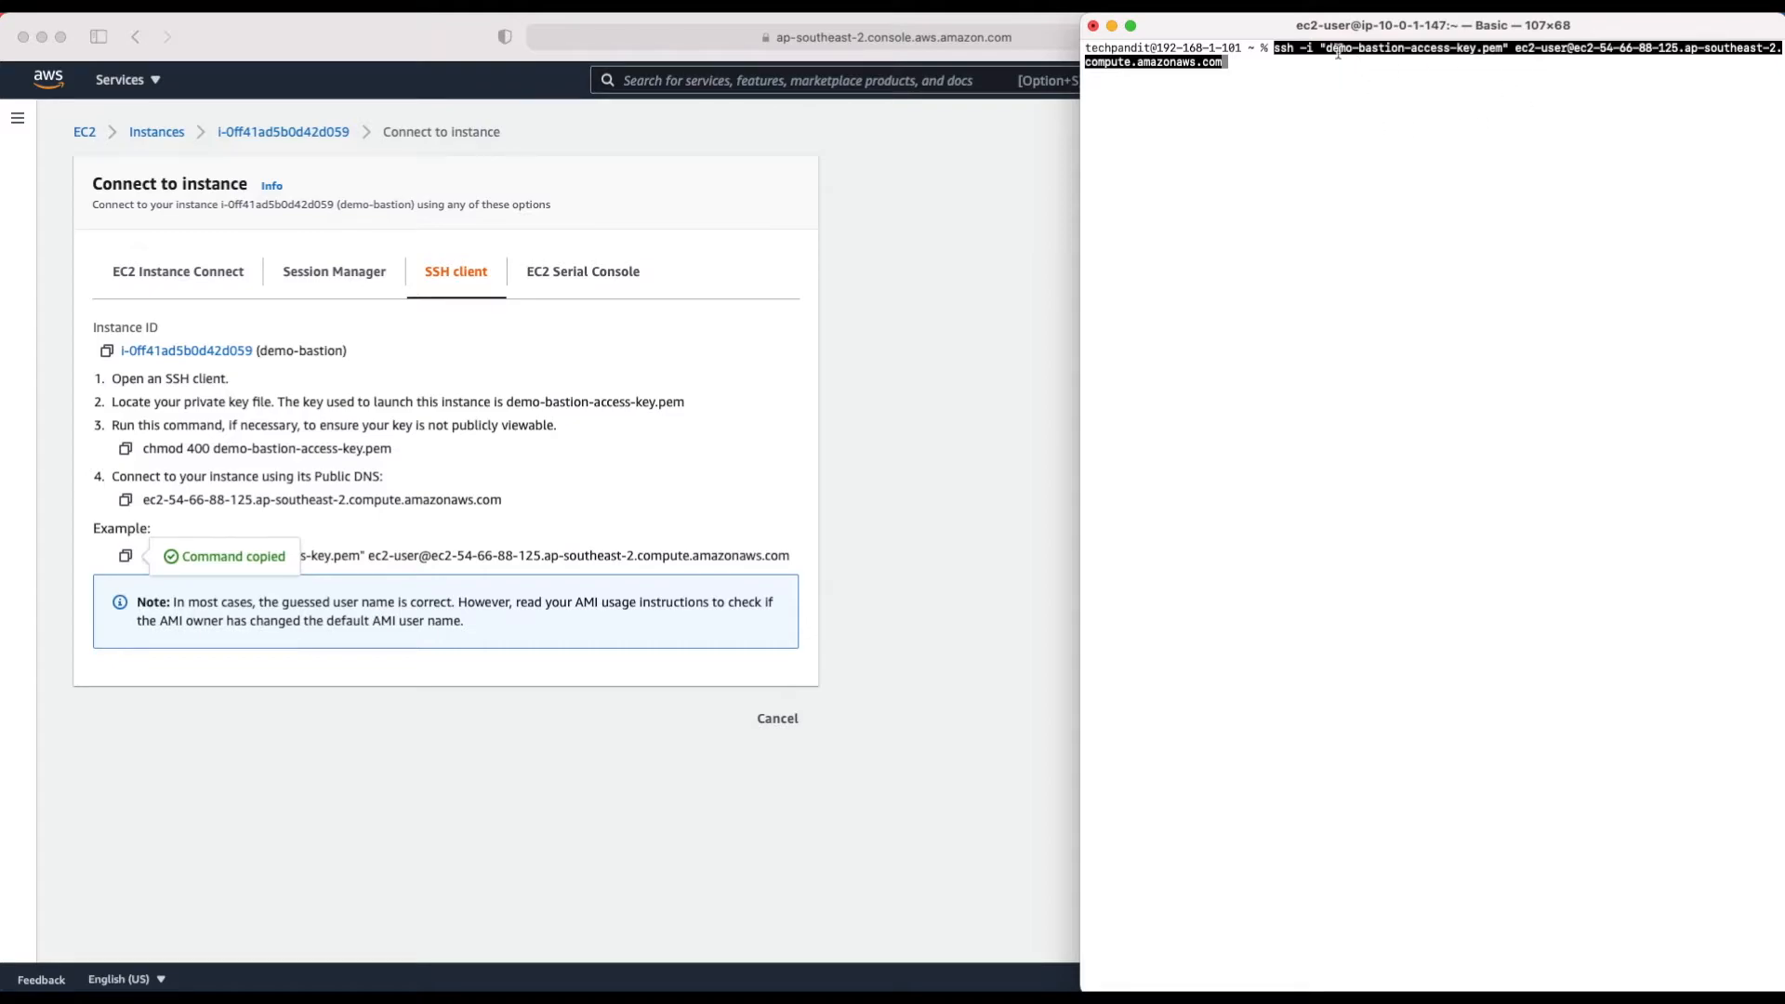
drag(1328, 47, 1503, 43)
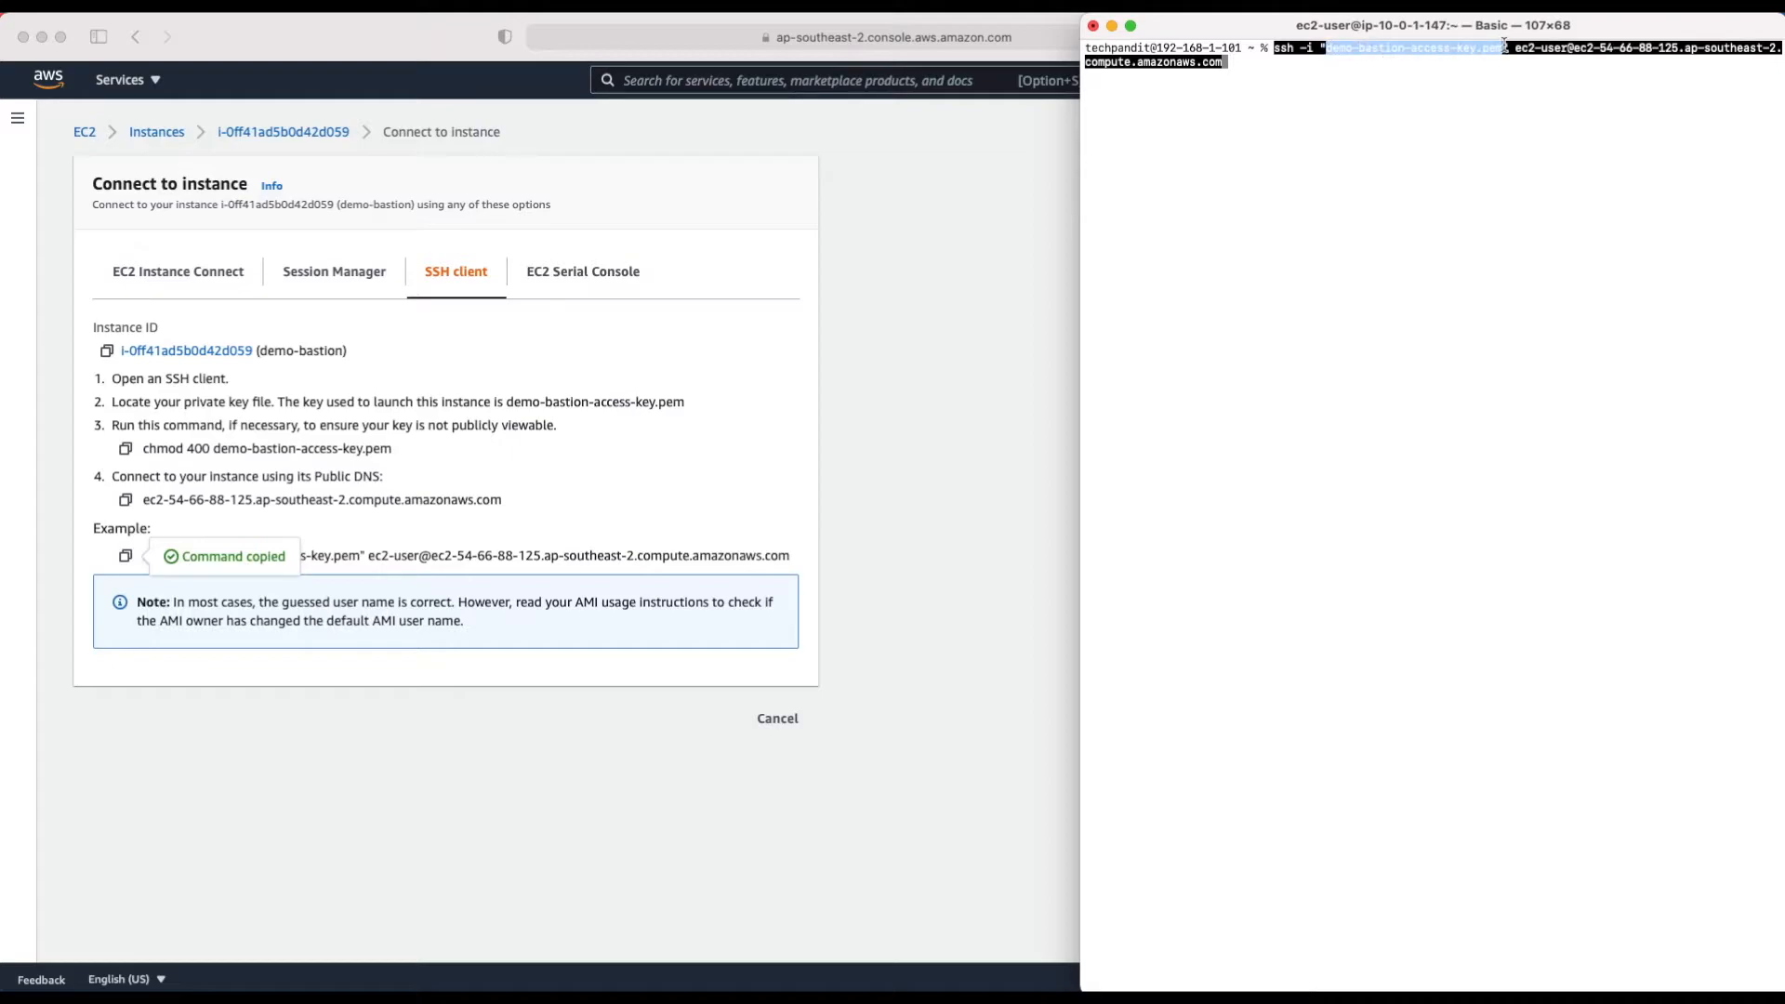
key(Return)
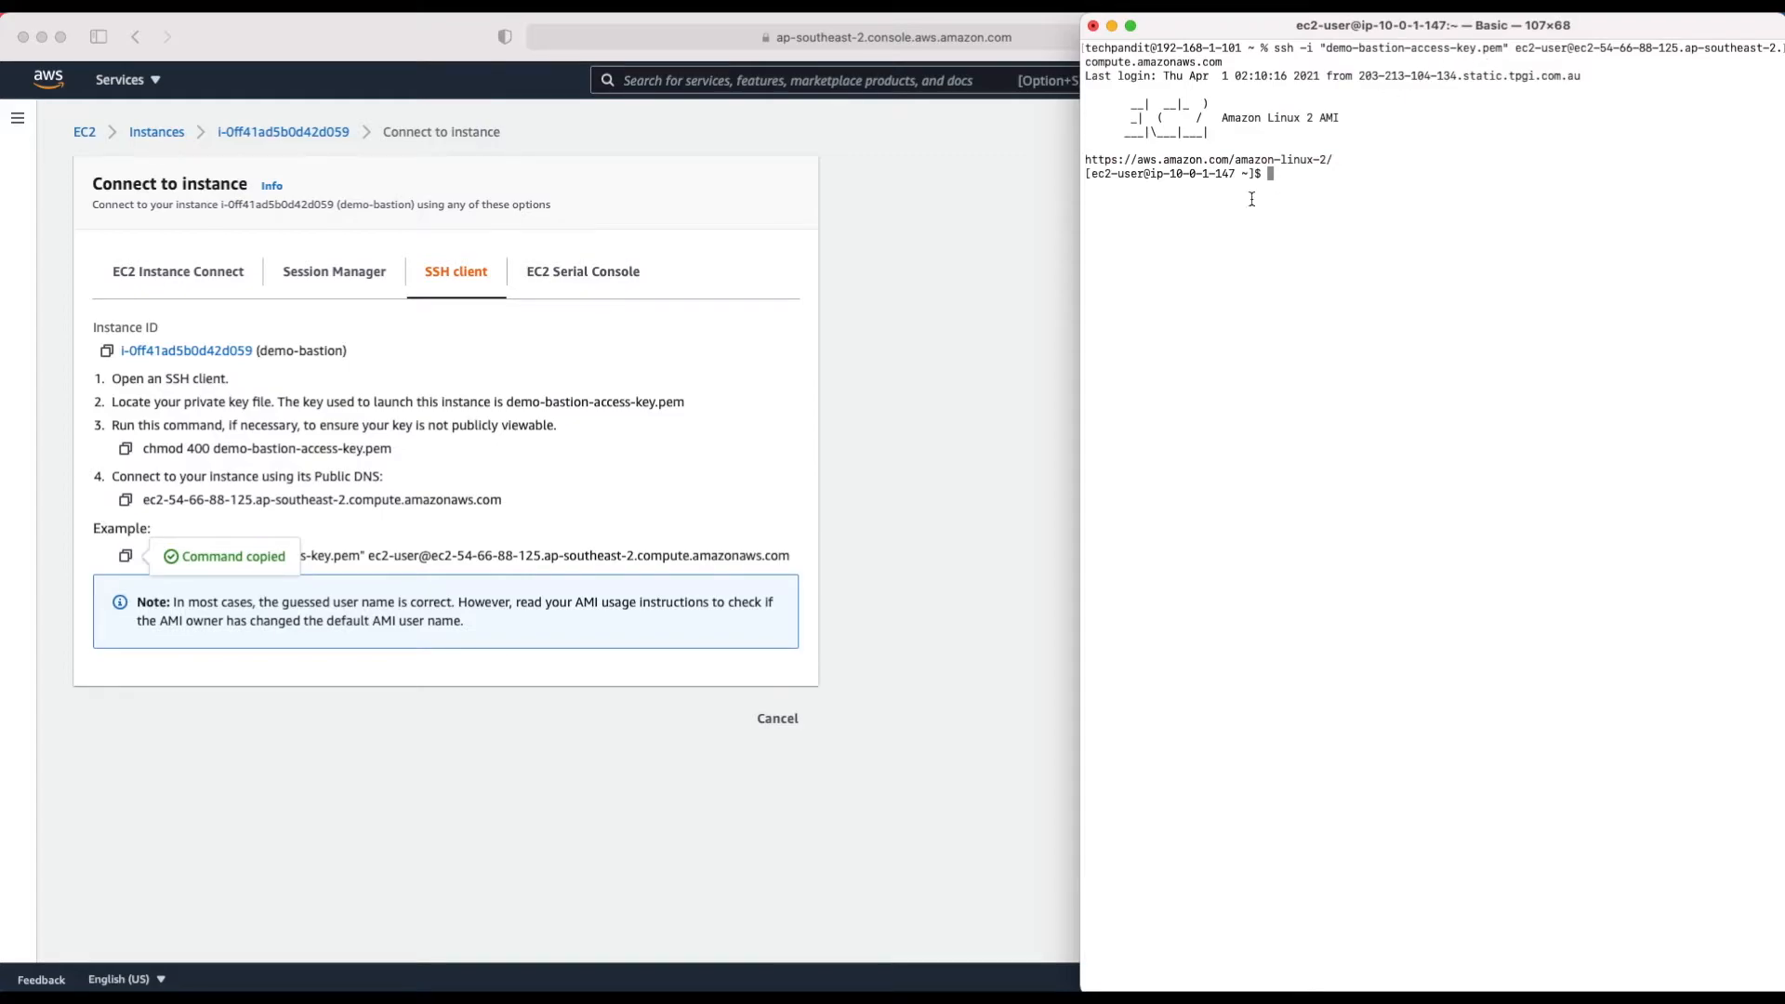
Step: Run sudo yum update on the bastion, which reports no packages to update
drag(1092, 176, 1239, 178)
click(1428, 203)
text(sudo yum update)
key(Return)
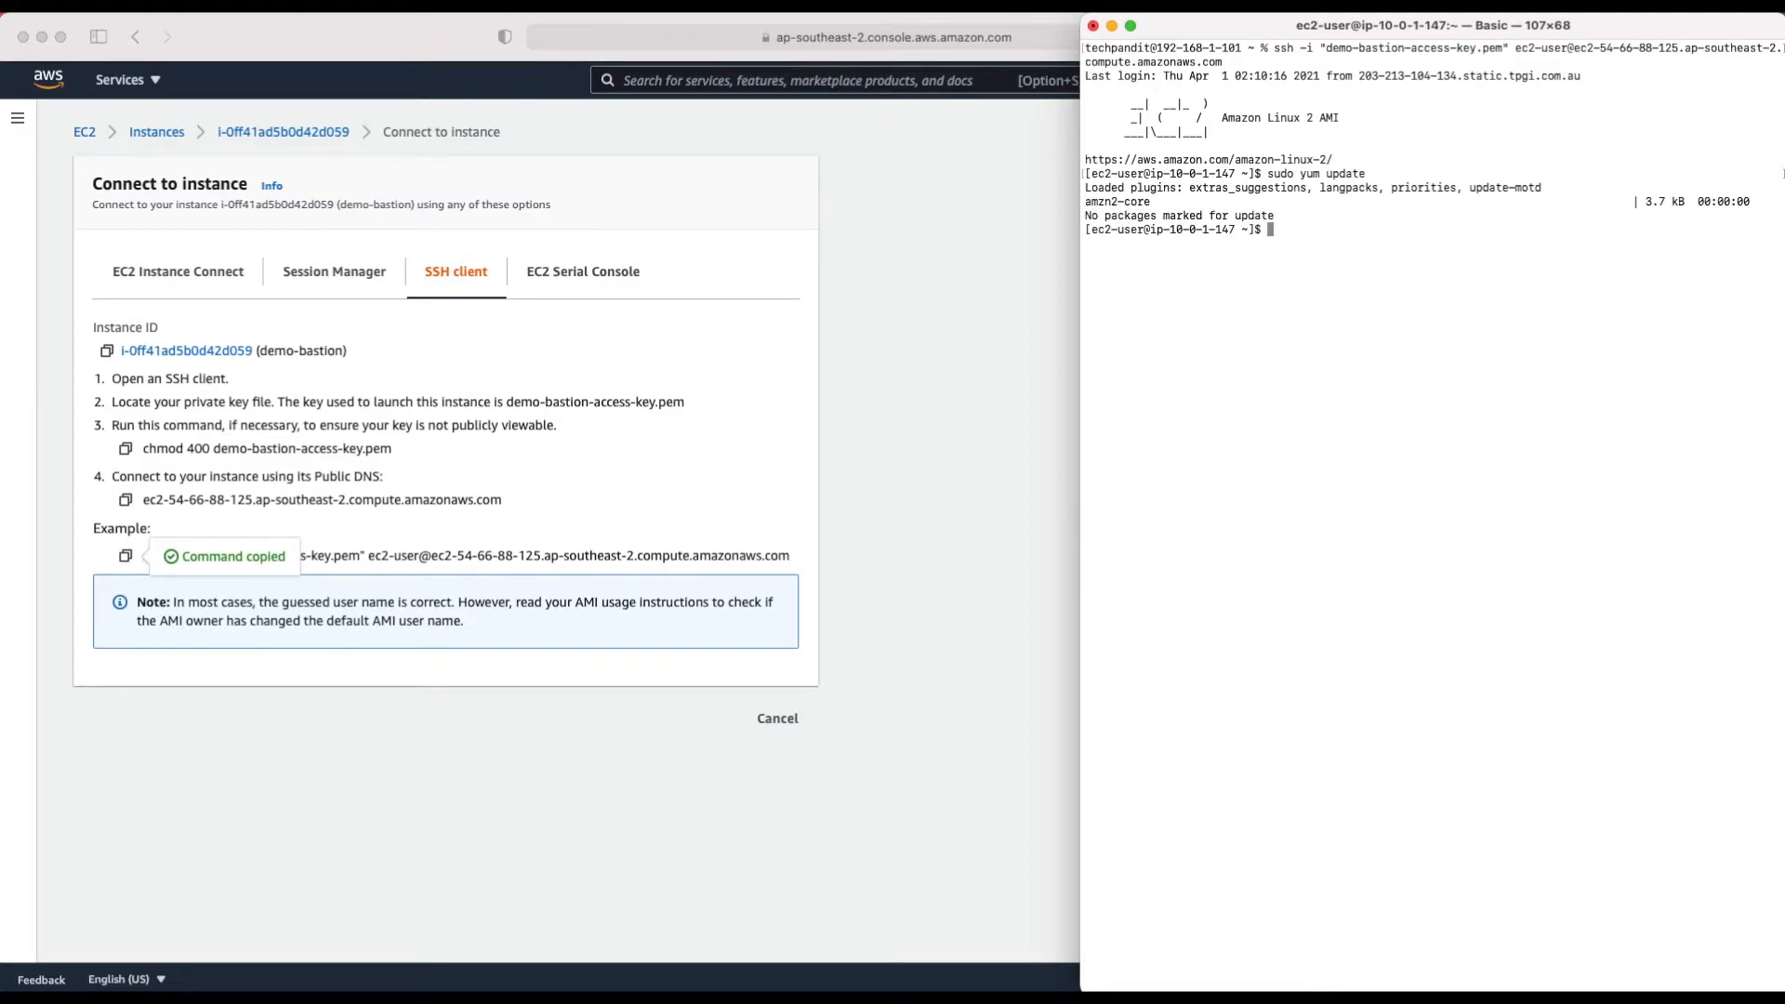
click(960, 264)
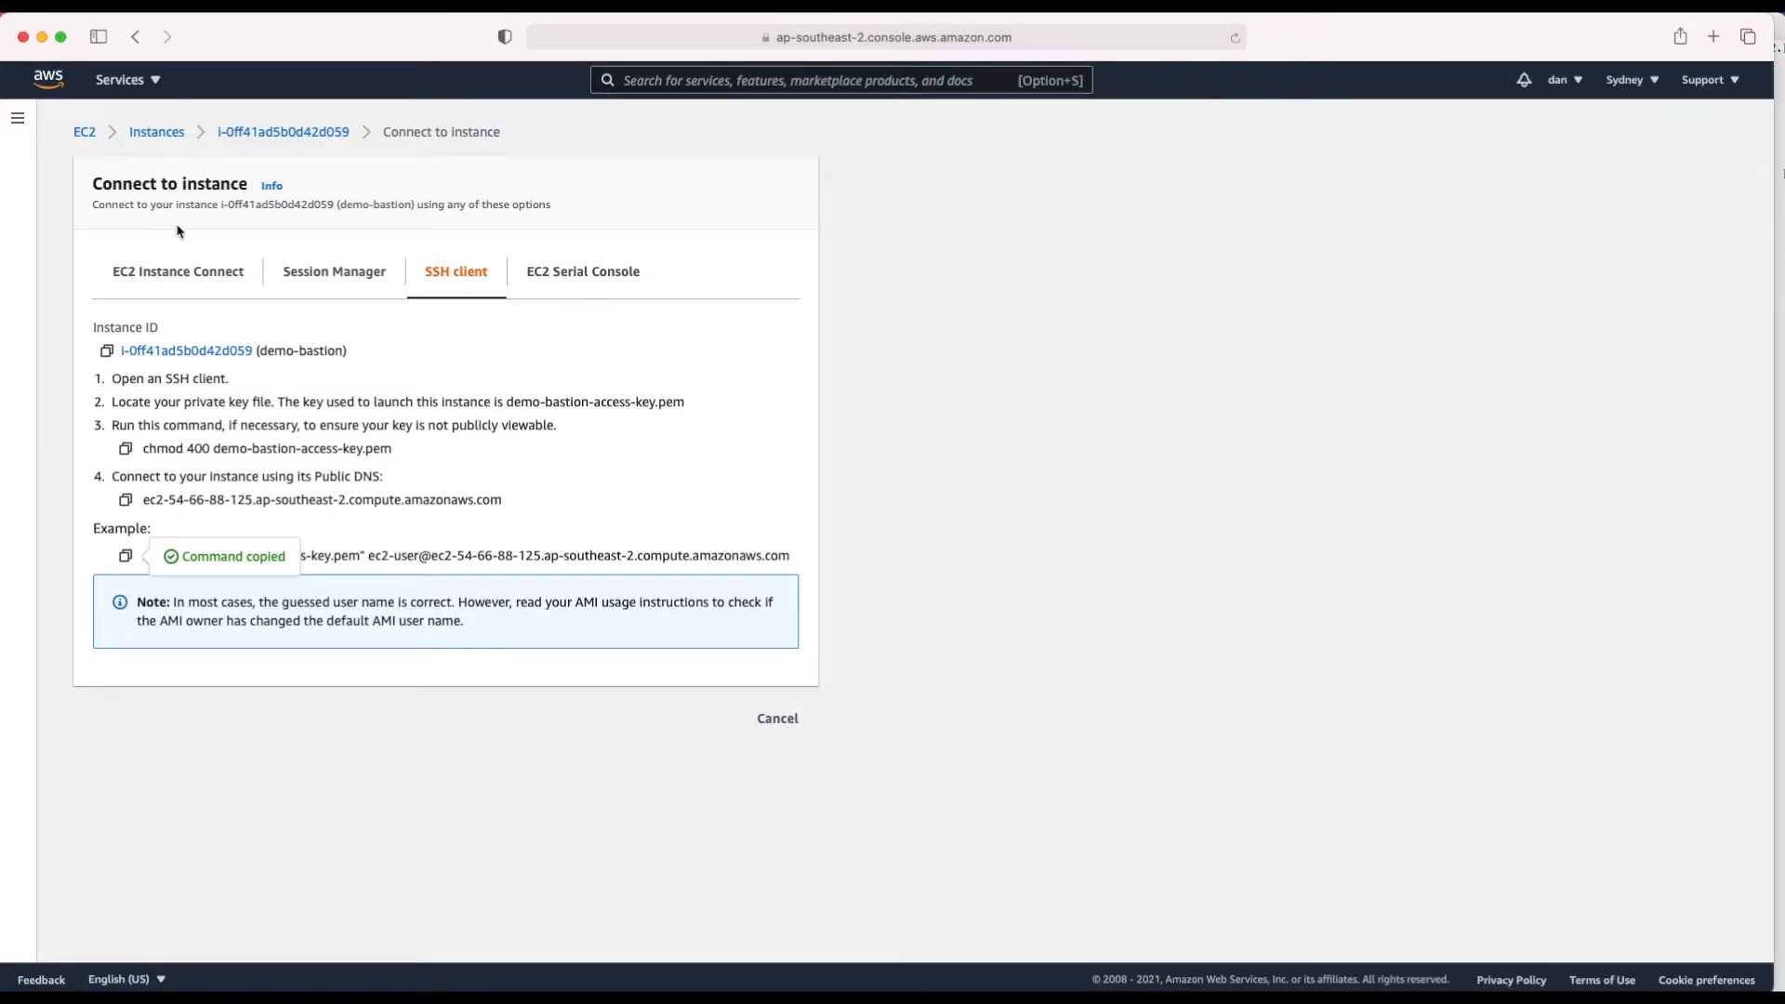
Step: Open the RDS service in a new browser tab from the Services list
click(156, 82)
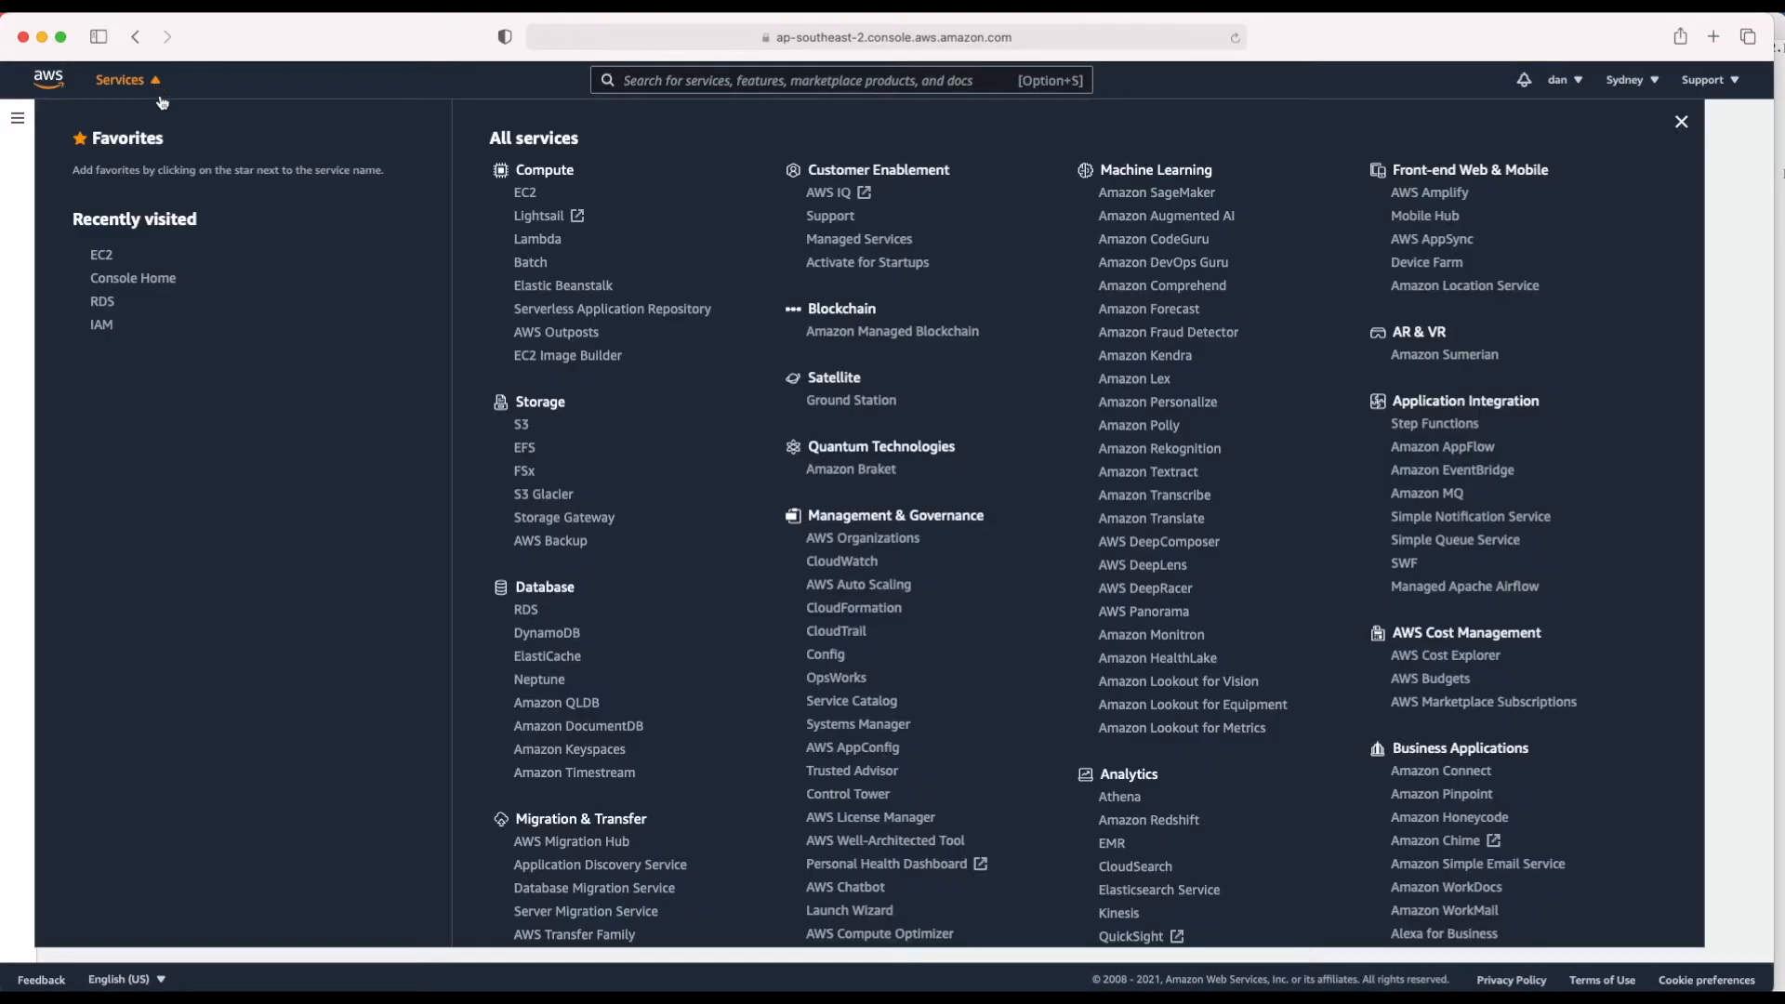
right_click(100, 302)
click(139, 318)
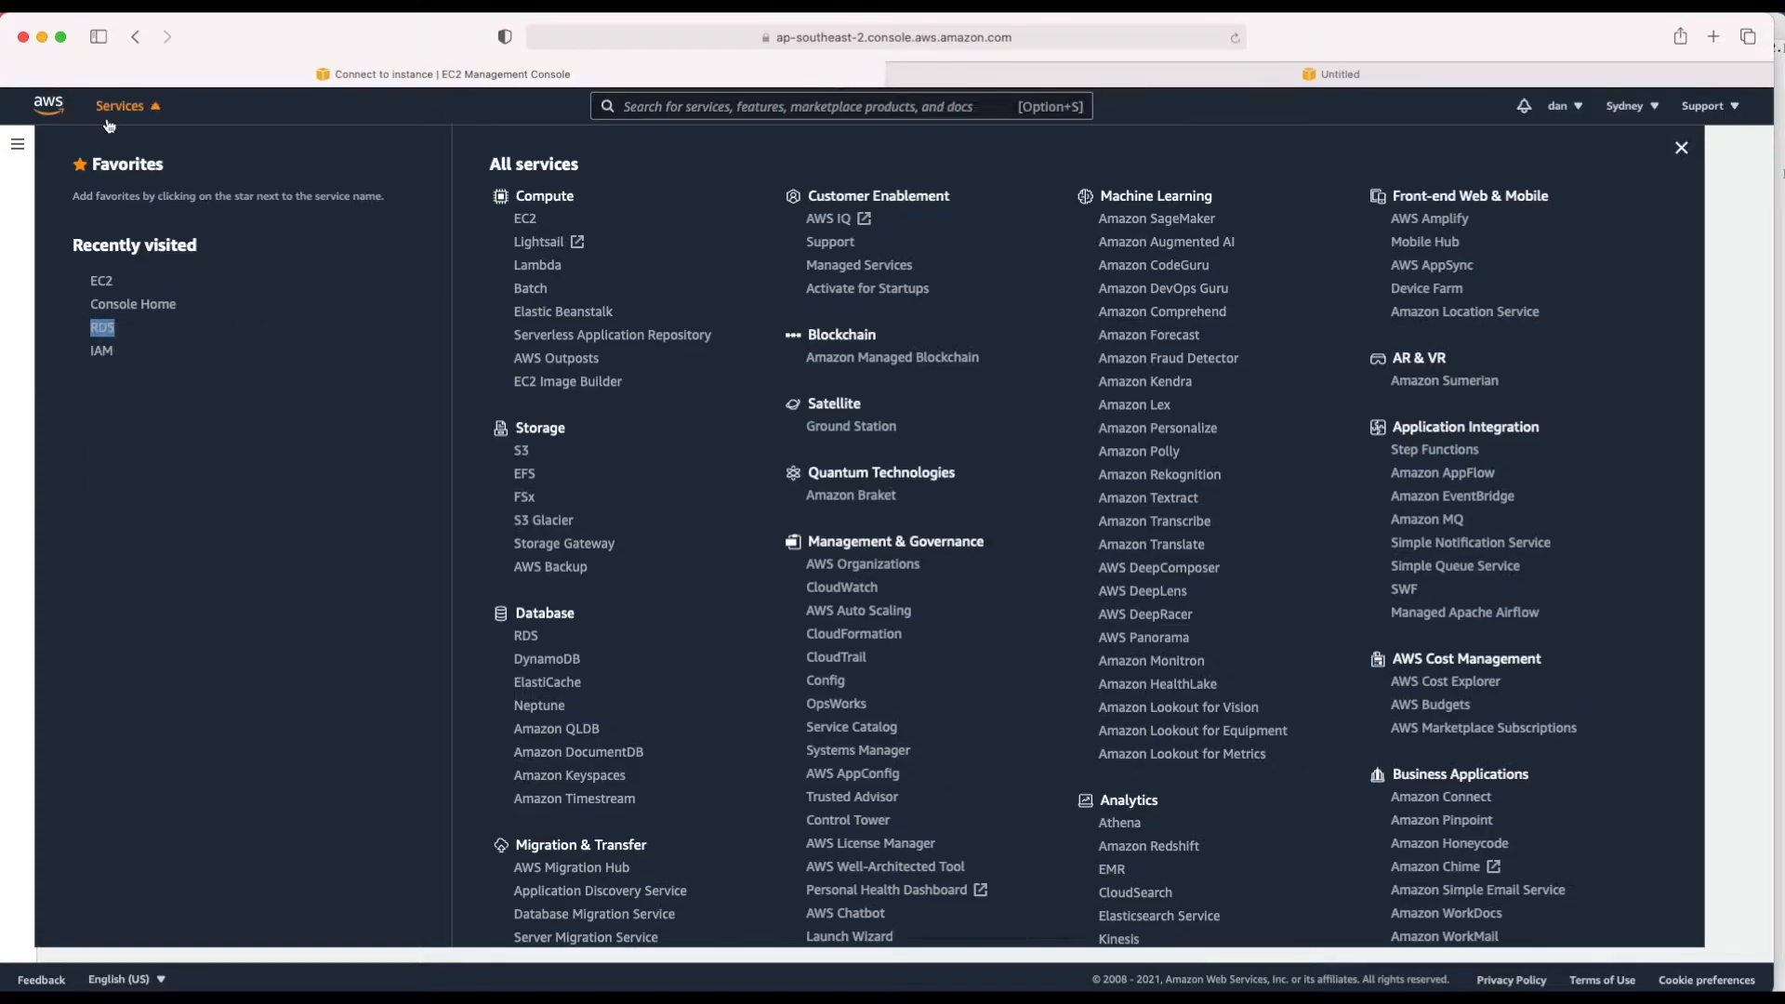
key(Escape)
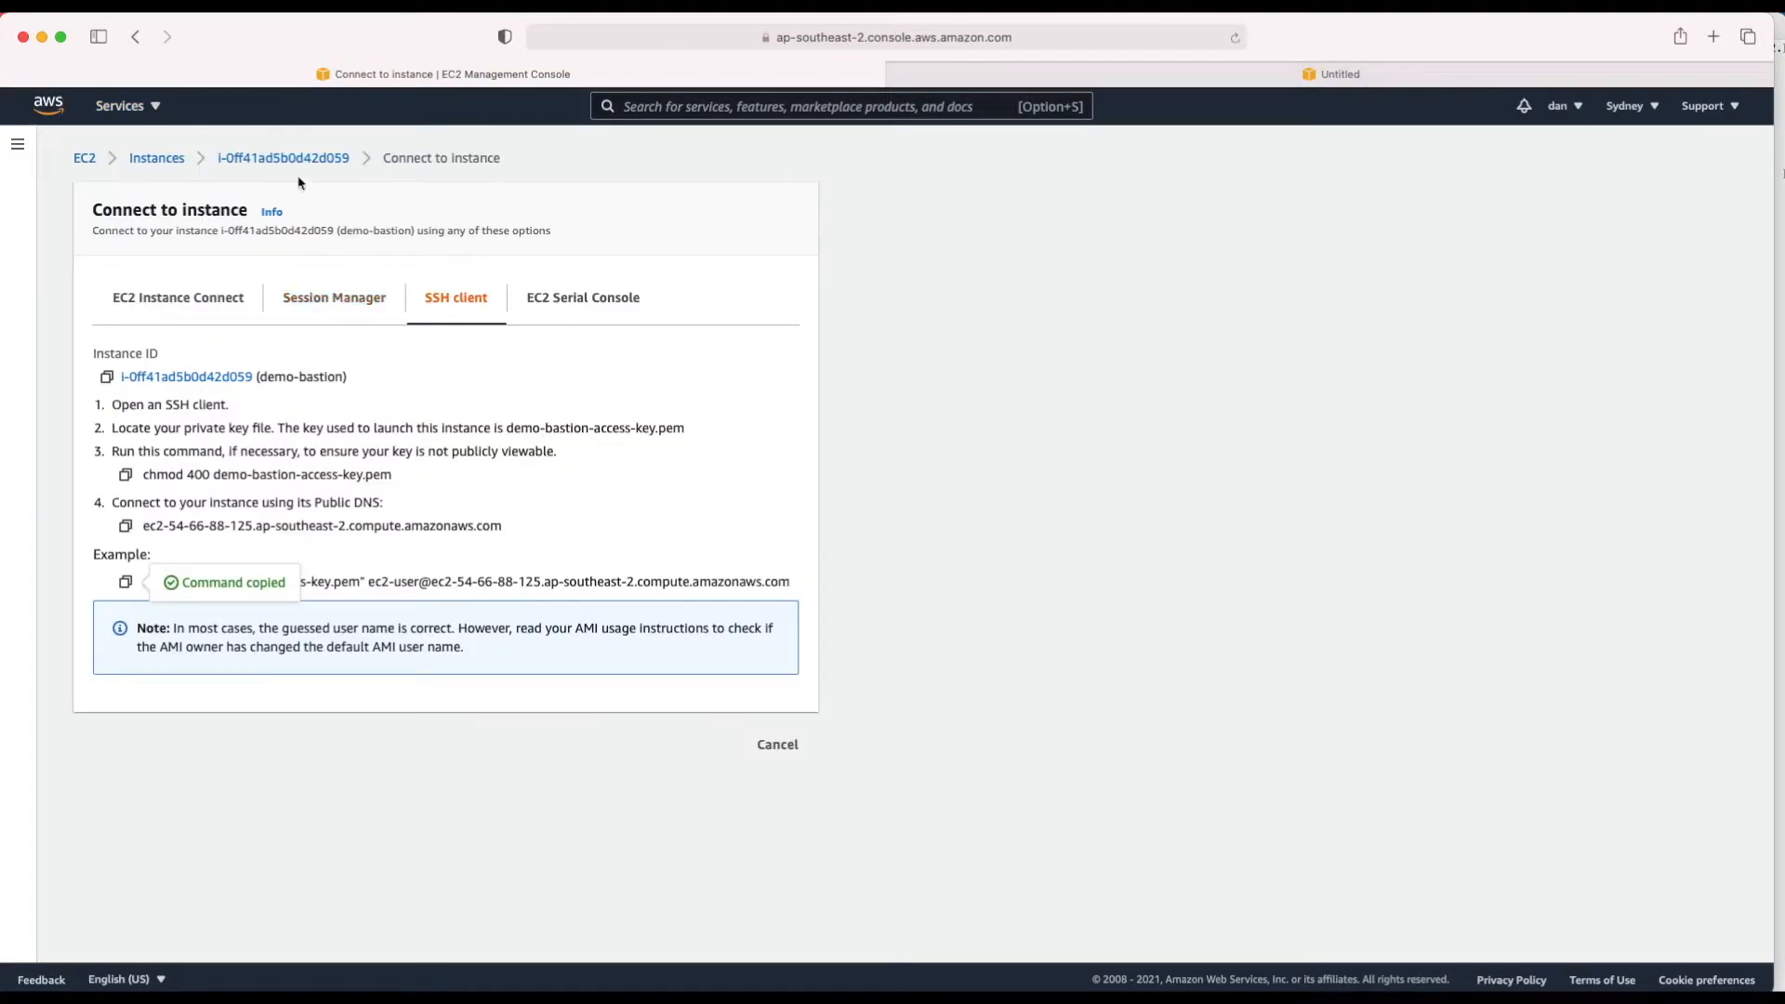
click(1237, 86)
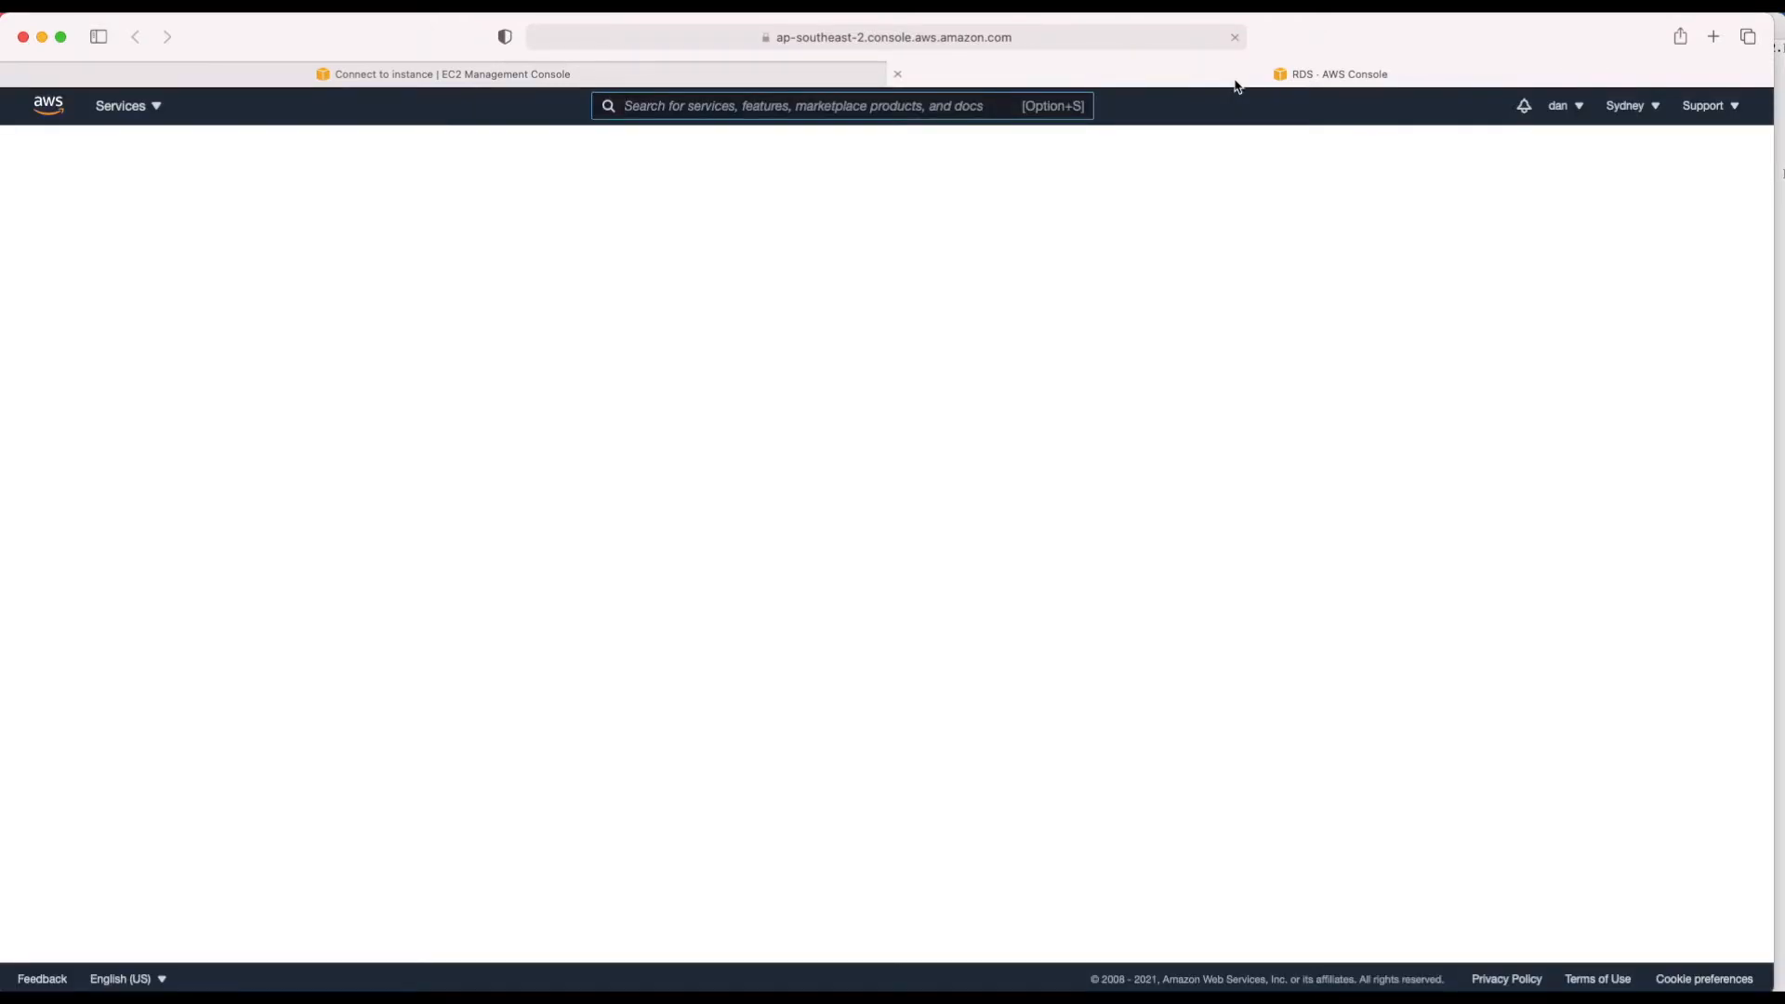
Step: Open database-1 (Oracle Standard Edition Two, db.t3.small) and note its endpoint and port 1521
click(361, 447)
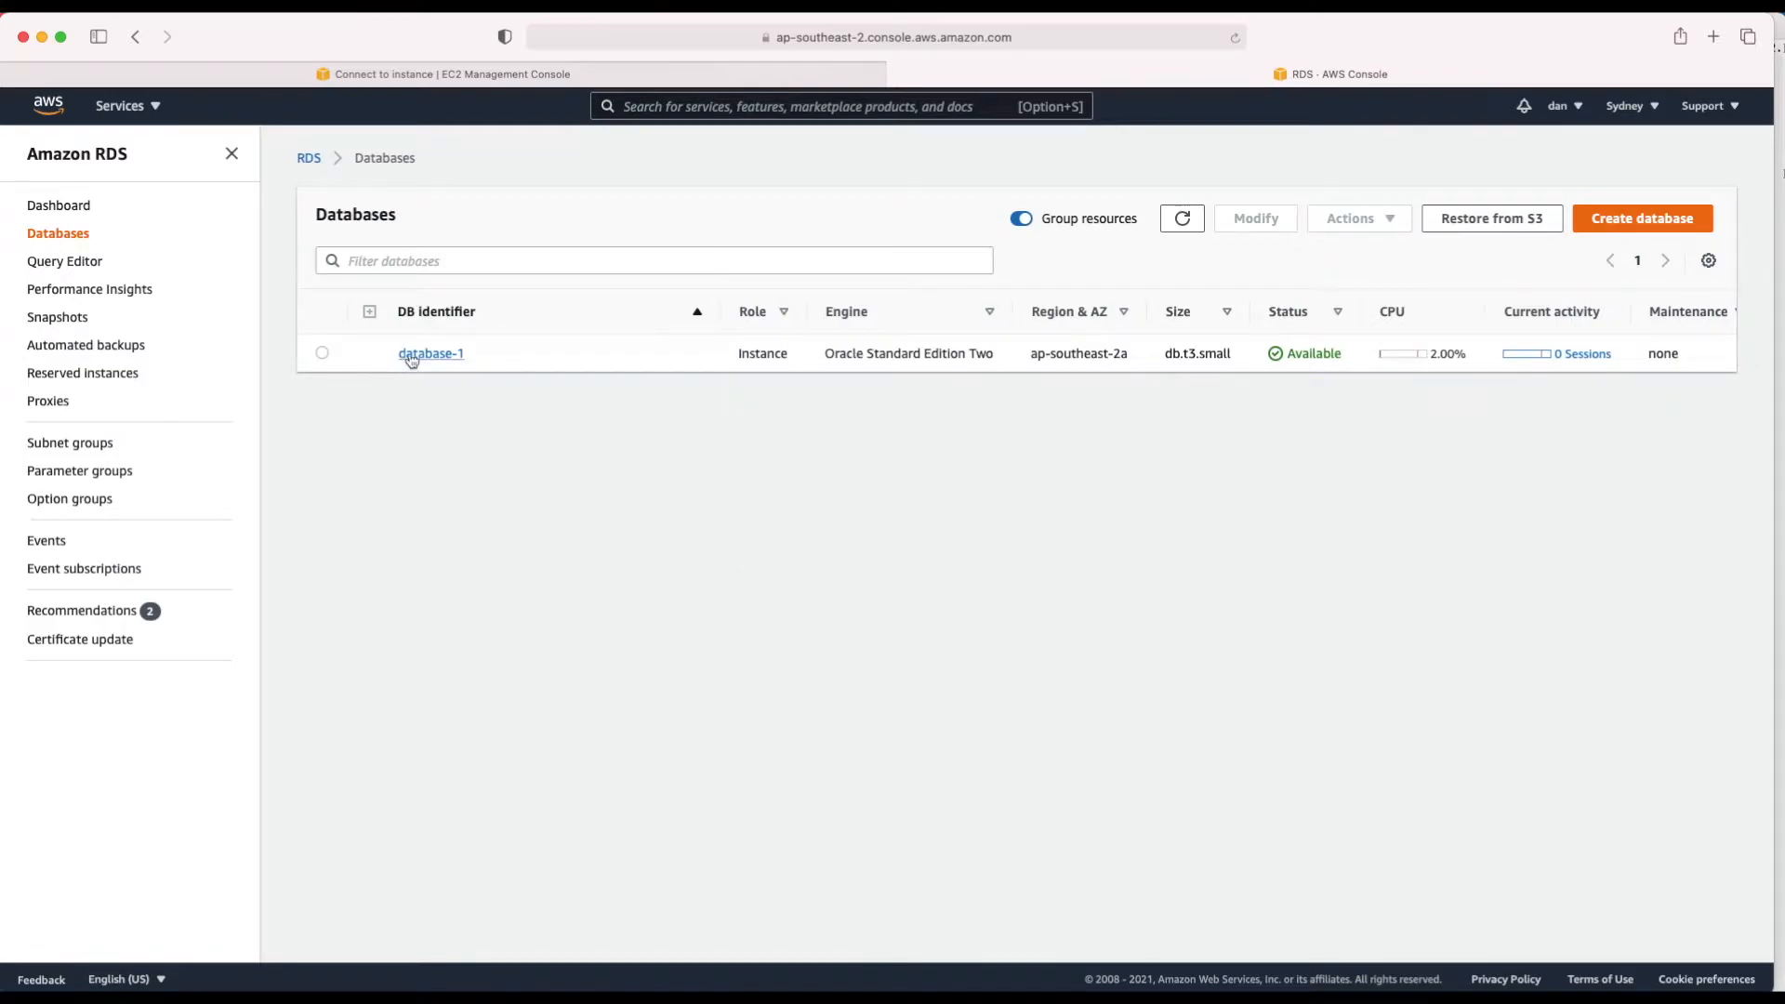
drag(823, 354, 995, 349)
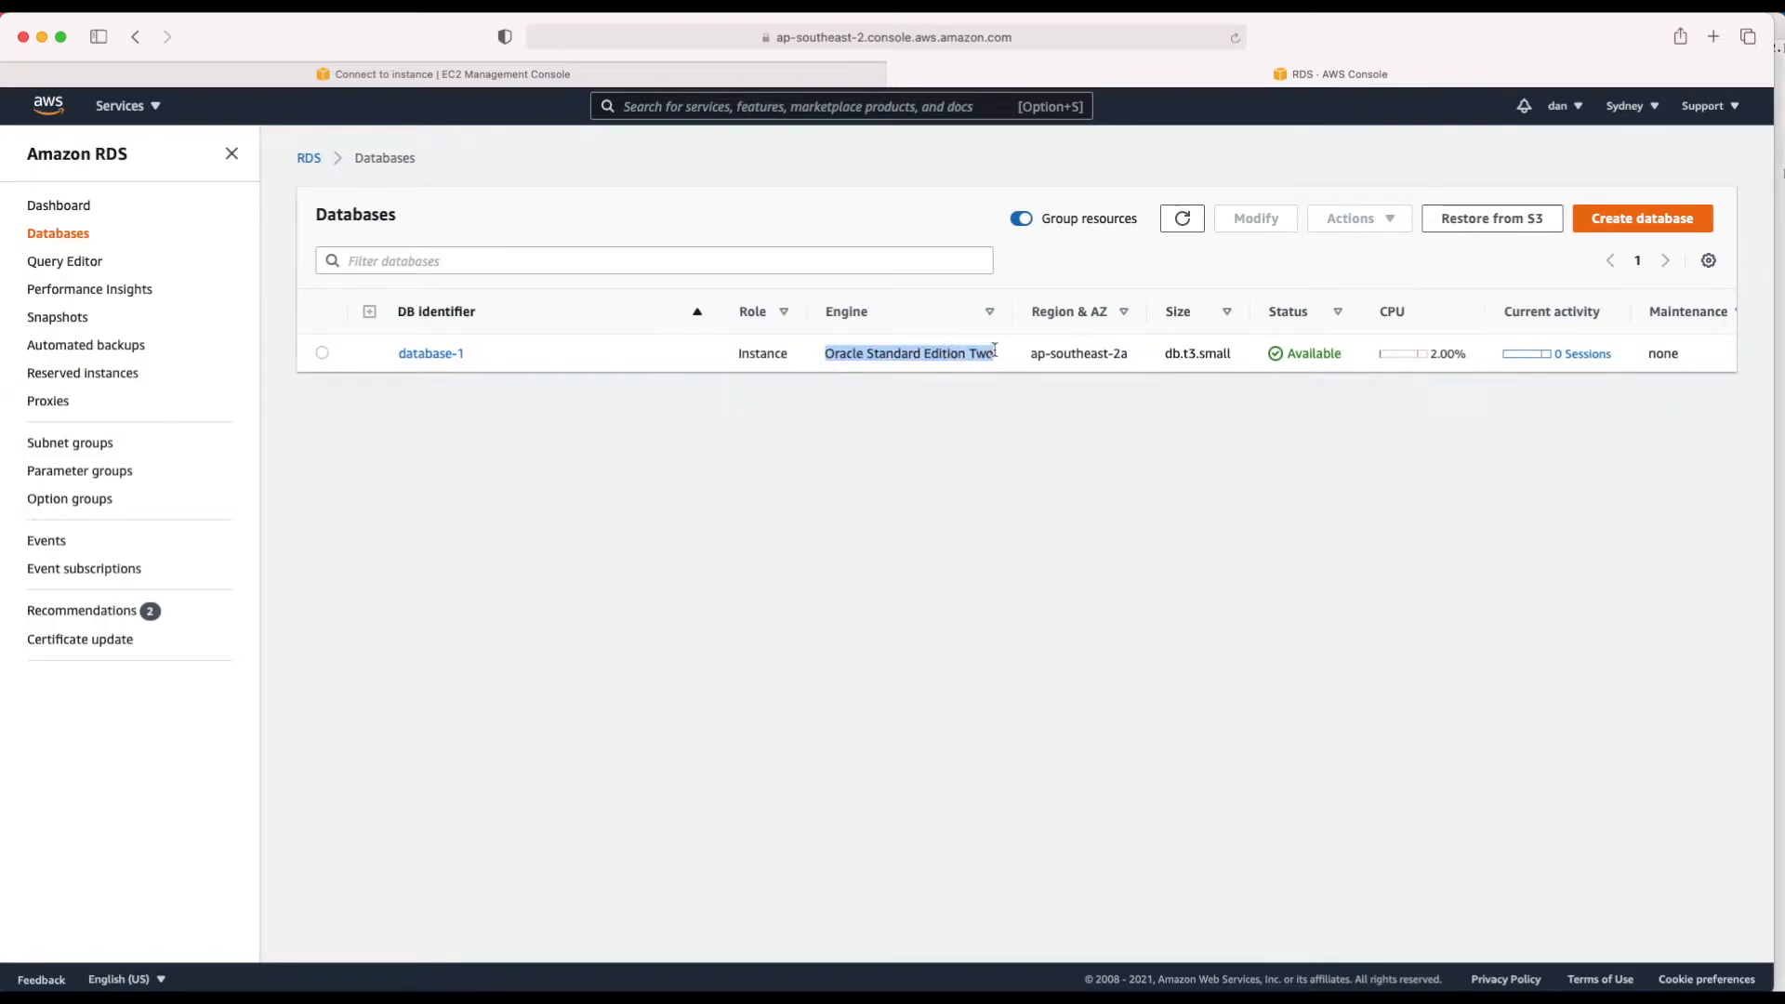
drag(1167, 354, 1230, 357)
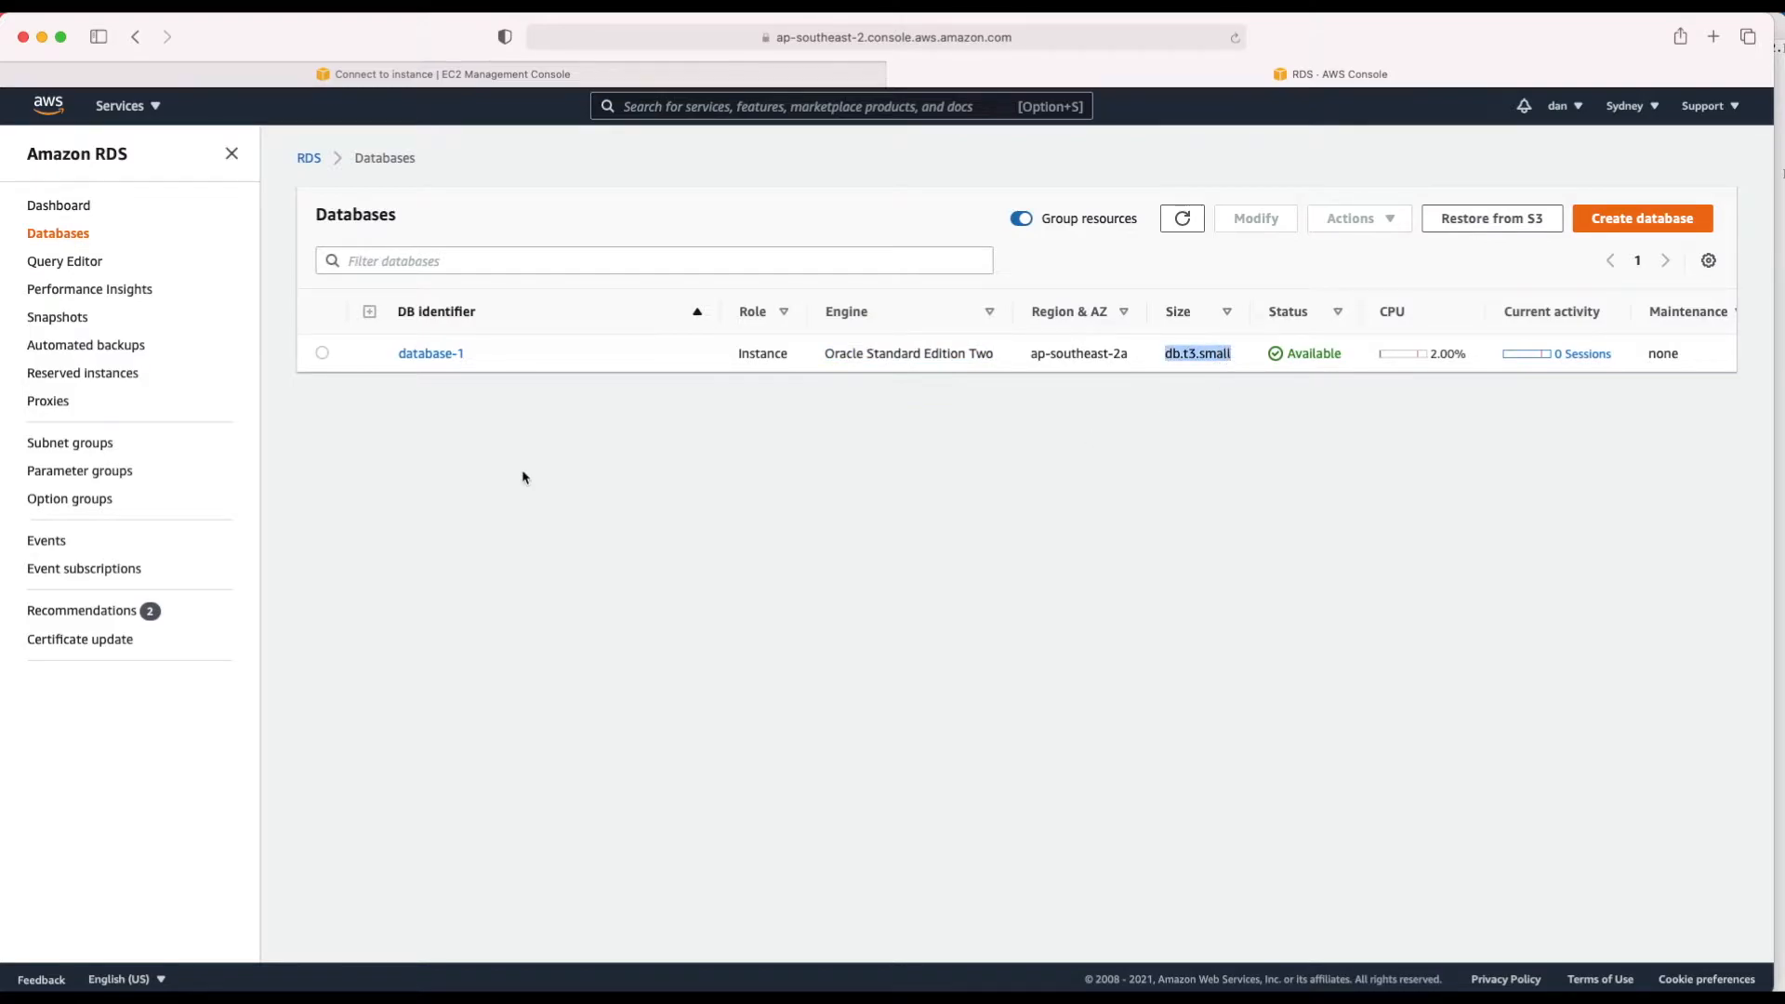
click(437, 354)
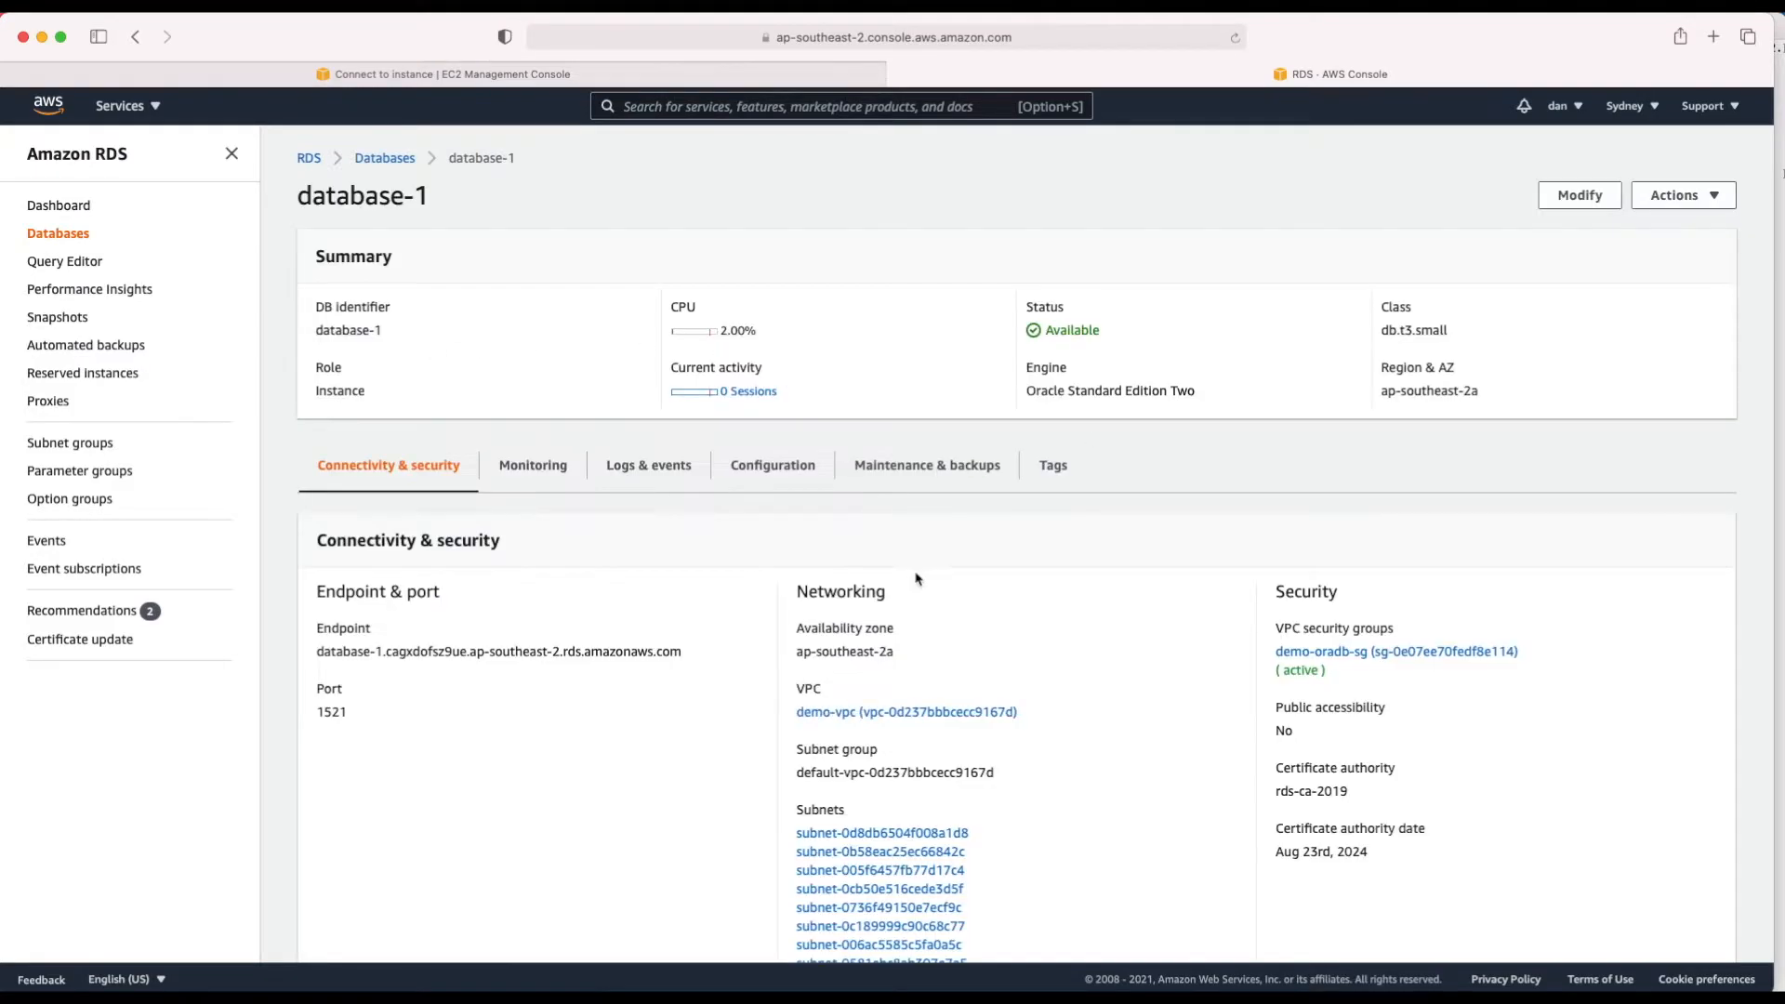
scroll(572, 693, down, 2)
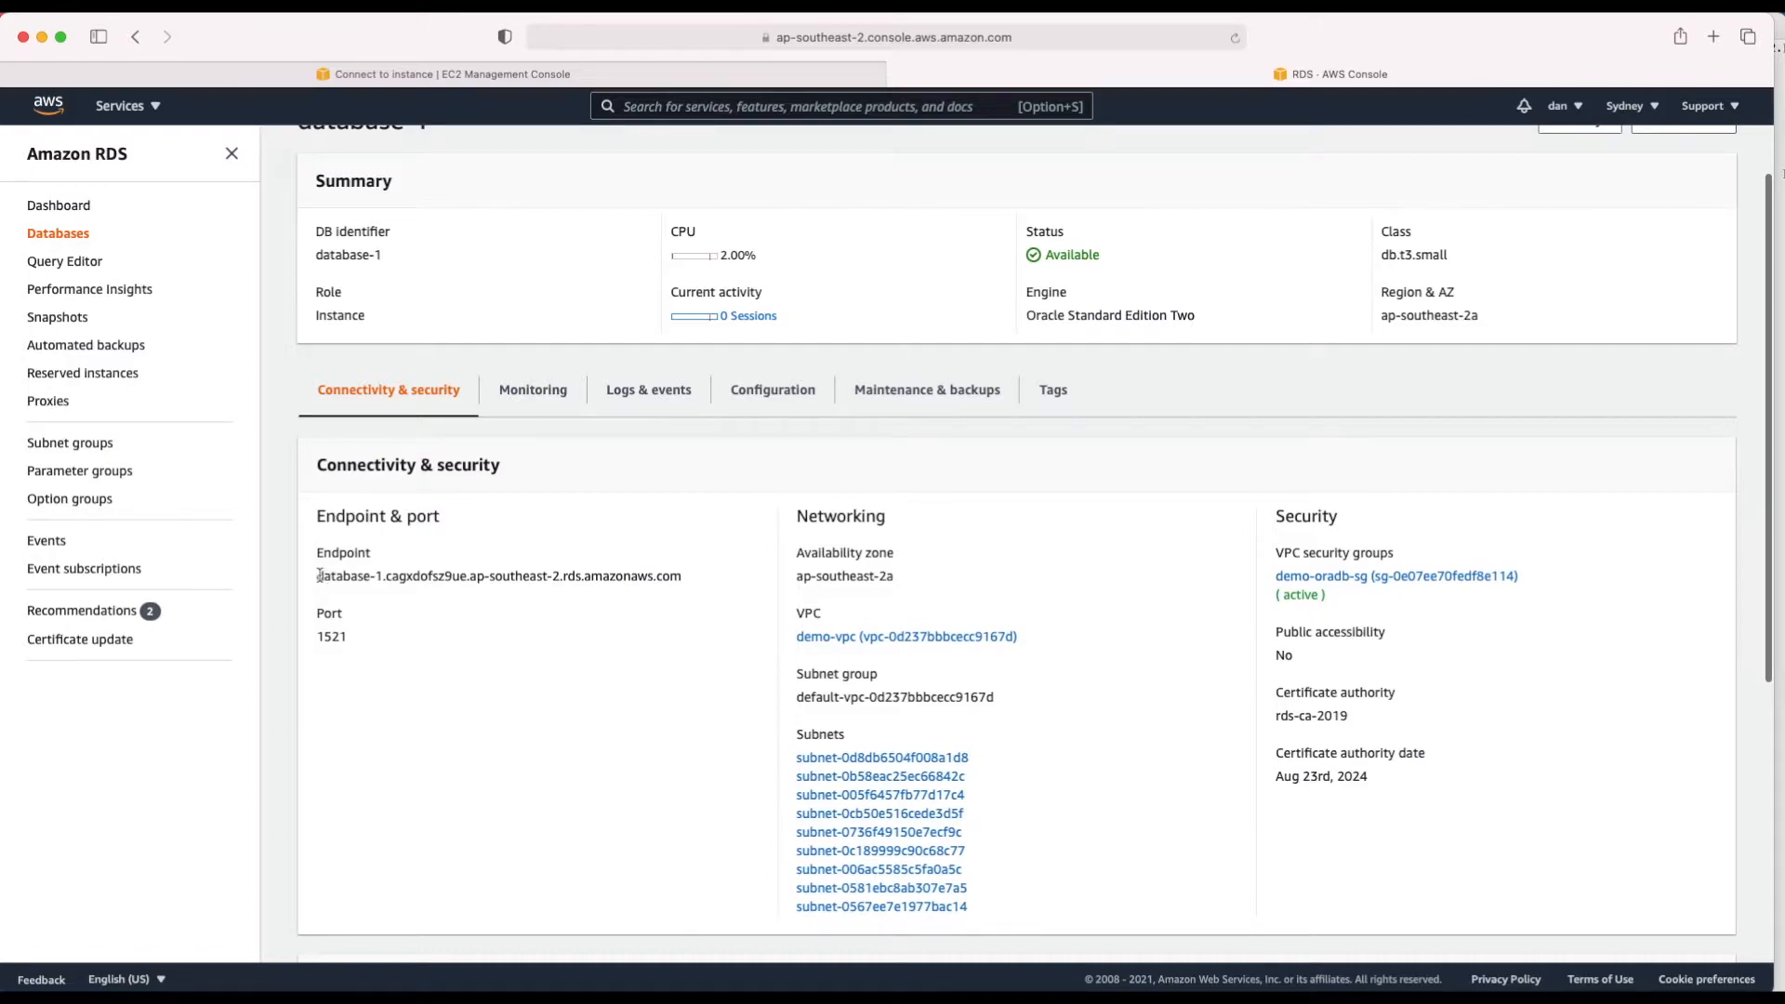
drag(317, 581, 683, 581)
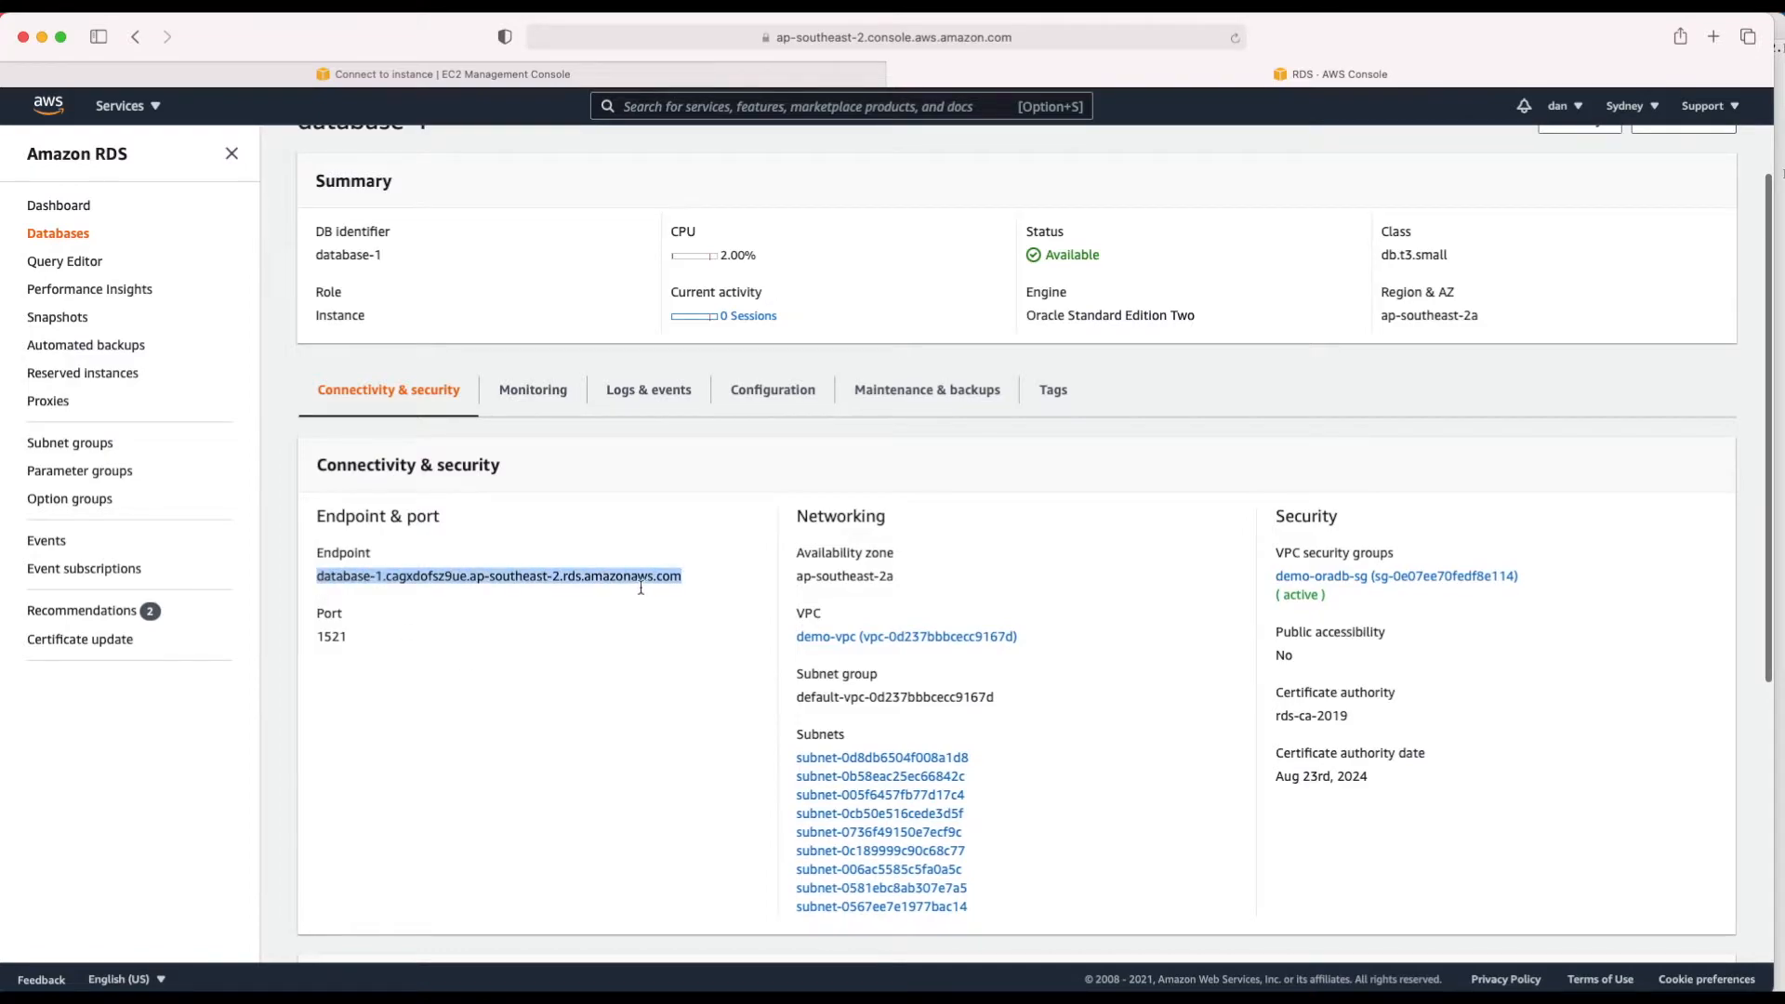
double_click(317, 636)
click(317, 637)
triple_click(318, 639)
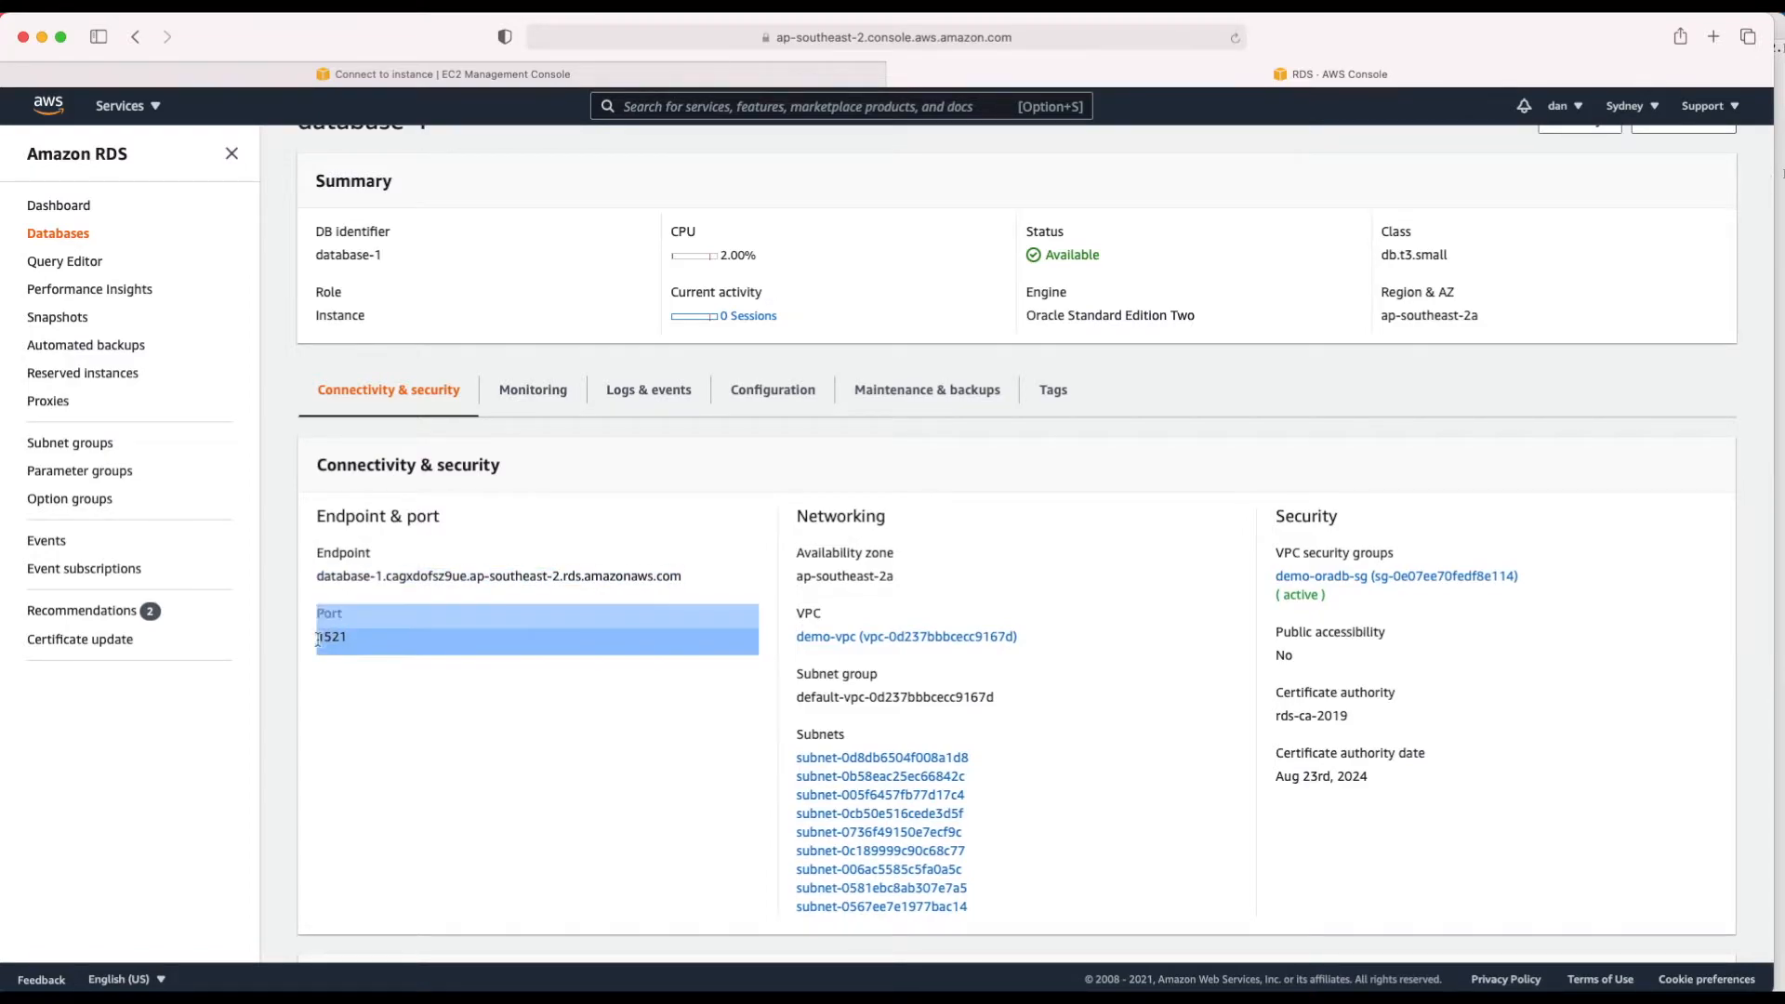
click(569, 755)
Step: Note public accessibility is No, then open demo-oradb-sg in a new tab
scroll(1093, 644, down, 1)
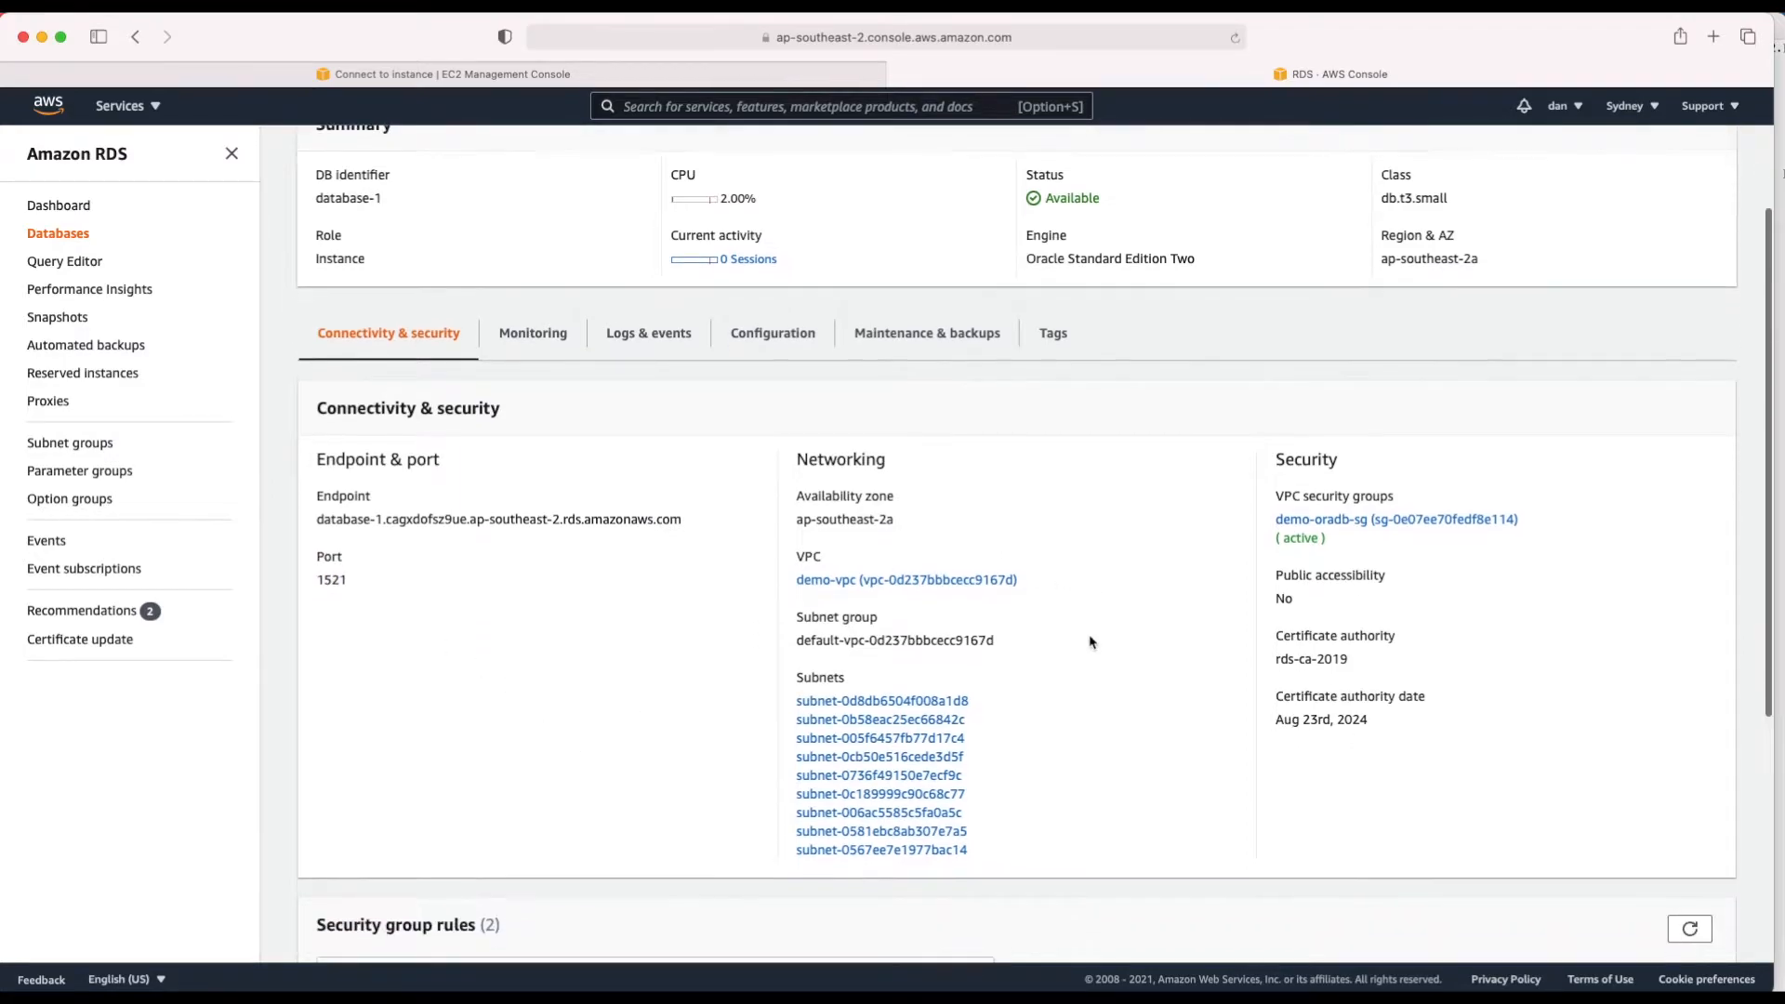
triple_click(1293, 581)
drag(1292, 581, 1297, 593)
click(1297, 600)
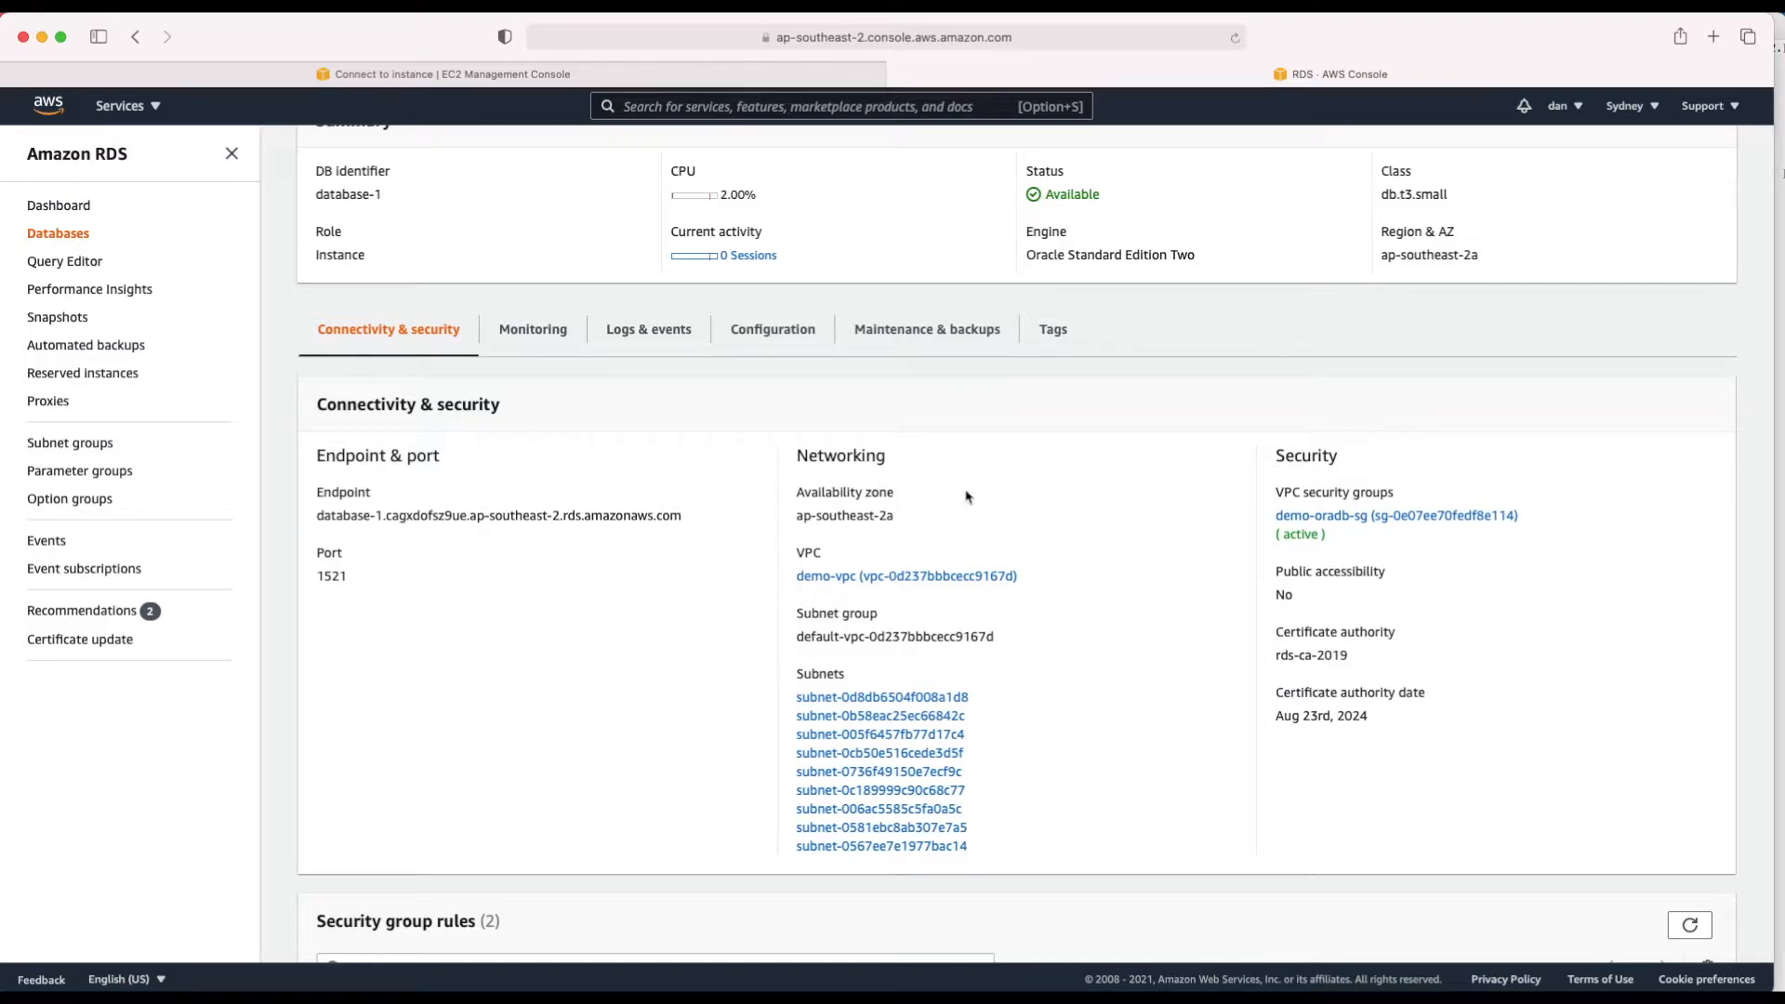
right_click(1346, 528)
click(1386, 531)
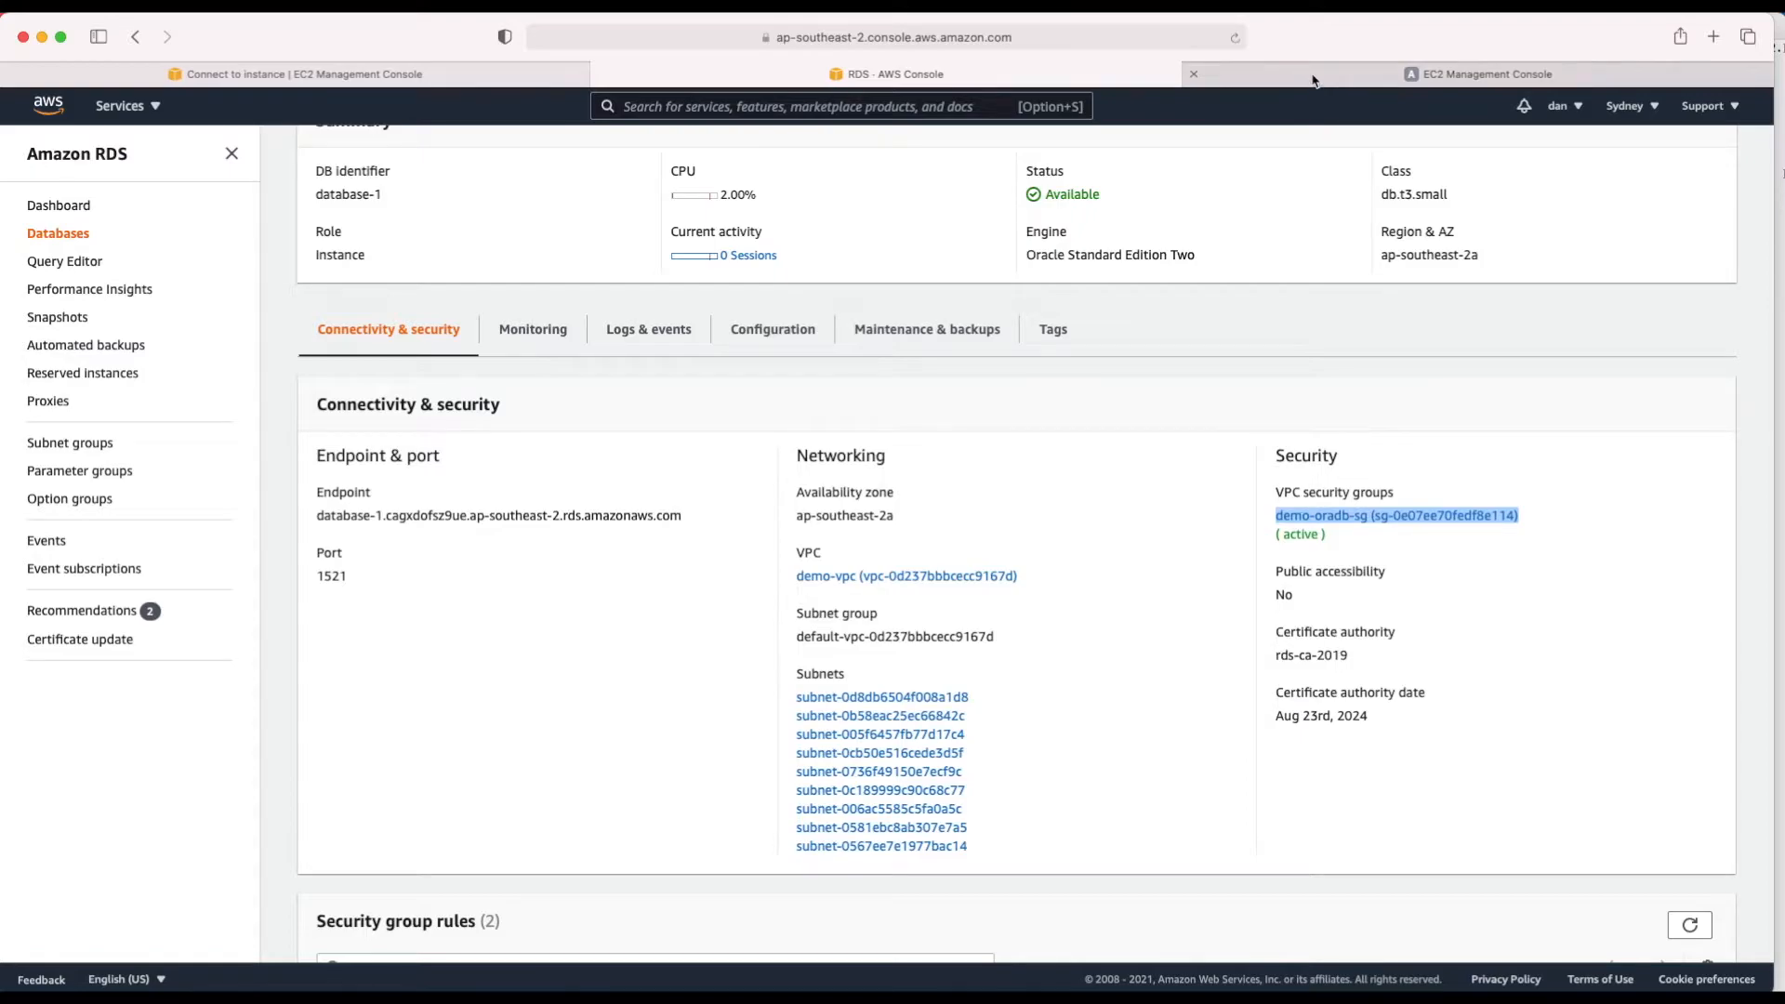
click(1313, 80)
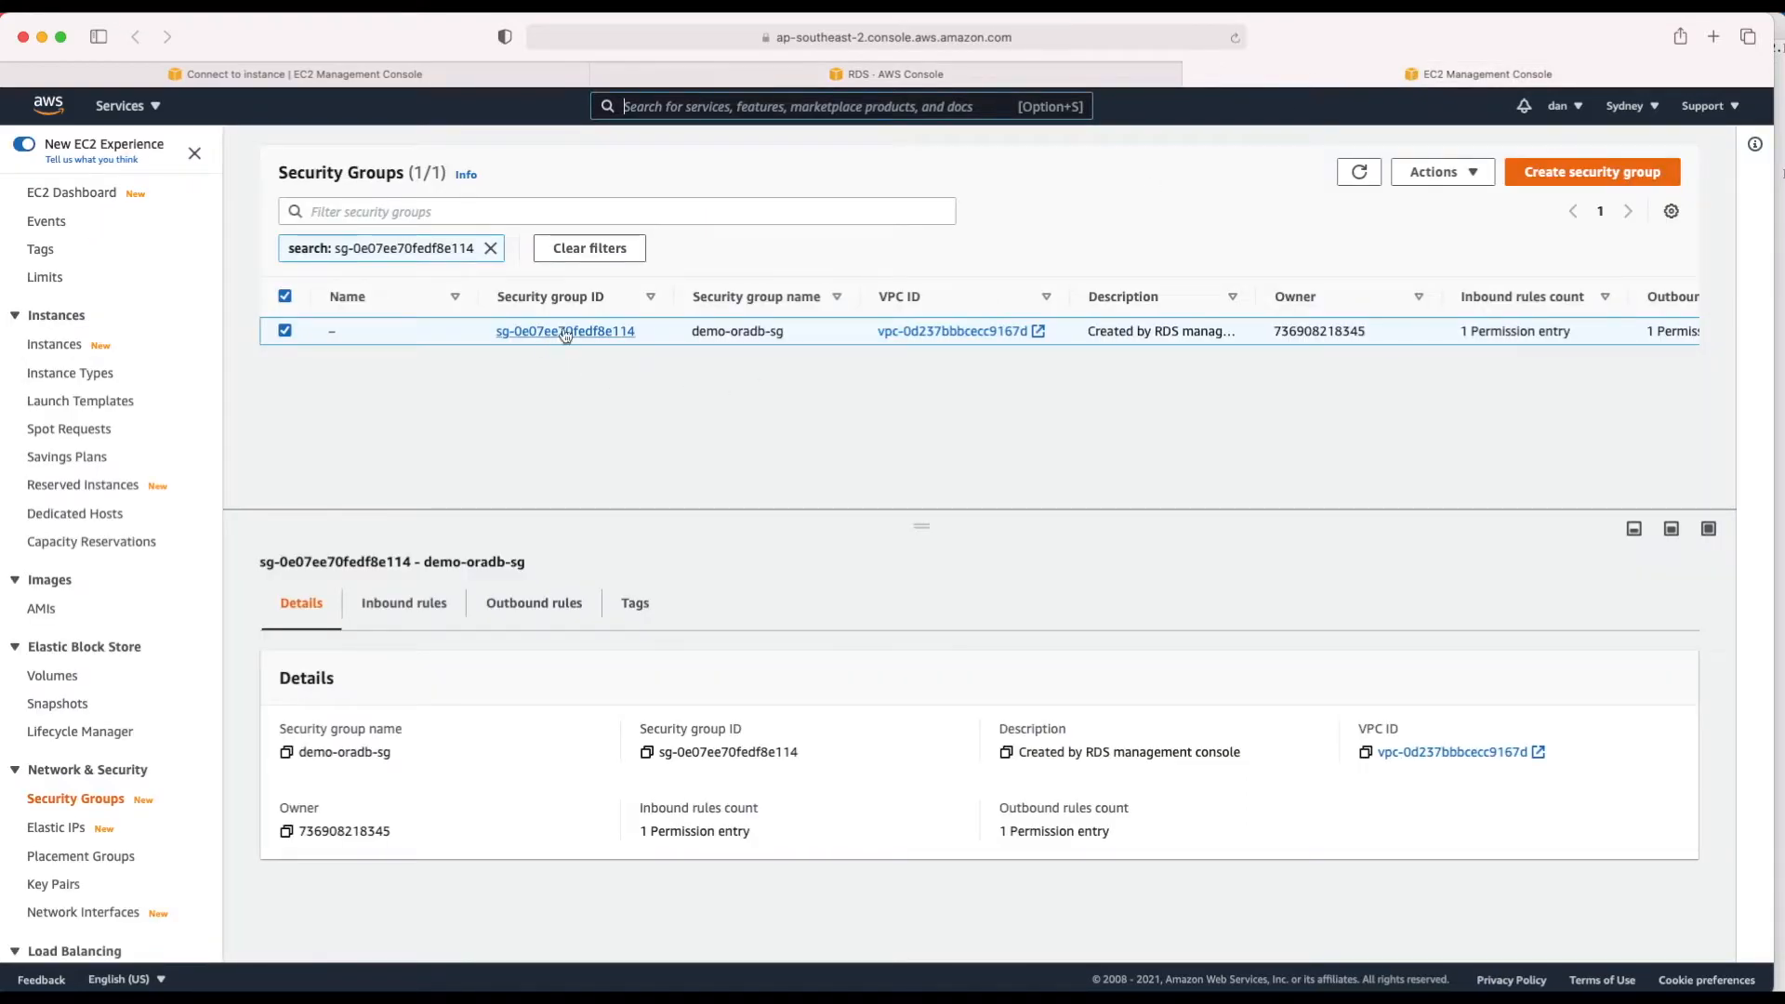
click(417, 604)
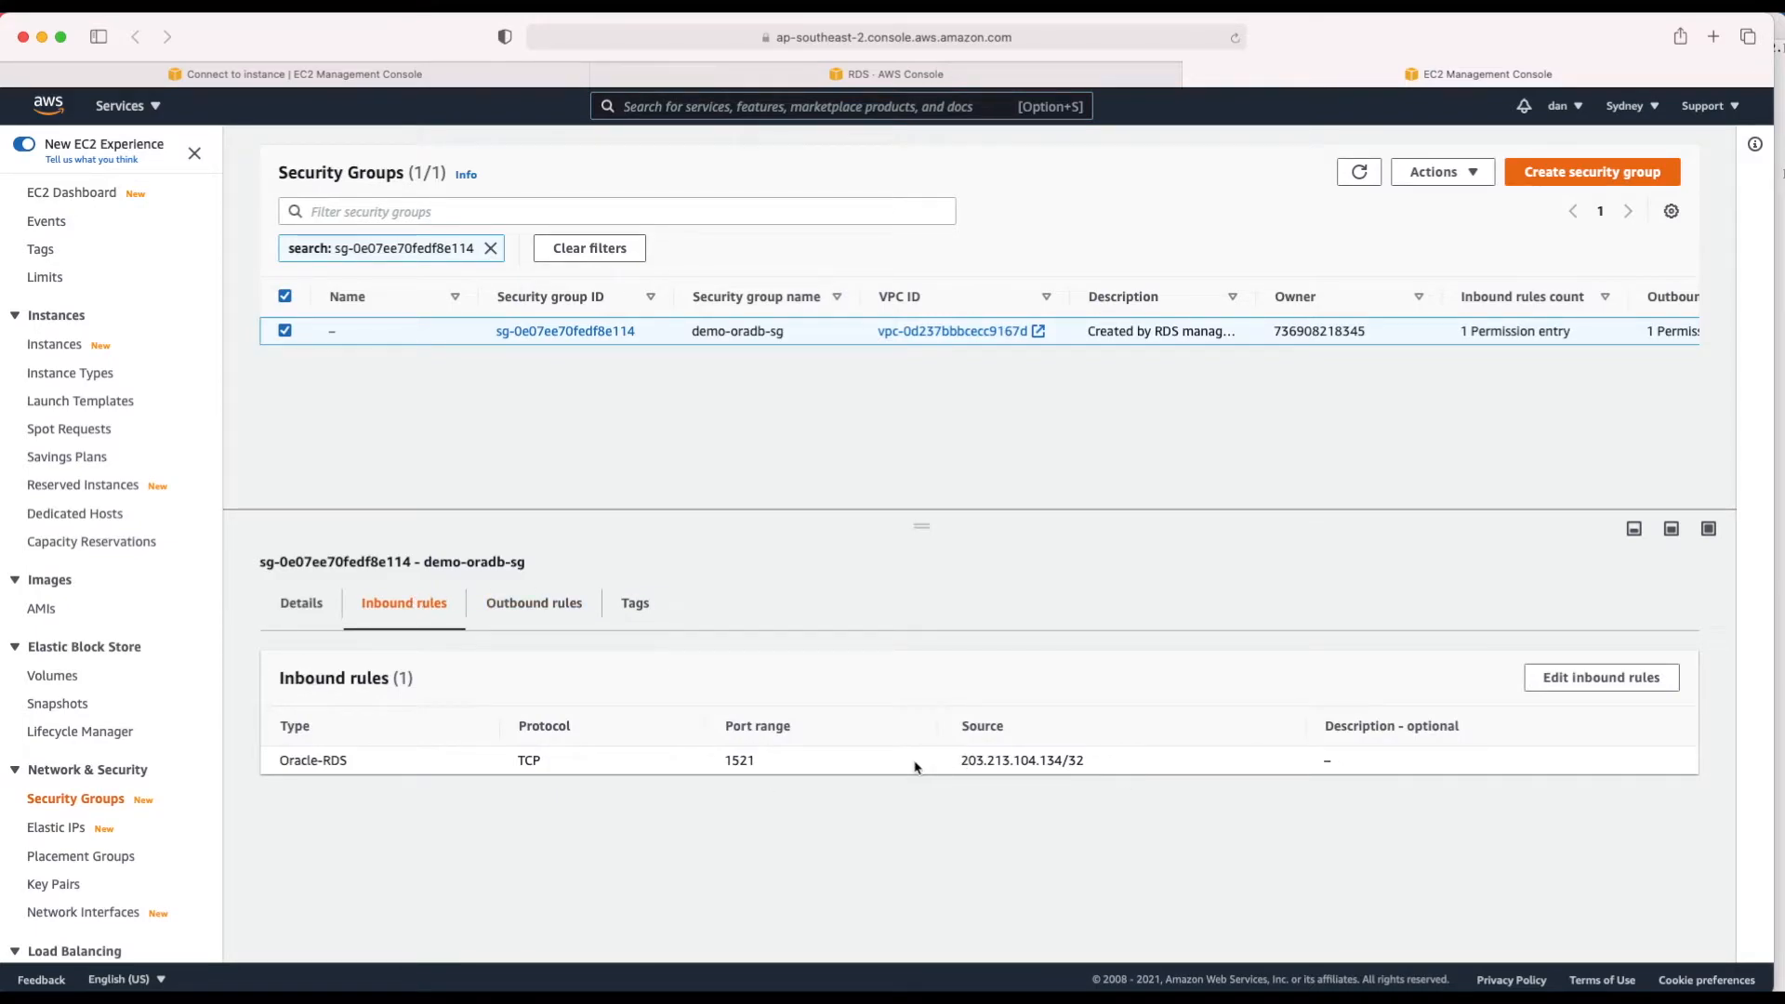
click(1571, 688)
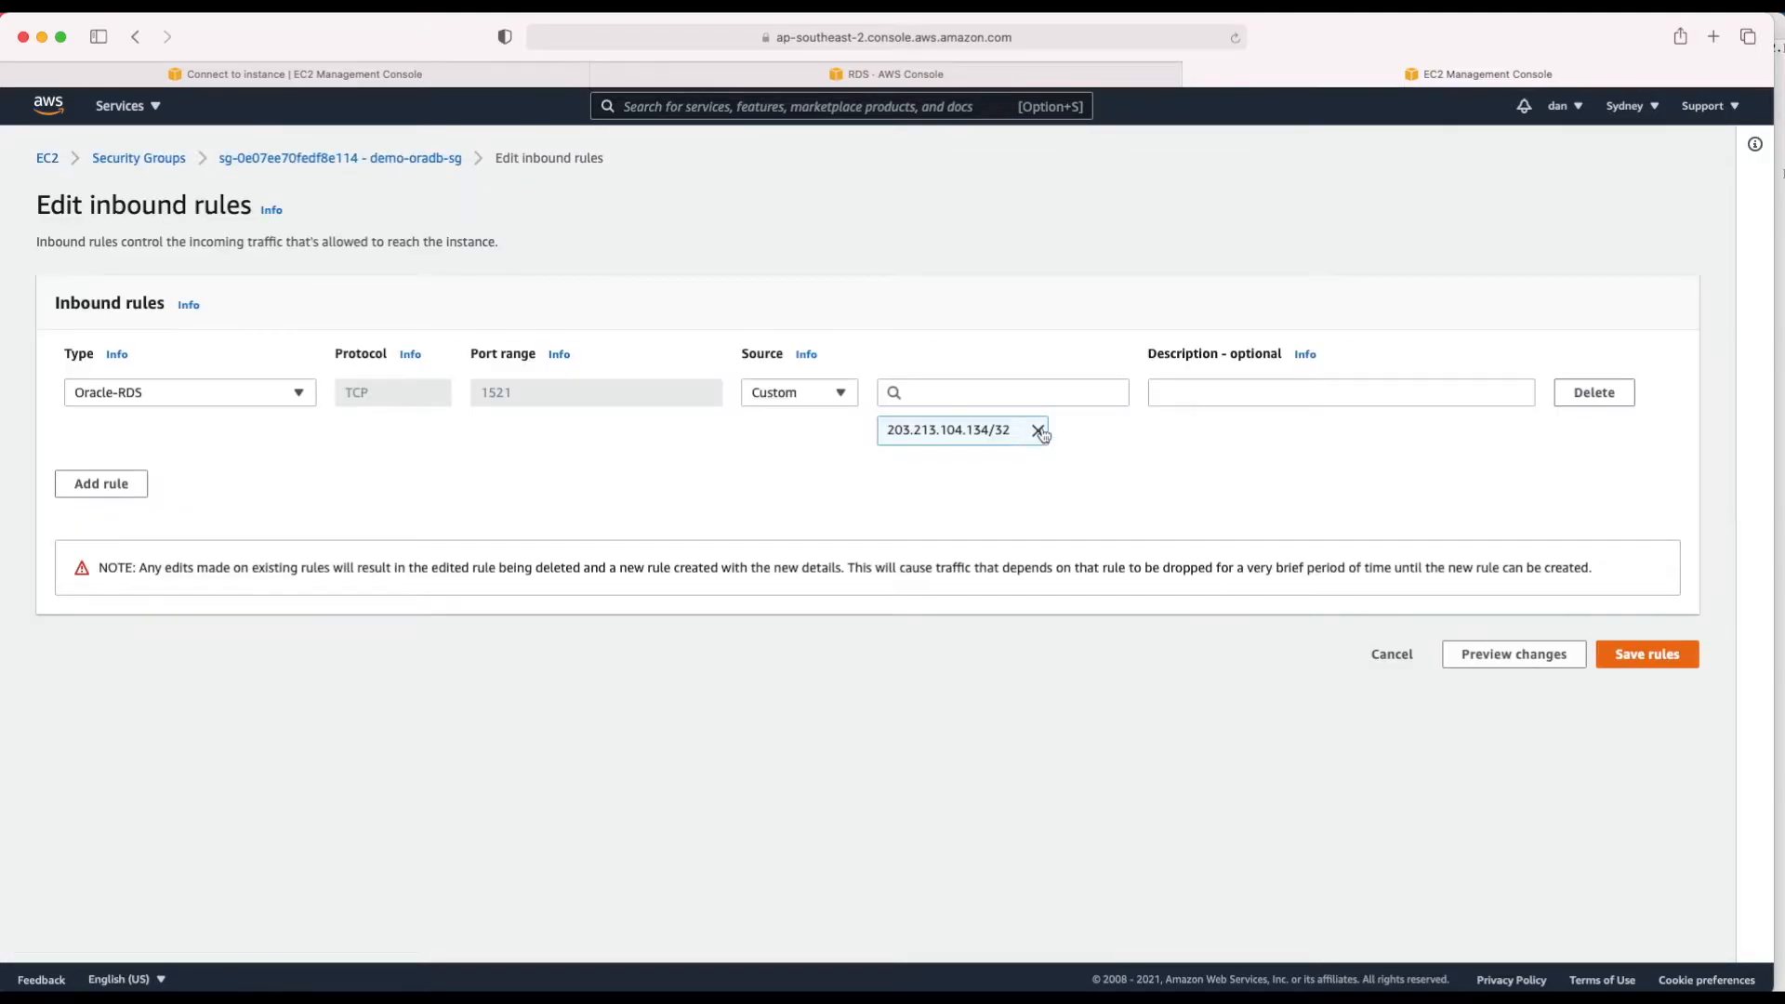
click(1037, 431)
click(931, 391)
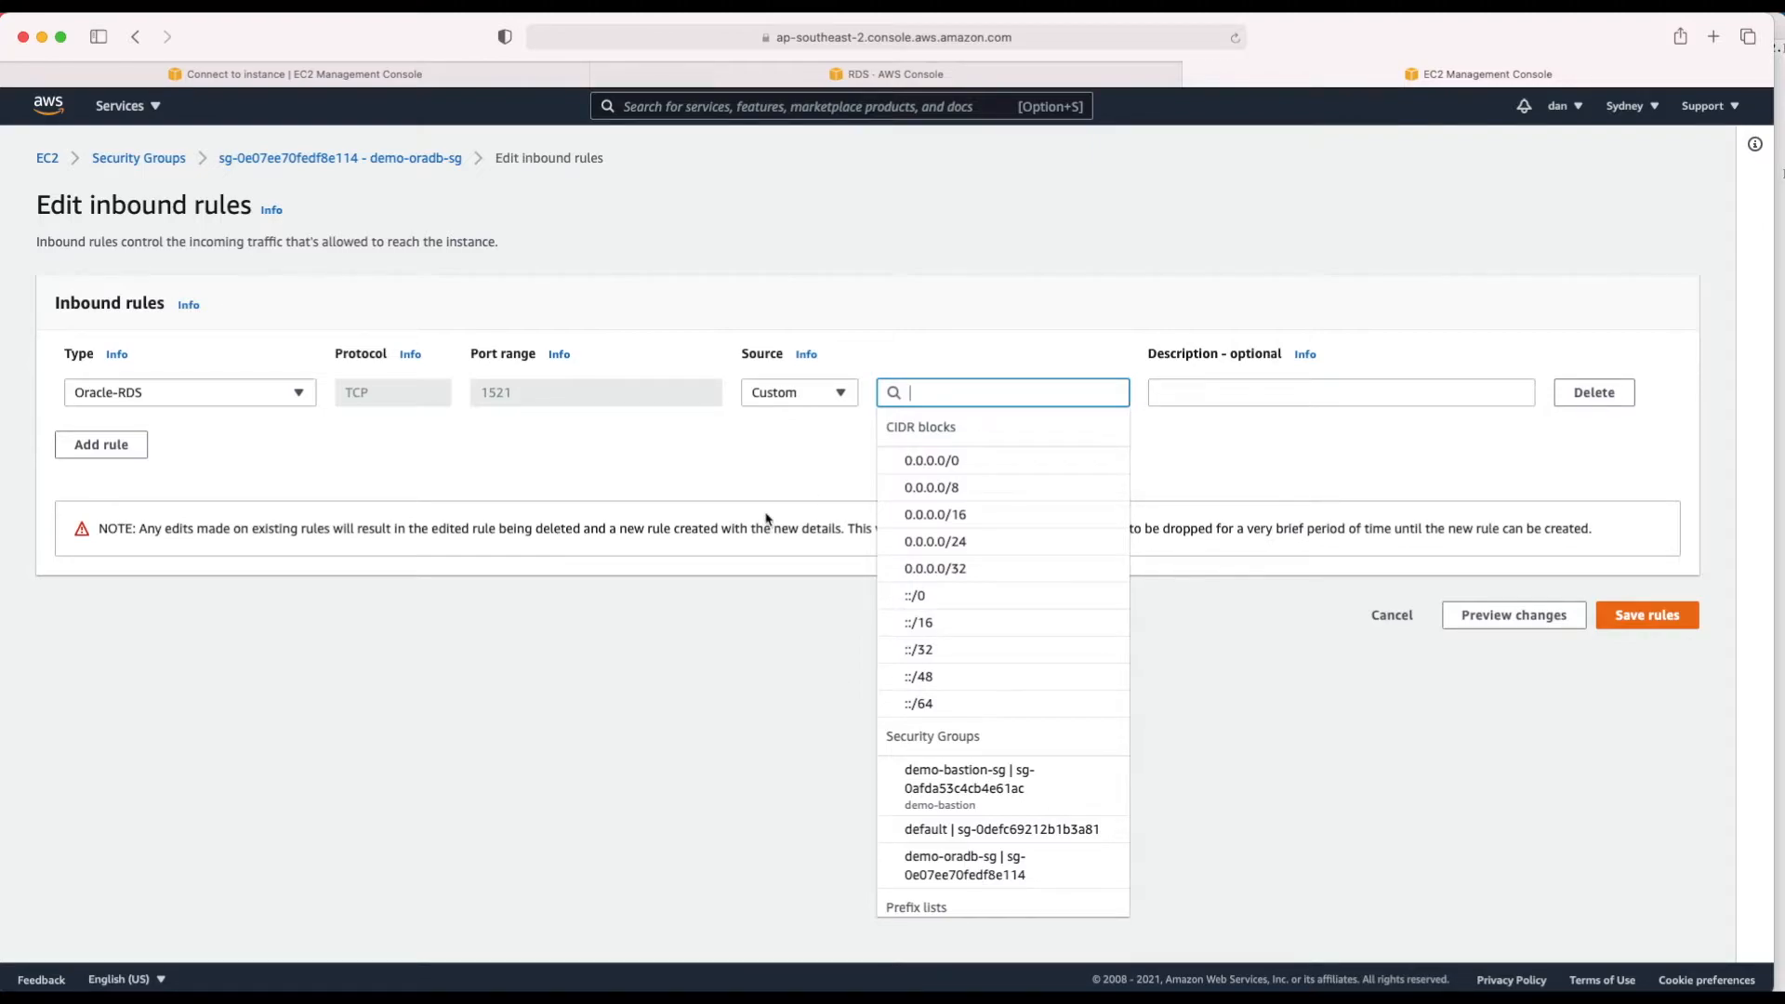
click(498, 456)
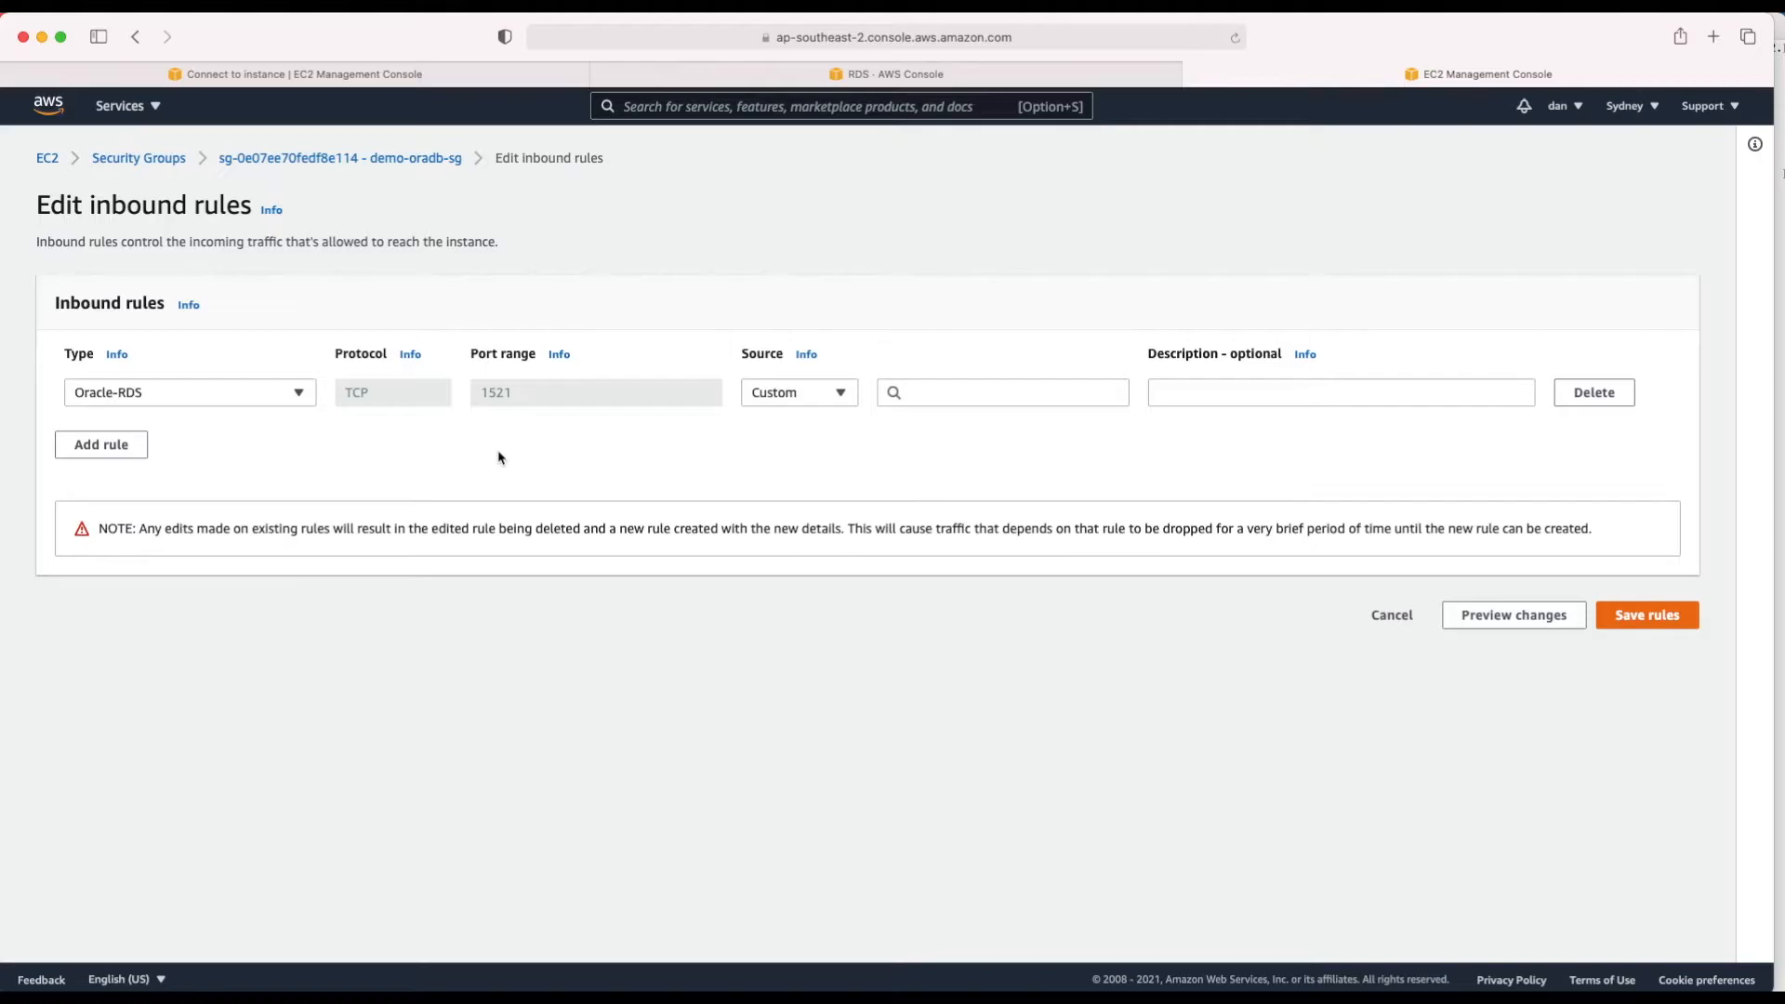
click(337, 76)
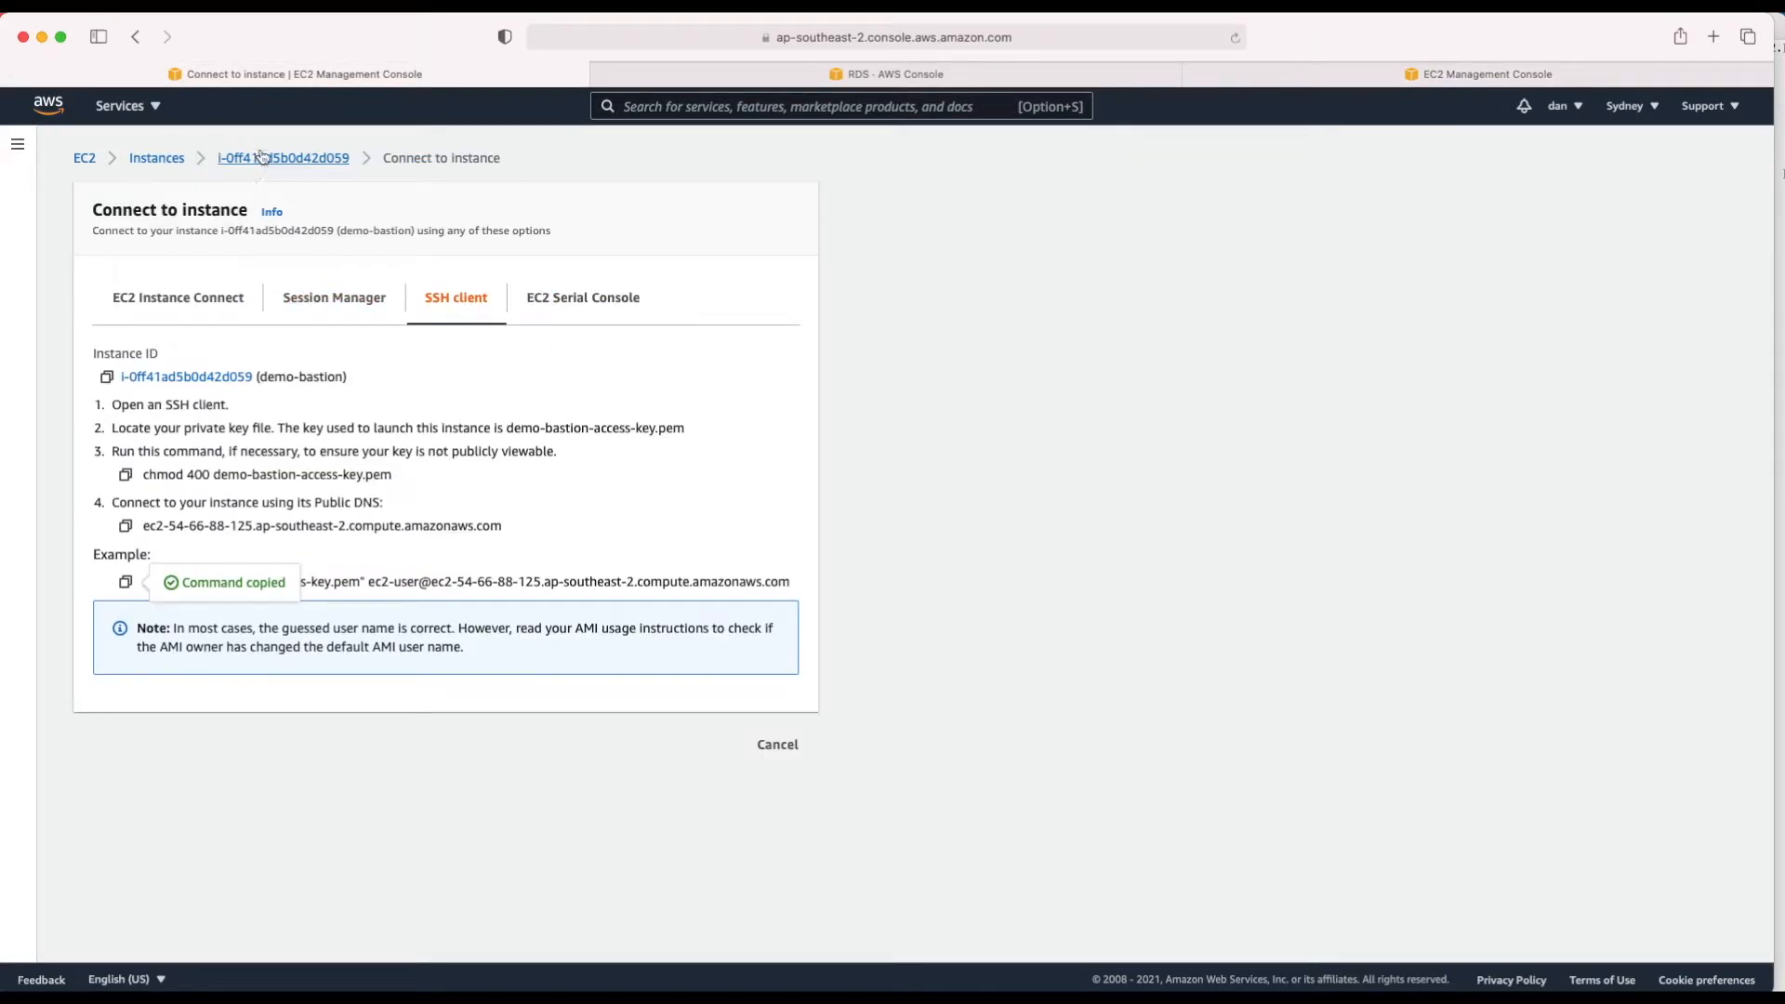
click(154, 162)
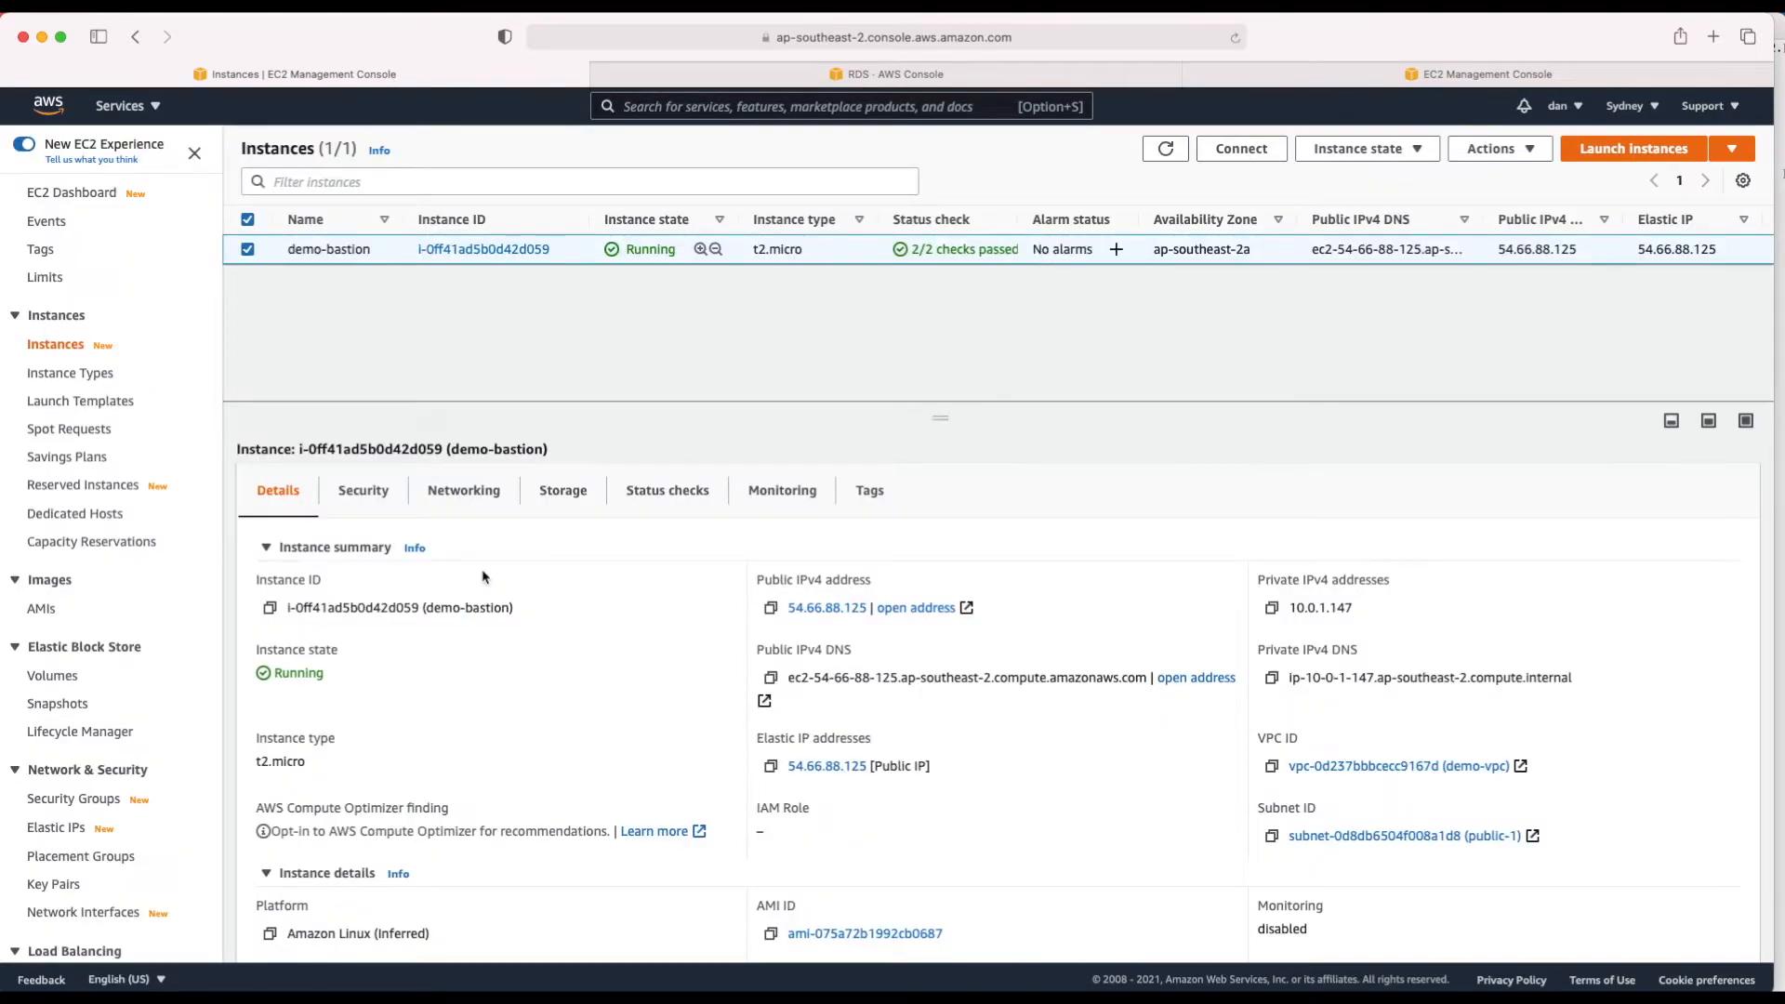
click(381, 493)
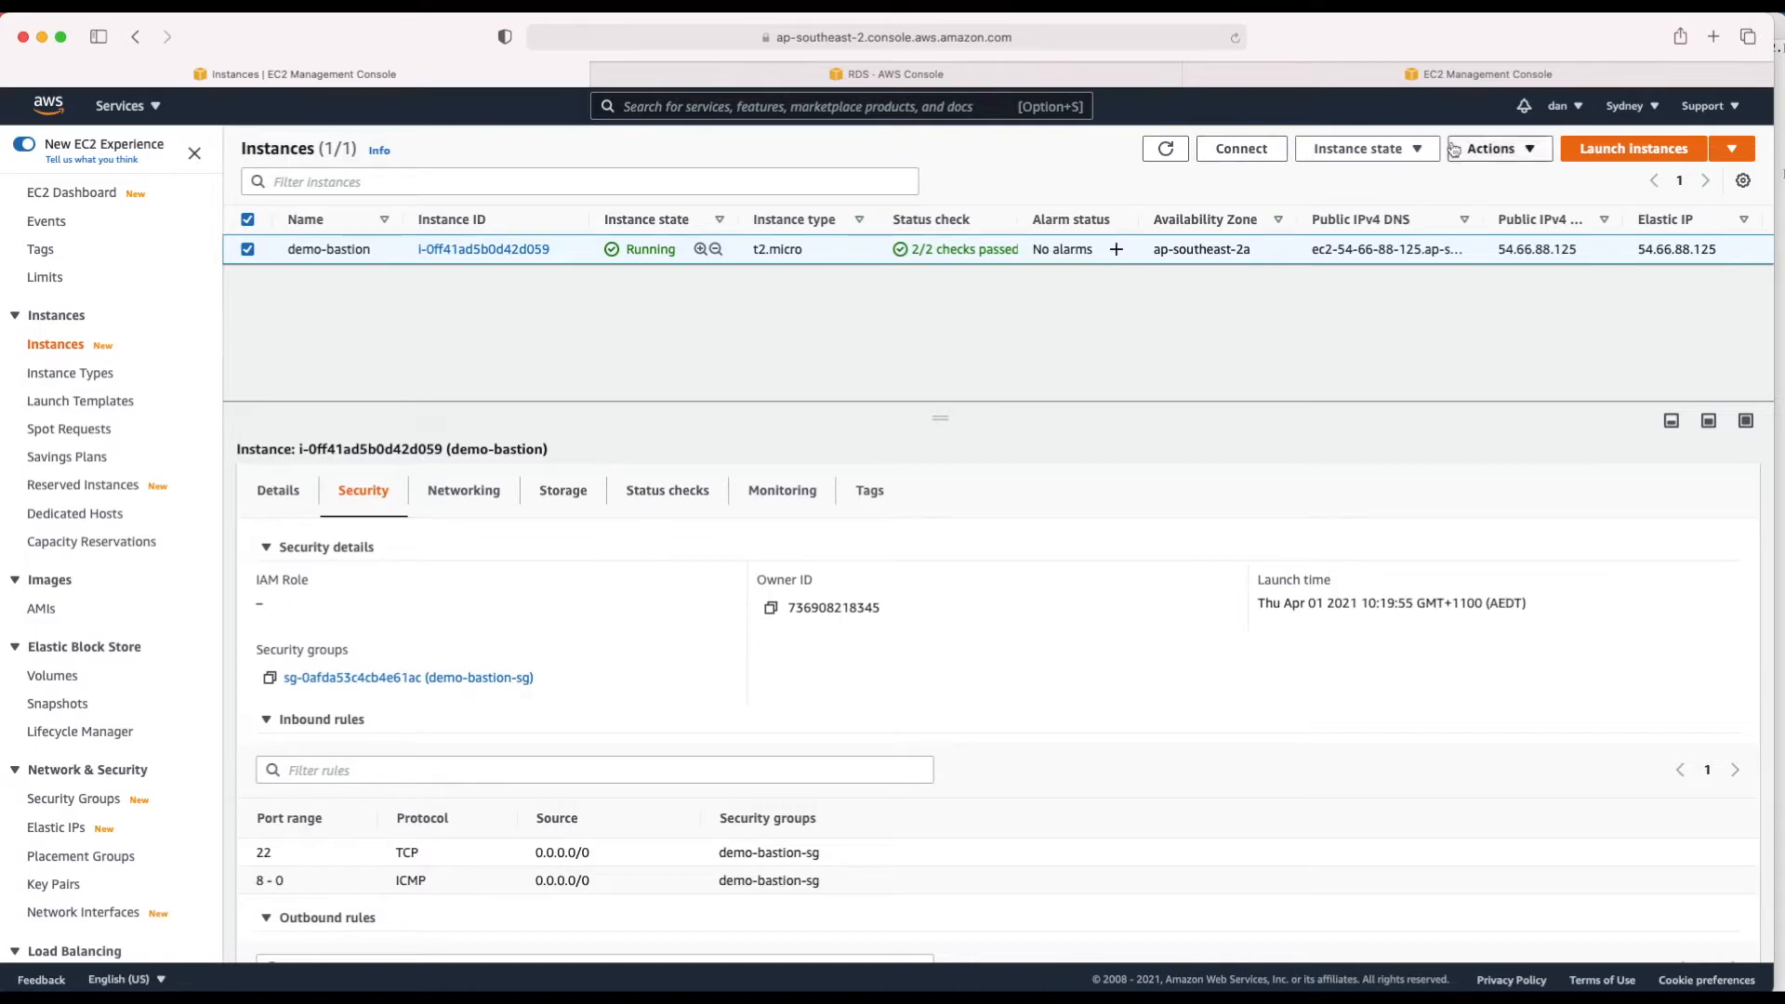
click(1359, 82)
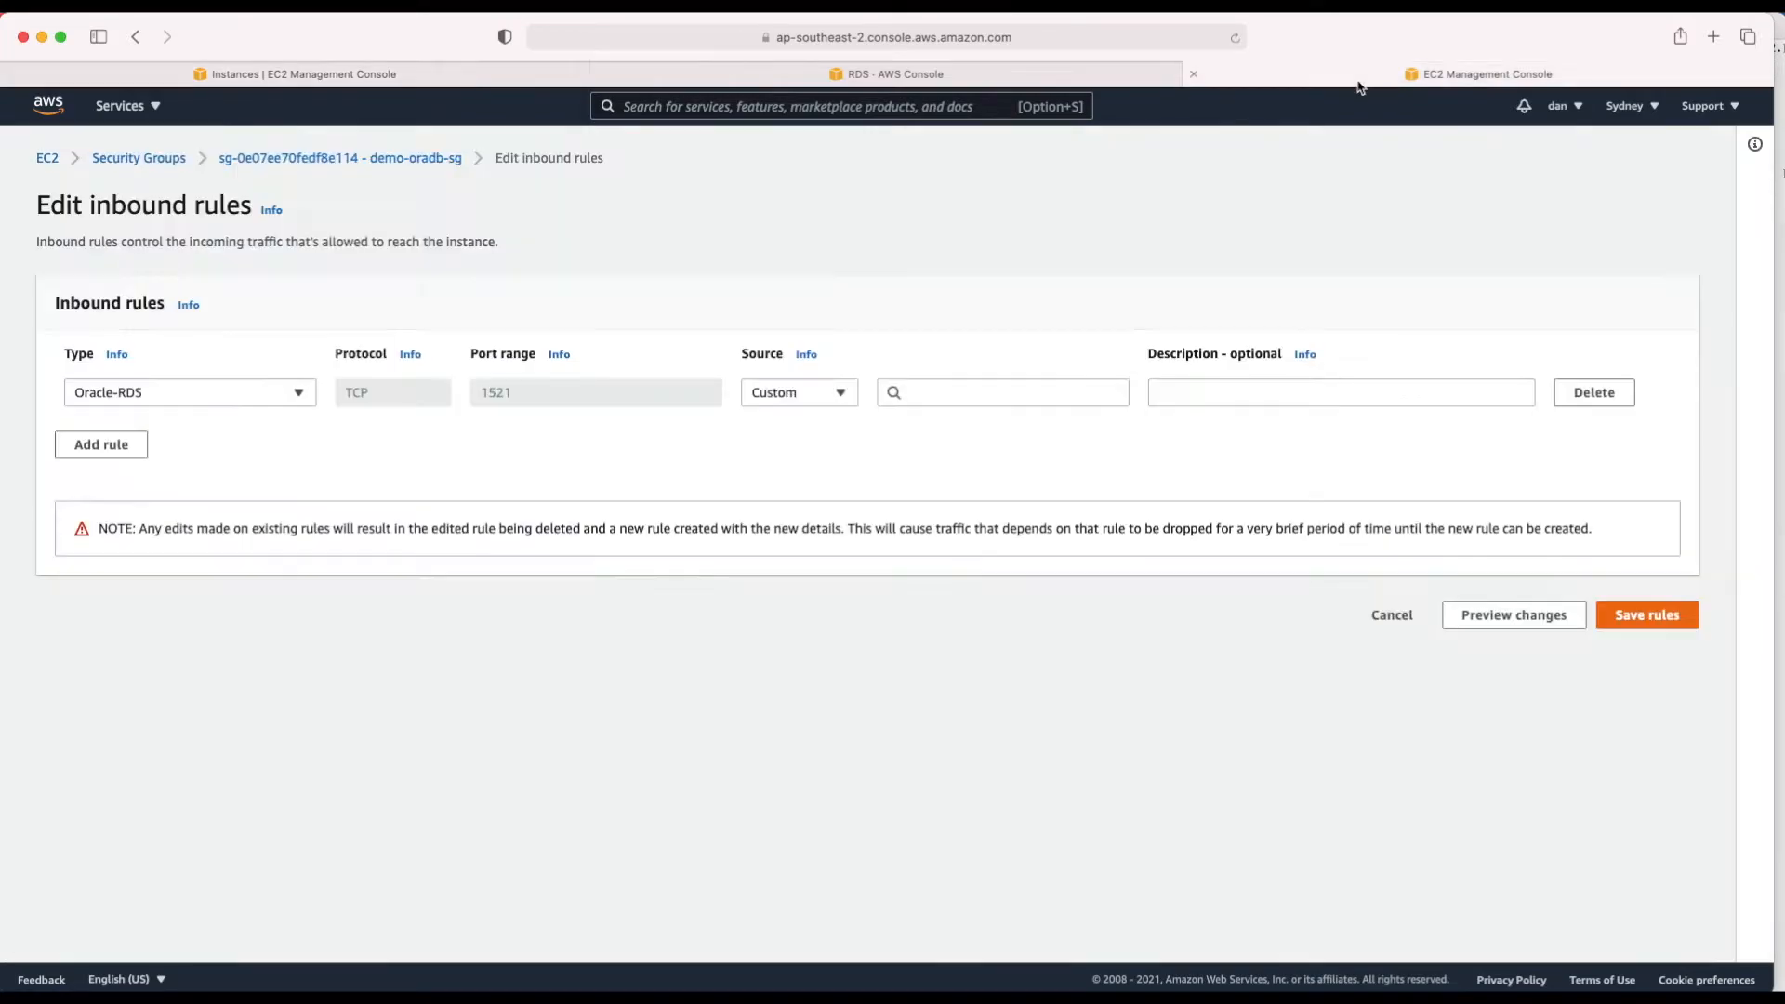
Step: Set the Oracle-RDS 1521 rule's source to demo-bastion-sg and save the inbound rules
click(945, 394)
text(demo)
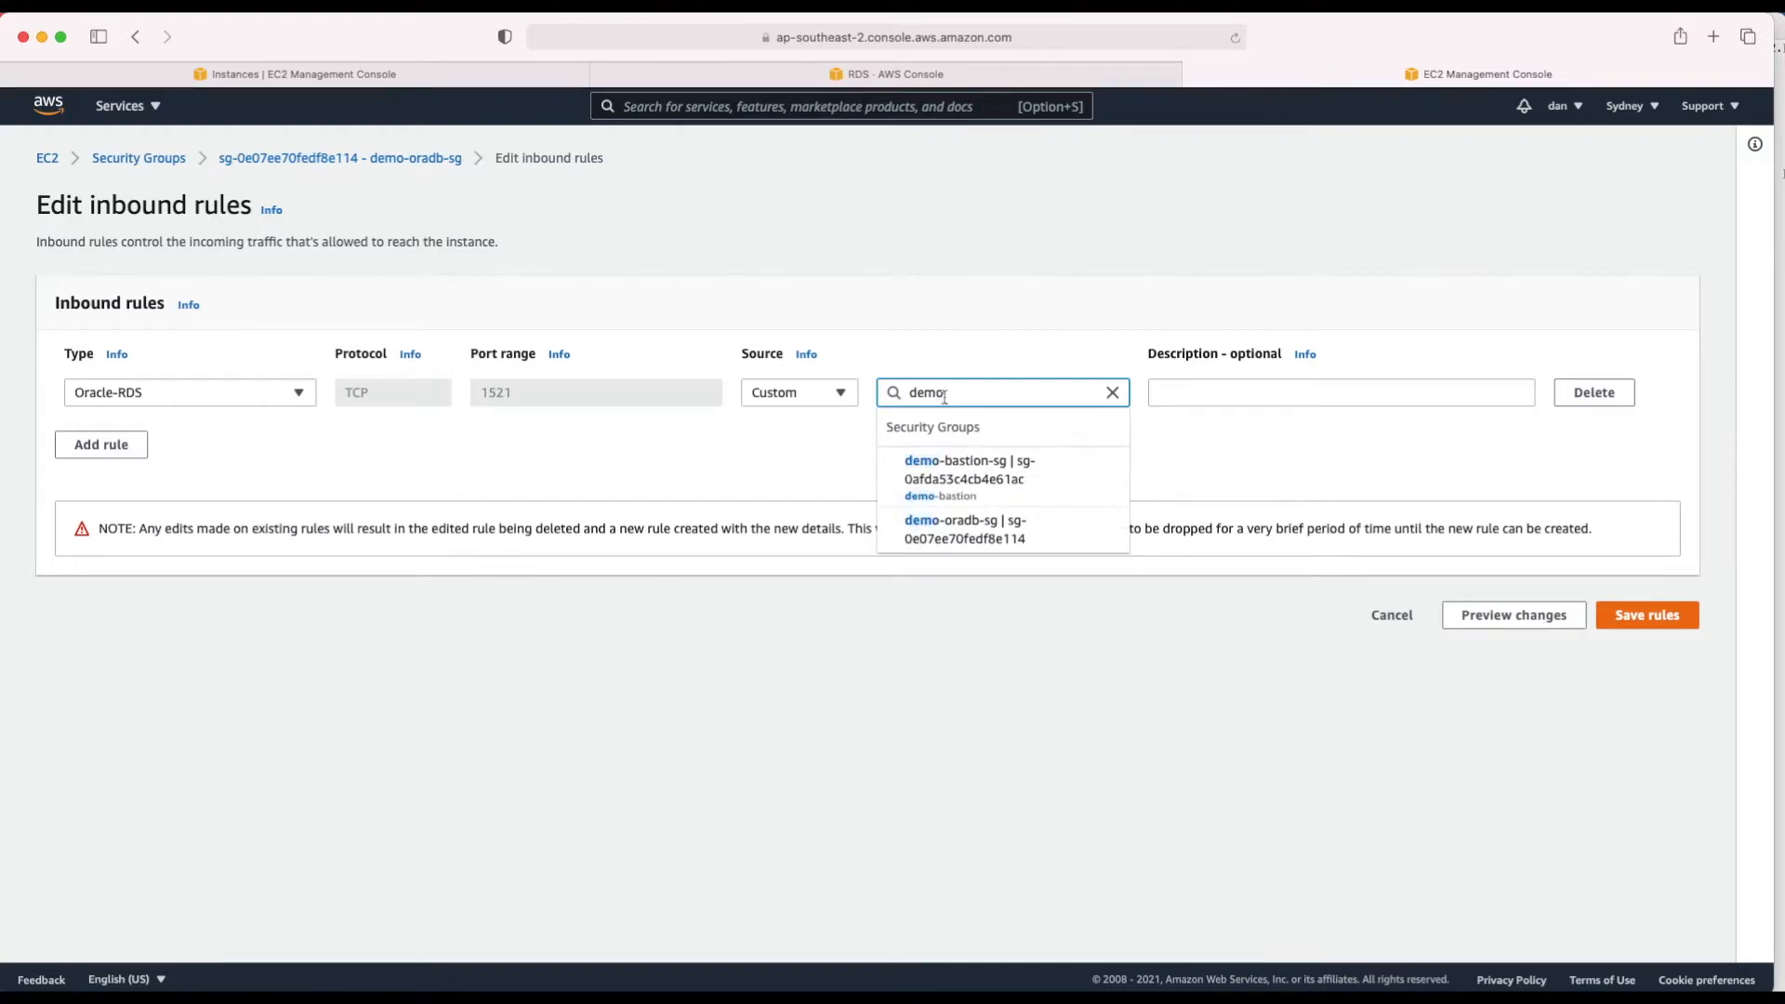
click(937, 470)
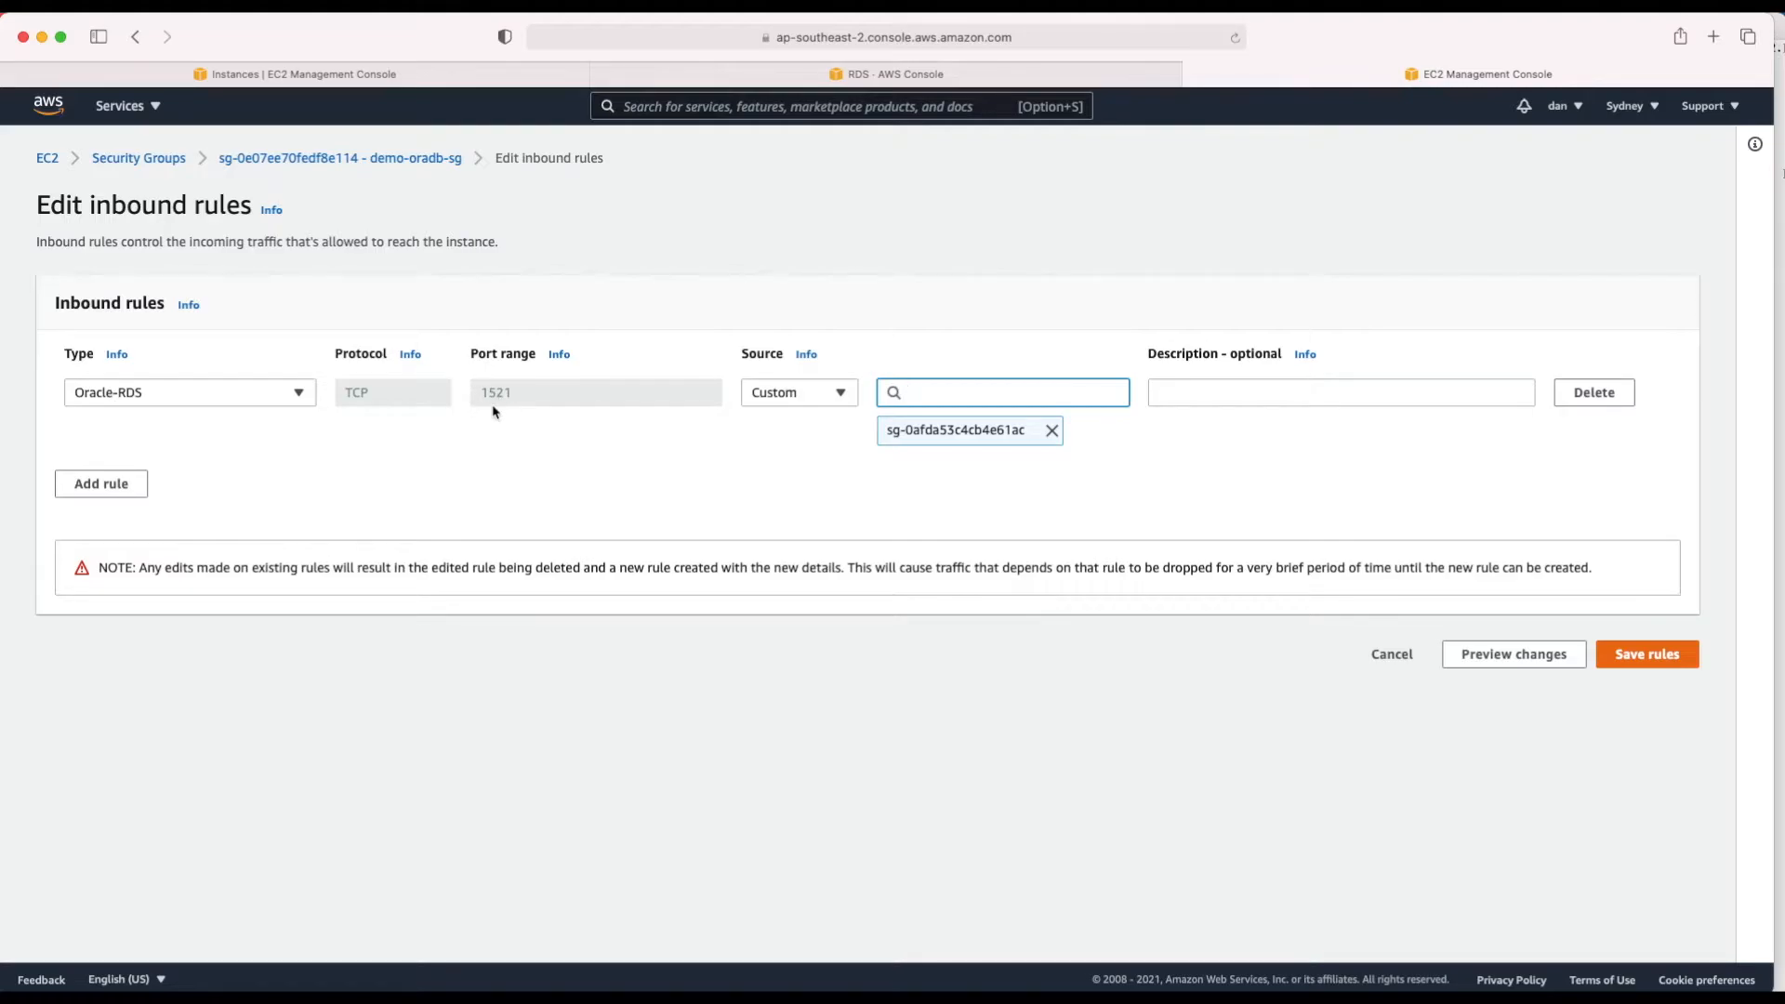
click(925, 78)
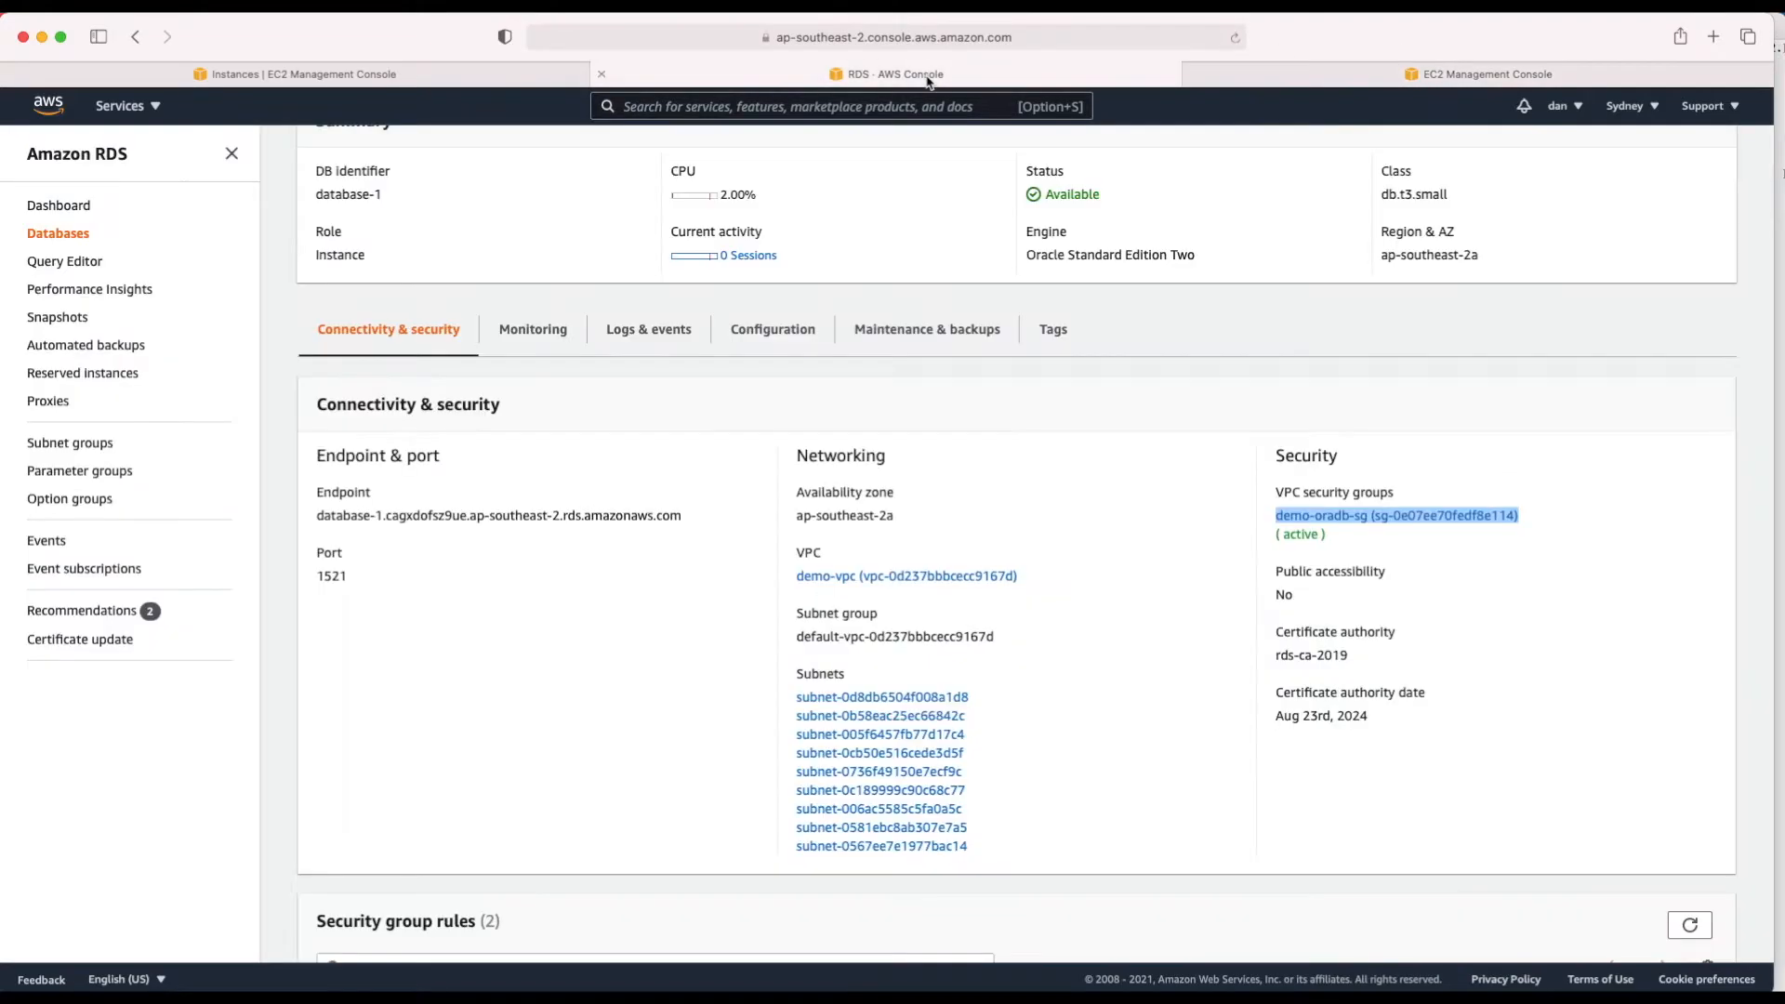
click(1415, 74)
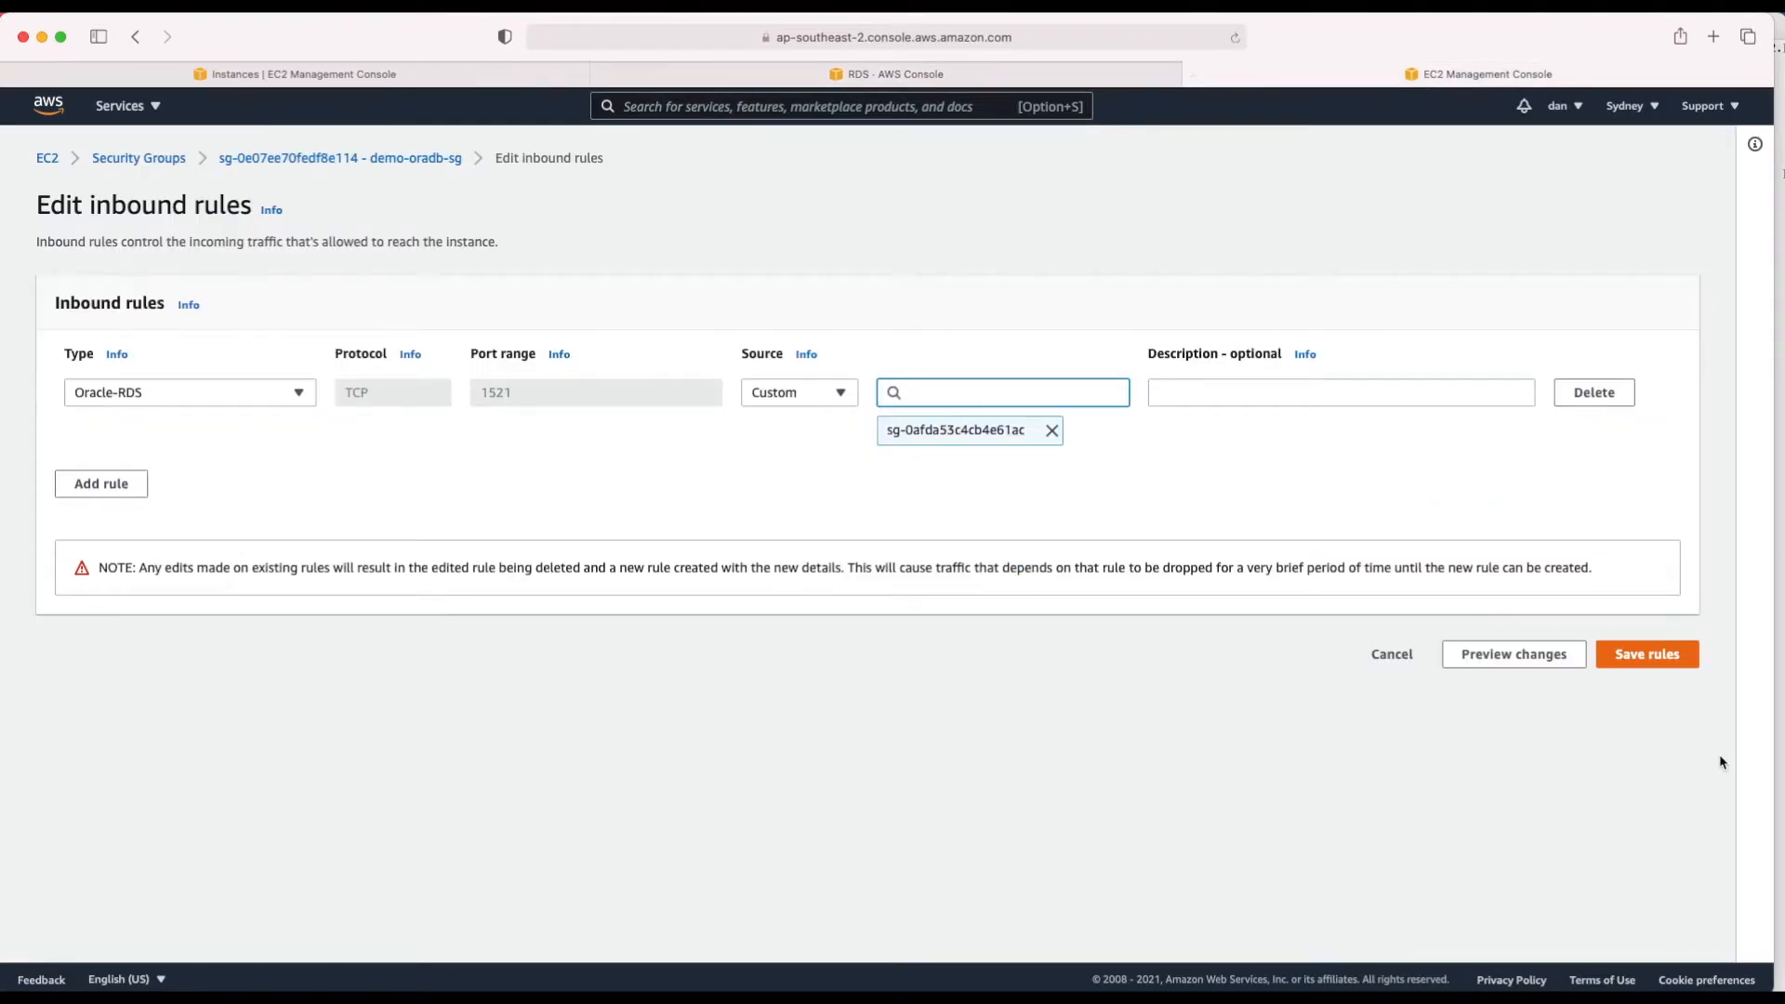
click(1655, 656)
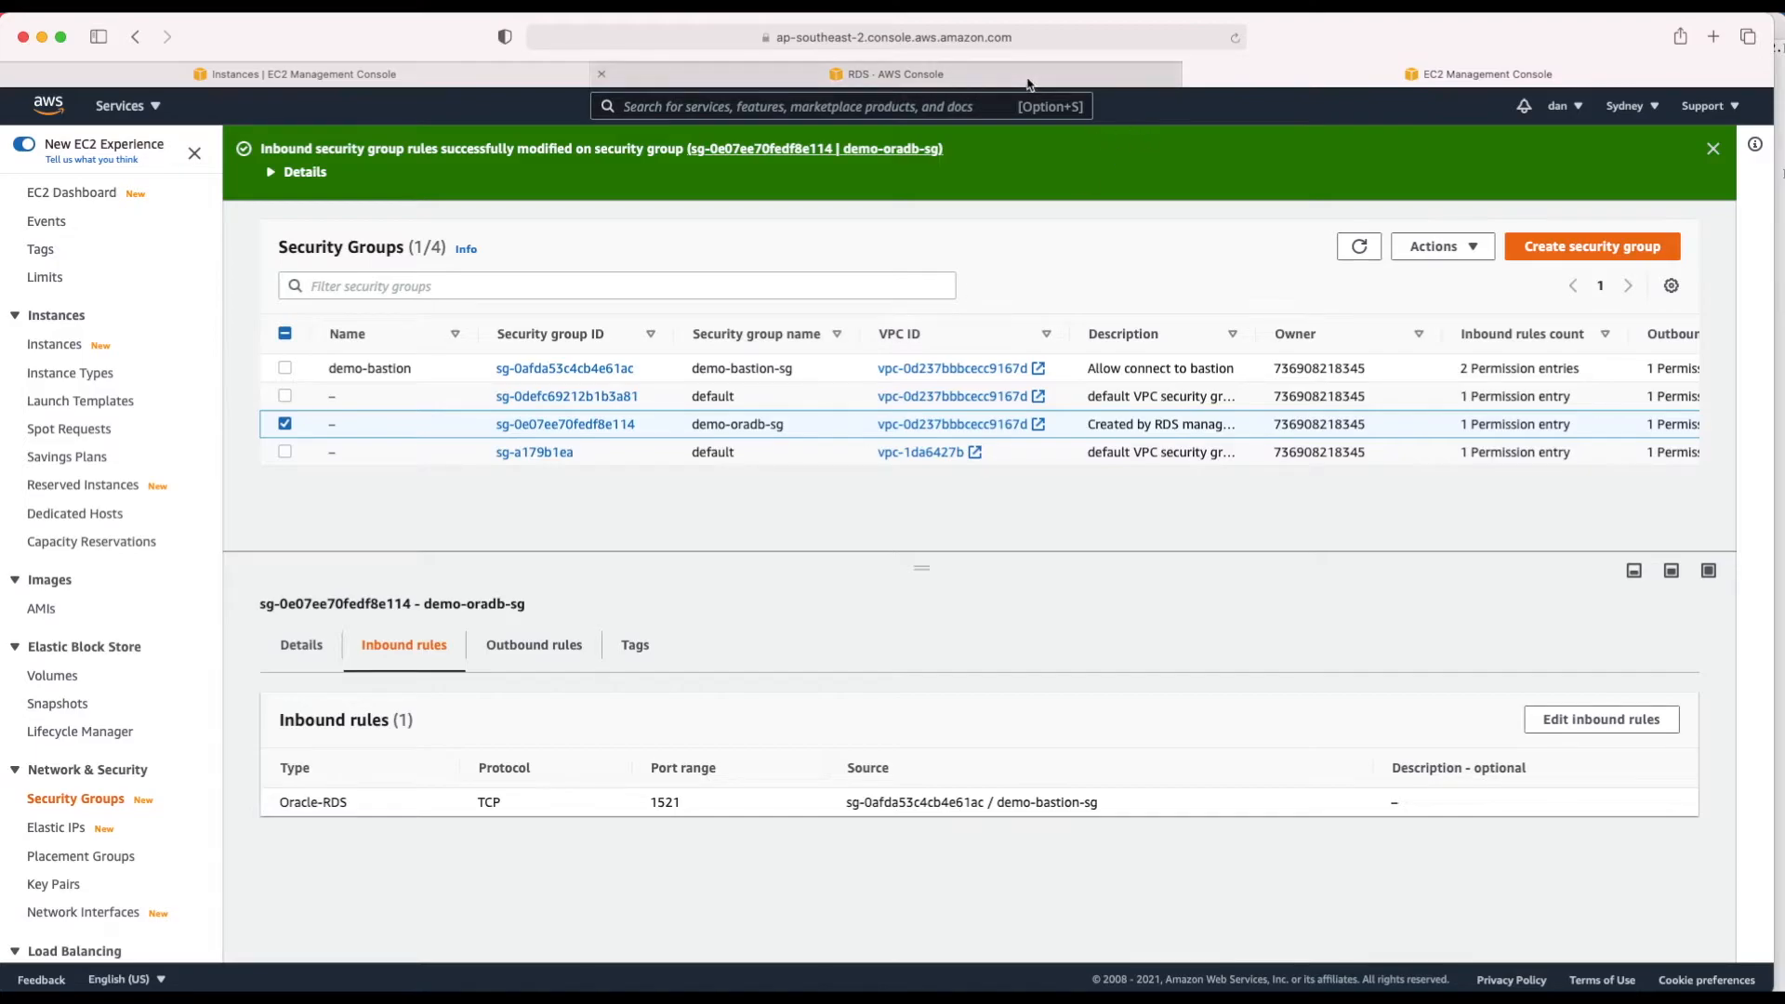
Step: Copy database-1's endpoint hostname from the RDS connectivity page and return to the bastion terminal
mouse_move(983, 76)
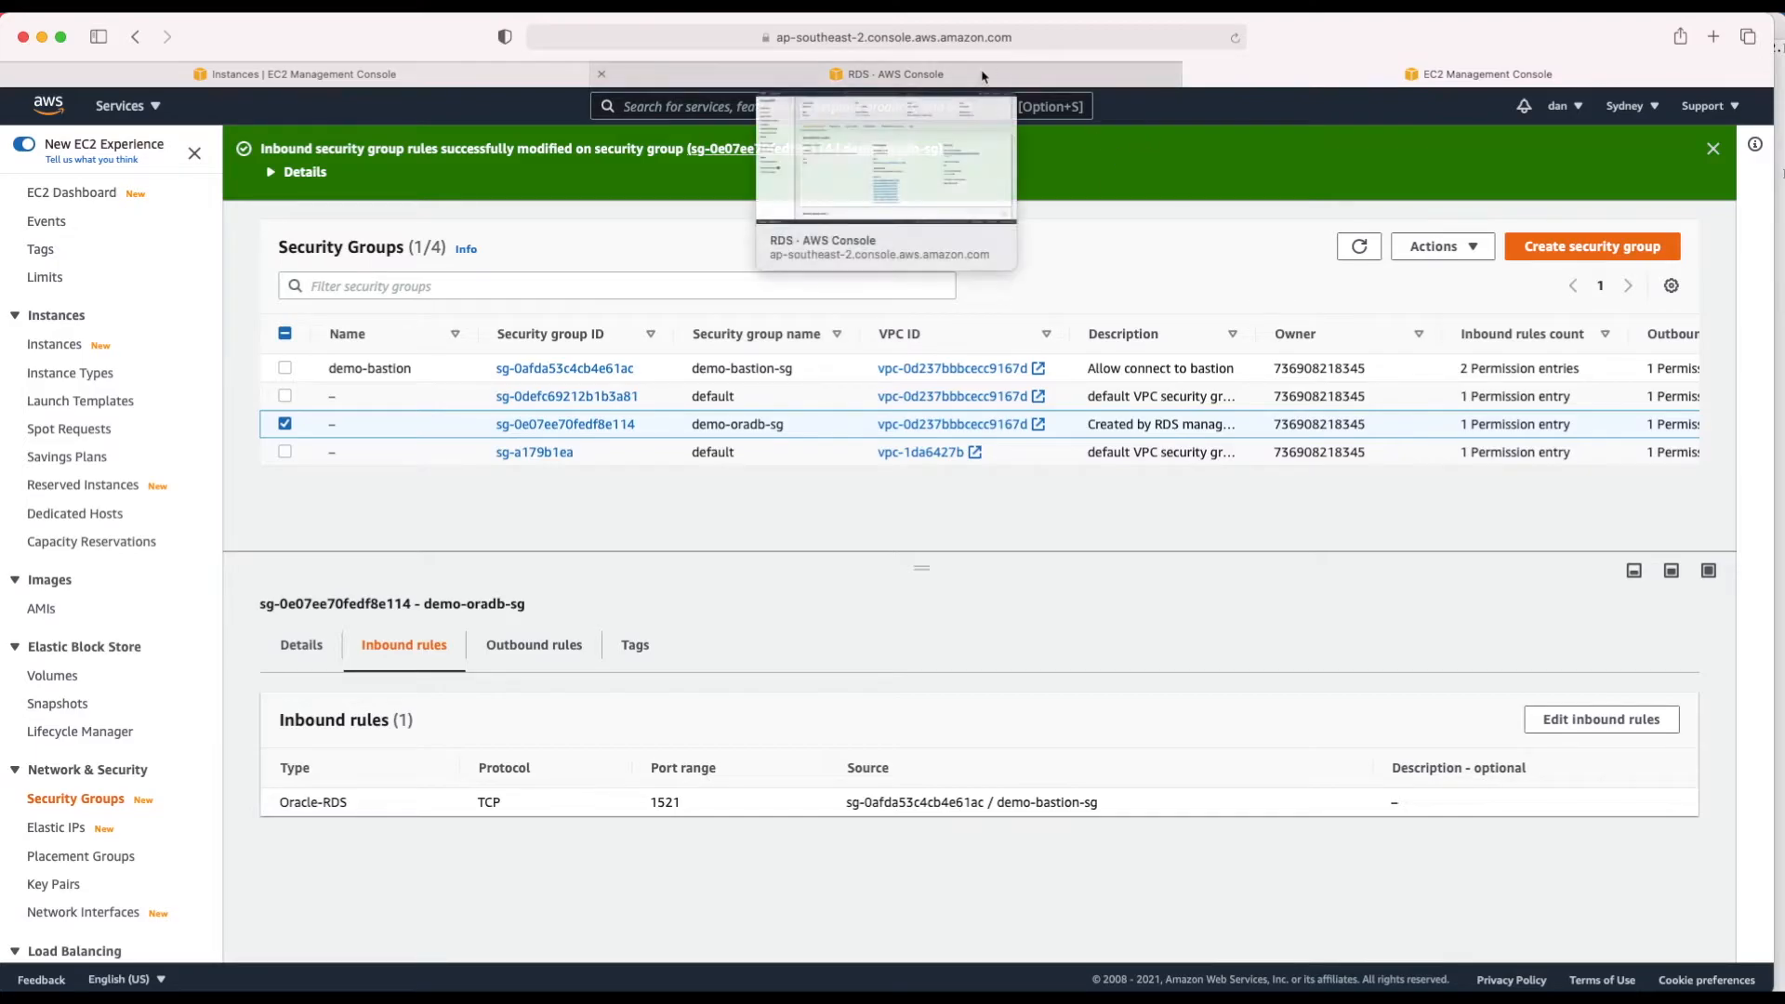
click(850, 76)
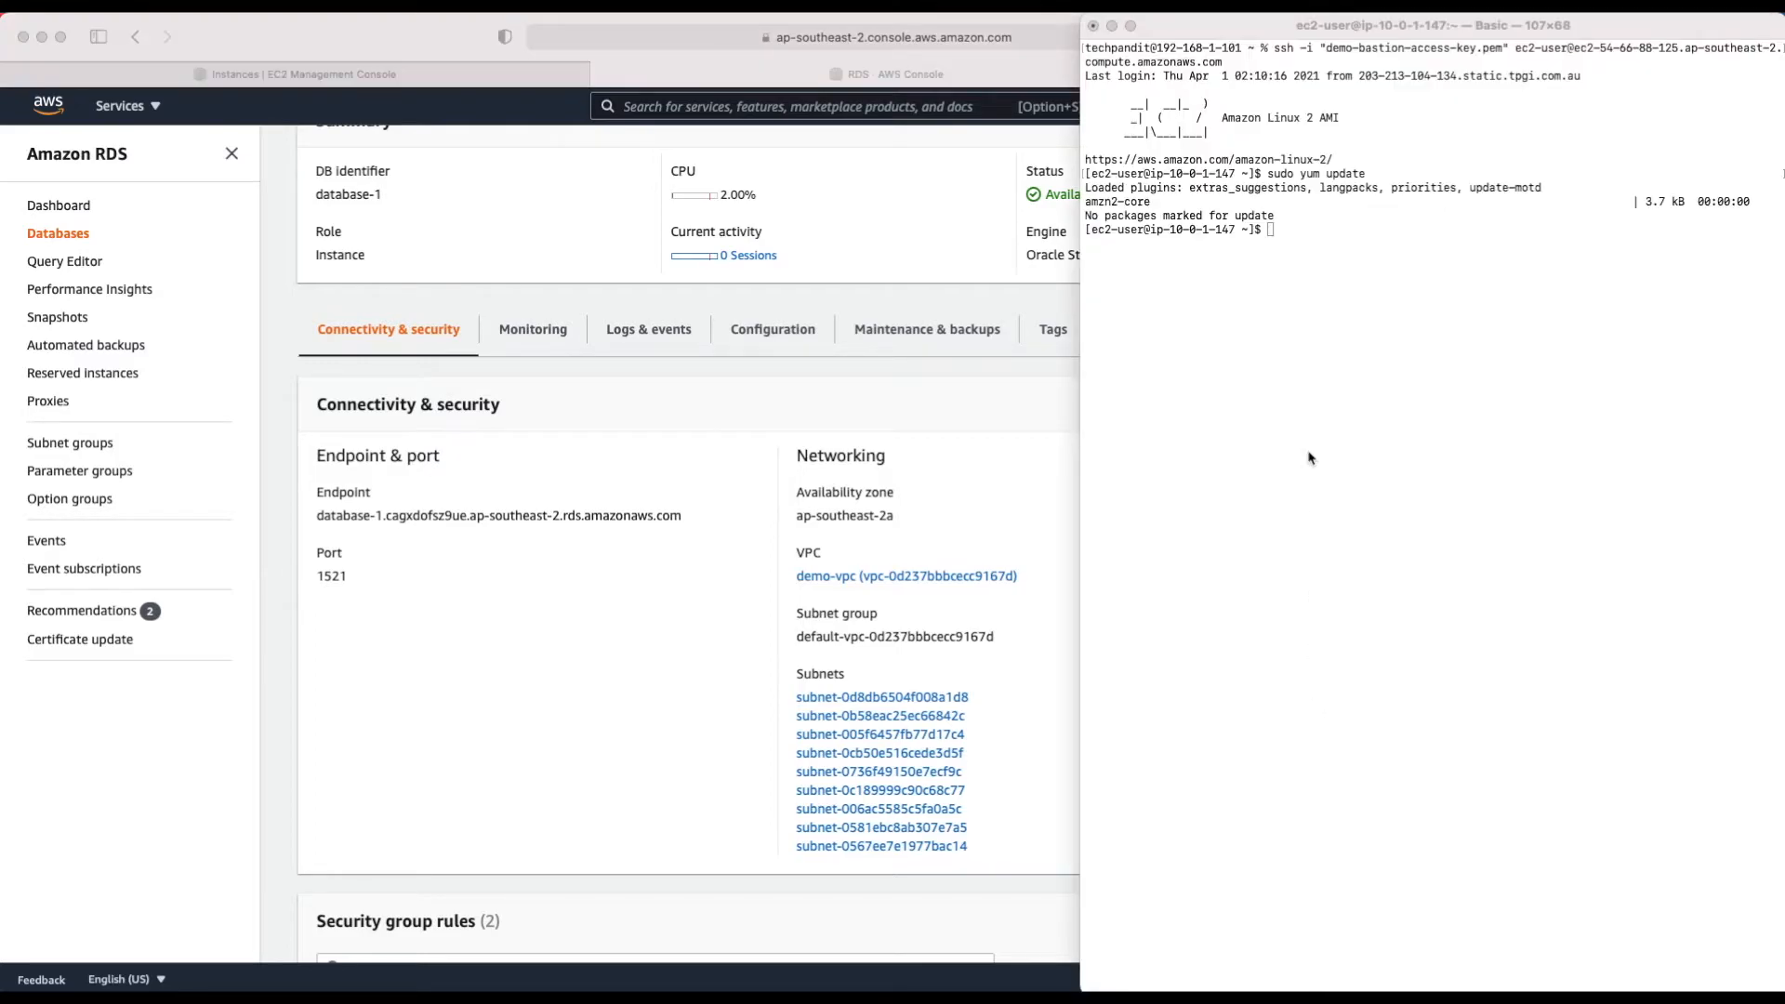
click(1308, 459)
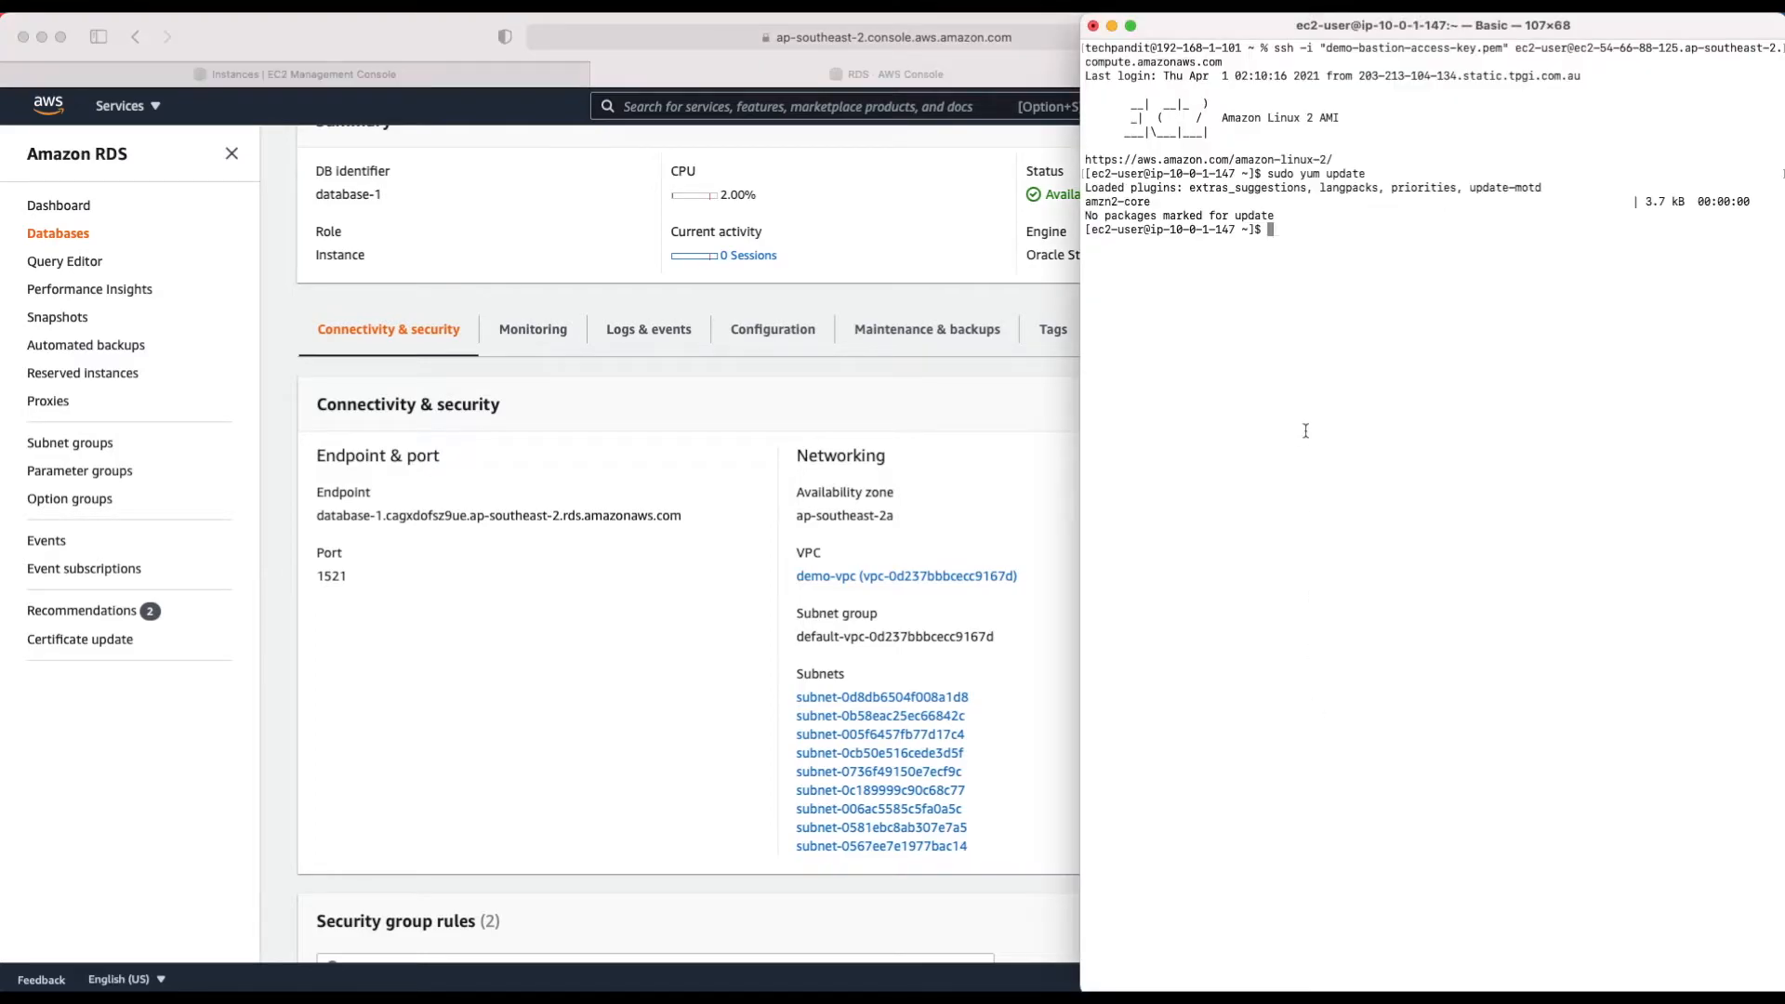
click(316, 517)
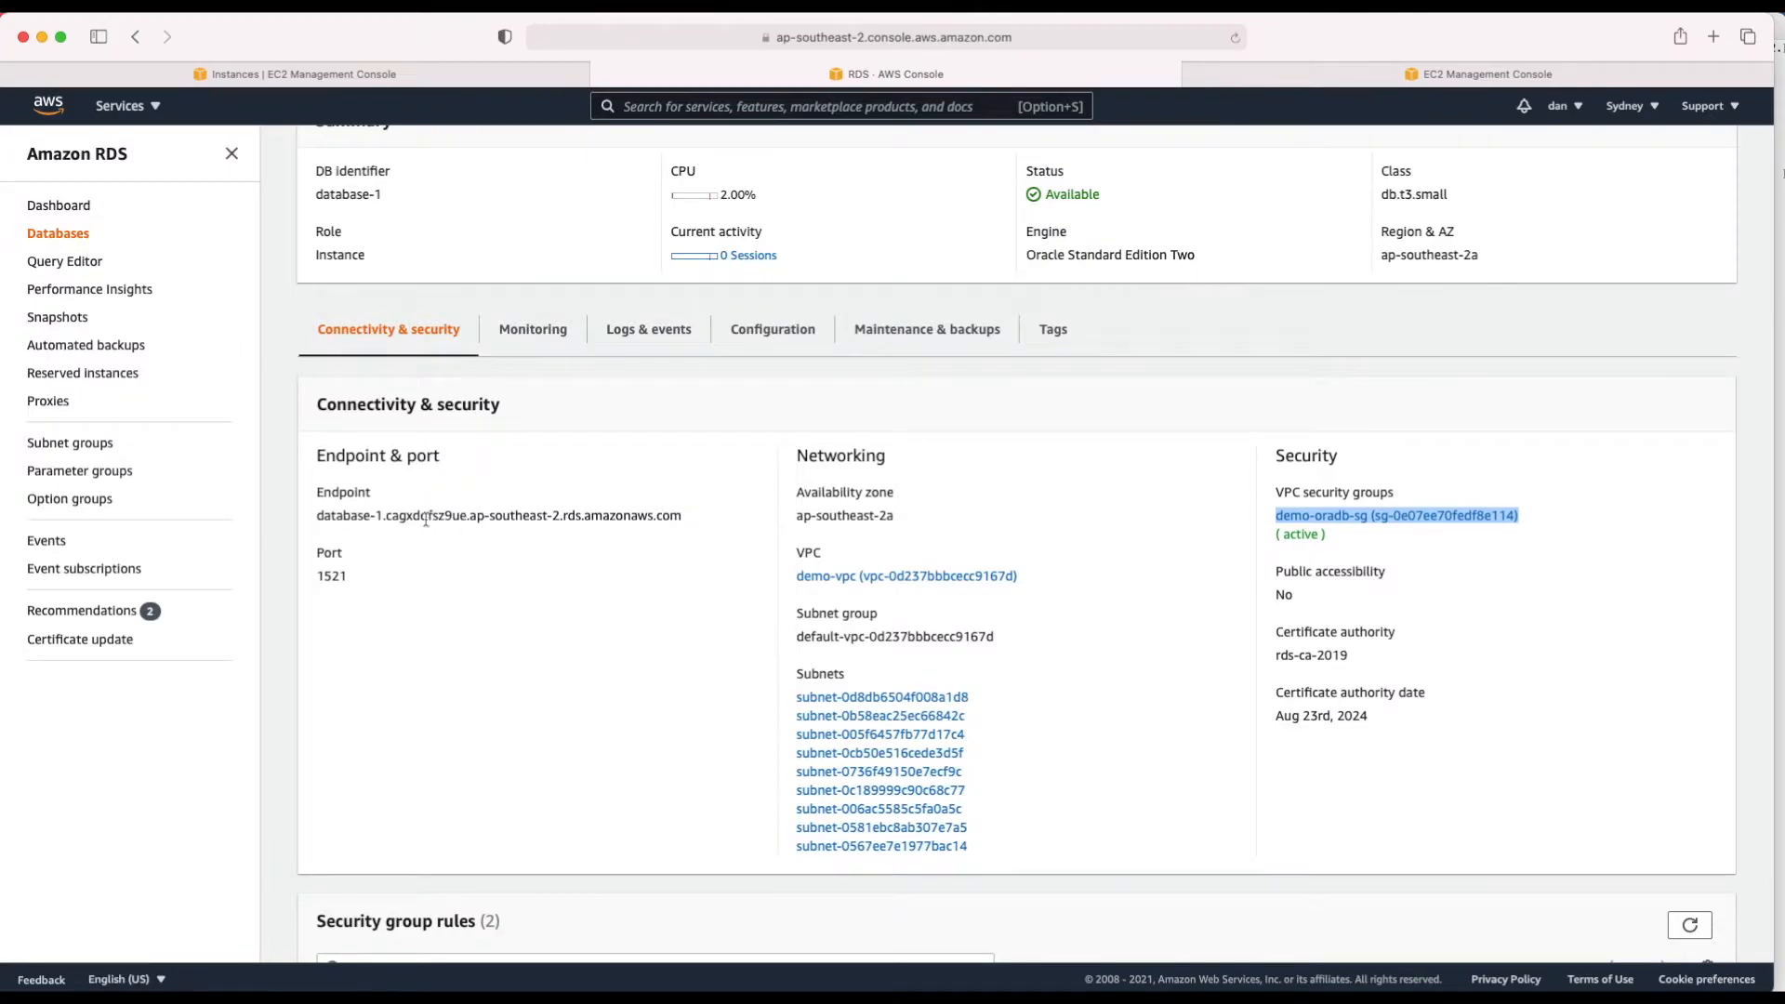
triple_click(327, 516)
key(super+c)
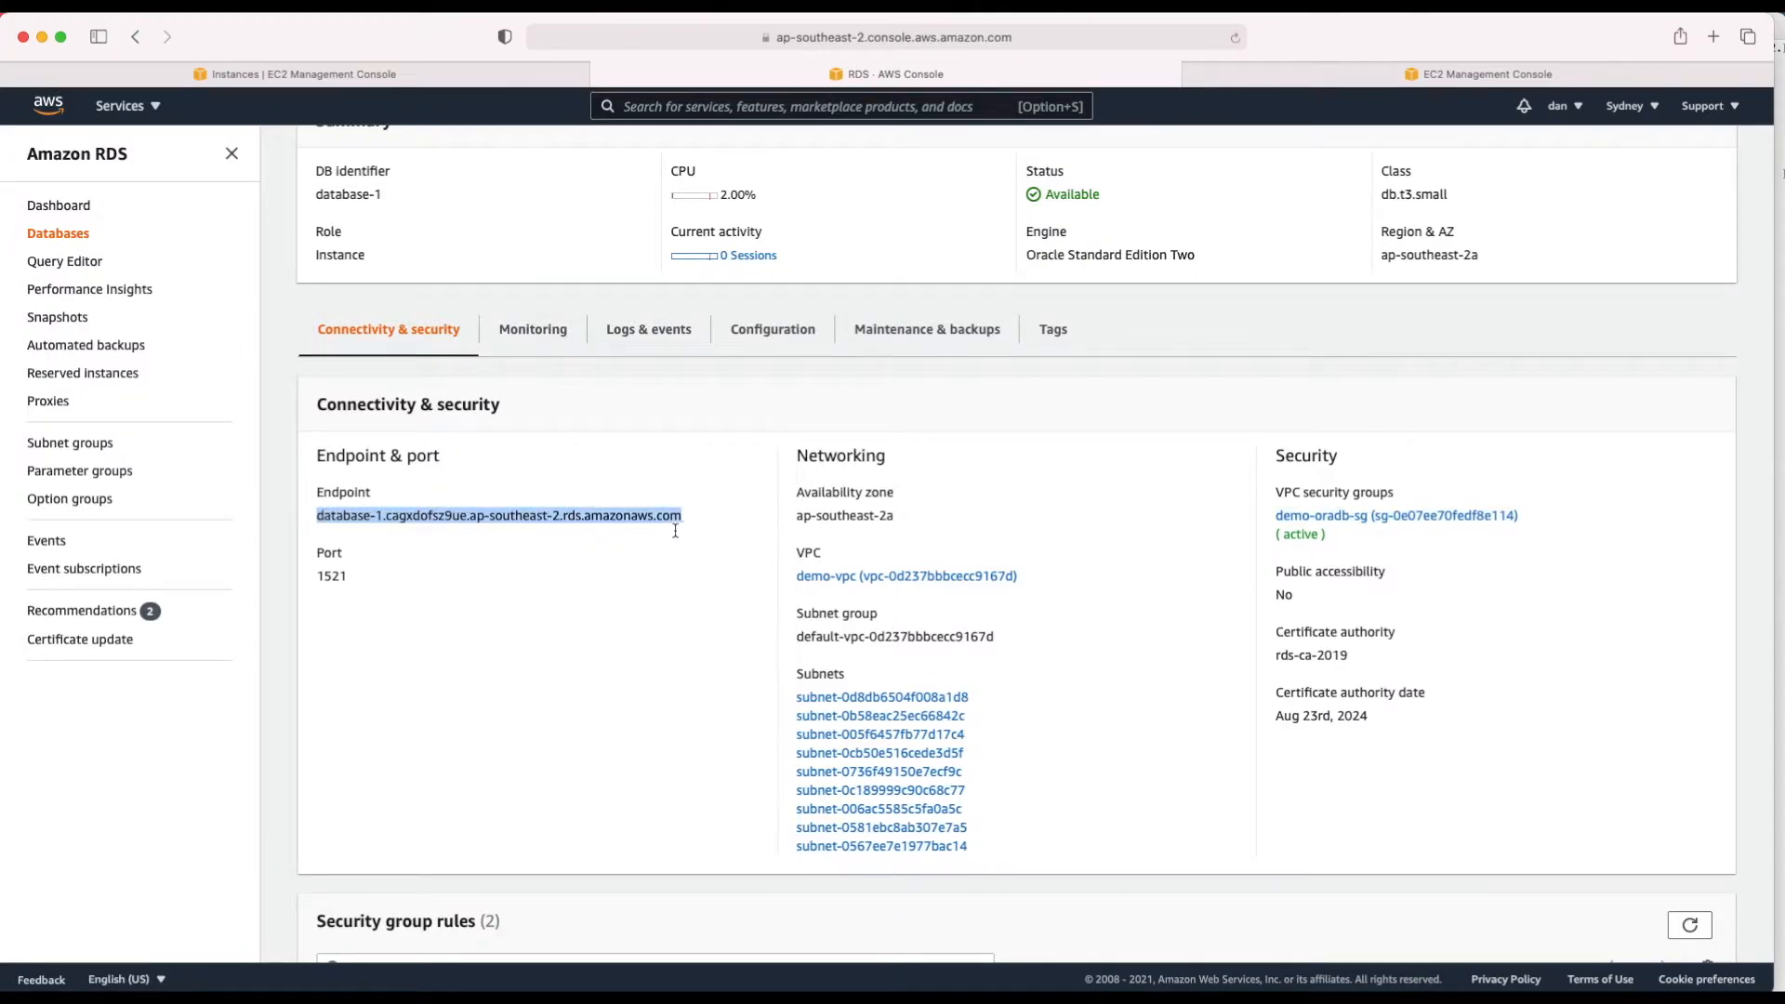
key(super+Tab)
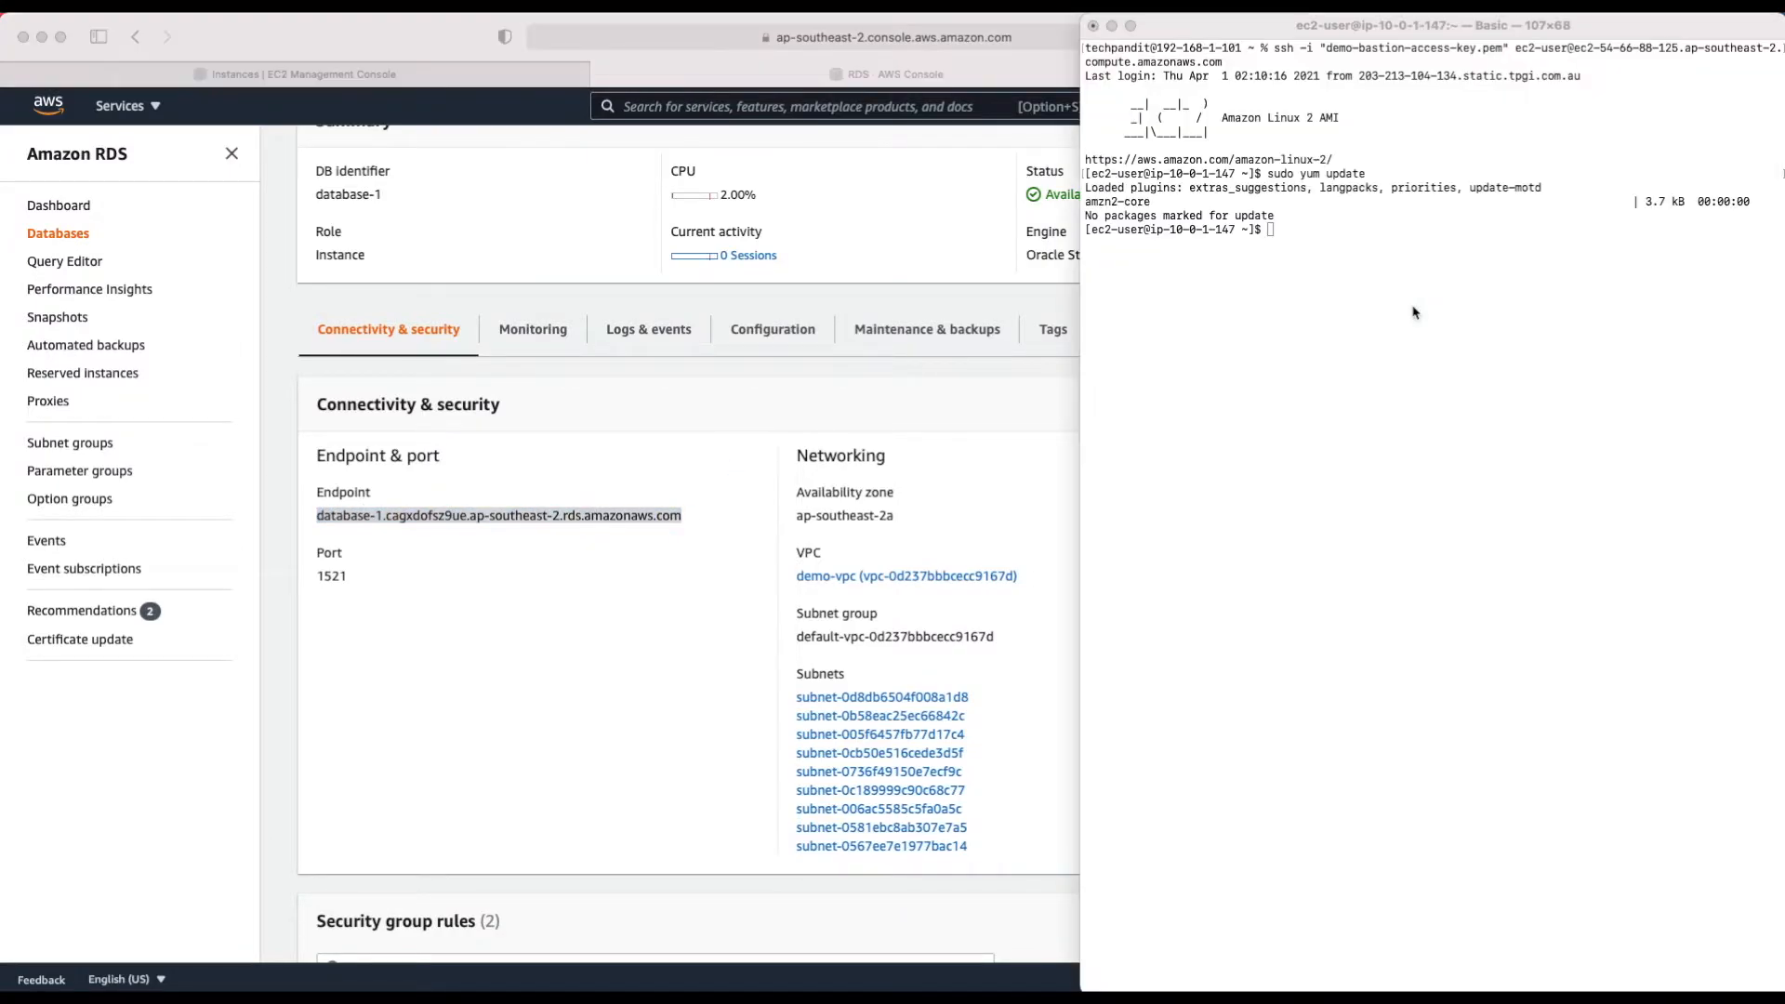
Step: From the bastion, telnet to the database-1 endpoint on port 1521 and confirm it connects
text(telnet)
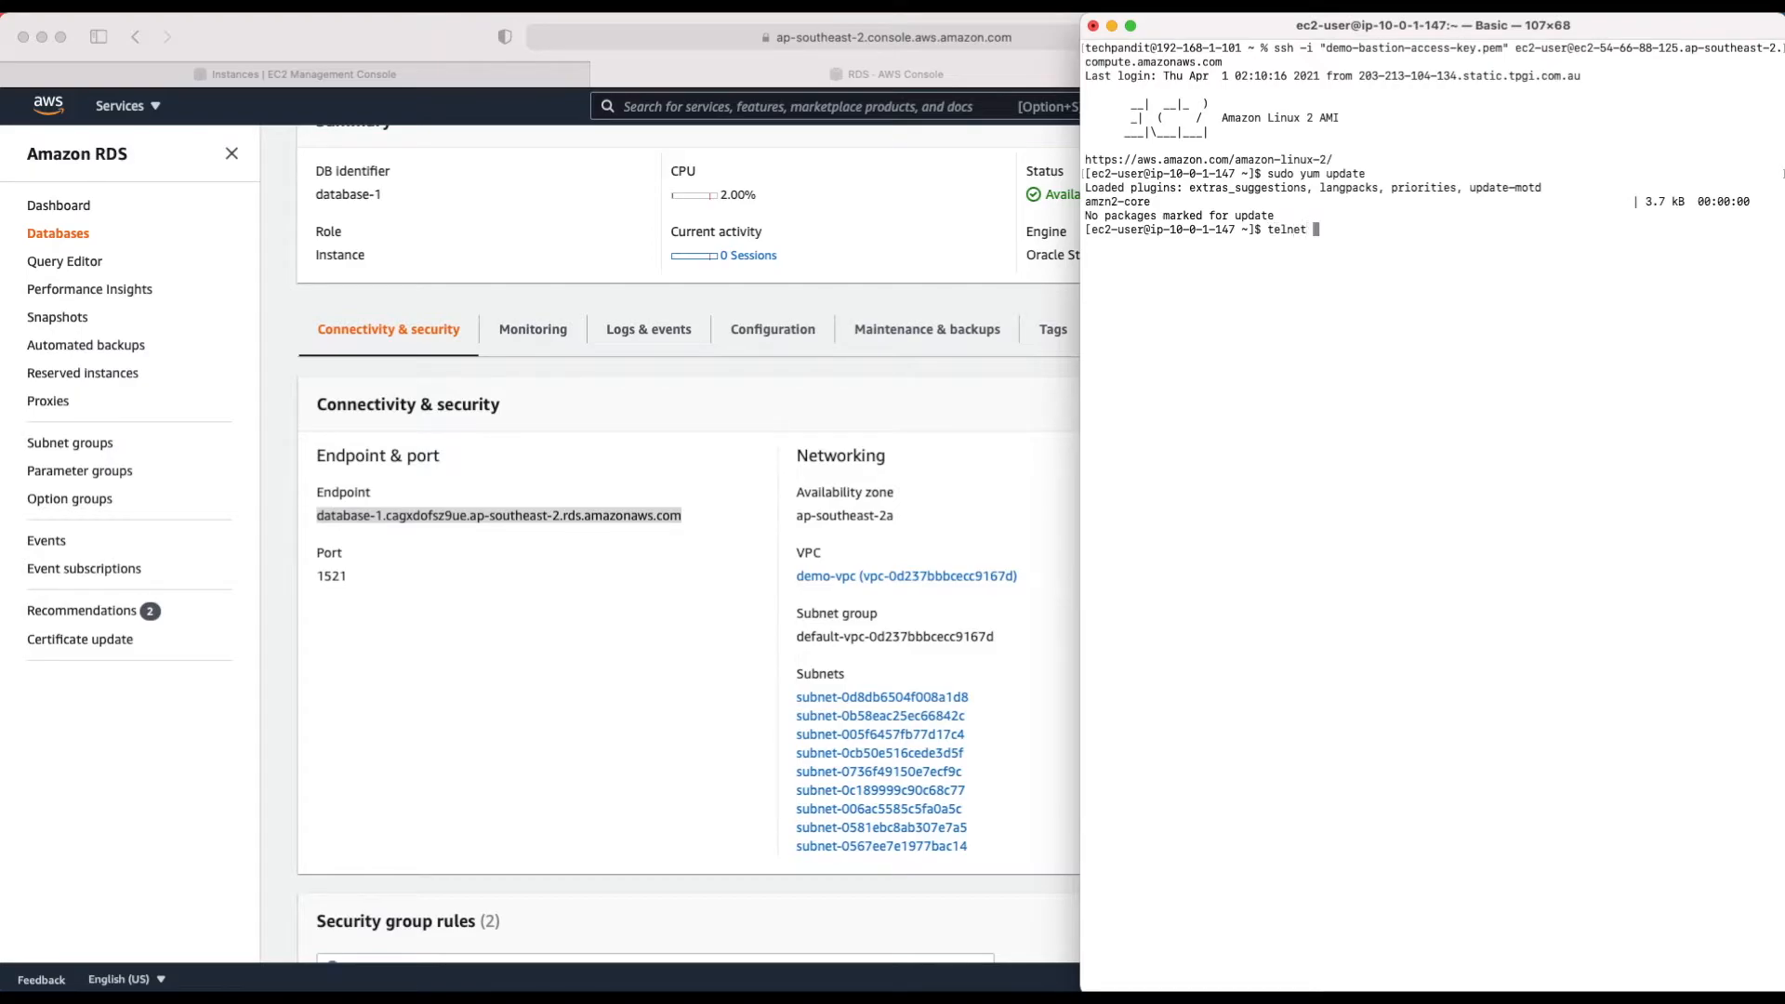
key(super+v)
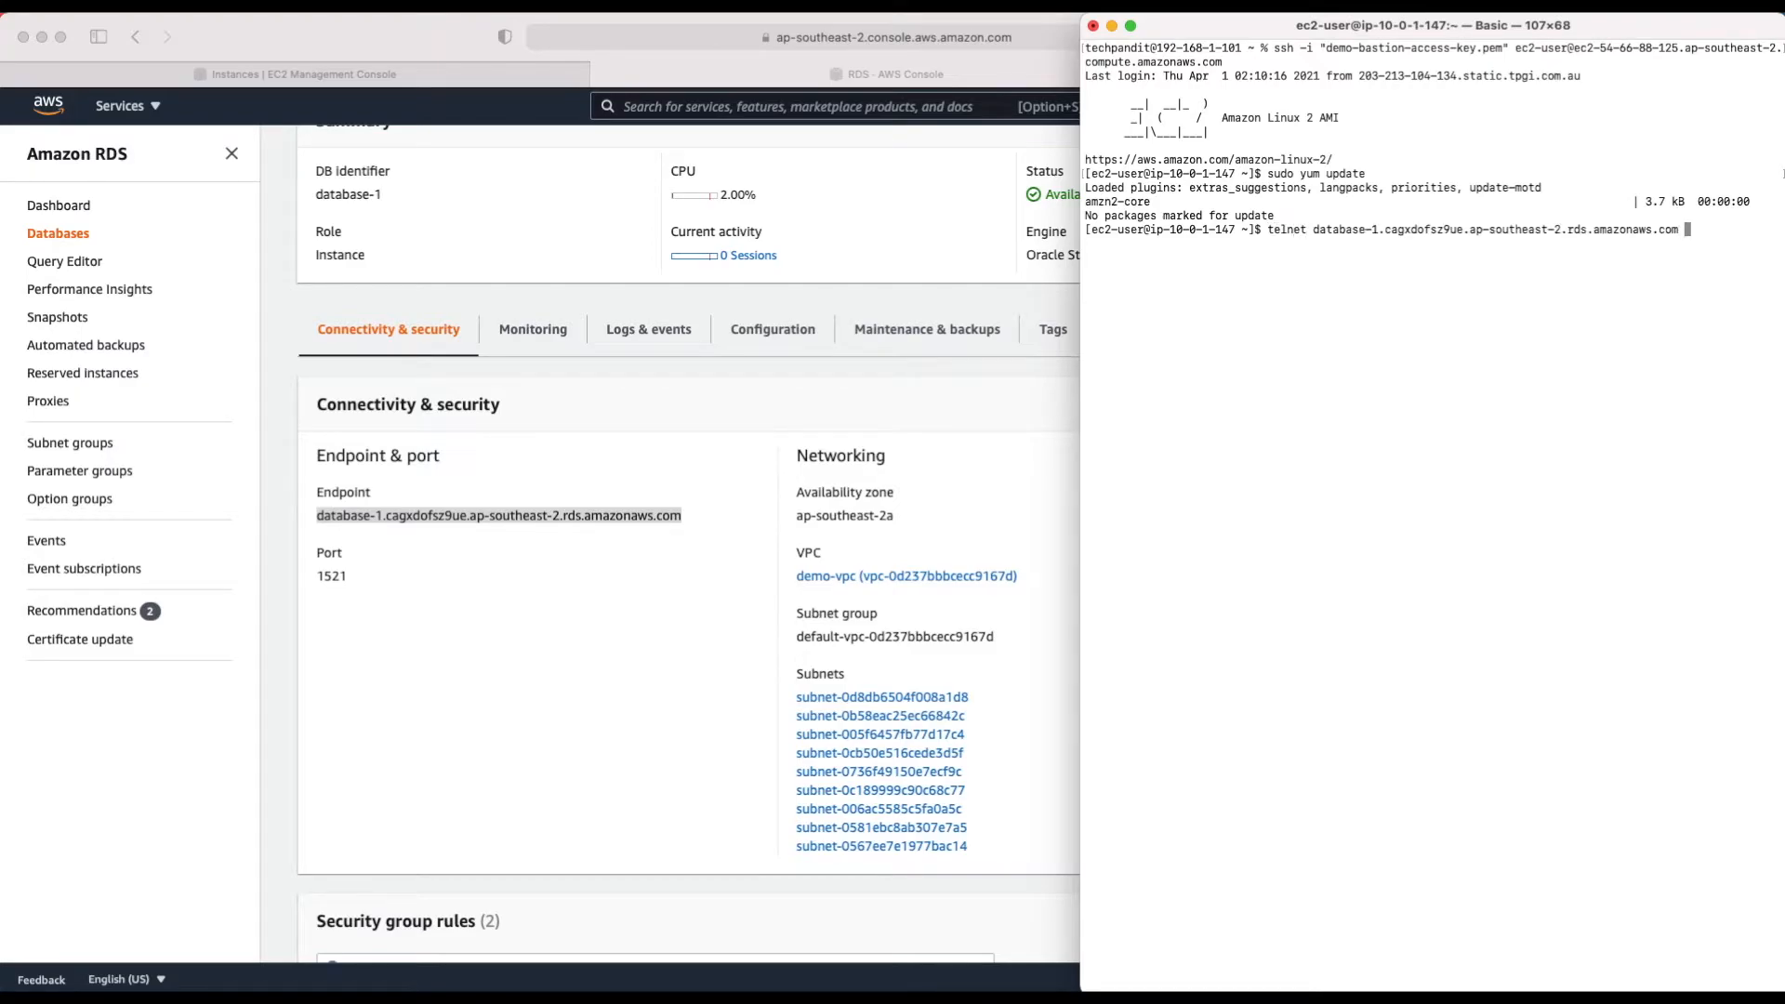
text(1521)
key(Return)
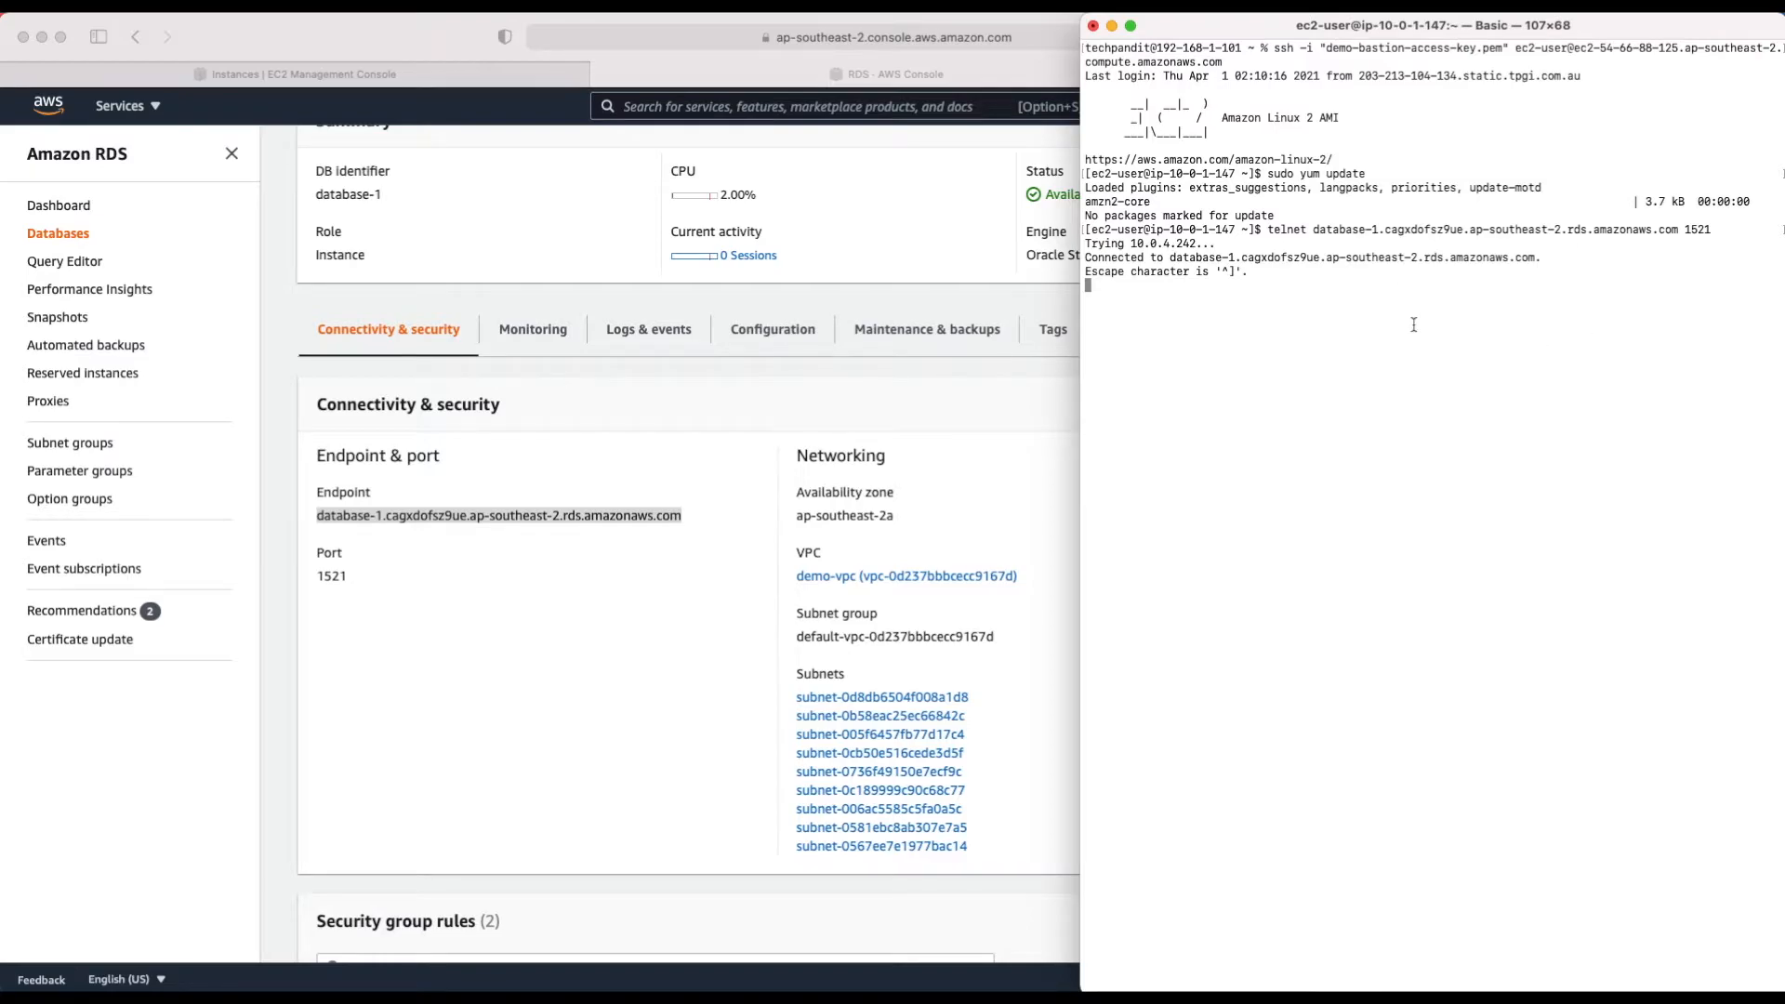
Step: Quit the telnet session and exit the bastion SSH session
text(ex)
key(BackSpace)
key(BackSpace)
key(ctrl+c)
key(Return)
text(quit)
key(Return)
key(Return)
text(e)
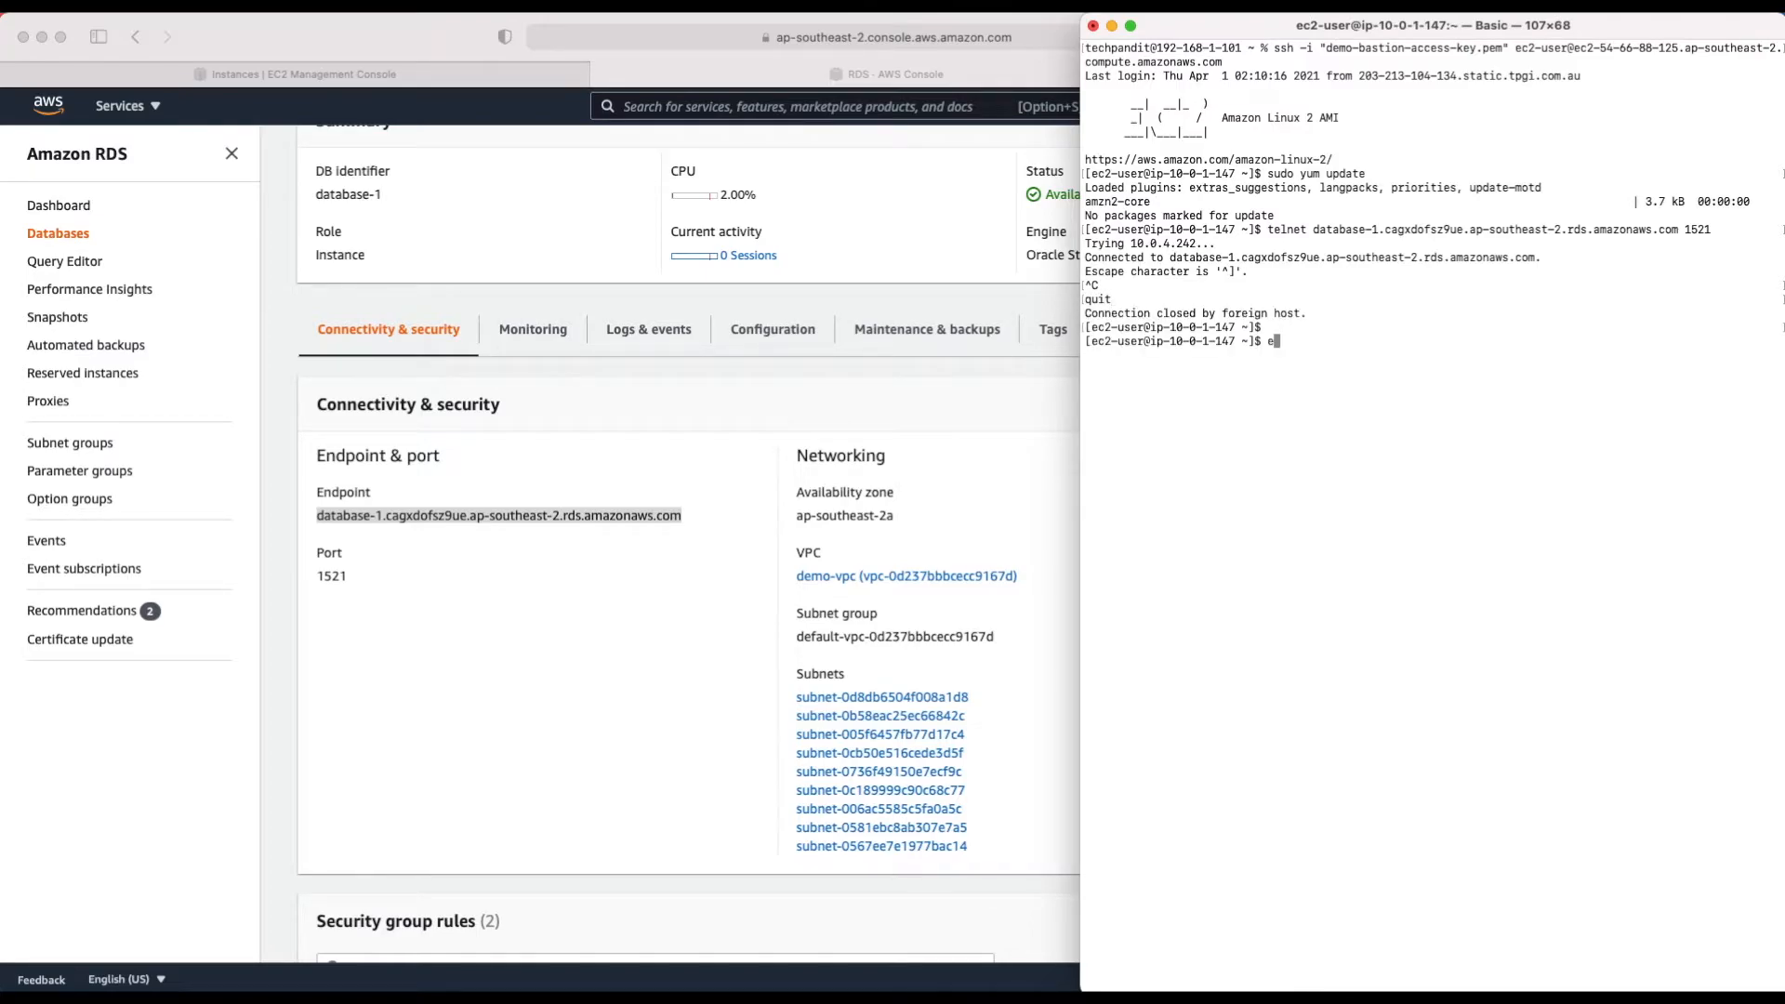
text(xit)
key(Return)
Step: Copy the earlier telnet command and paste it at the local prompt
drag(1267, 229, 1716, 230)
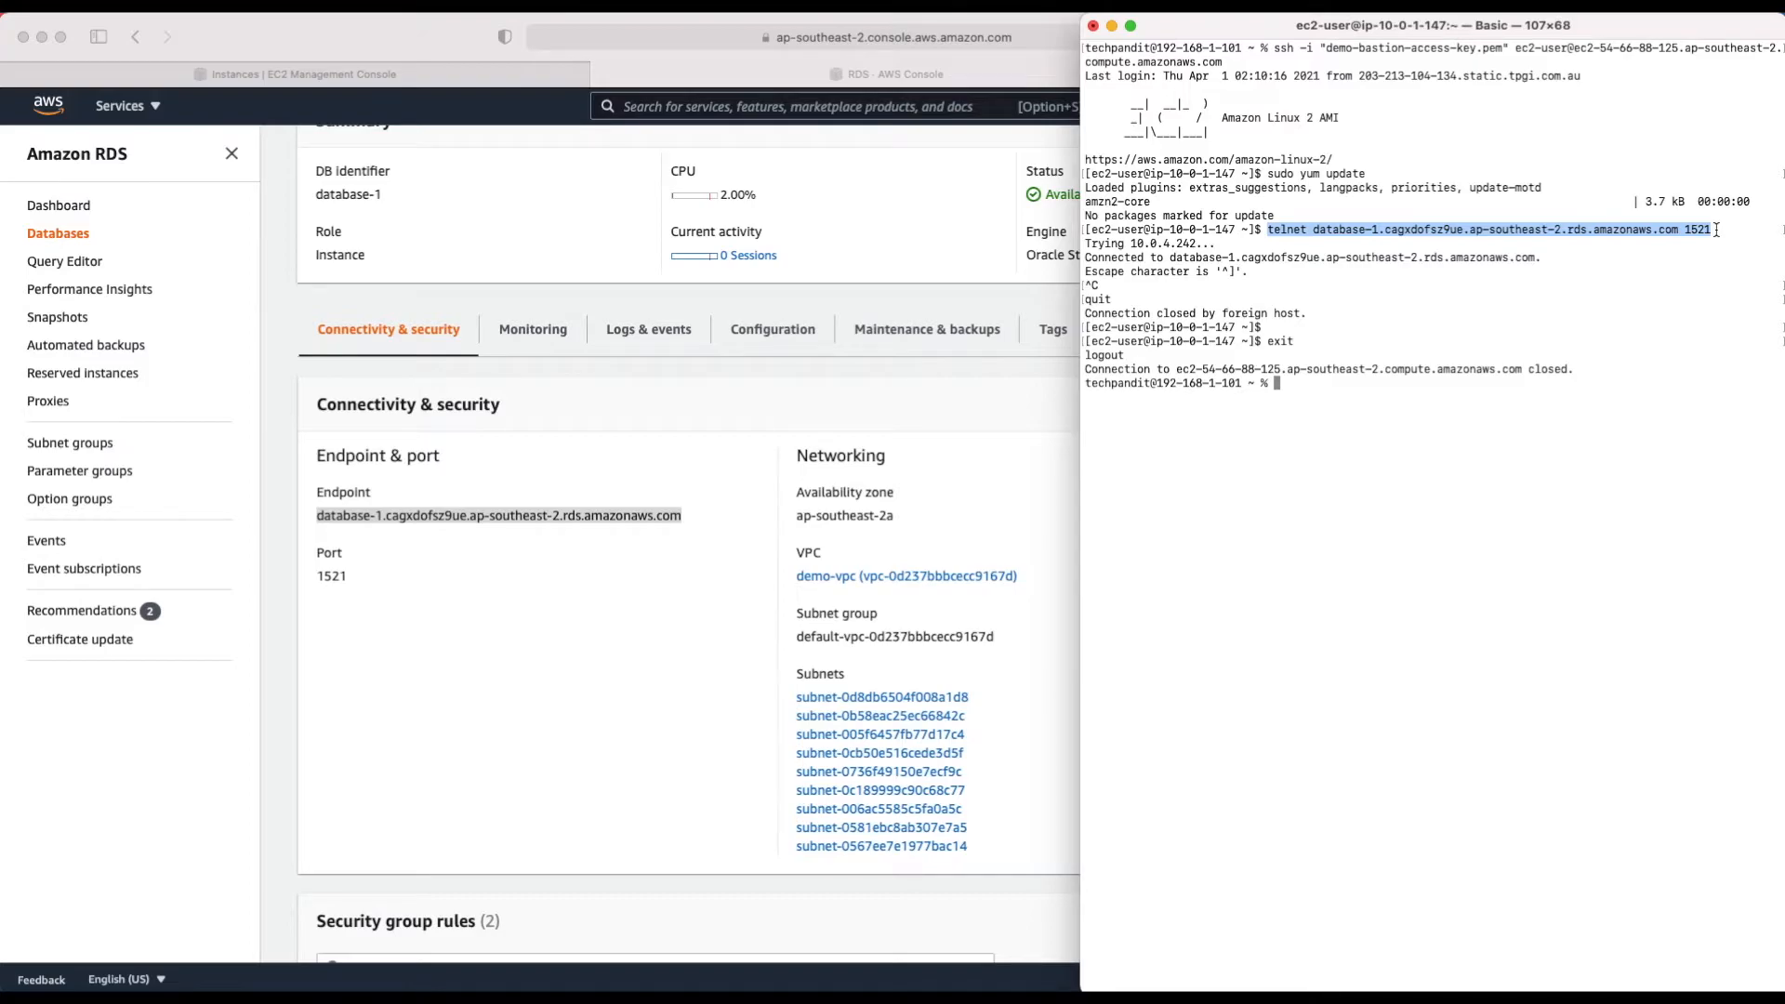
click(1406, 429)
key(super+v)
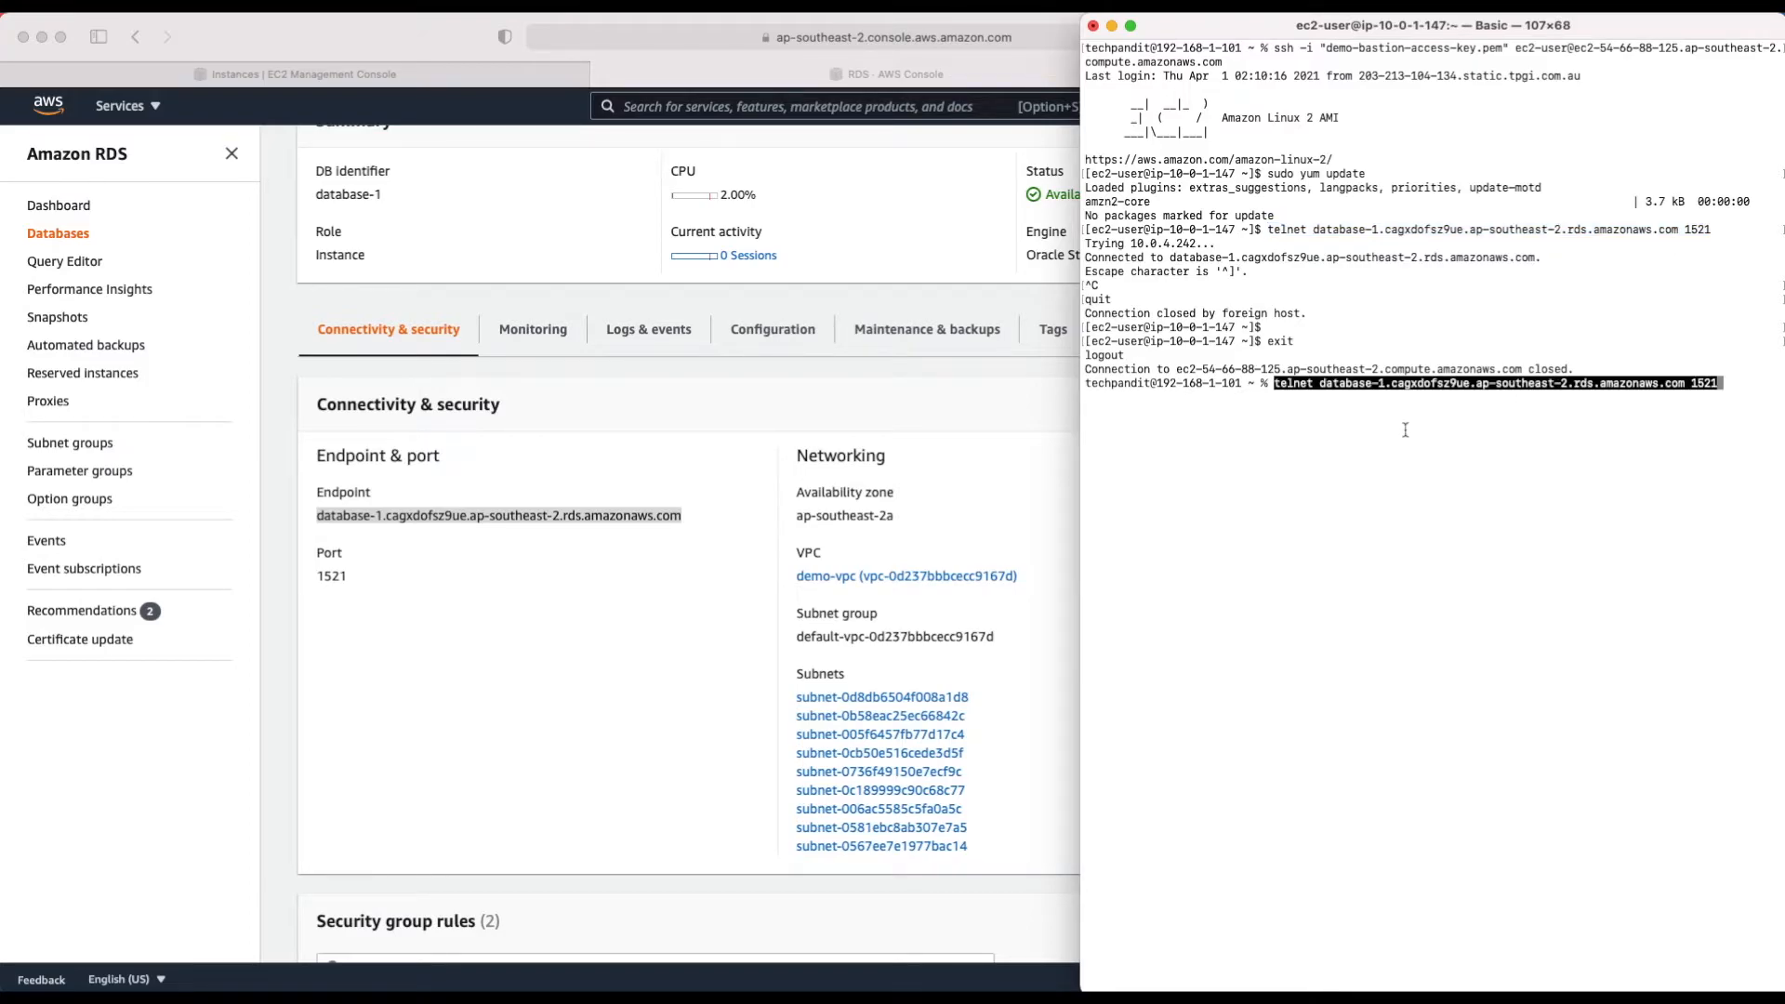
Step: Run the telnet to port 1521 locally, cancel the hanging attempt, and clear the screen
key(Return)
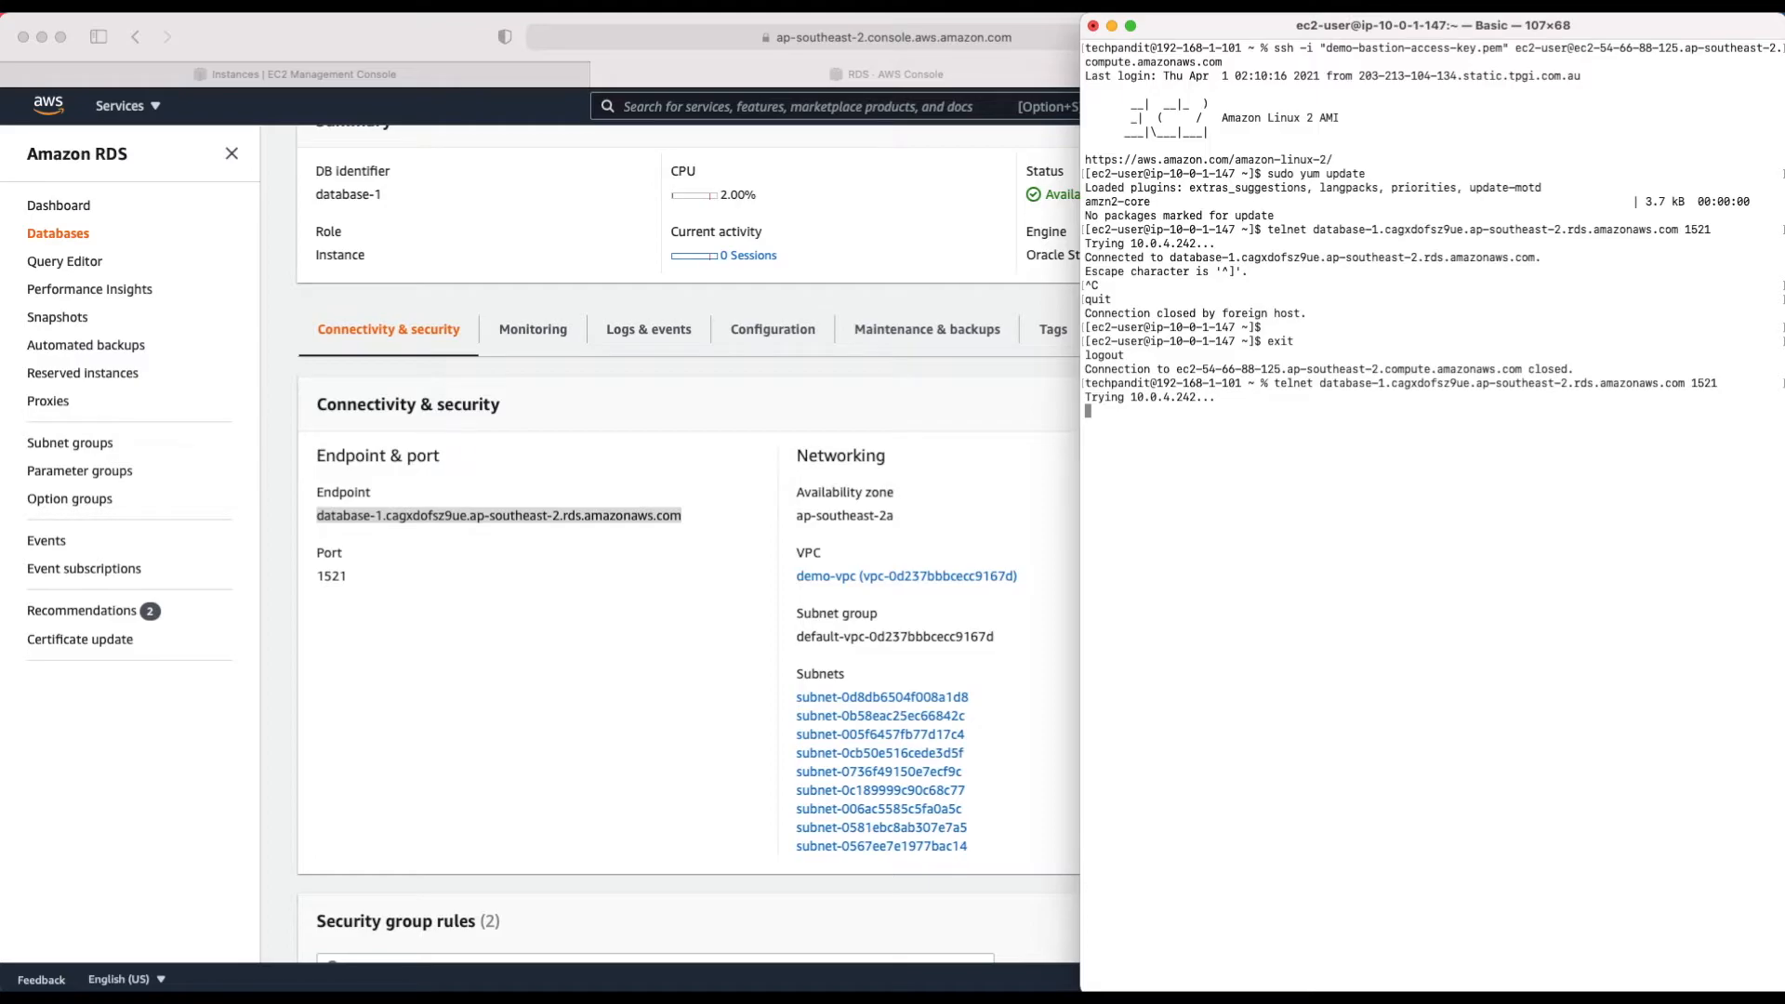
key(super+Tab)
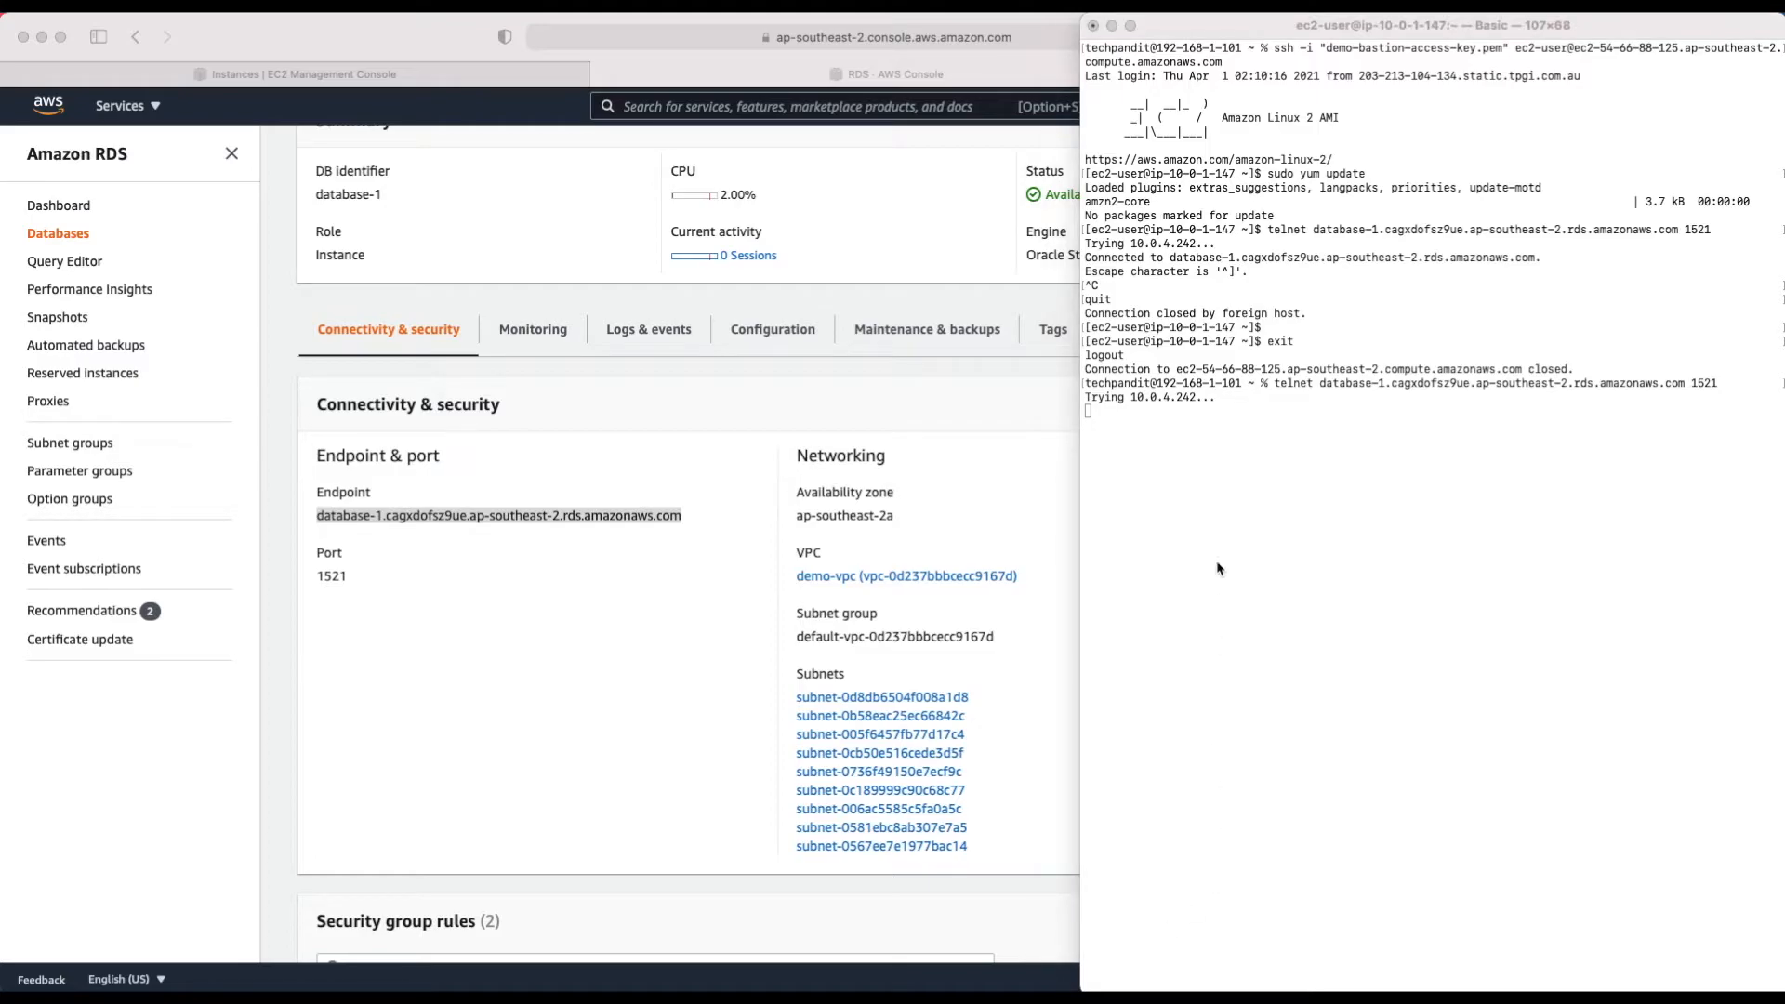
click(1217, 563)
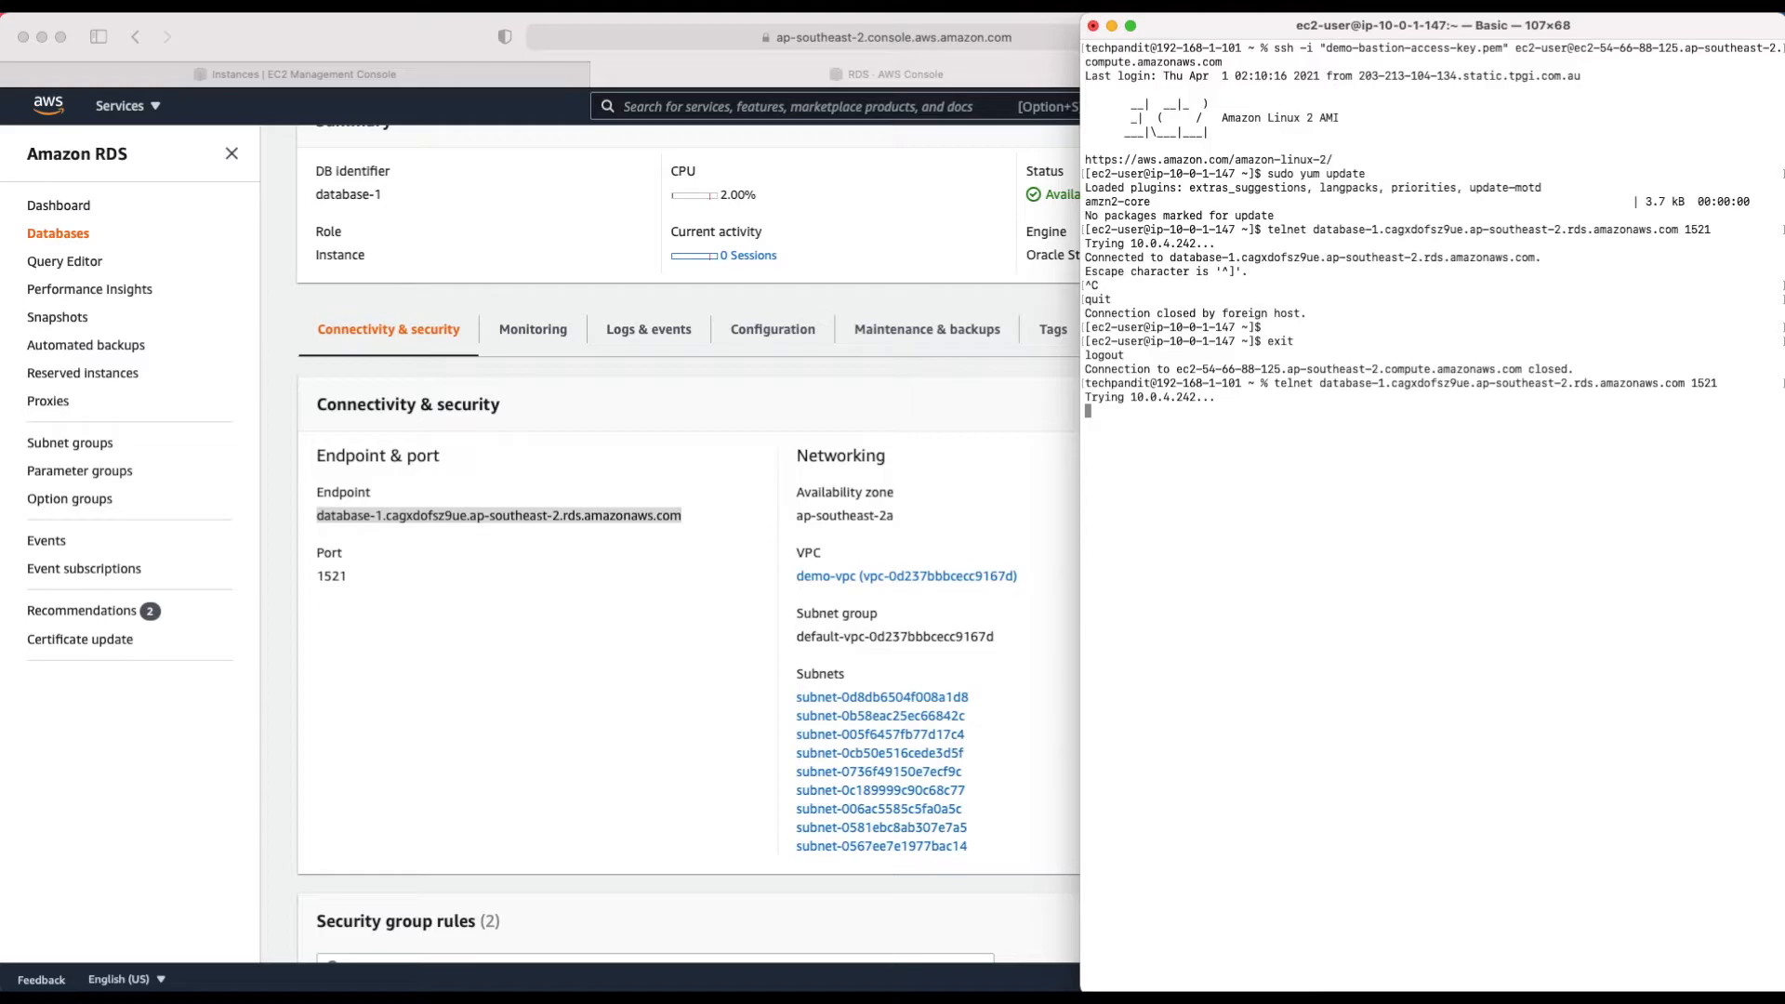
key(ctrl+c)
text(clear)
key(Return)
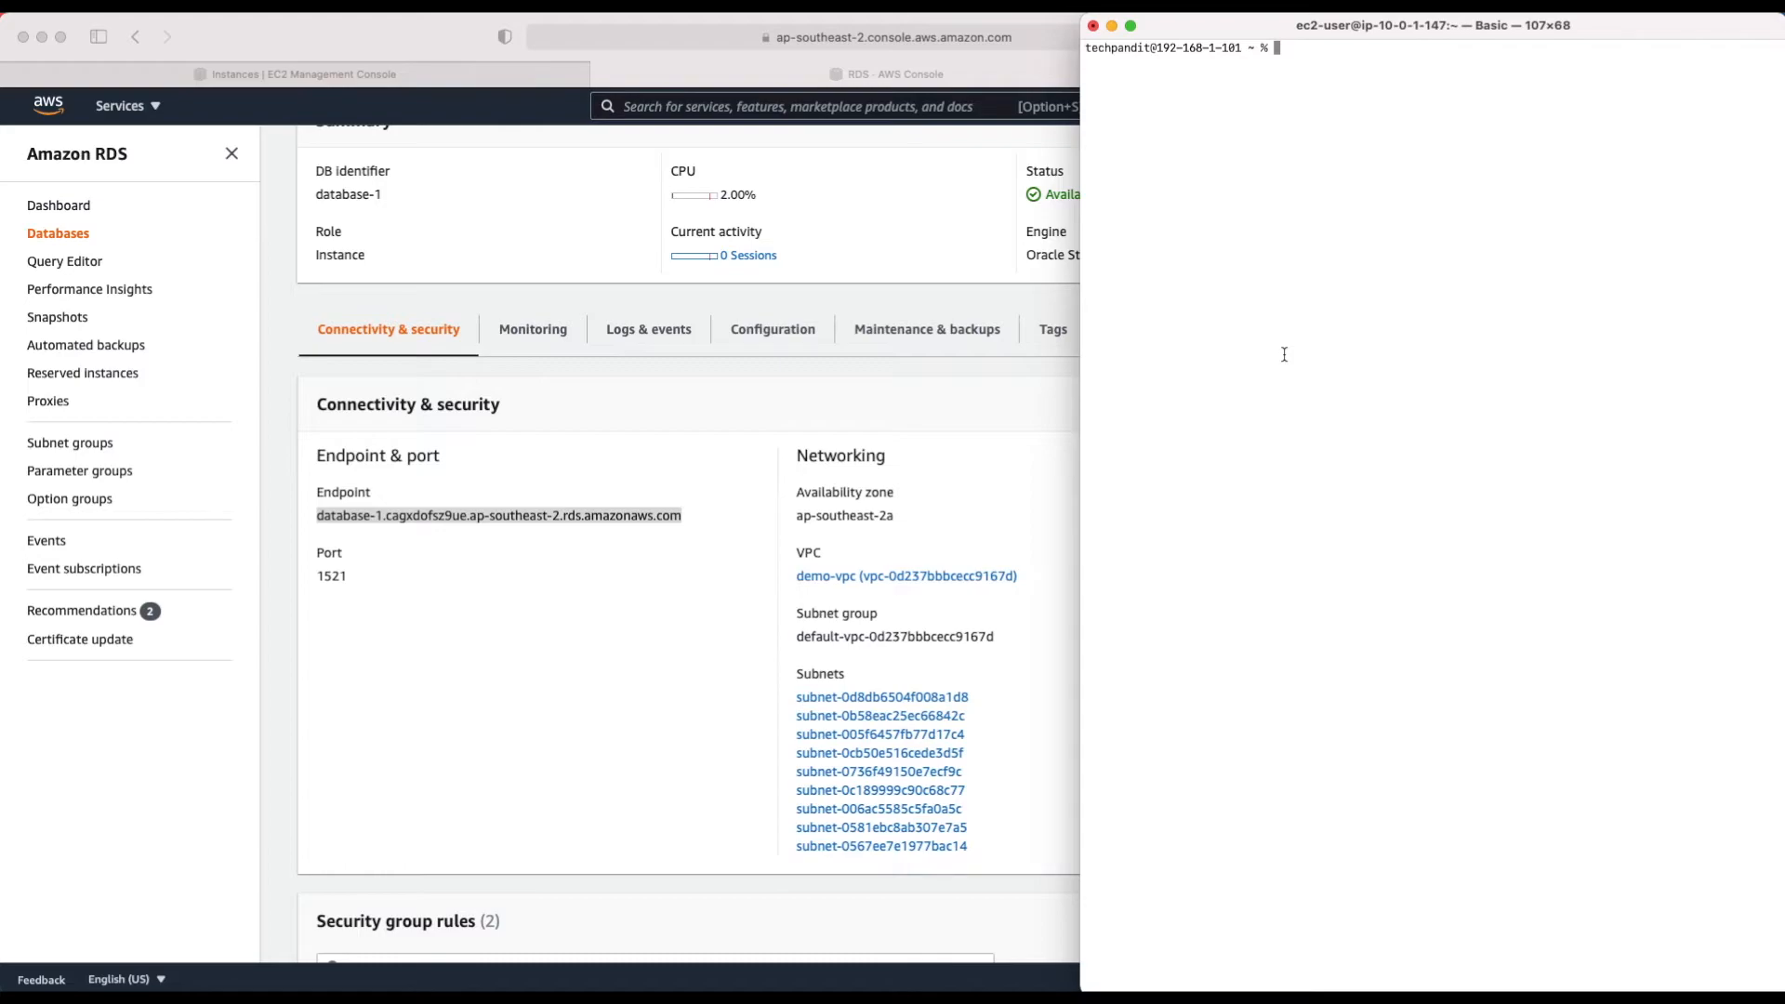
Step: Begin the tunnel command with 'ssh -N -i' and copy demo-bastion's key pair name demo-bastion-access-key
text(ssh -N -i)
click(370, 75)
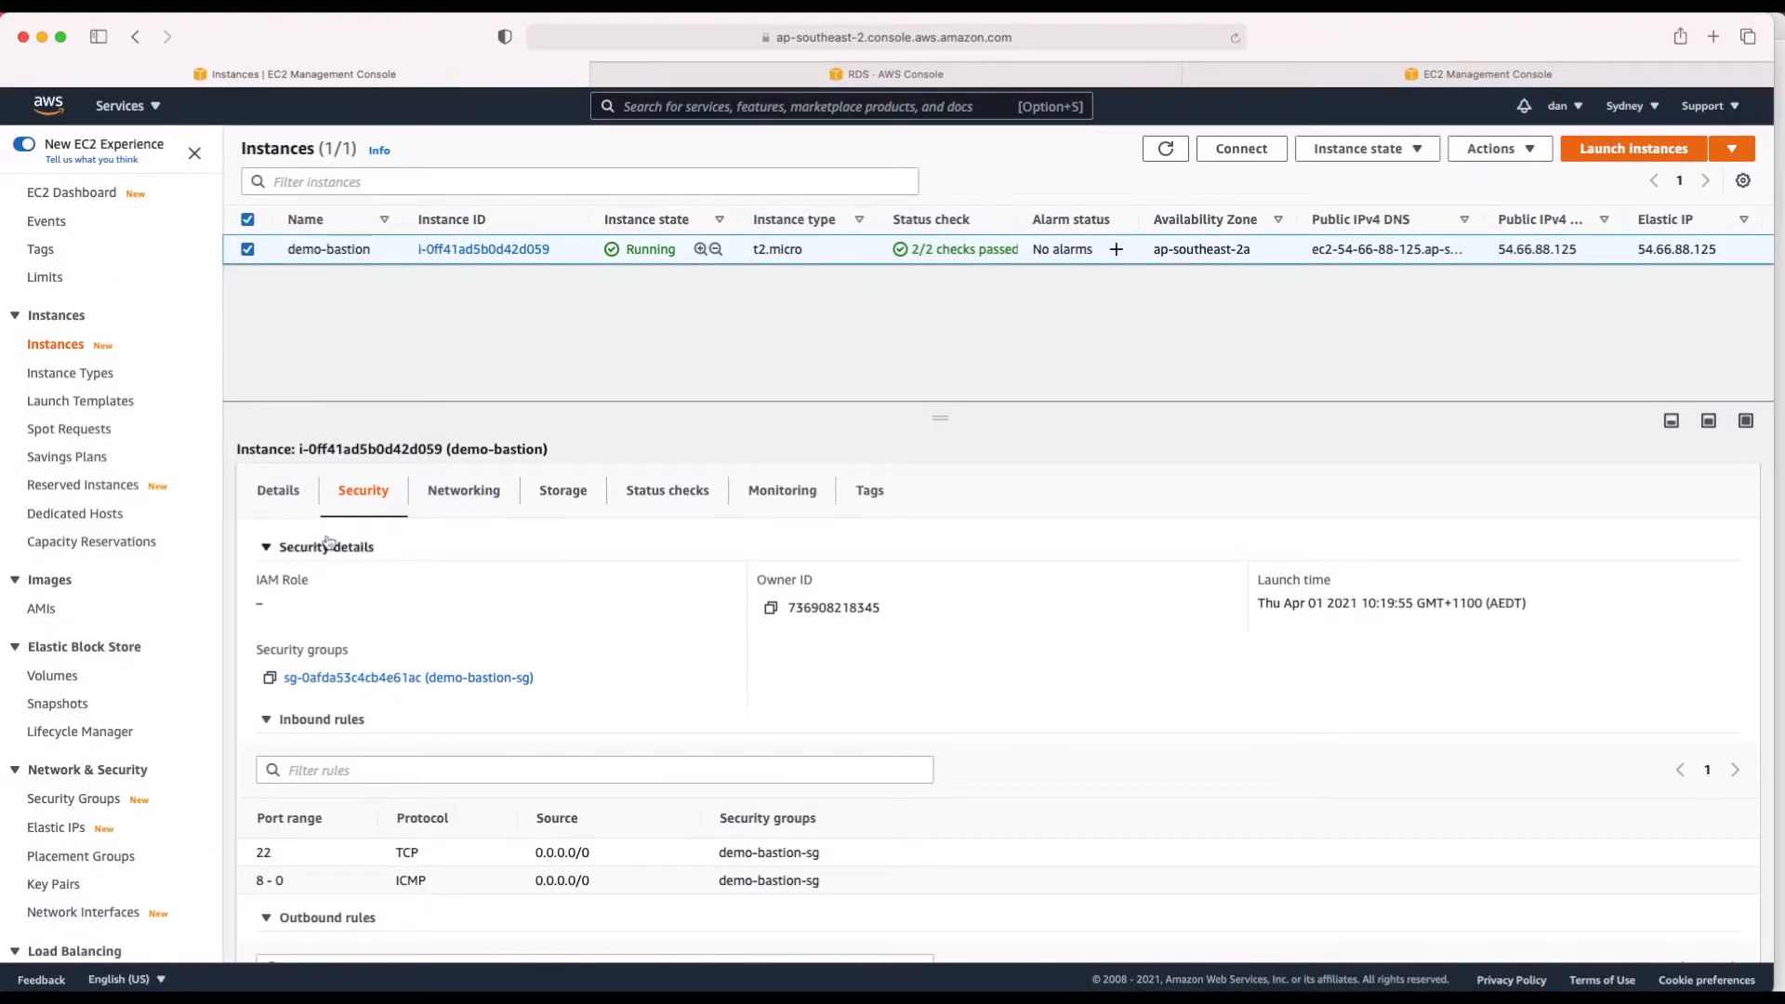
click(276, 491)
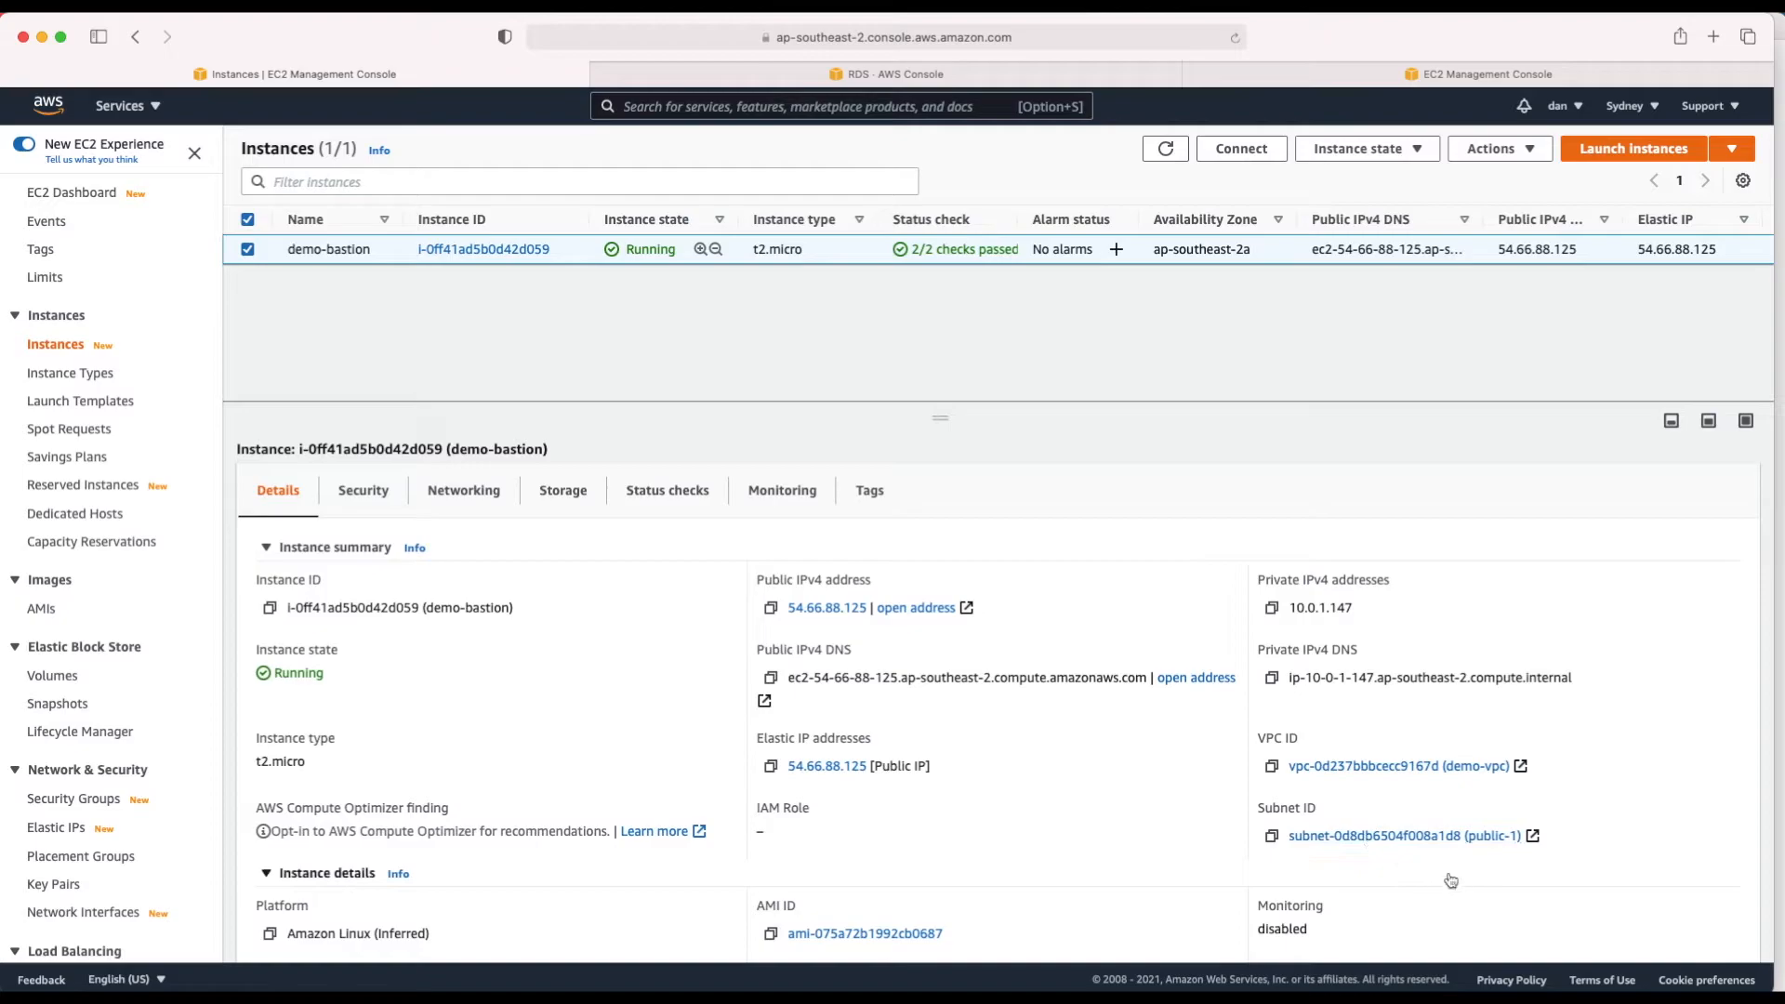
scroll(1333, 899, down, 5)
scroll(1334, 898, down, 1)
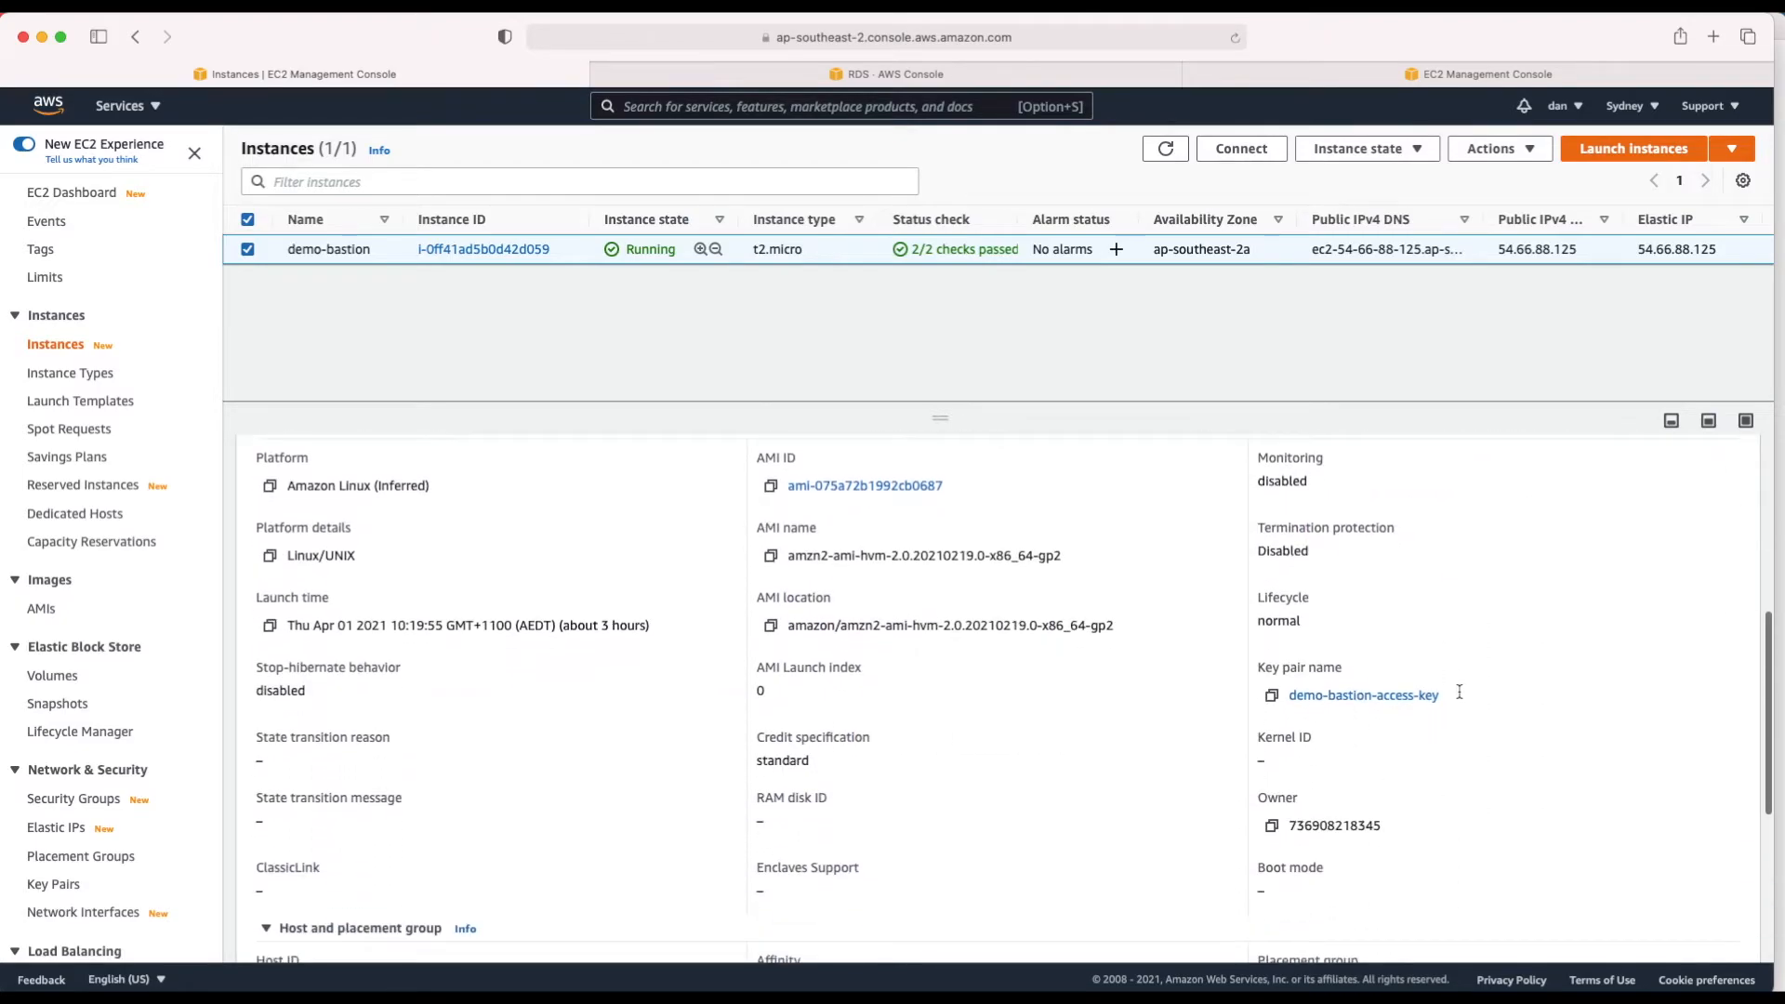
click(1273, 701)
key(super+Tab)
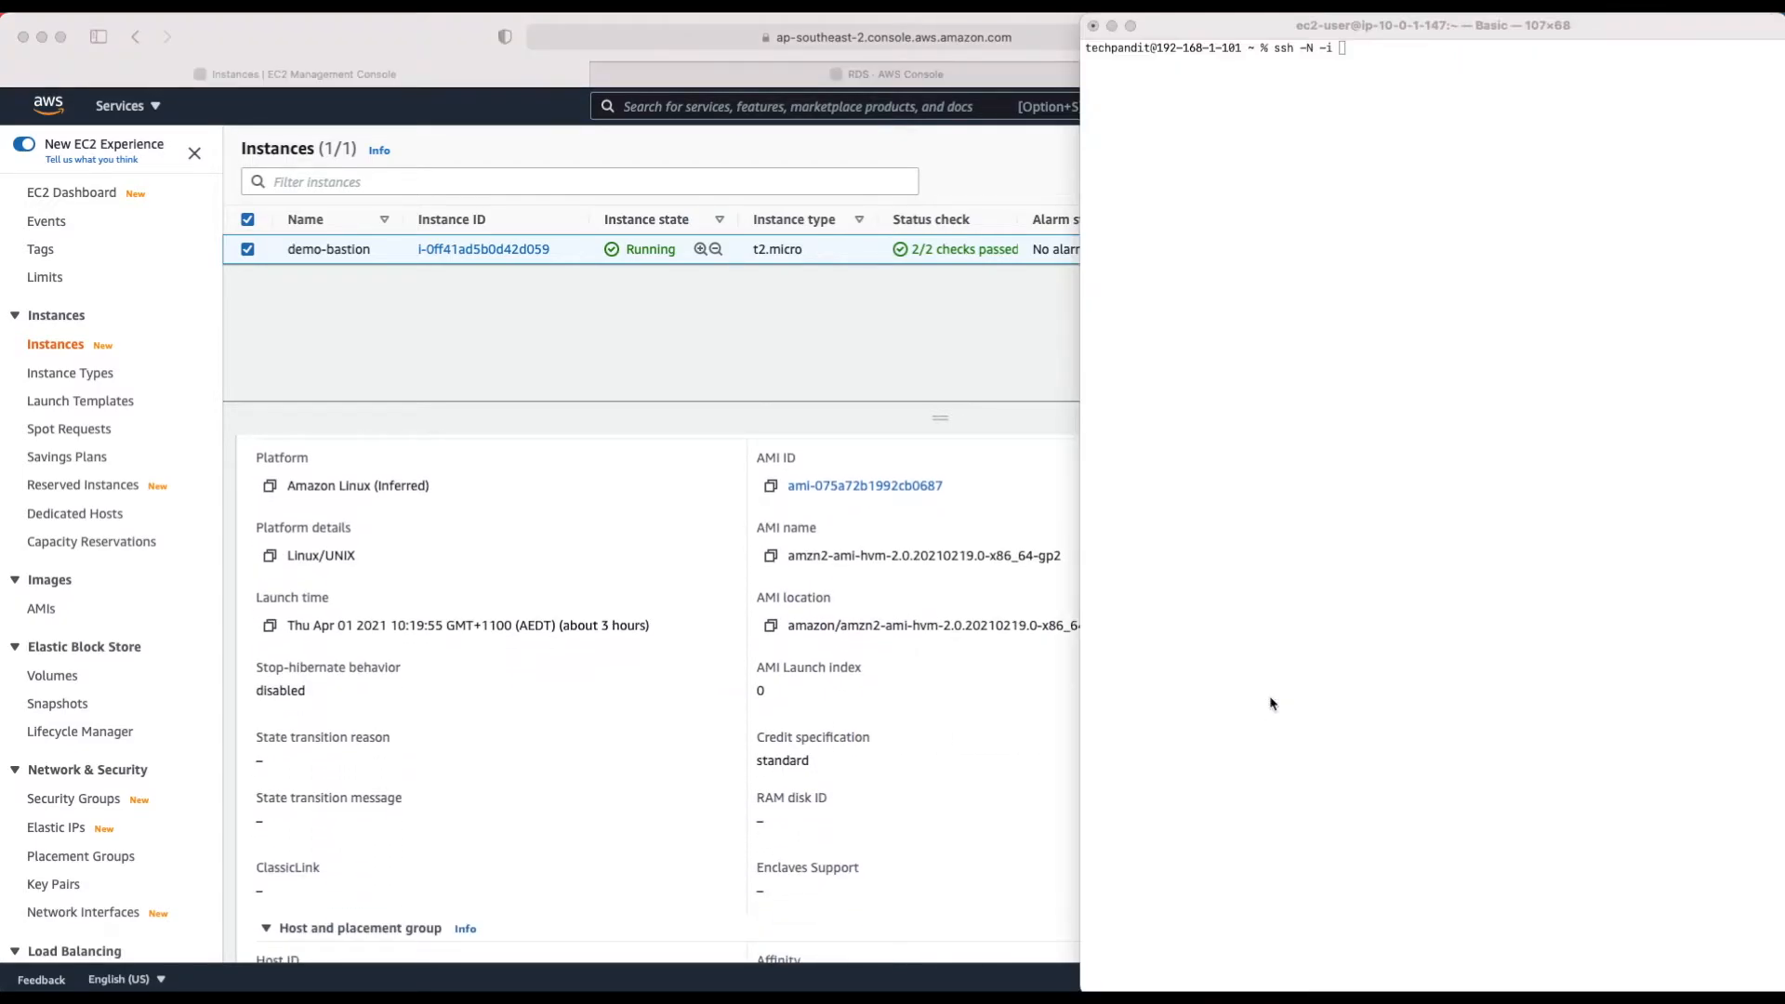
Step: Add the key pair name and '-L 5000:' to the ssh tunnel command
click(1434, 162)
key(super+v)
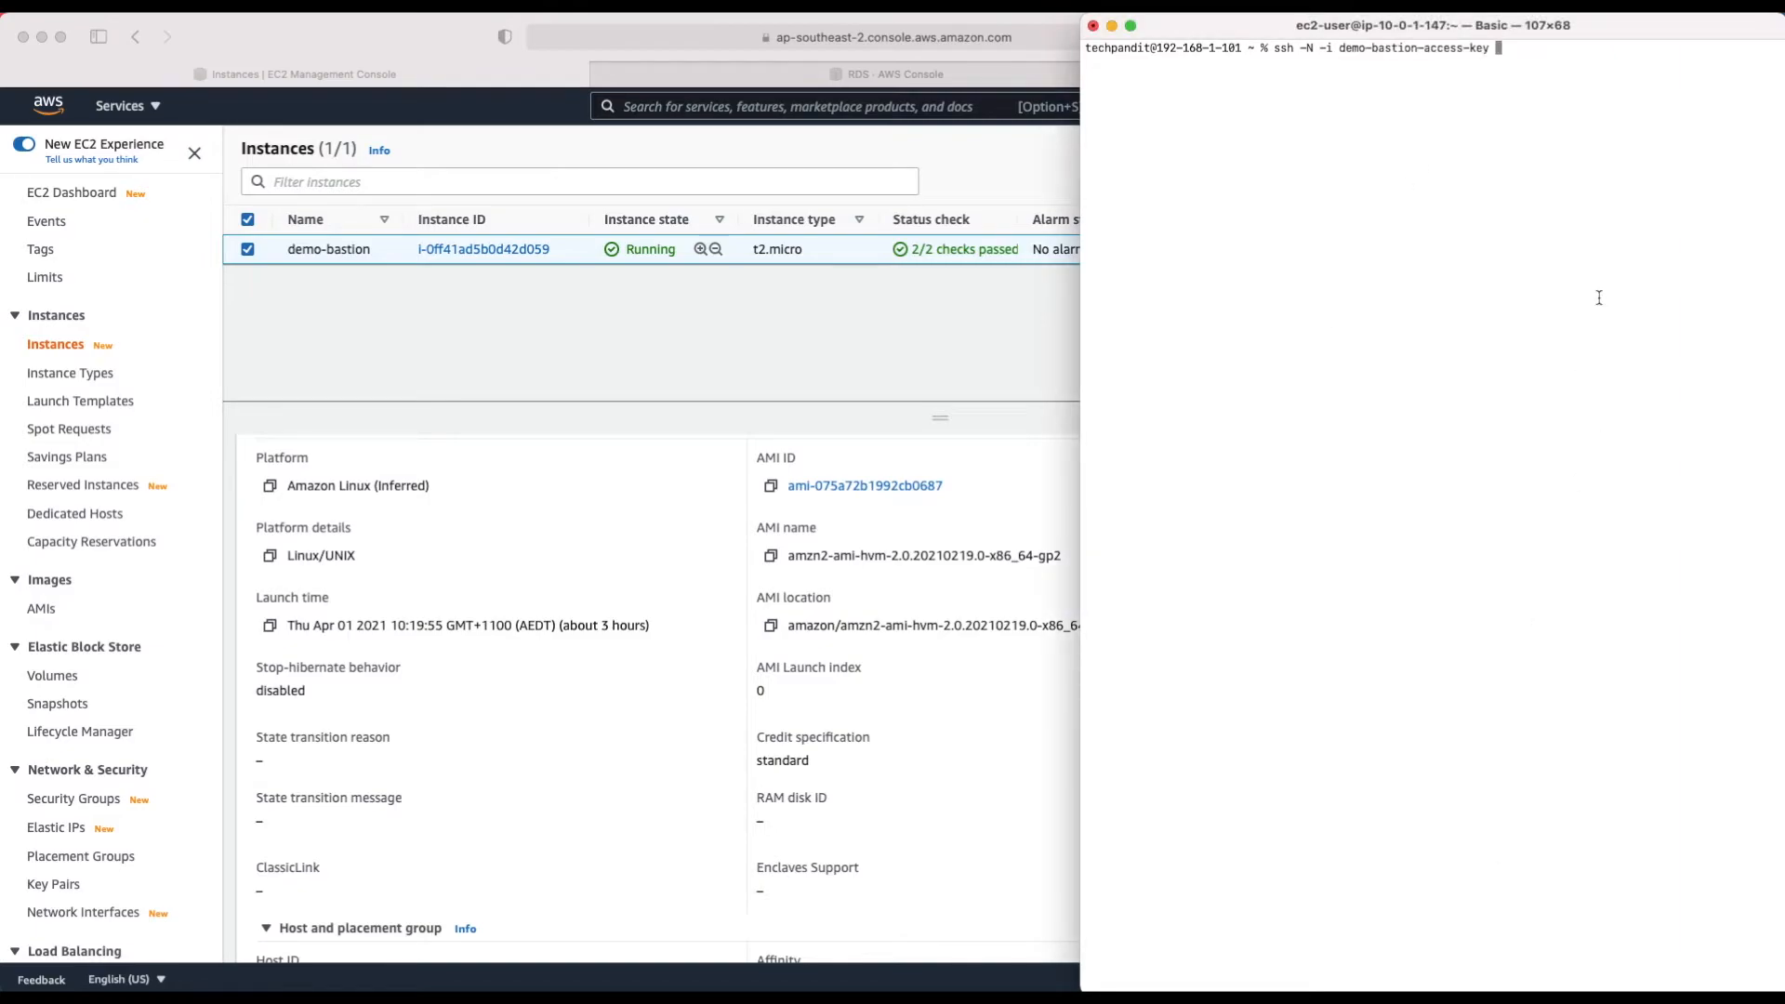
text(-L)
drag(1080, 93, 802, 109)
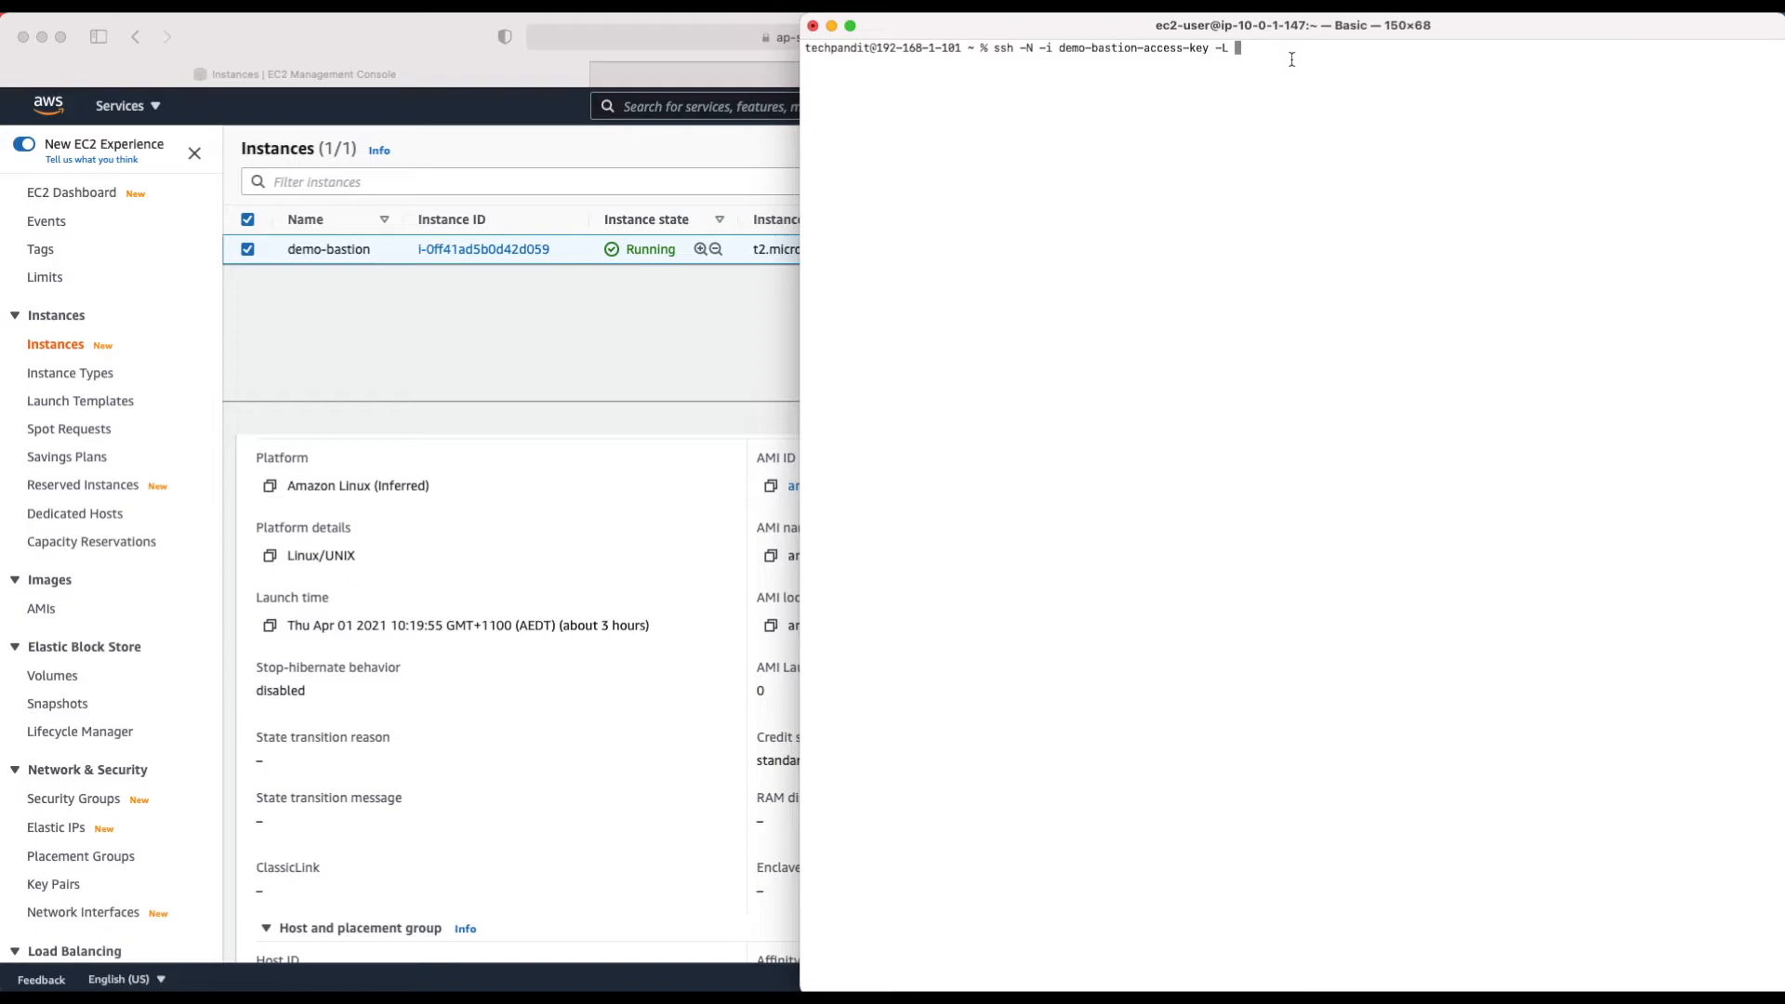
text(5000:)
Step: Append the RDS endpoint followed by ':1521 ec2-user@' to the tunnel command
click(548, 349)
click(883, 78)
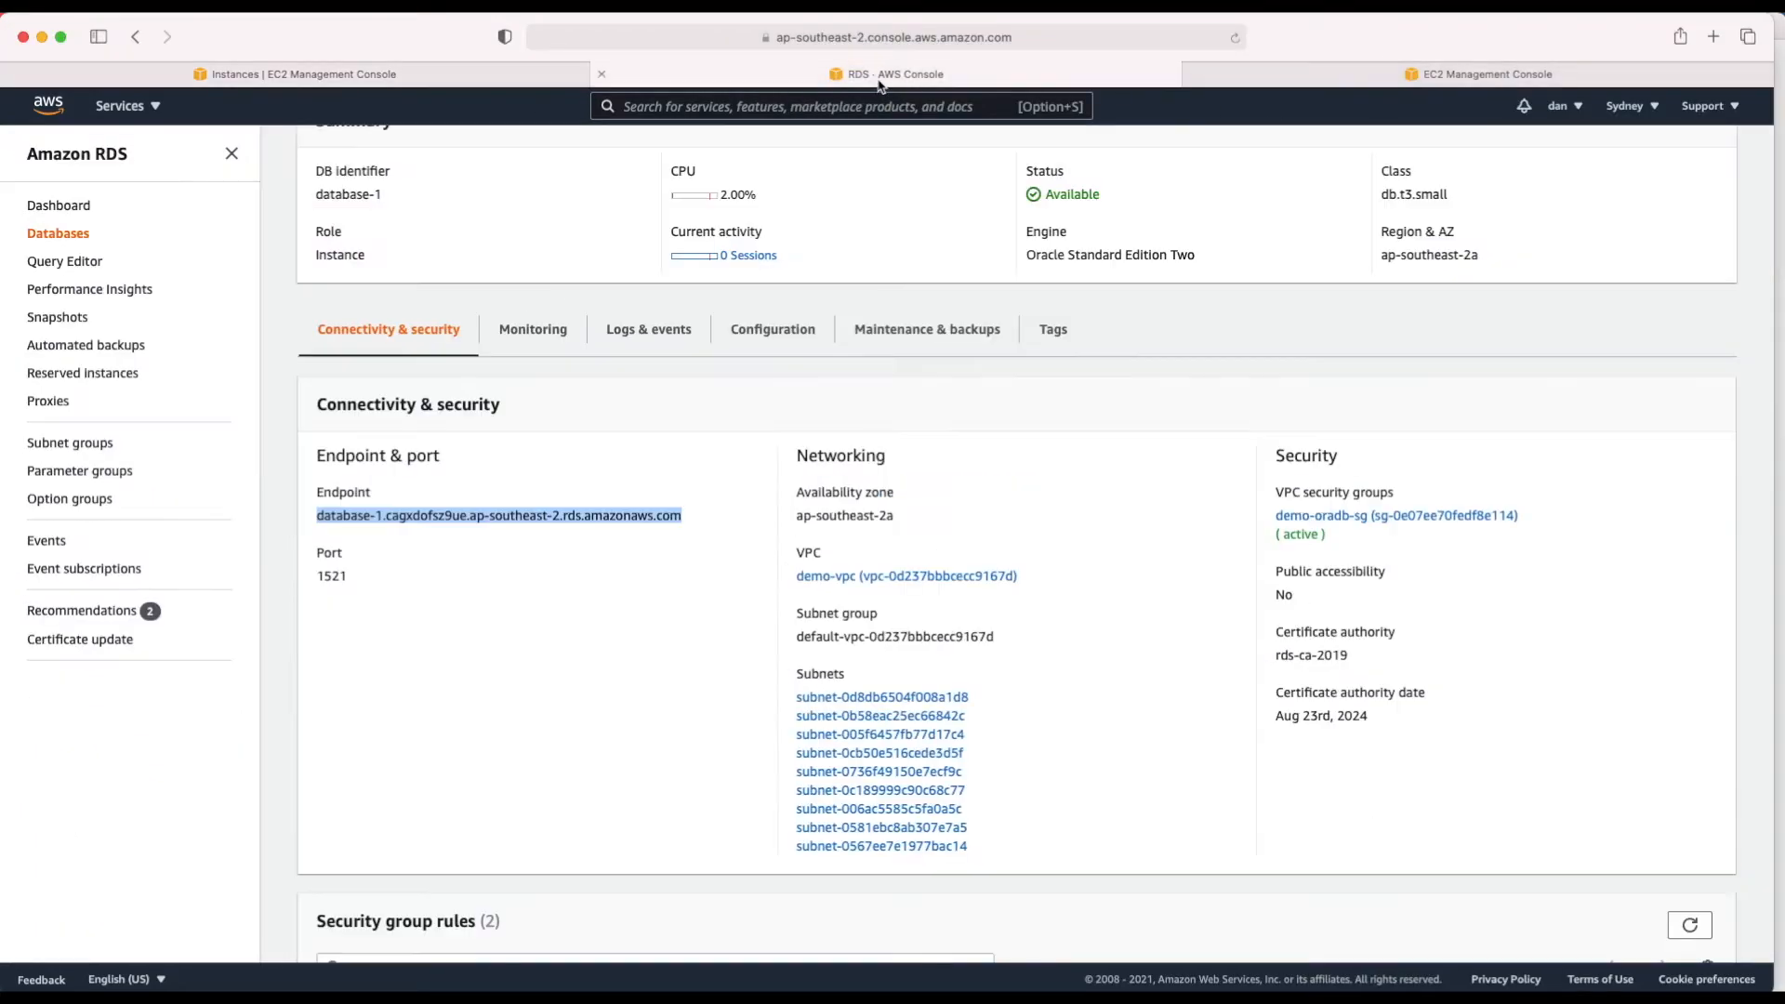
drag(681, 518, 318, 518)
key(super+Tab)
key(BackSpace)
key(super+v)
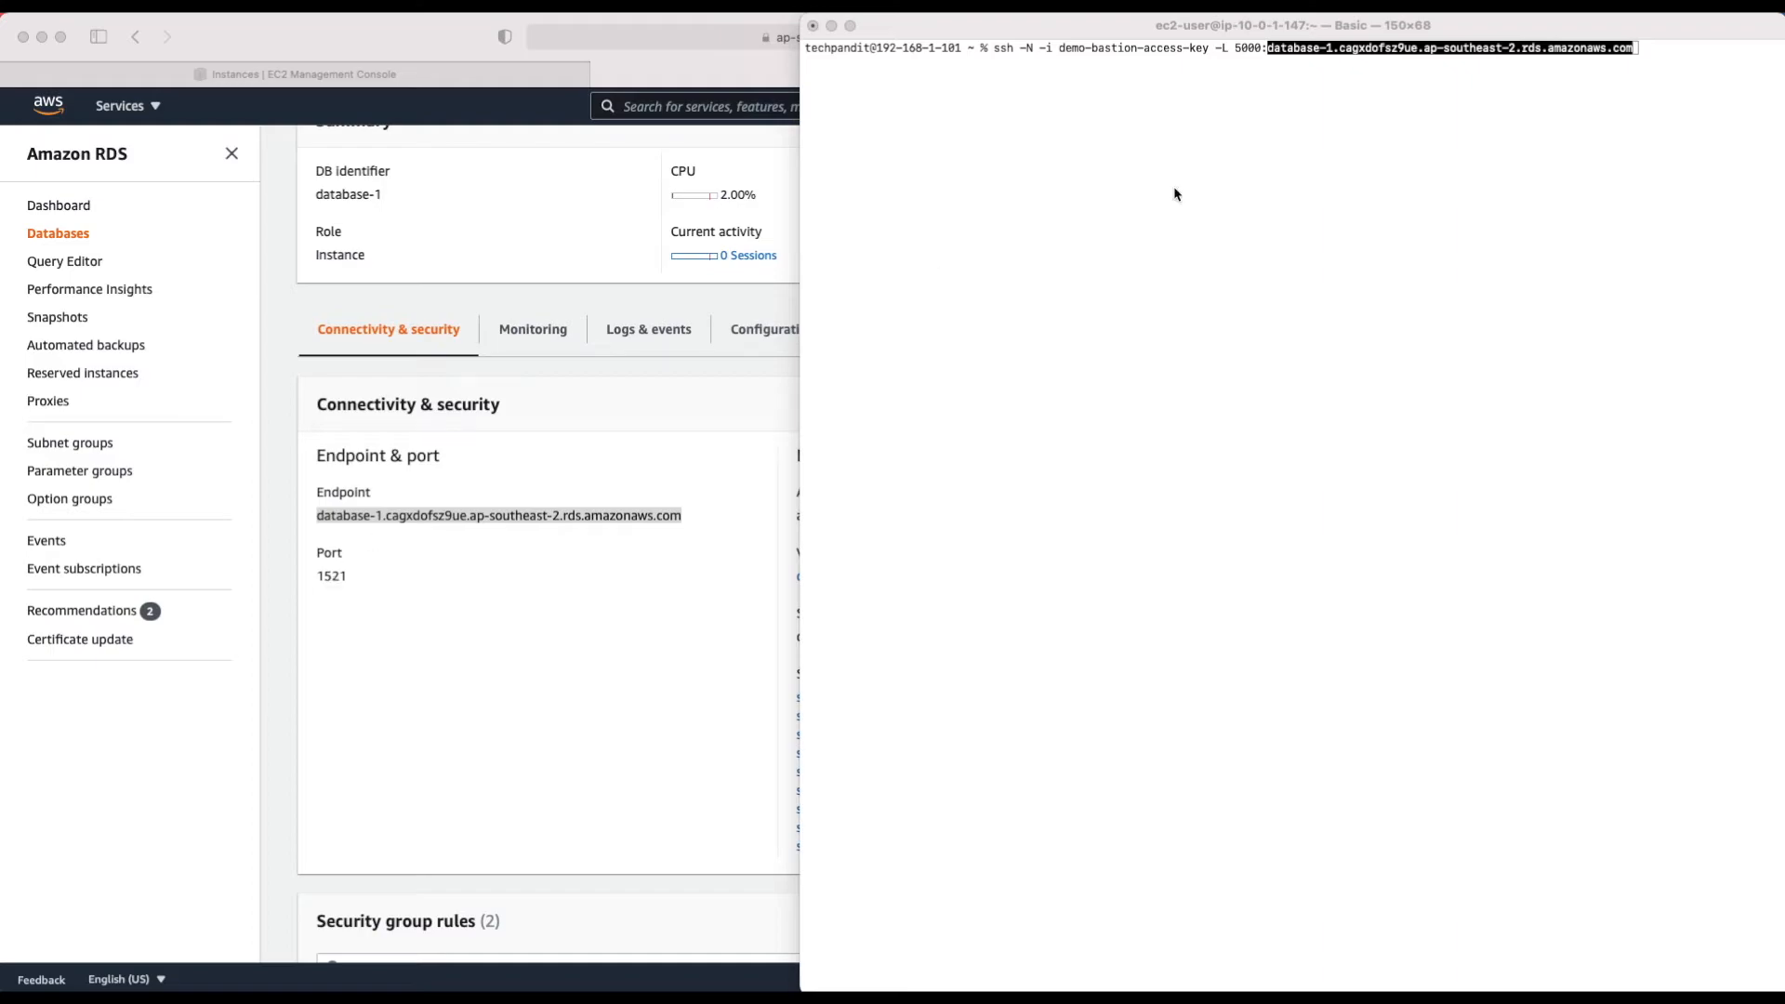
click(1648, 58)
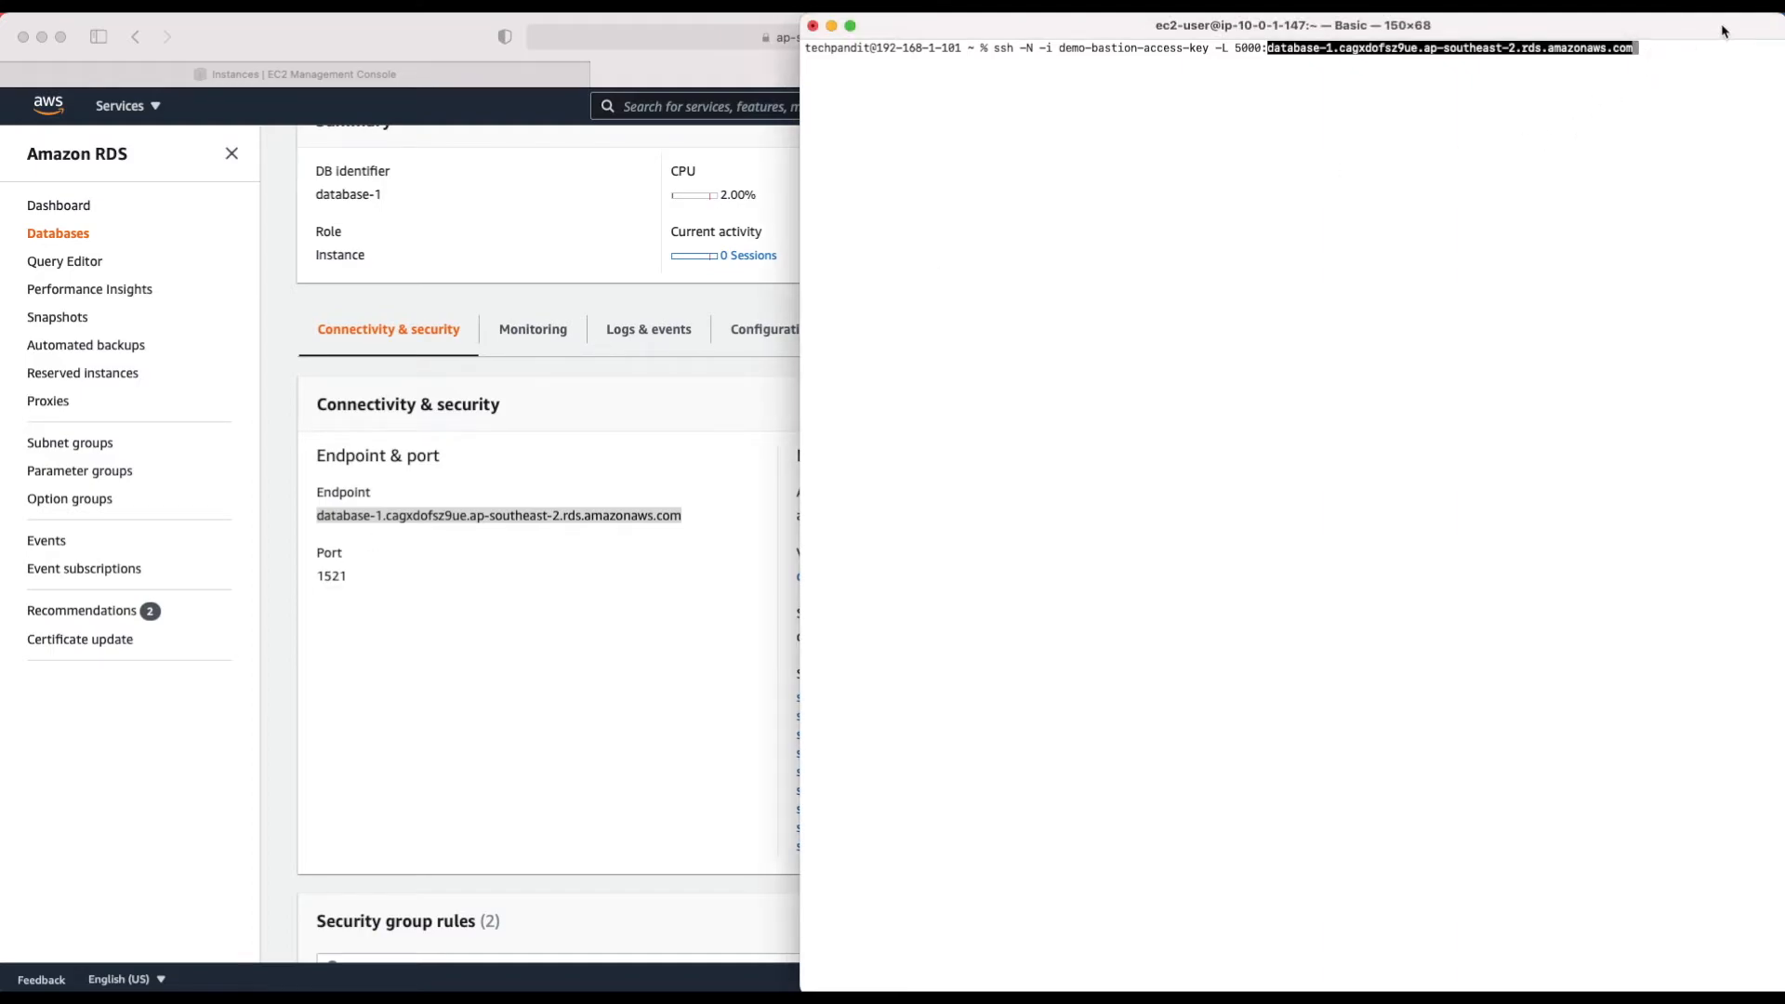
text(:1521)
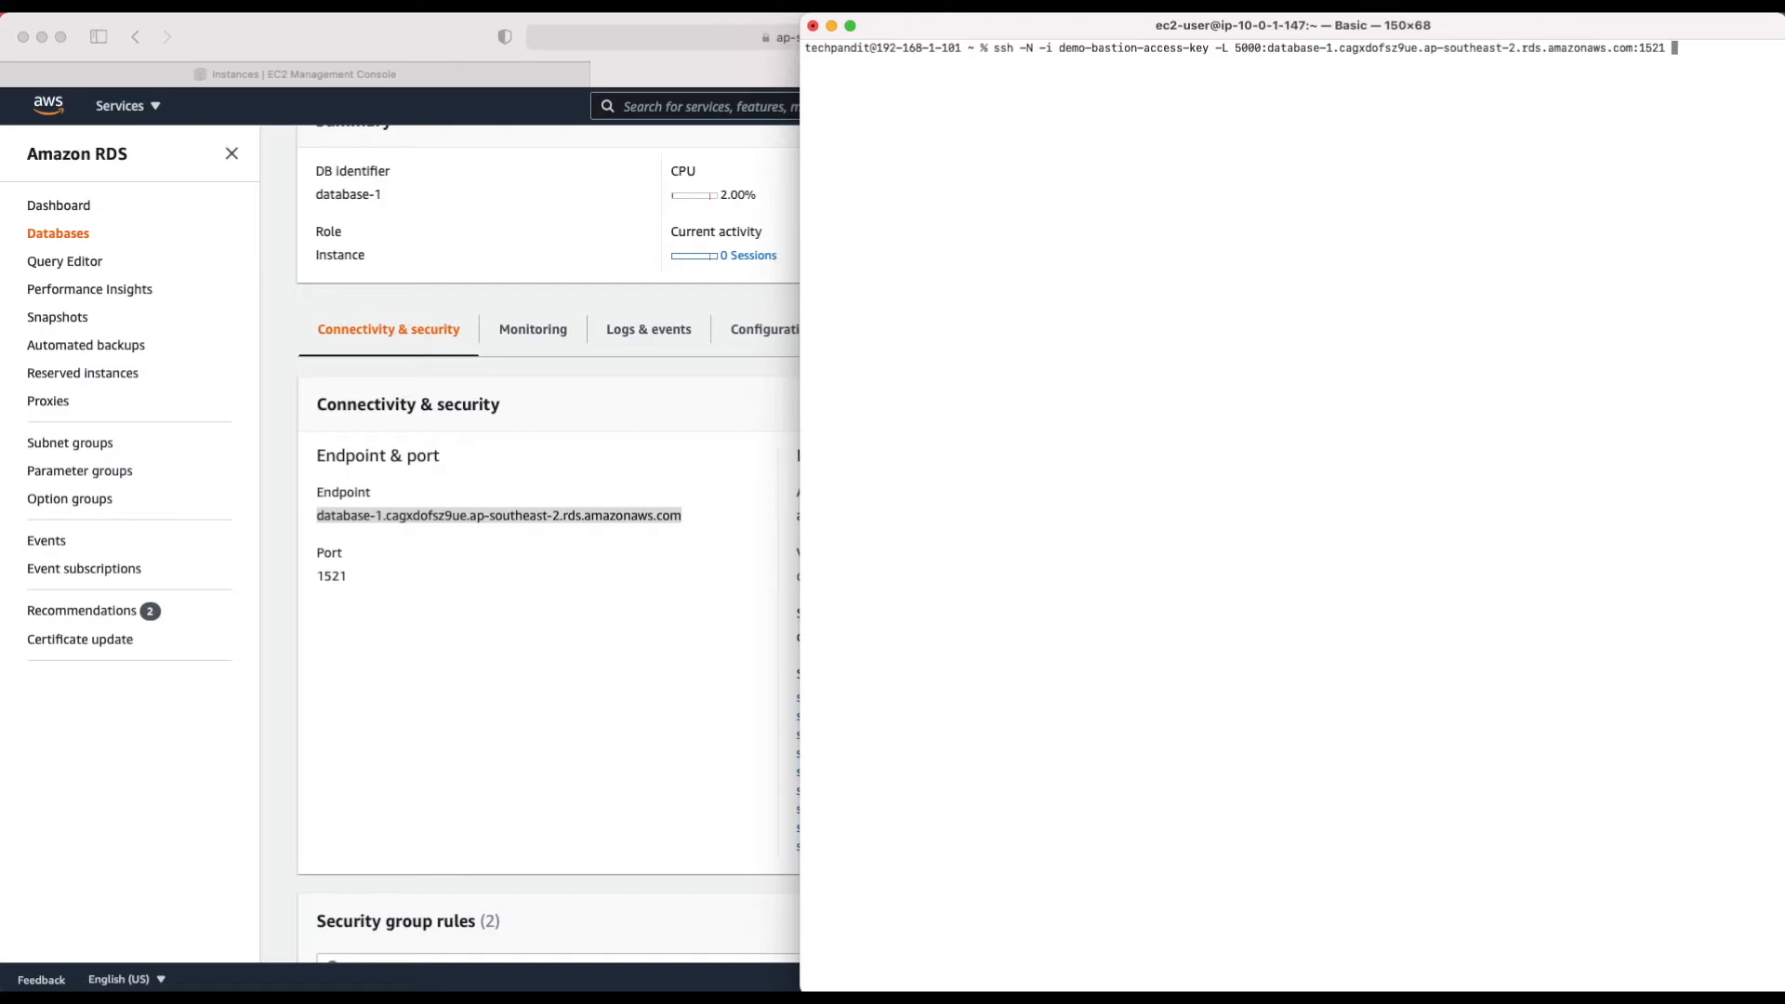
text( ec2-user@)
click(480, 74)
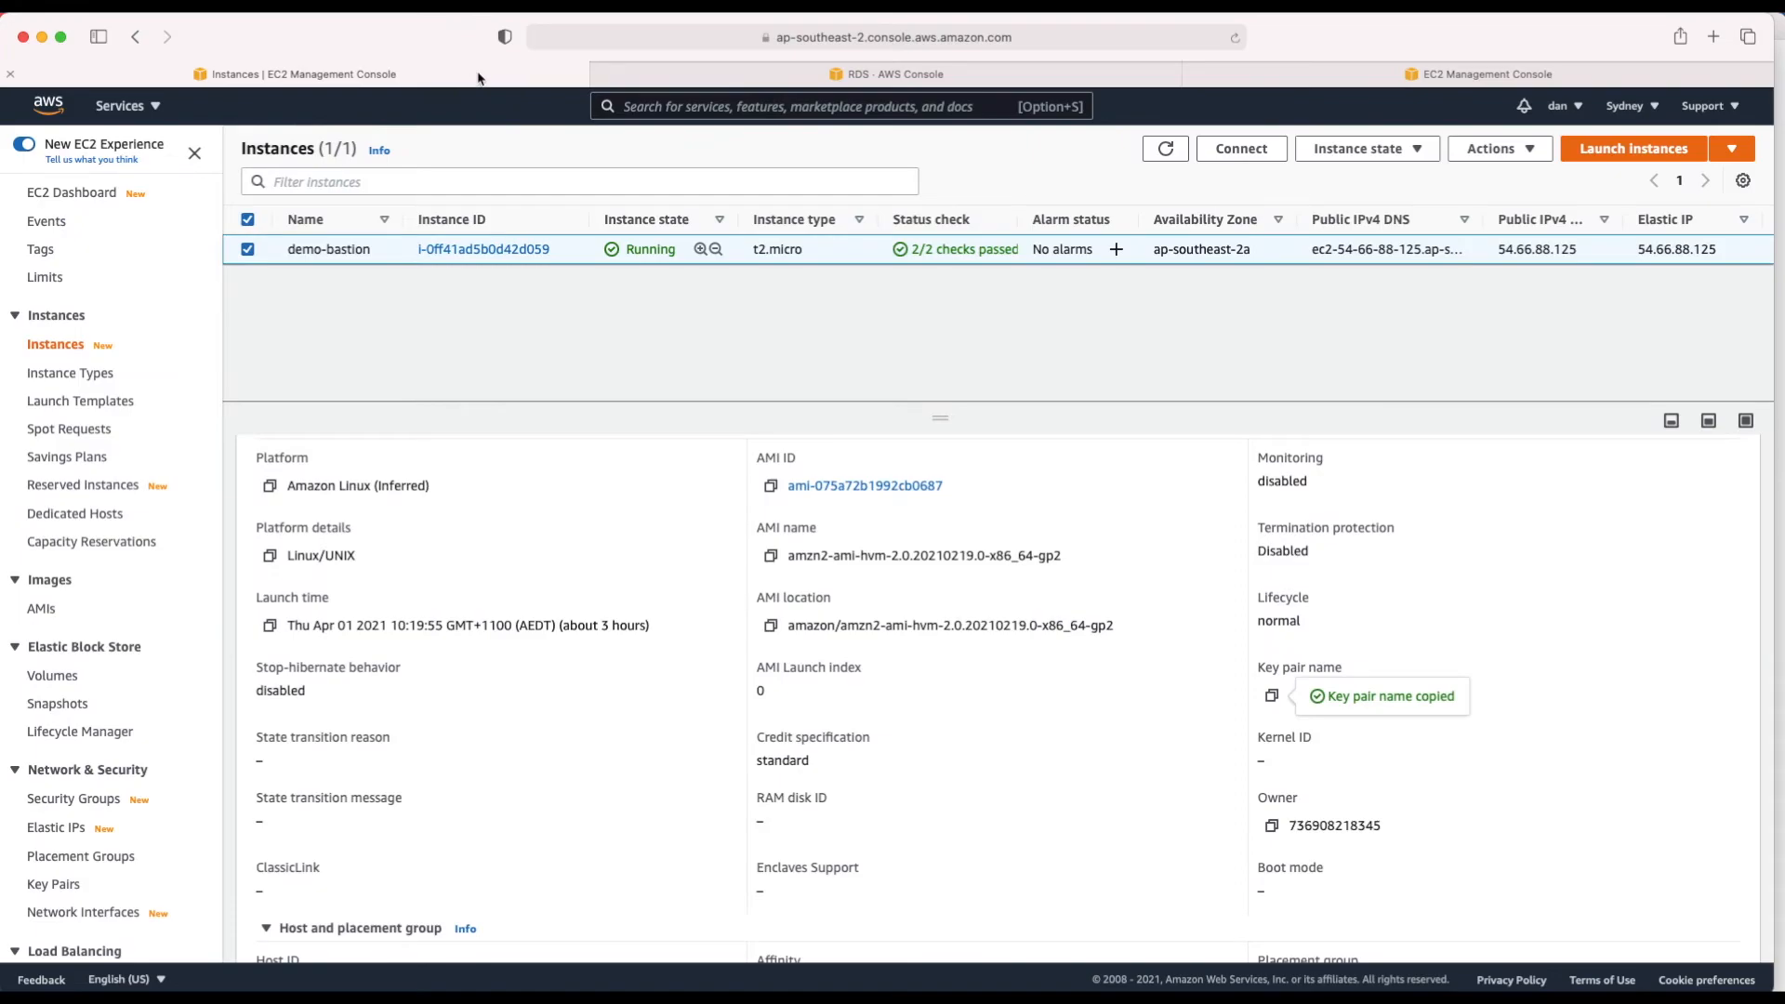
Step: Paste the bastion's public IPv4 54.66.88.125 after ec2-user@ in the tunnel command
scroll(859, 521, up, 5)
click(771, 610)
key(super+Tab)
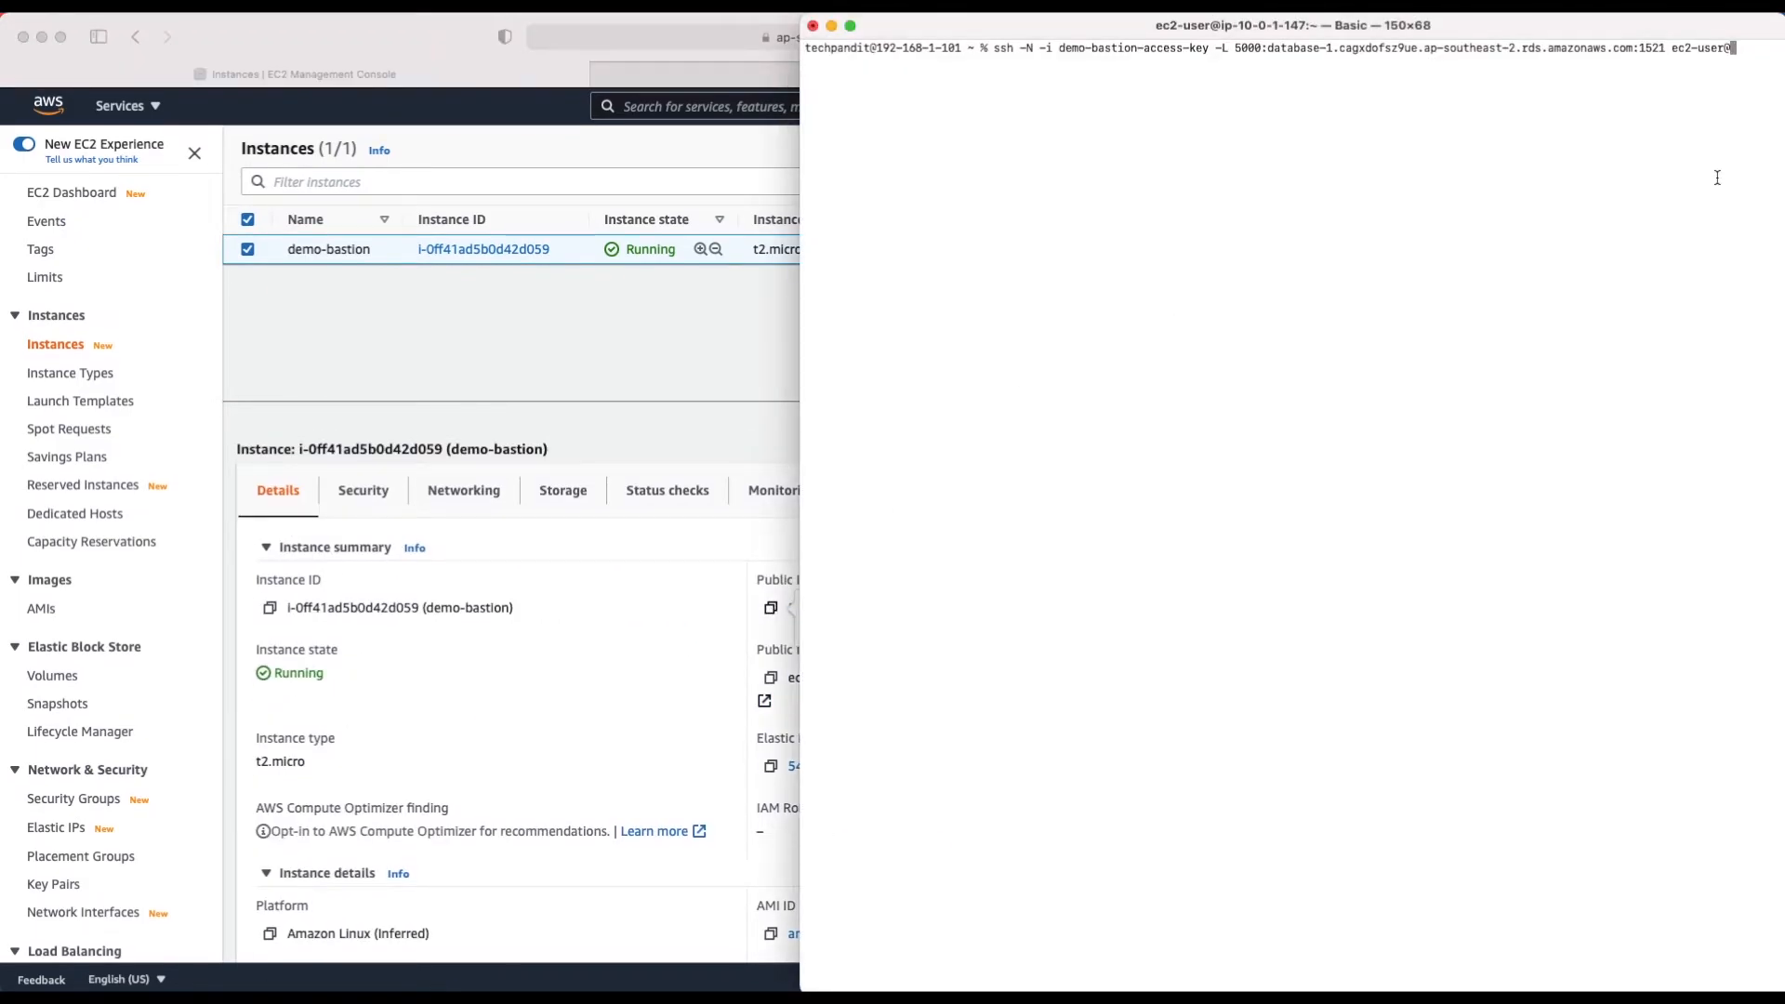
key(super+v)
drag(800, 108, 628, 110)
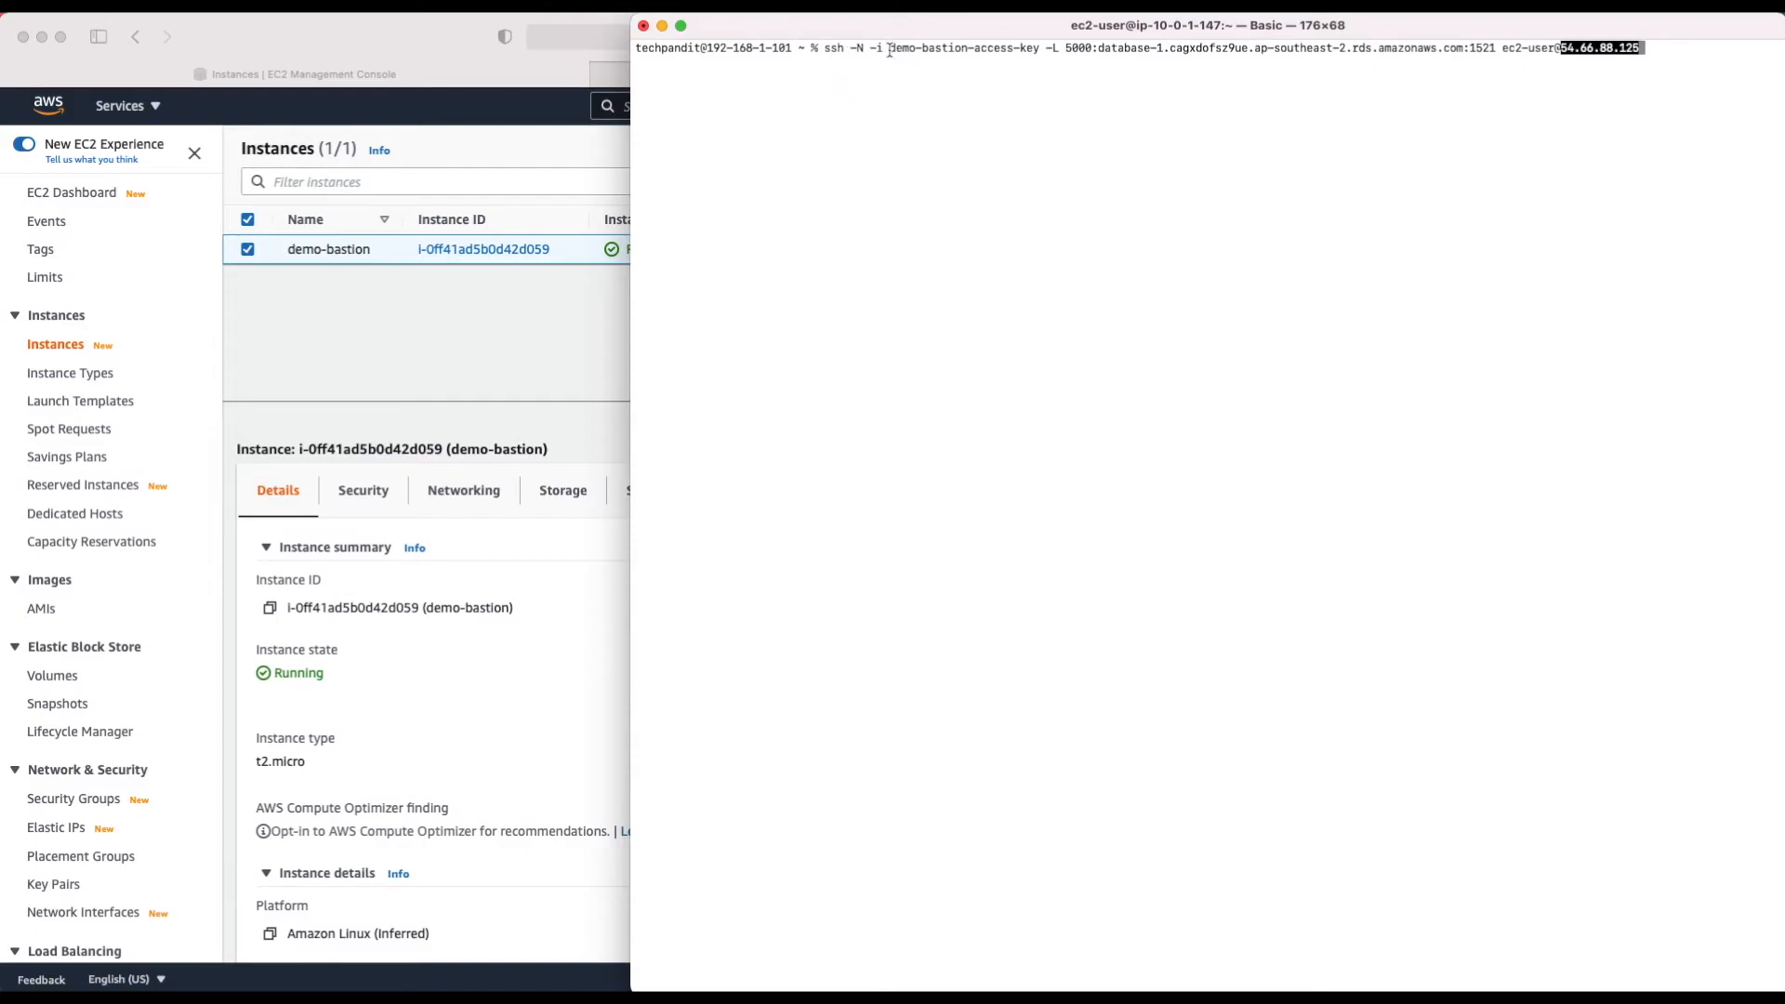
Step: Run the finished ssh tunnel command, which fails with key not found and permission denied
drag(889, 50, 997, 50)
drag(1023, 48, 1042, 47)
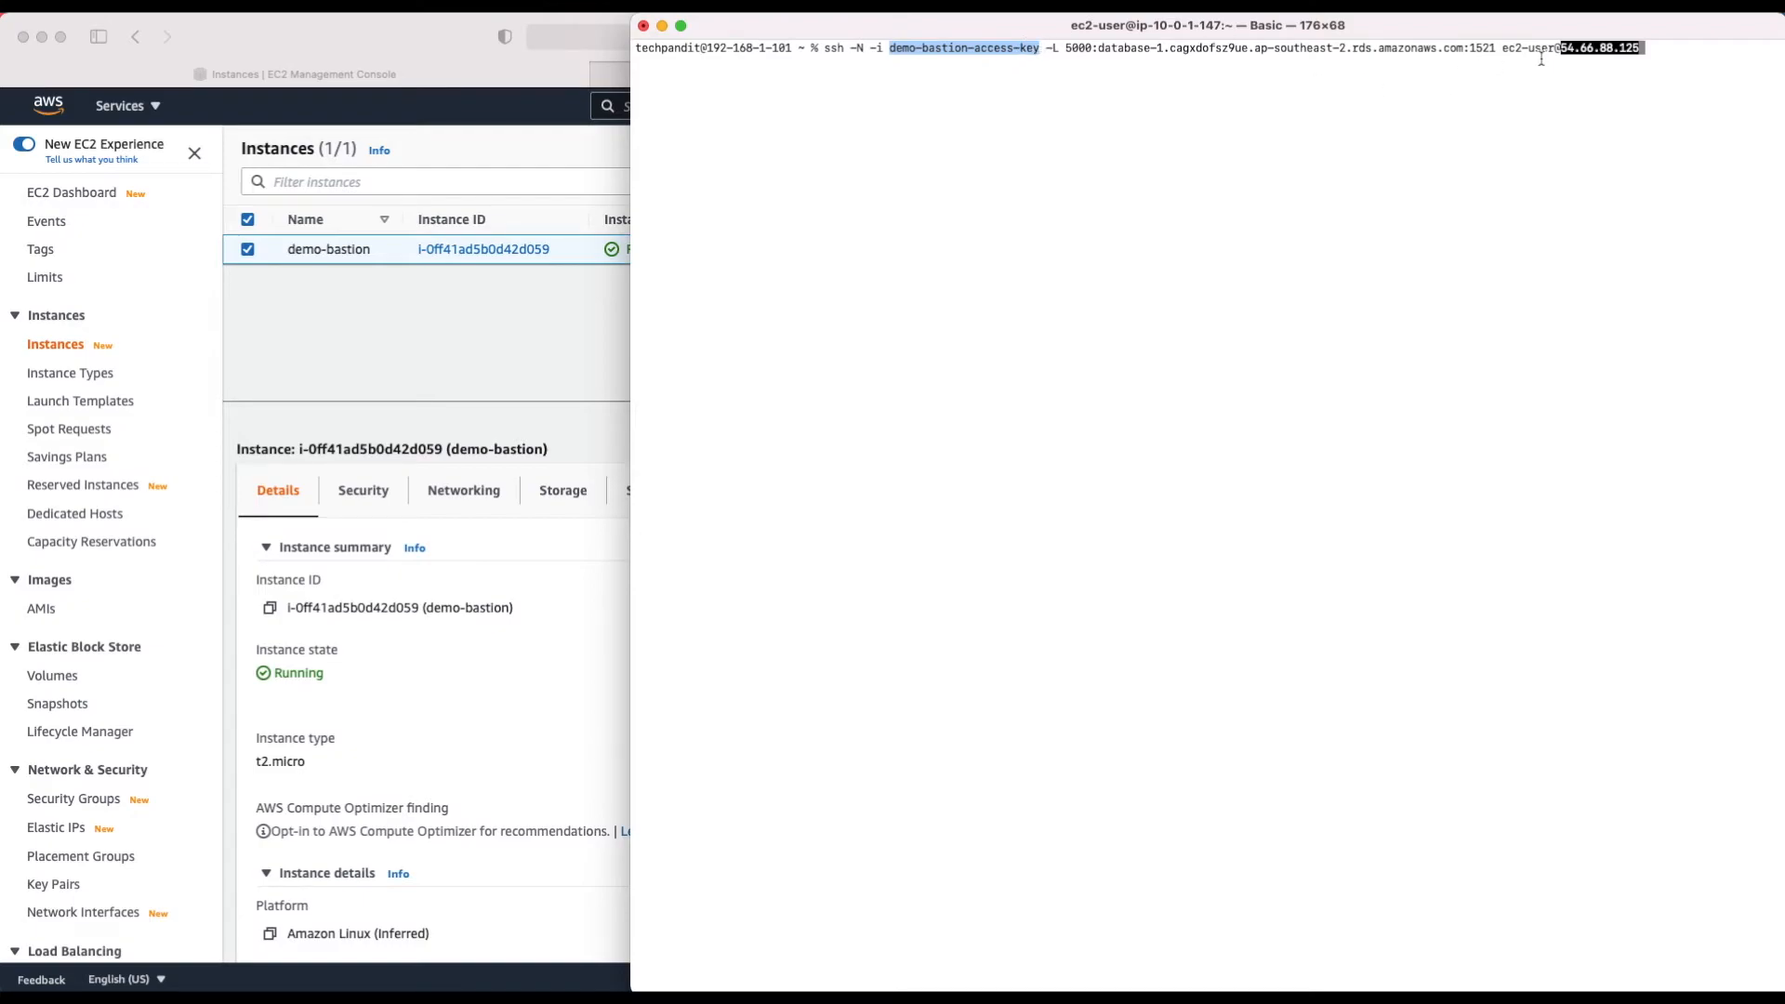
click(1068, 48)
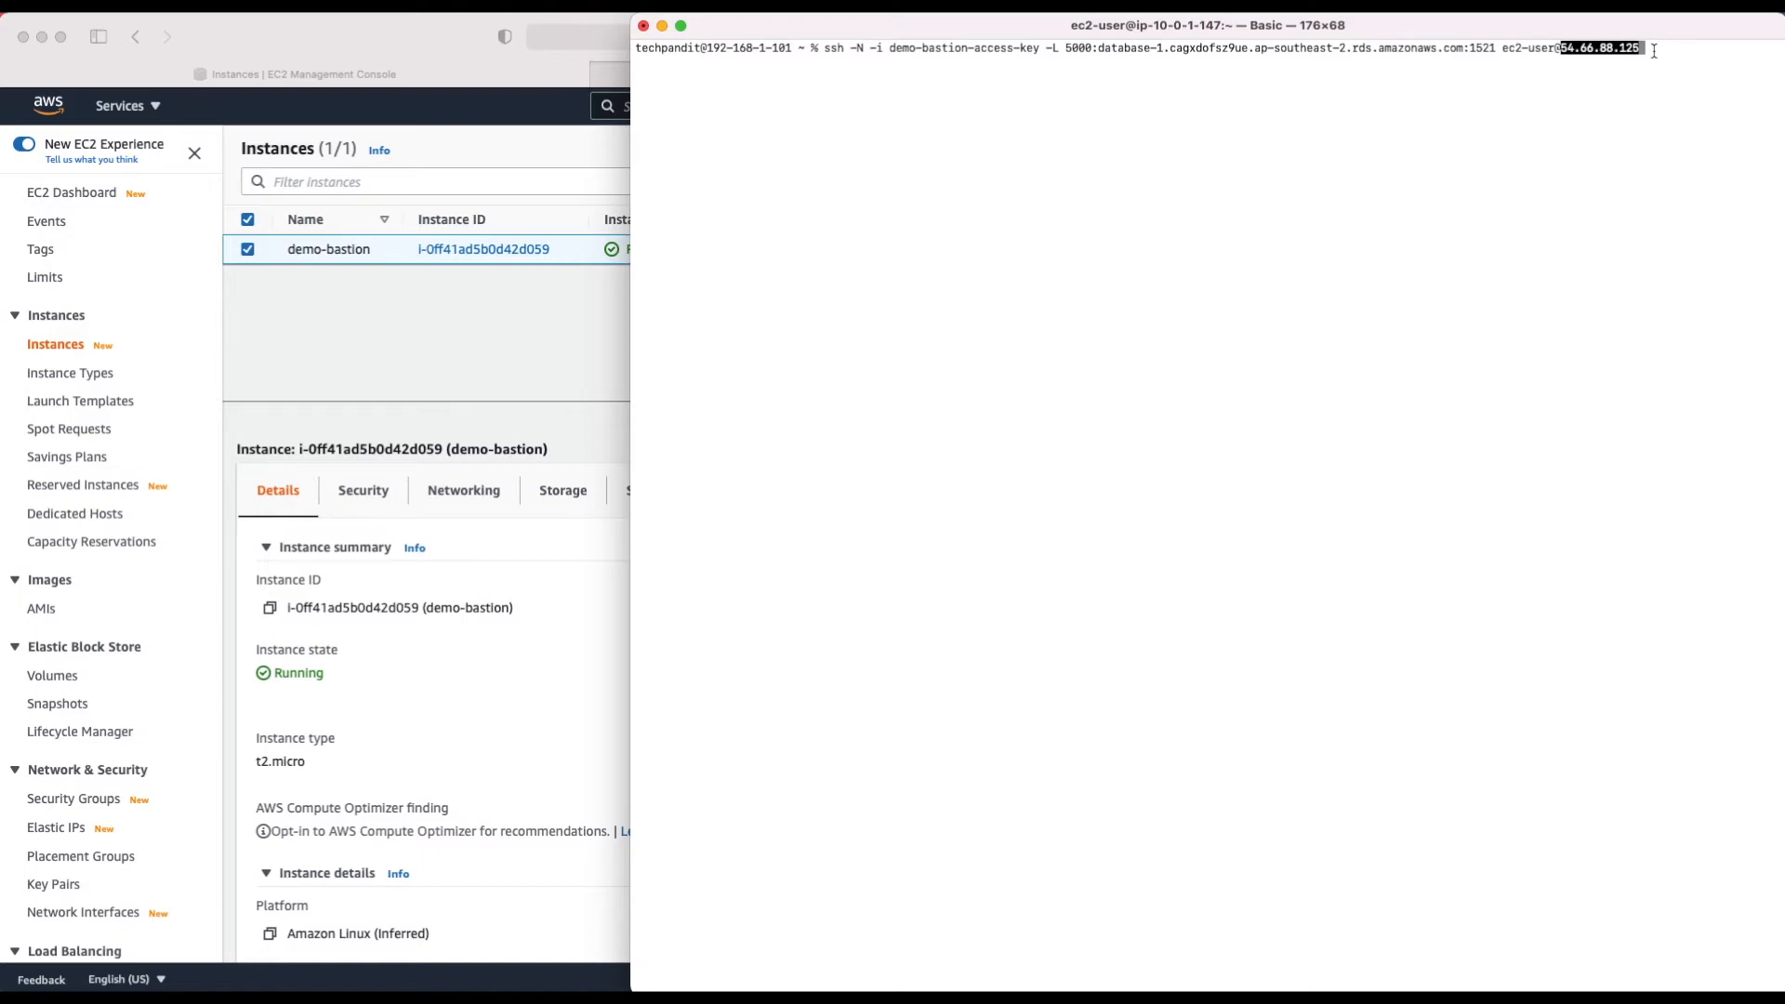
key(Return)
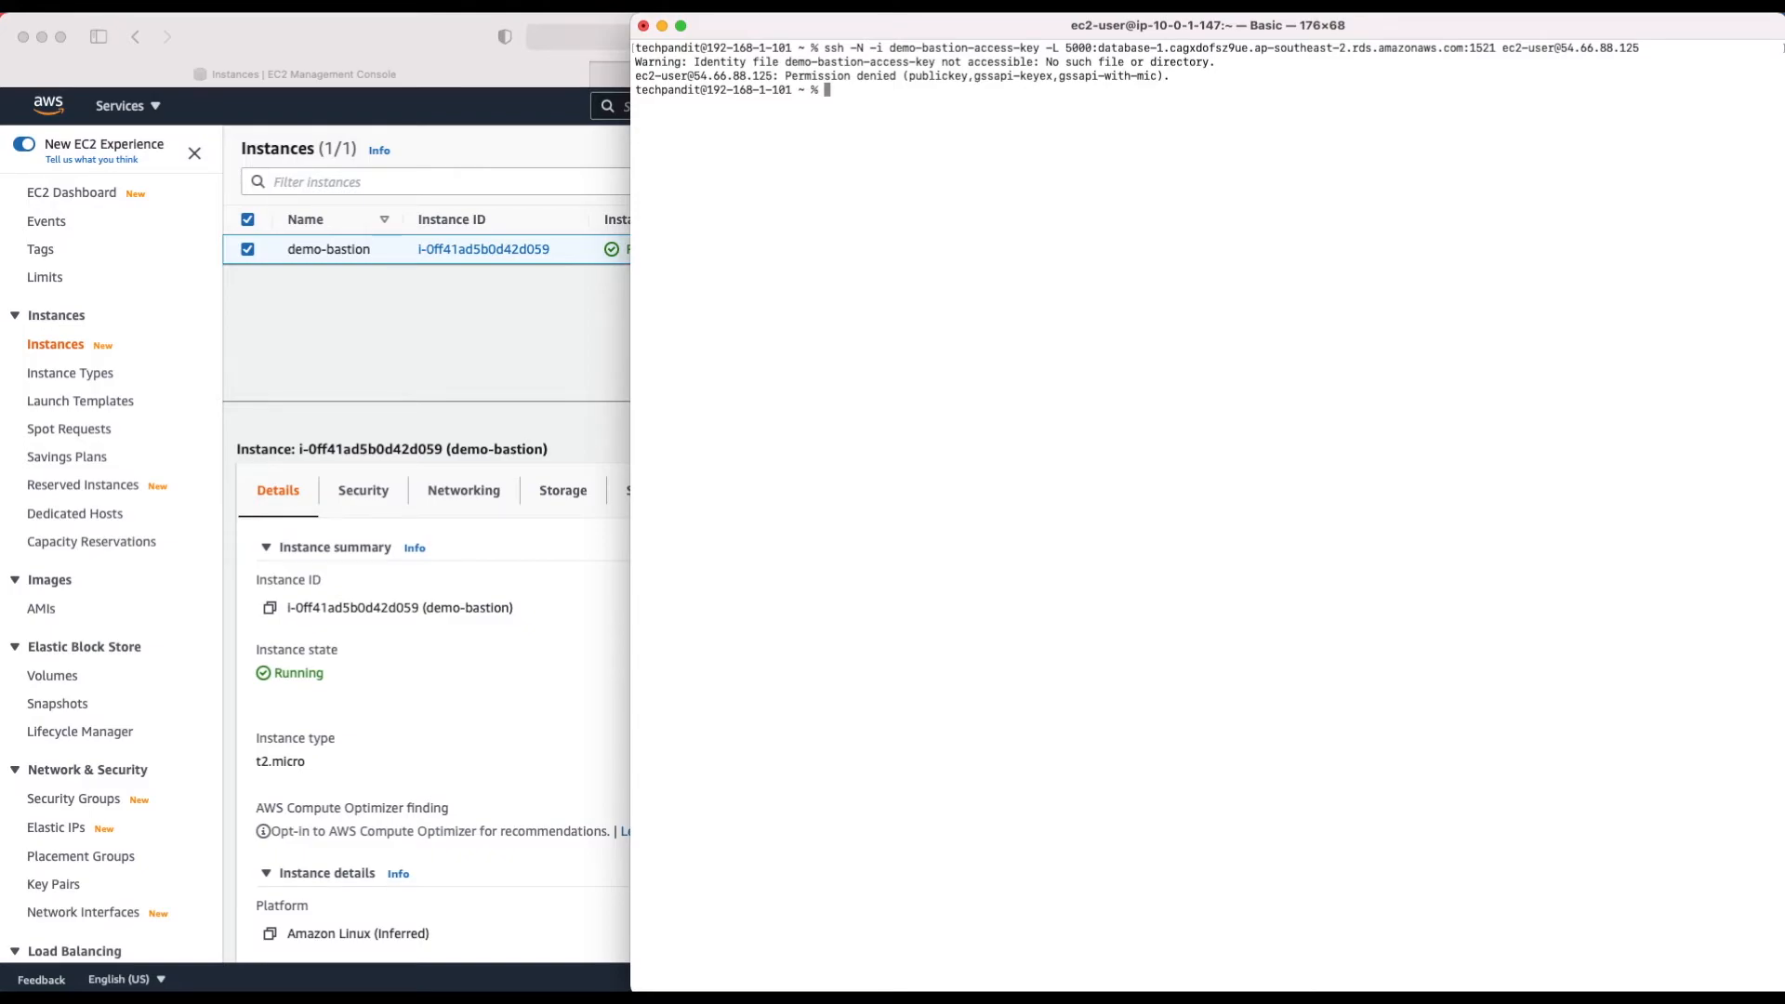
Step: Rerun the SSH tunnel command with the key file demo-bastion-access-key.pem so it stays open without errors
key(Up)
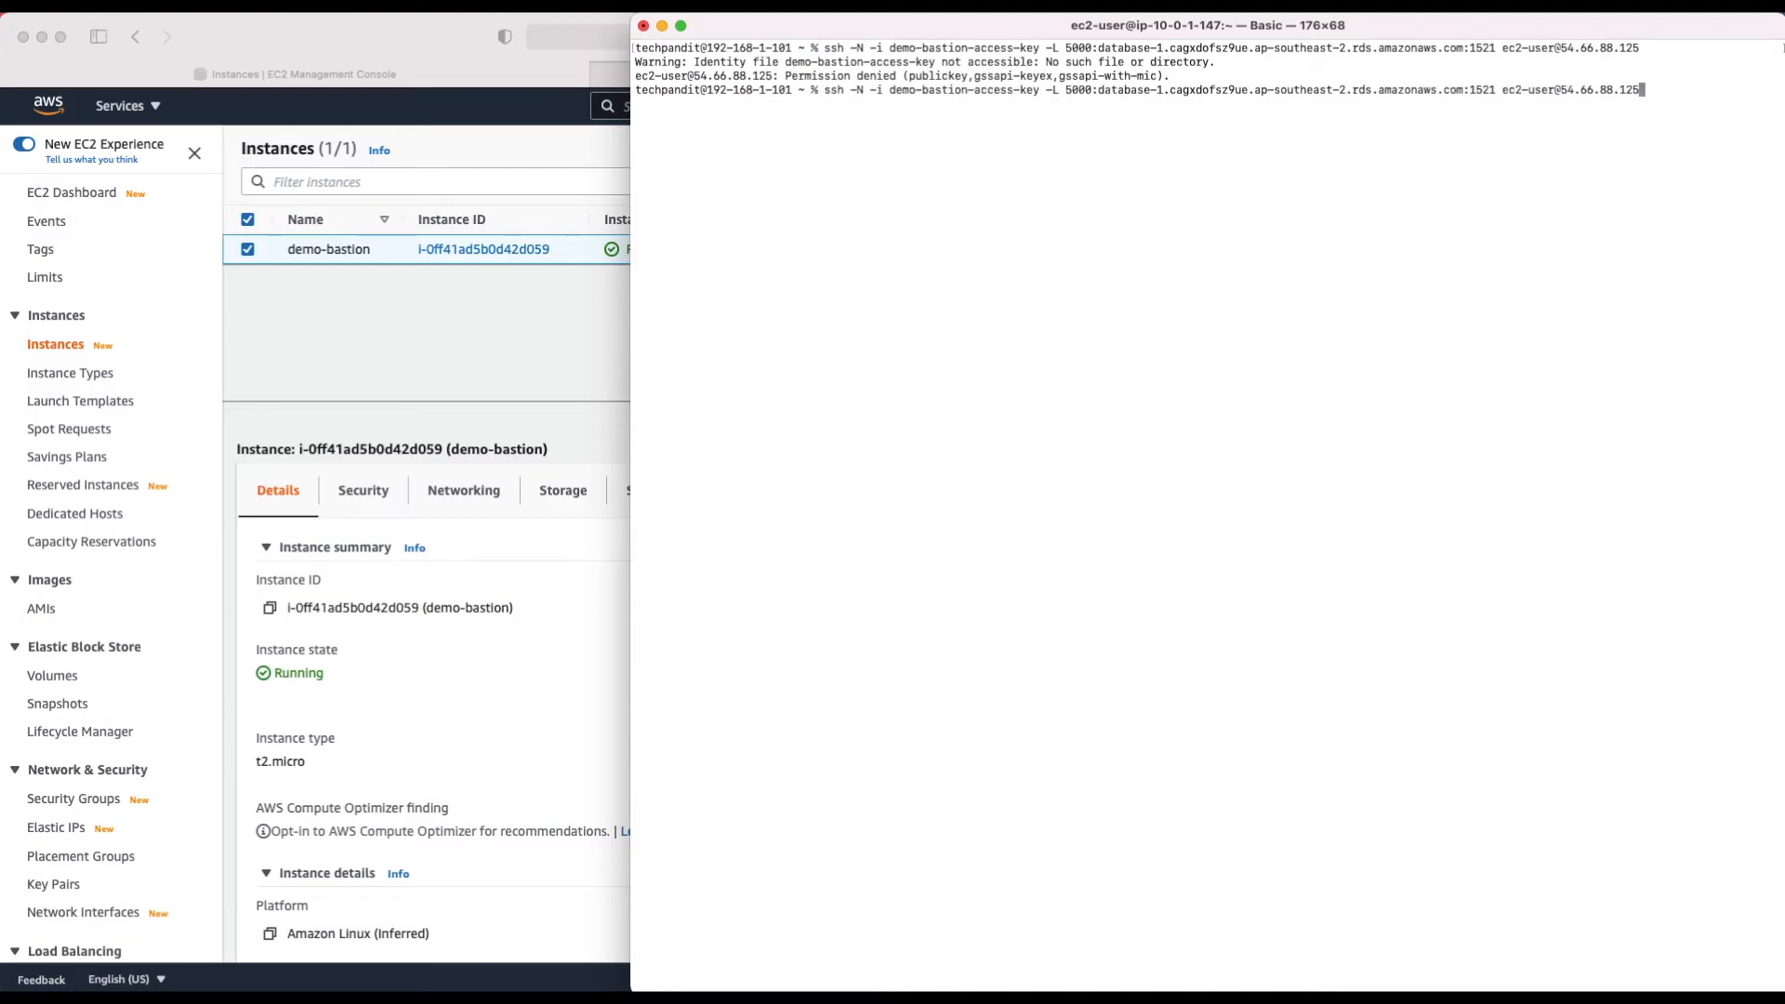
key(Return)
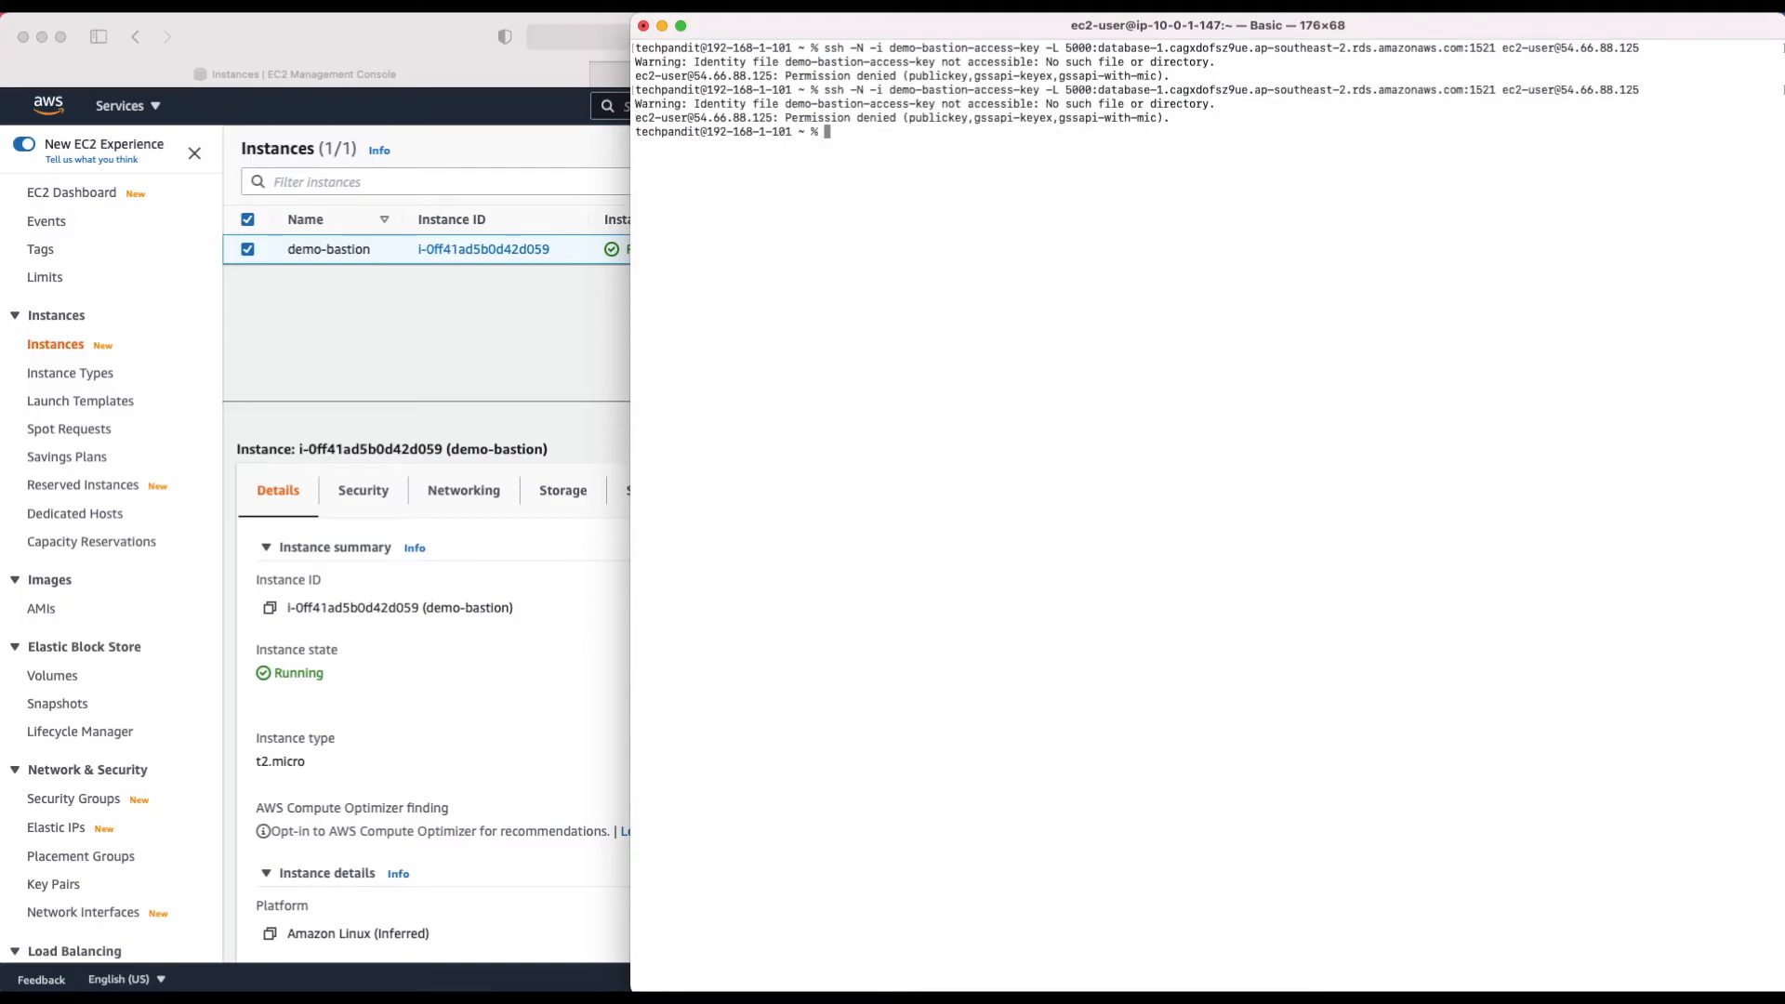
key(Up)
key(Left)
key(Left)
key(Left)
key(Left)
key(Left)
key(Left)
key(Left)
key(Left)
key(Left)
key(Left)
key(Left)
key(Left)
key(Left)
key(Left)
key(Left)
key(Left)
key(Left)
key(Left)
key(Left)
key(Left)
key(Left)
key(Left)
key(Left)
key(Left)
key(Left)
key(Left)
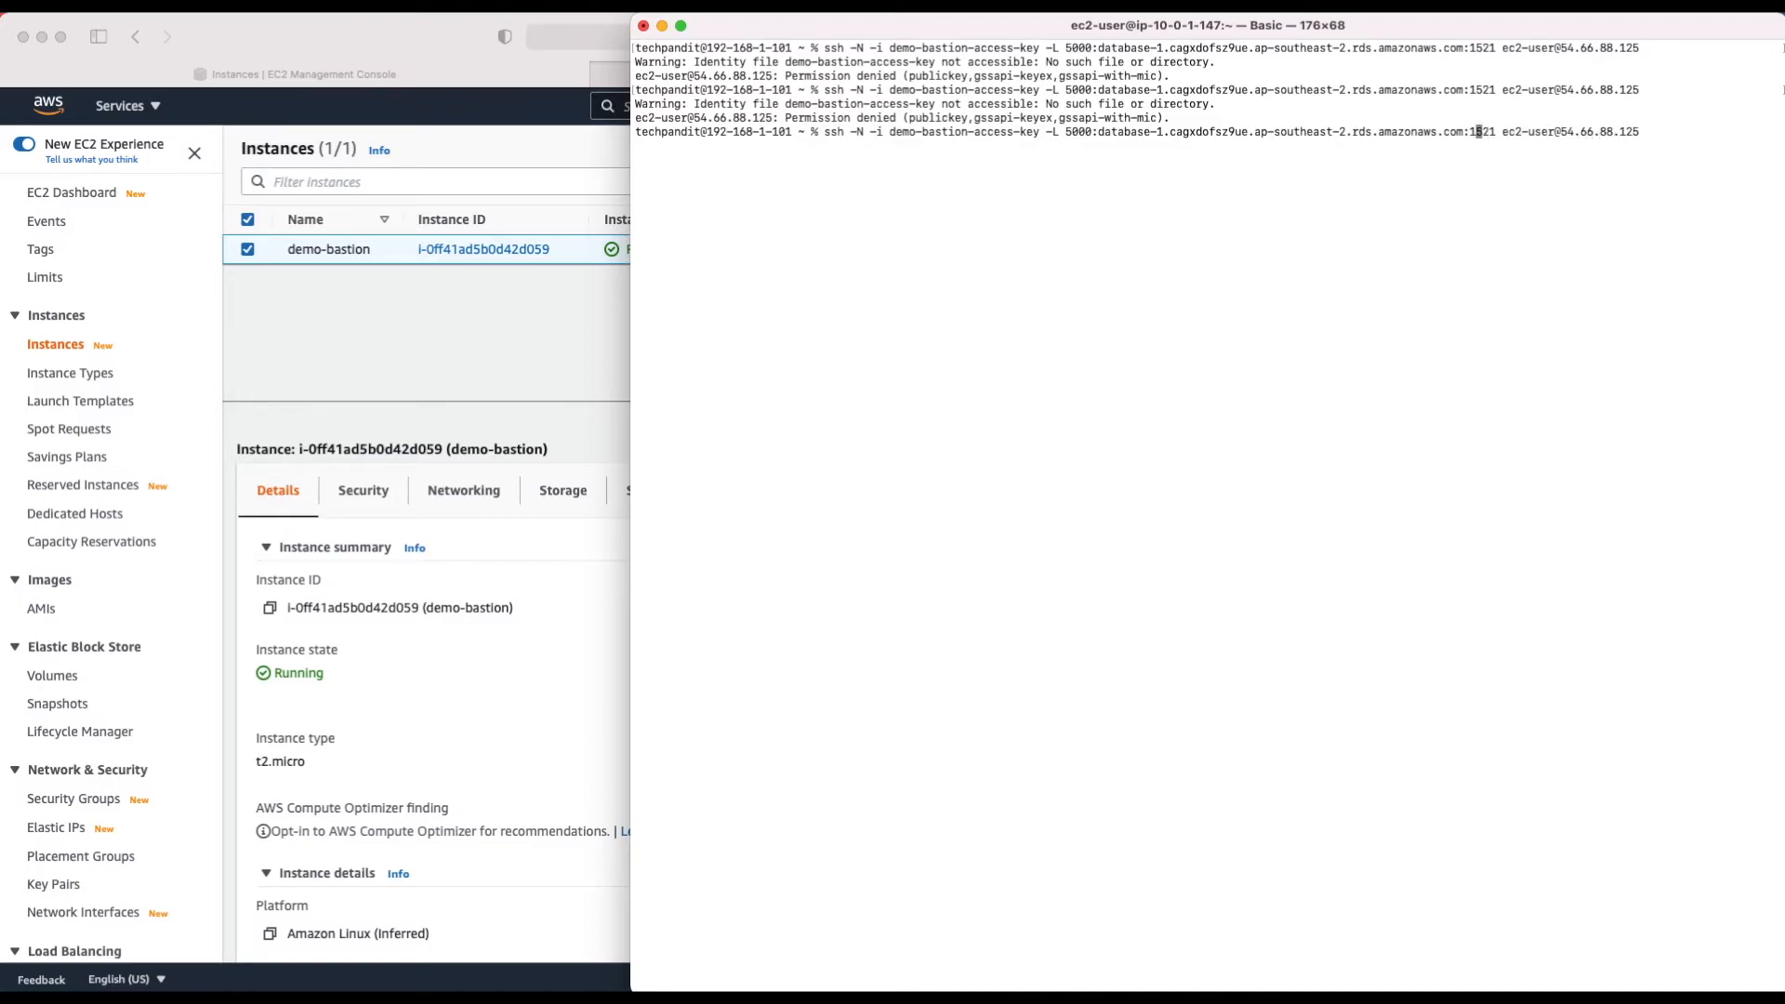
key(Left)
key(Left)
key(Left)
key(Left)
key(Left)
key(Left)
key(Left)
key(Left)
key(Left)
key(Left)
key(Left)
key(Left)
key(Left)
key(Left)
key(Left)
key(Left)
key(Left)
key(Left)
key(Left)
key(Left)
key(Left)
key(Left)
key(Left)
key(Left)
key(Left)
key(Left)
key(Left)
key(Left)
key(Left)
key(Left)
key(Left)
key(Left)
key(Left)
key(Left)
key(Left)
key(Left)
key(Left)
key(Left)
key(Left)
key(Left)
key(Left)
key(Left)
key(Left)
key(Left)
key(Left)
key(Left)
key(Left)
key(Left)
key(Left)
key(Left)
key(Left)
key(Left)
key(Left)
key(Left)
text(.pem)
key(Return)
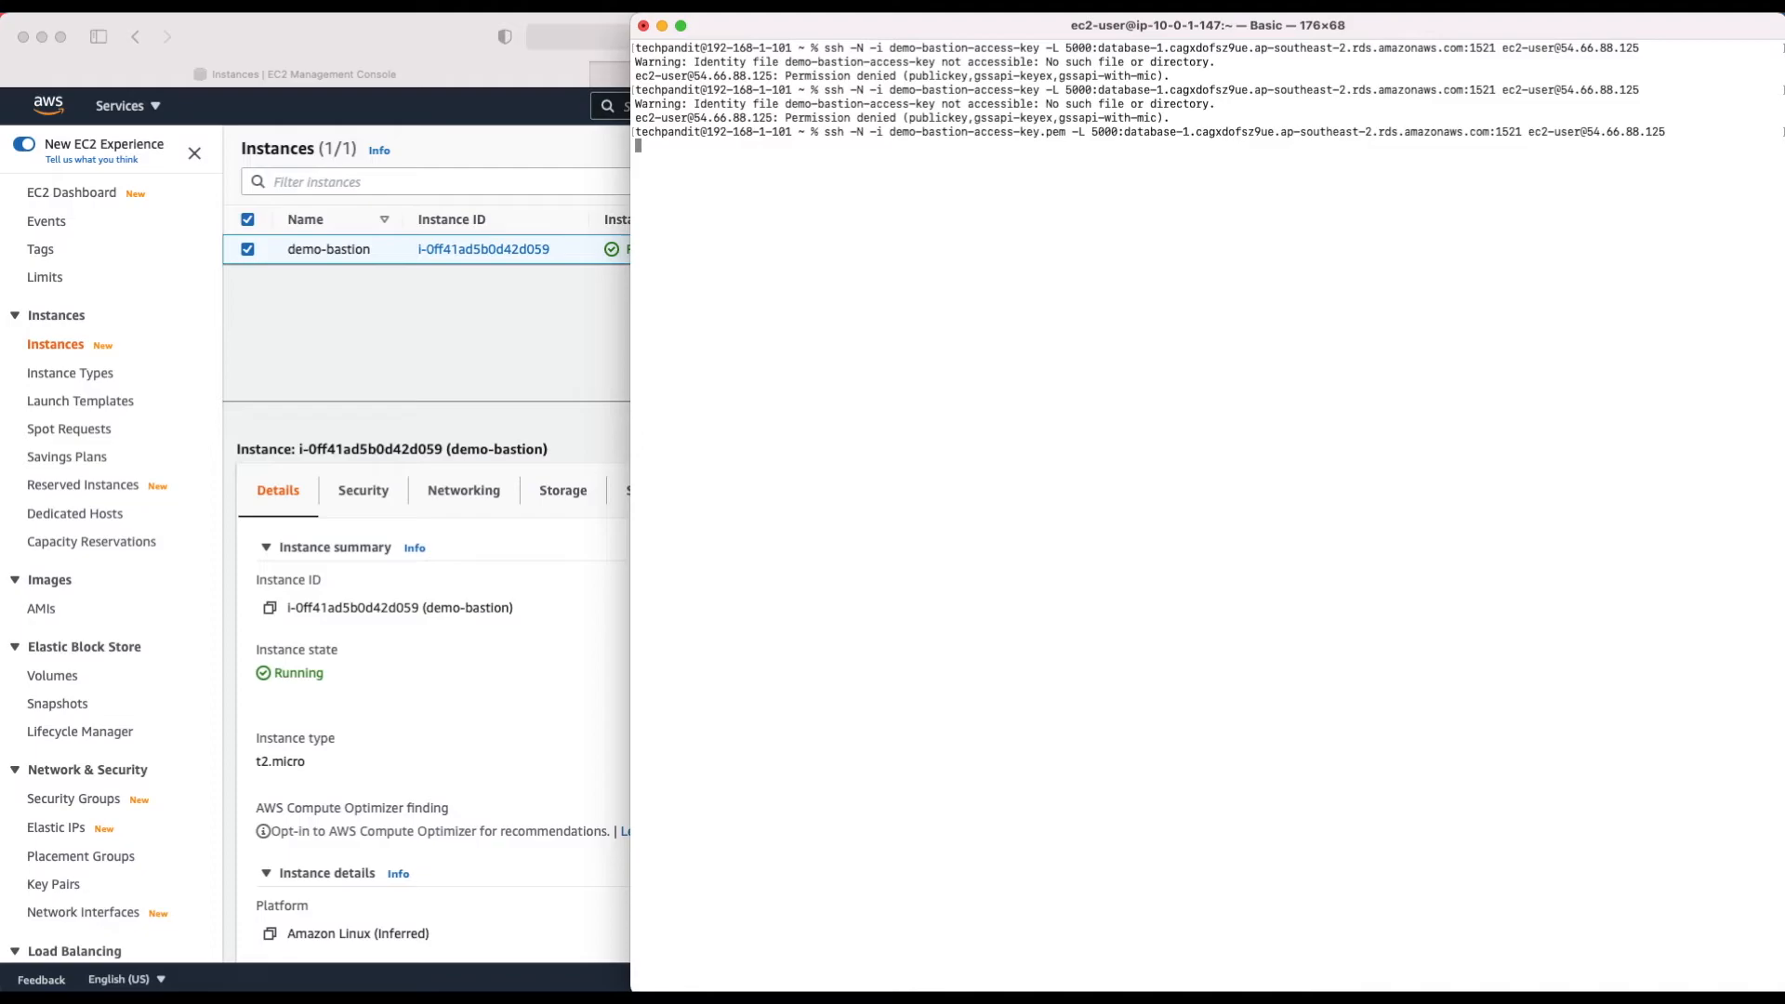
key(super+Tab)
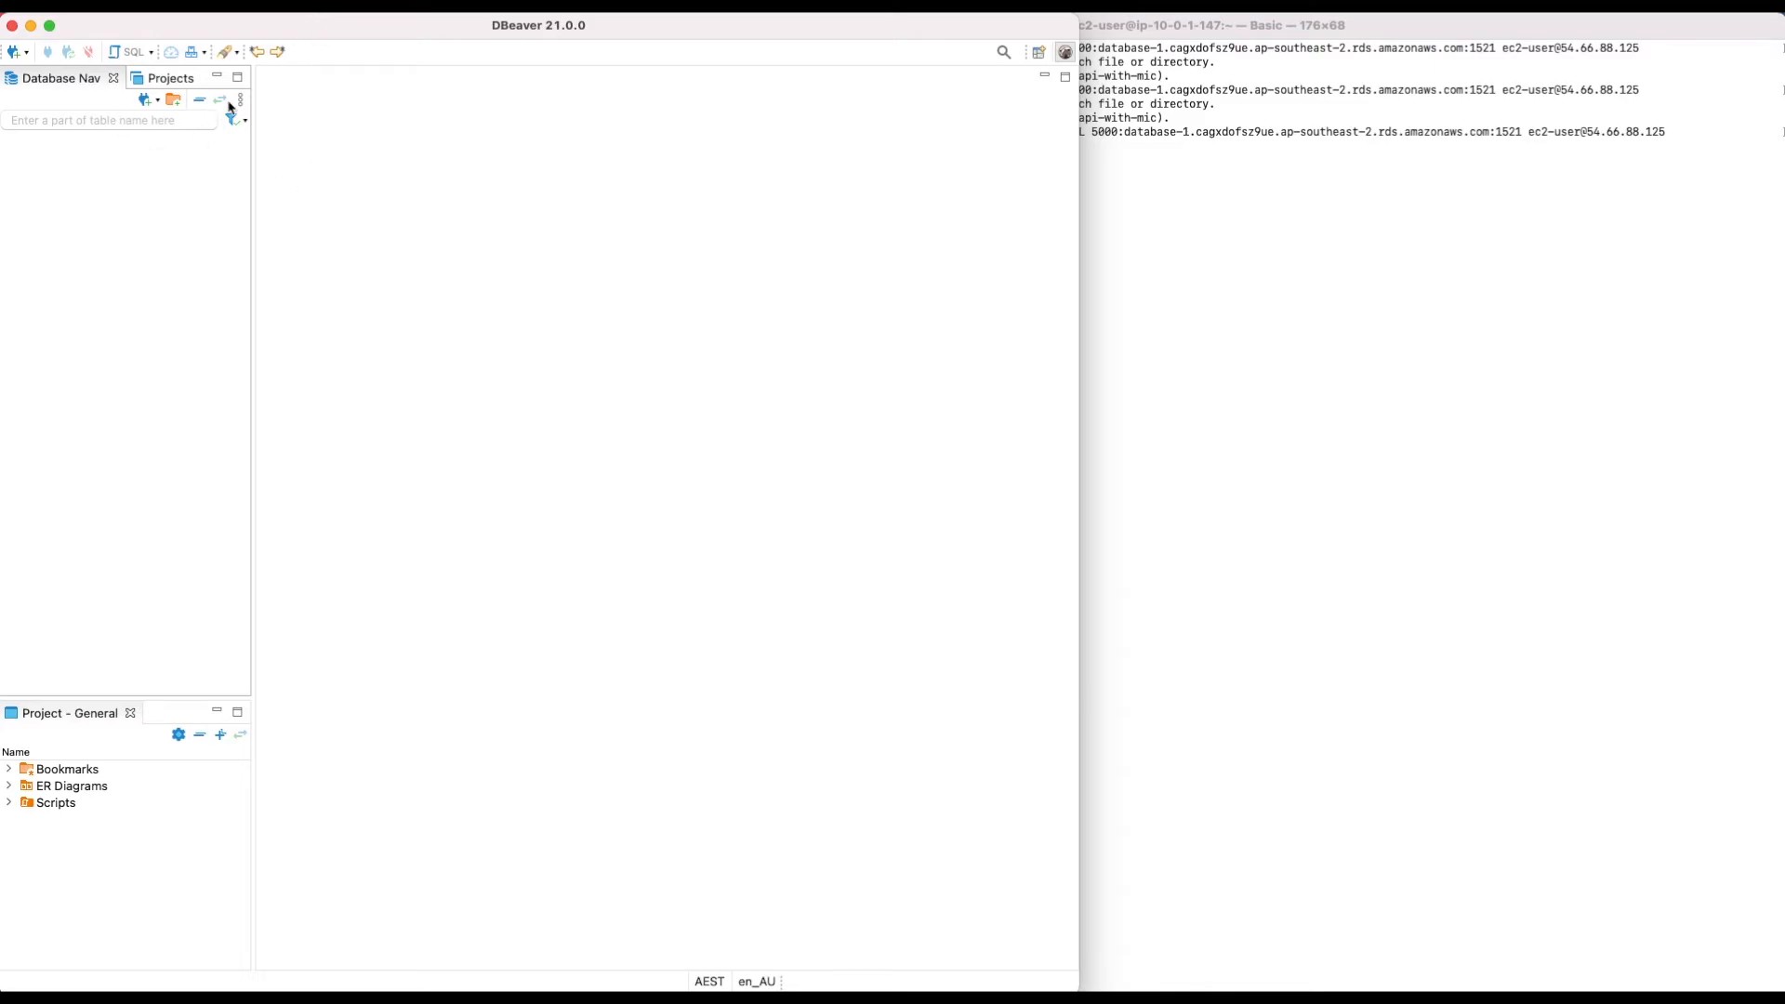
Step: Start a new Oracle connection in DBeaver, reaching settings with host localhost, port 1521, database ORCL
click(414, 5)
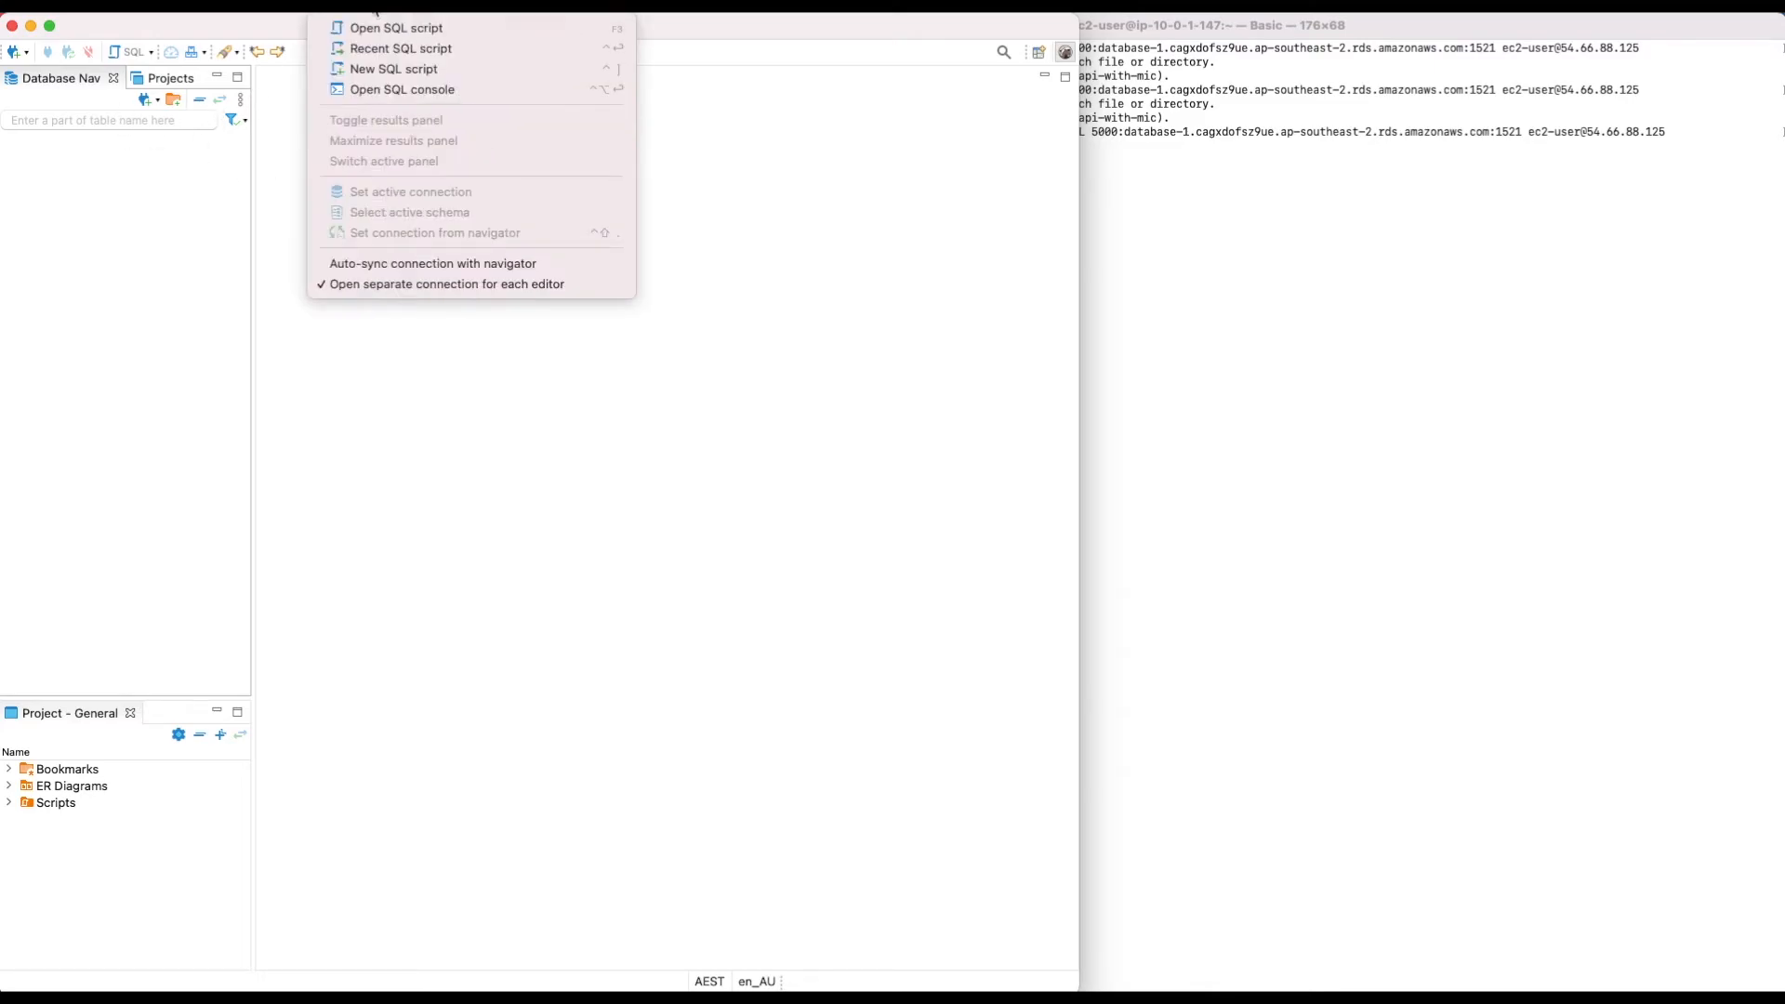
click(444, 35)
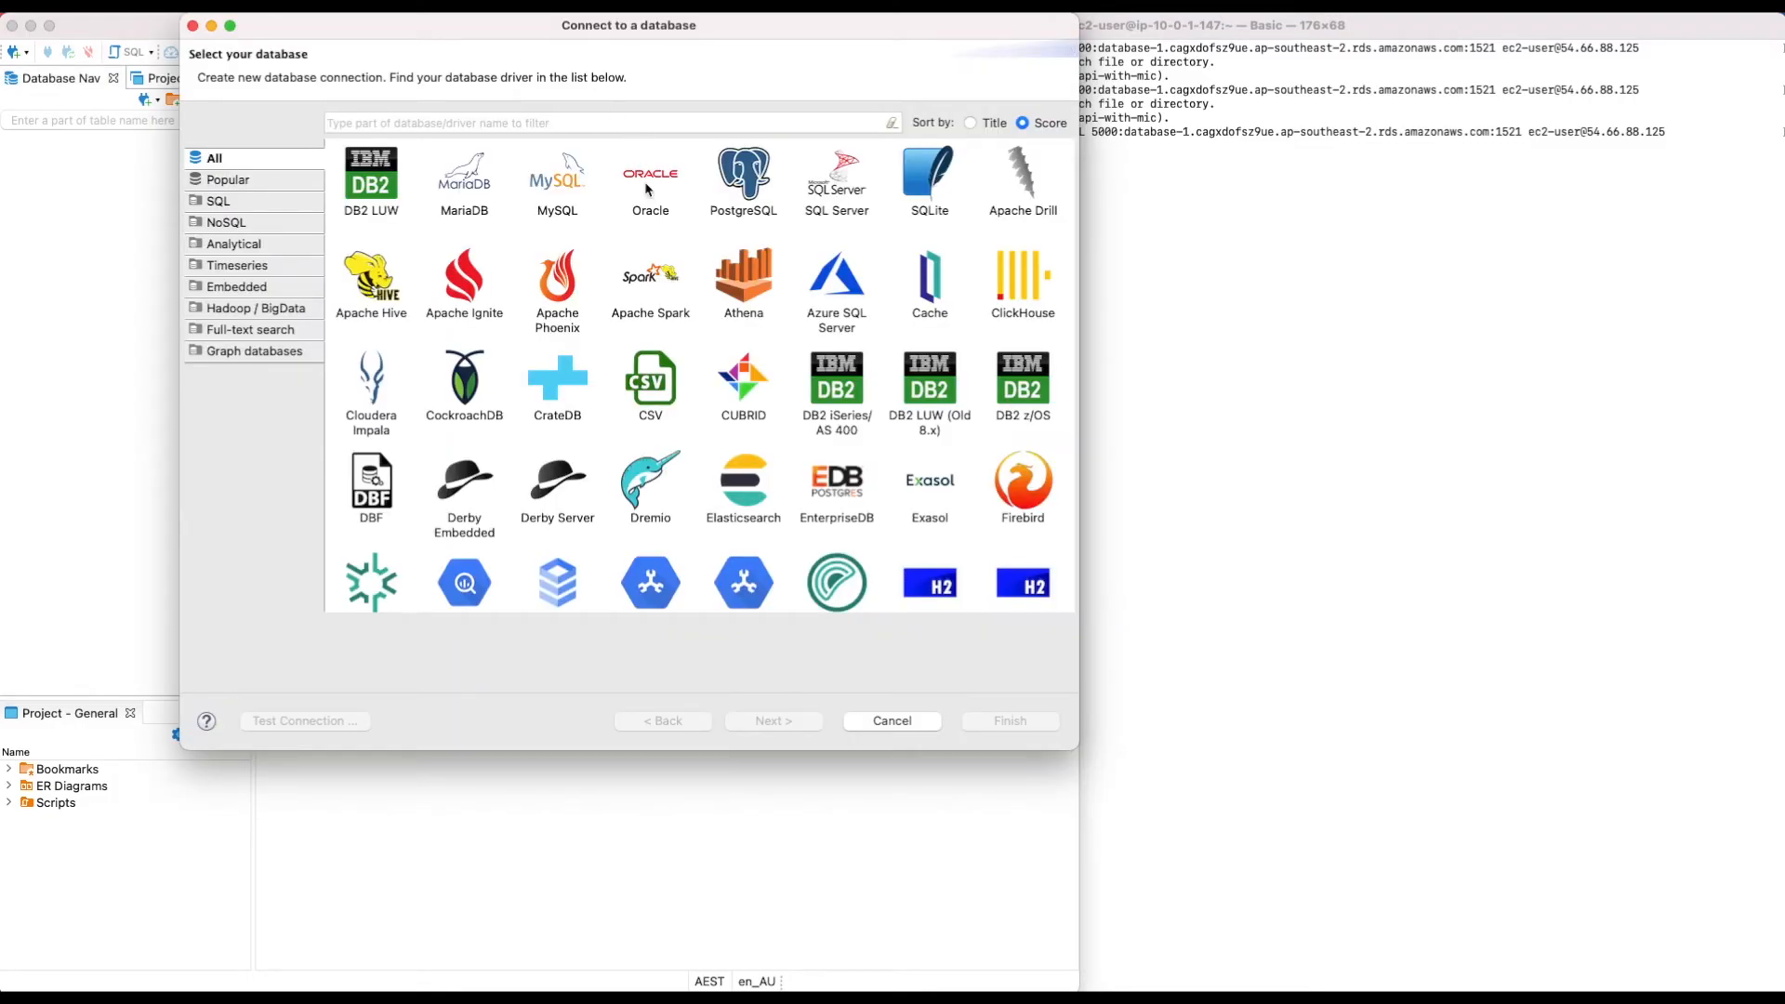
click(647, 187)
click(772, 724)
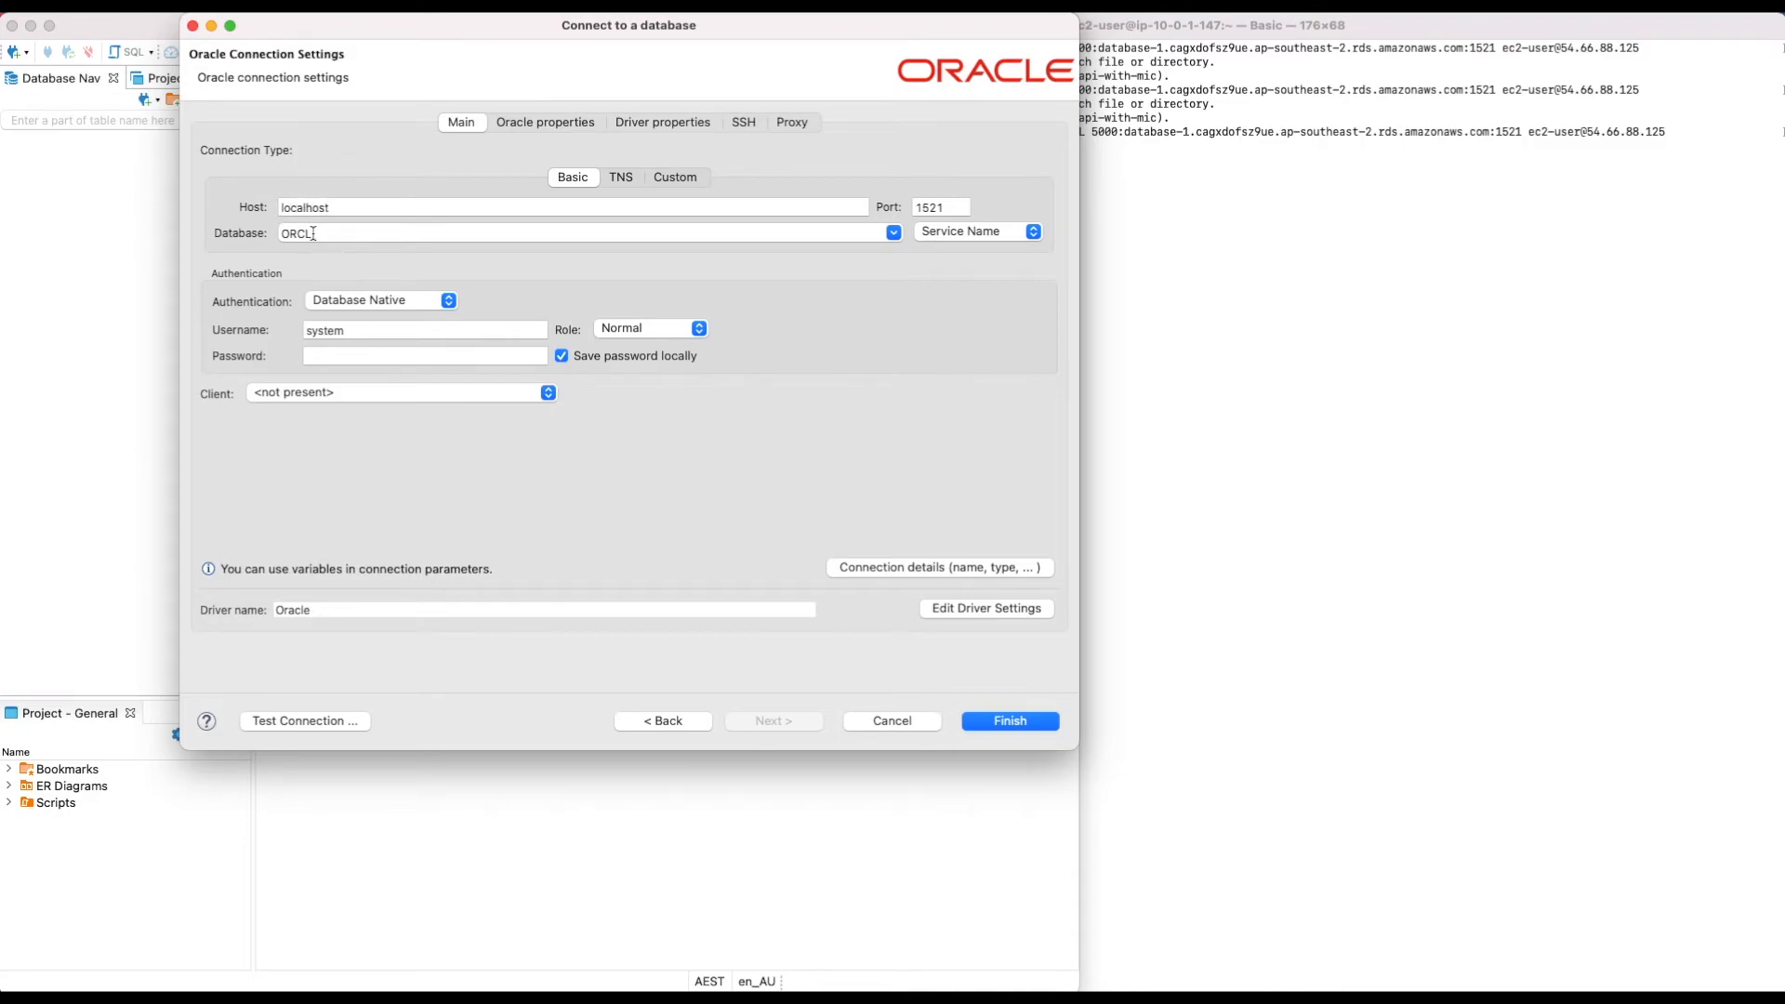
click(1318, 307)
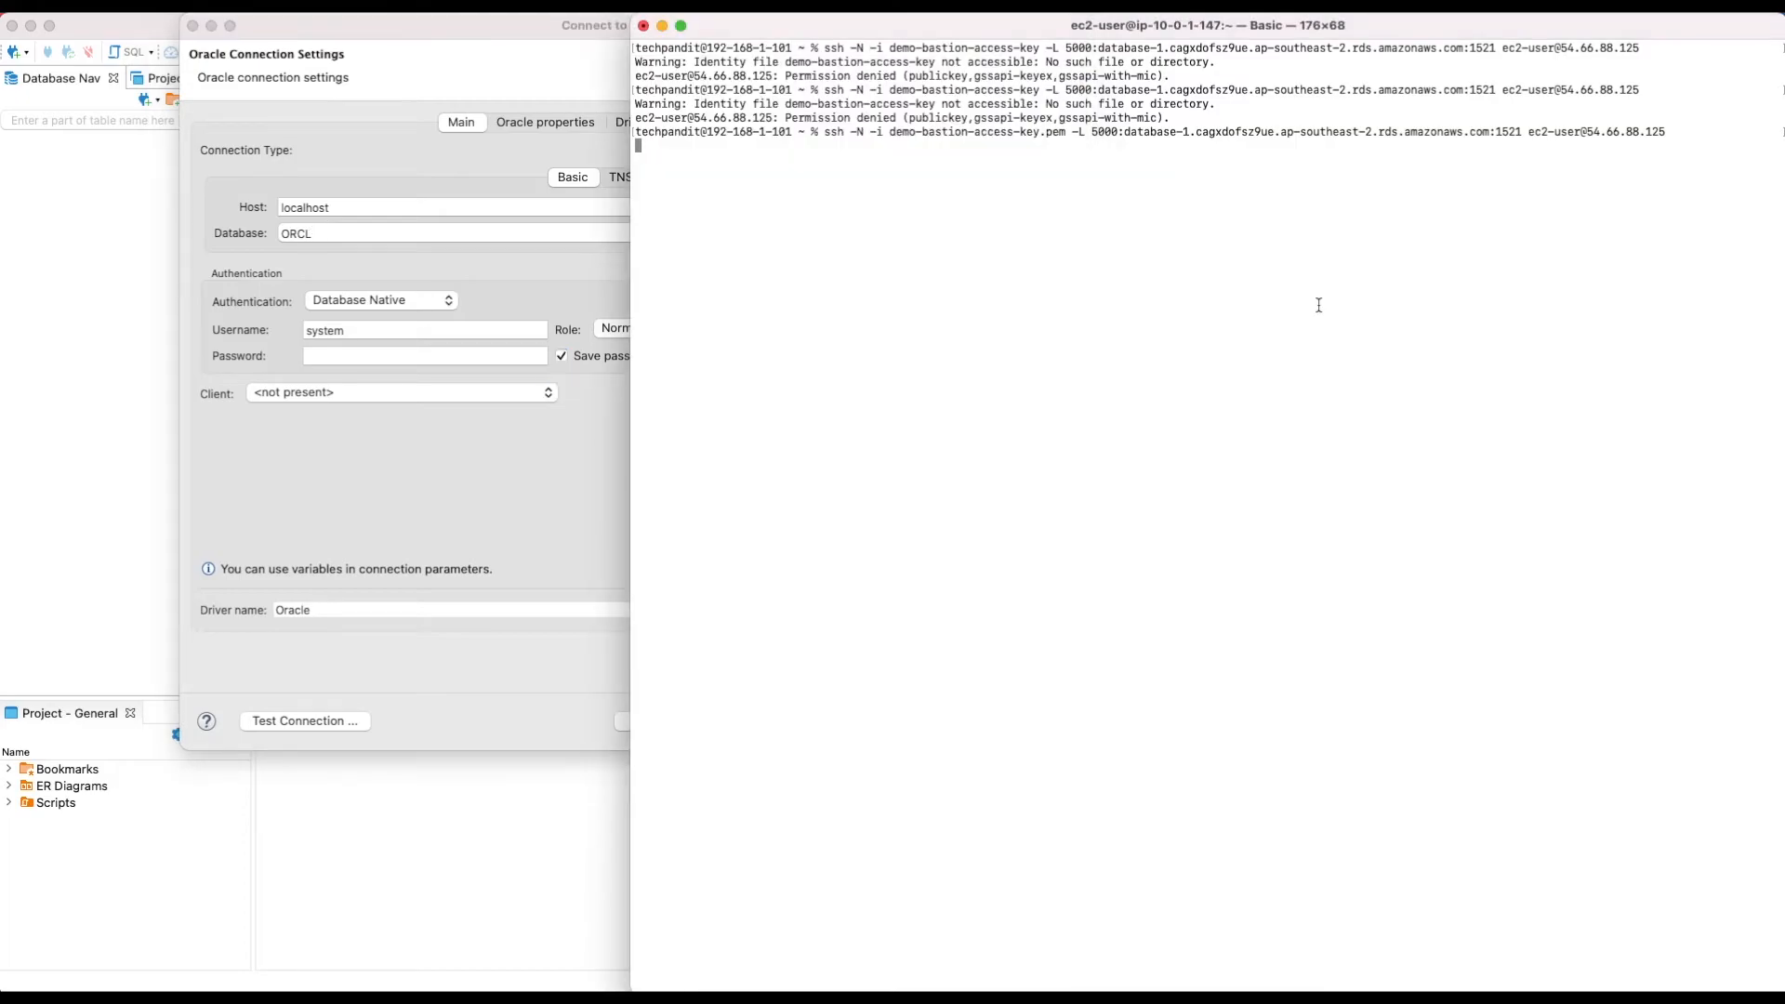
click(83, 311)
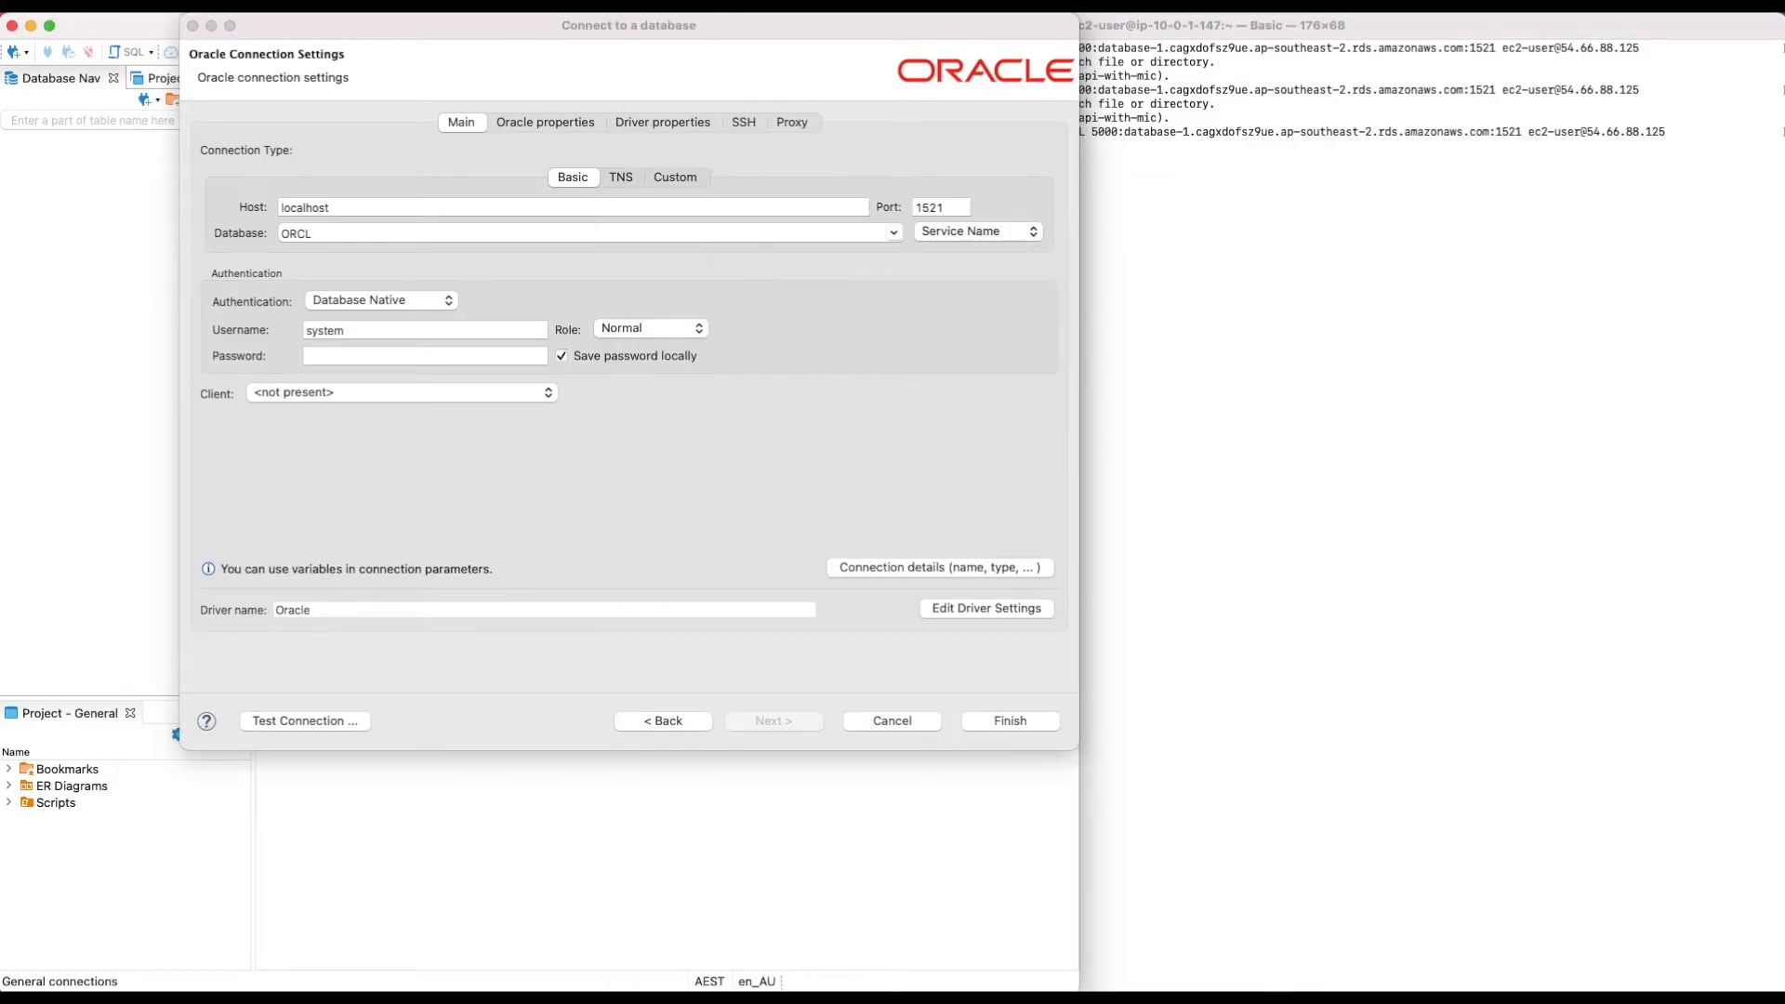
Step: Check database-1's Configuration tab in RDS to confirm the DB name is ORCL
key(super+Tab)
click(1399, 70)
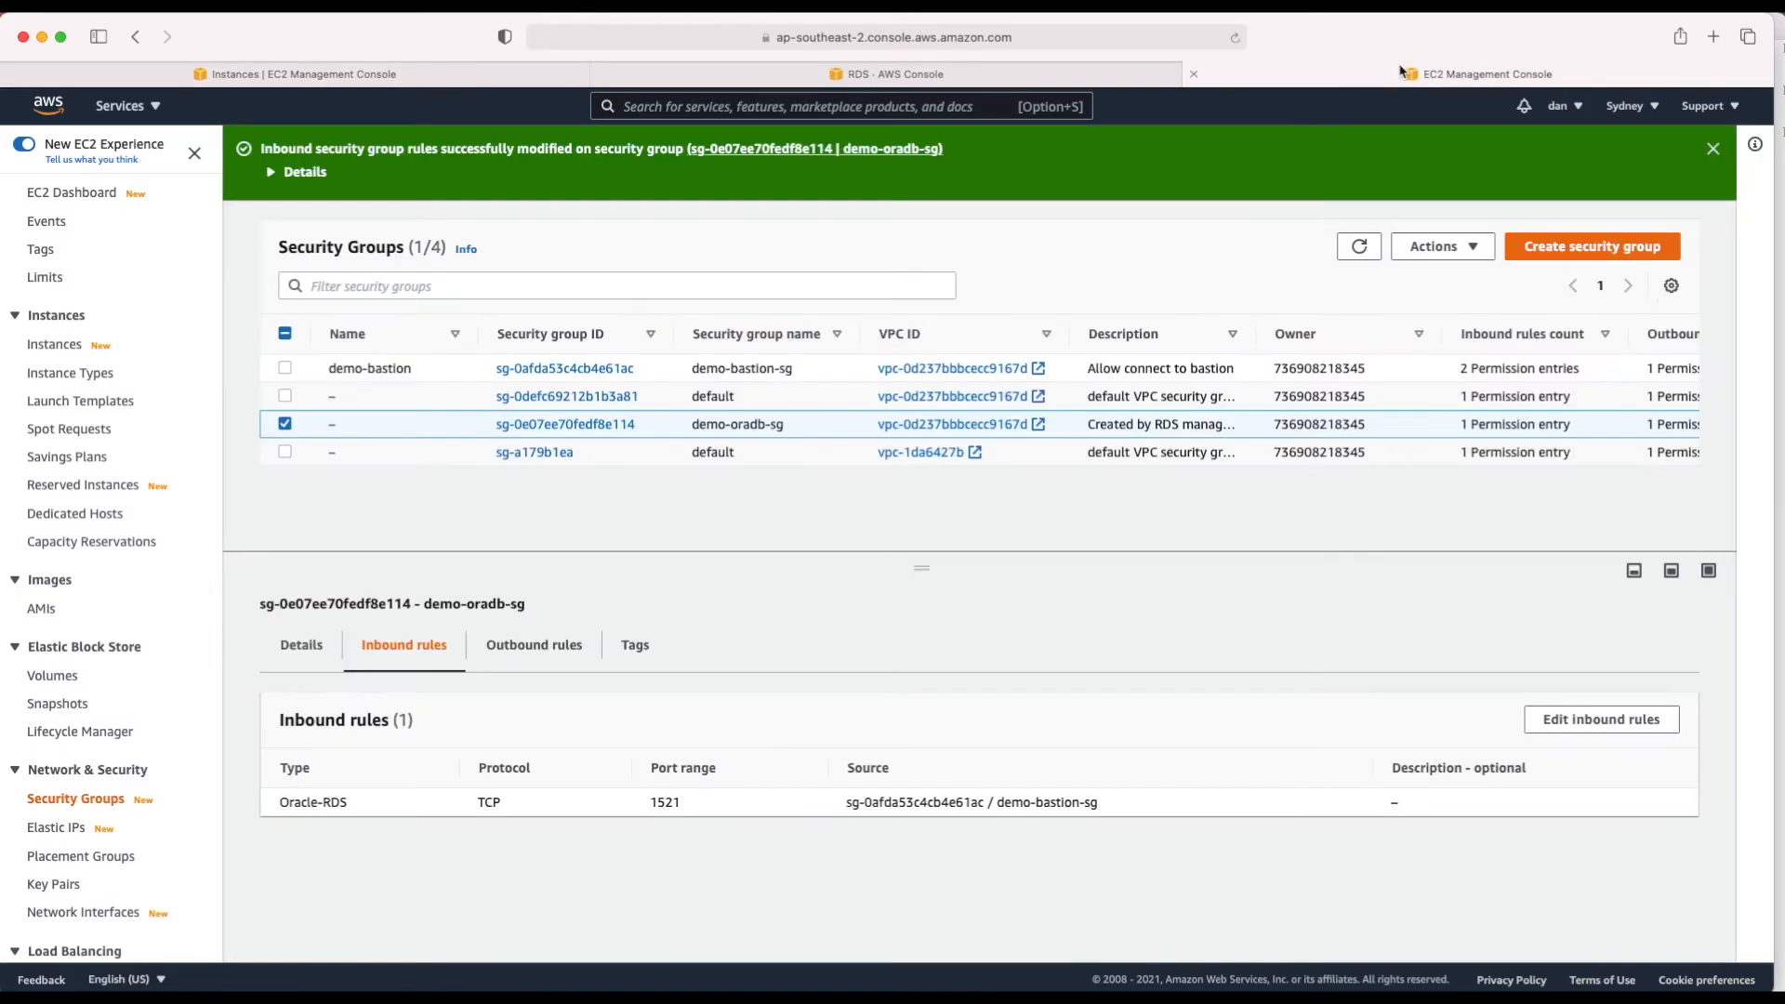
click(960, 79)
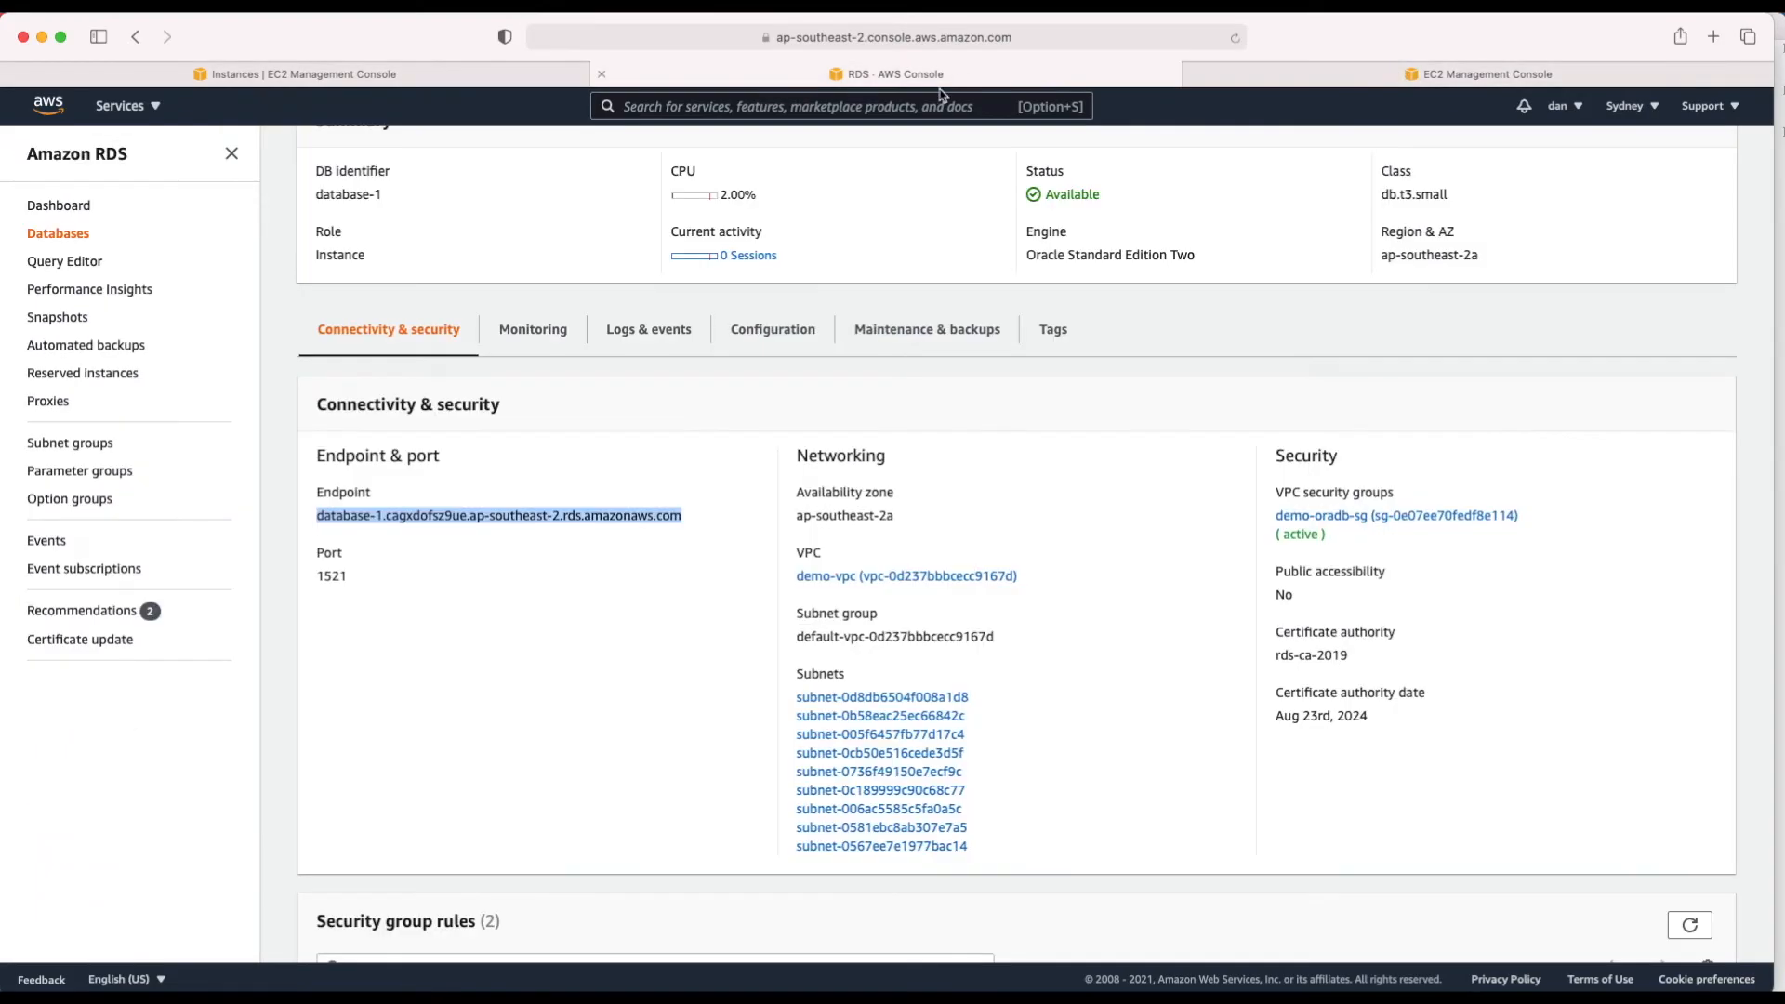
click(799, 336)
scroll(516, 781, down, 3)
double_click(346, 582)
key(super+Tab)
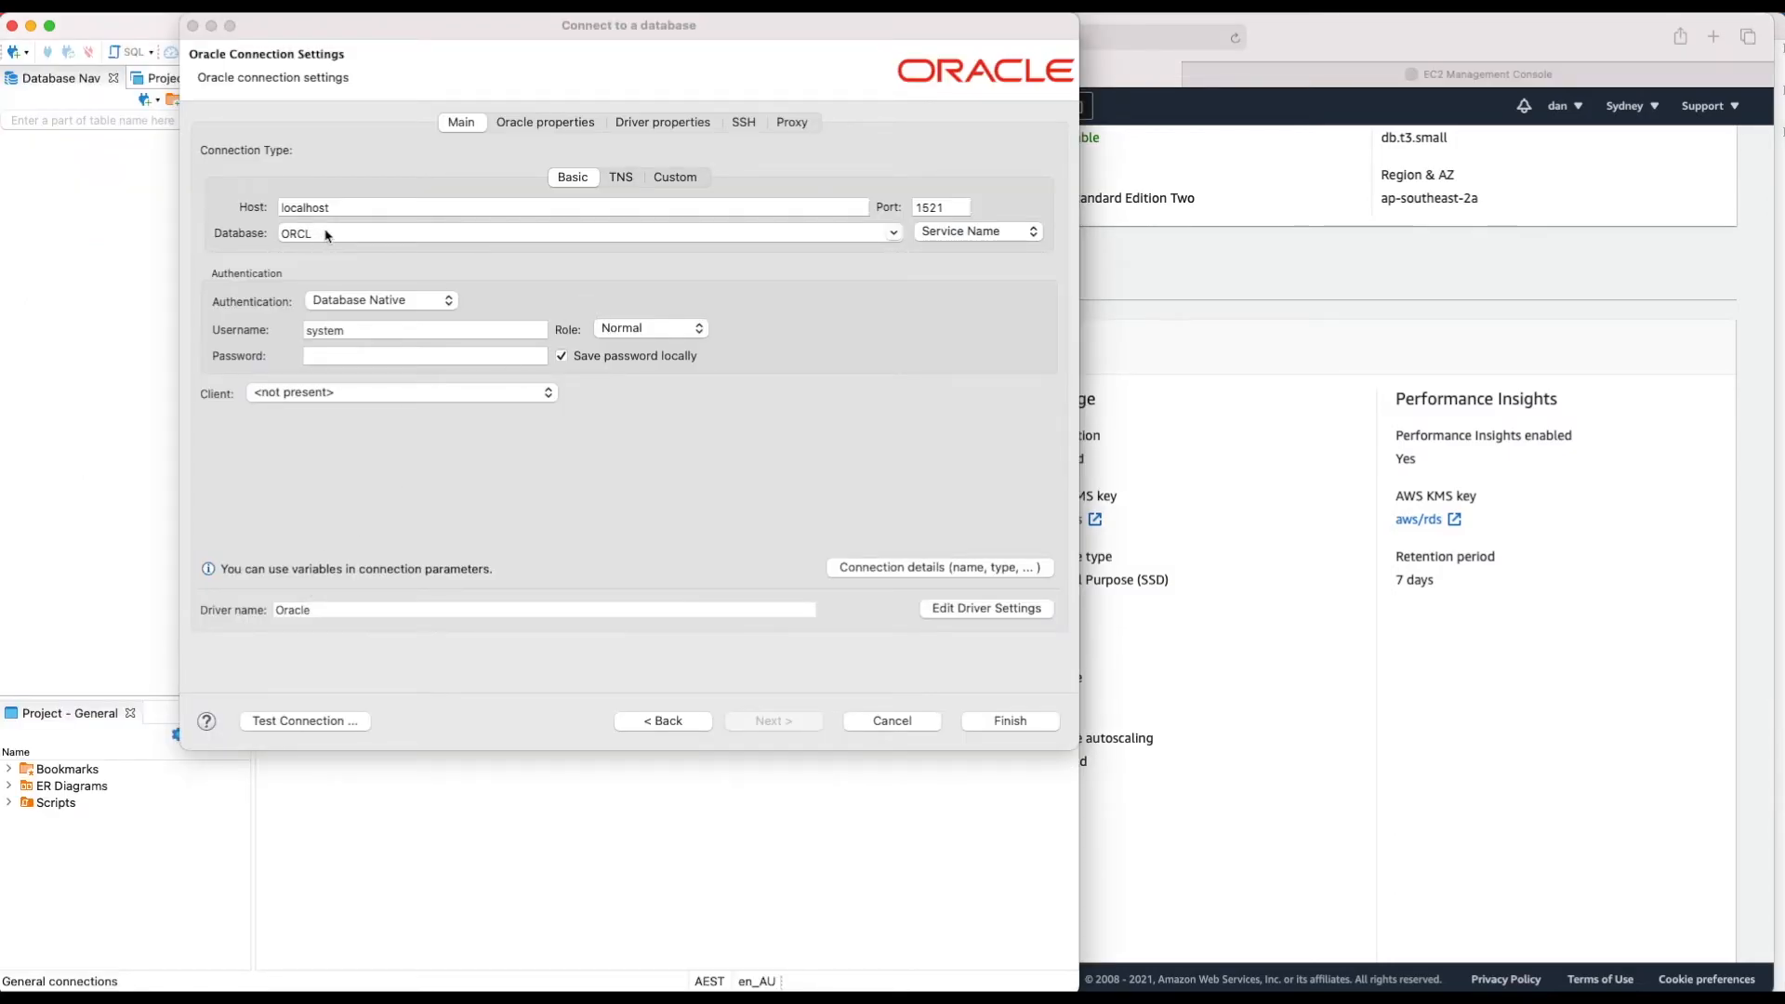
Step: Change the DBeaver connection port from 1521 to 5000, then view the RDS connectivity and security details
click(954, 210)
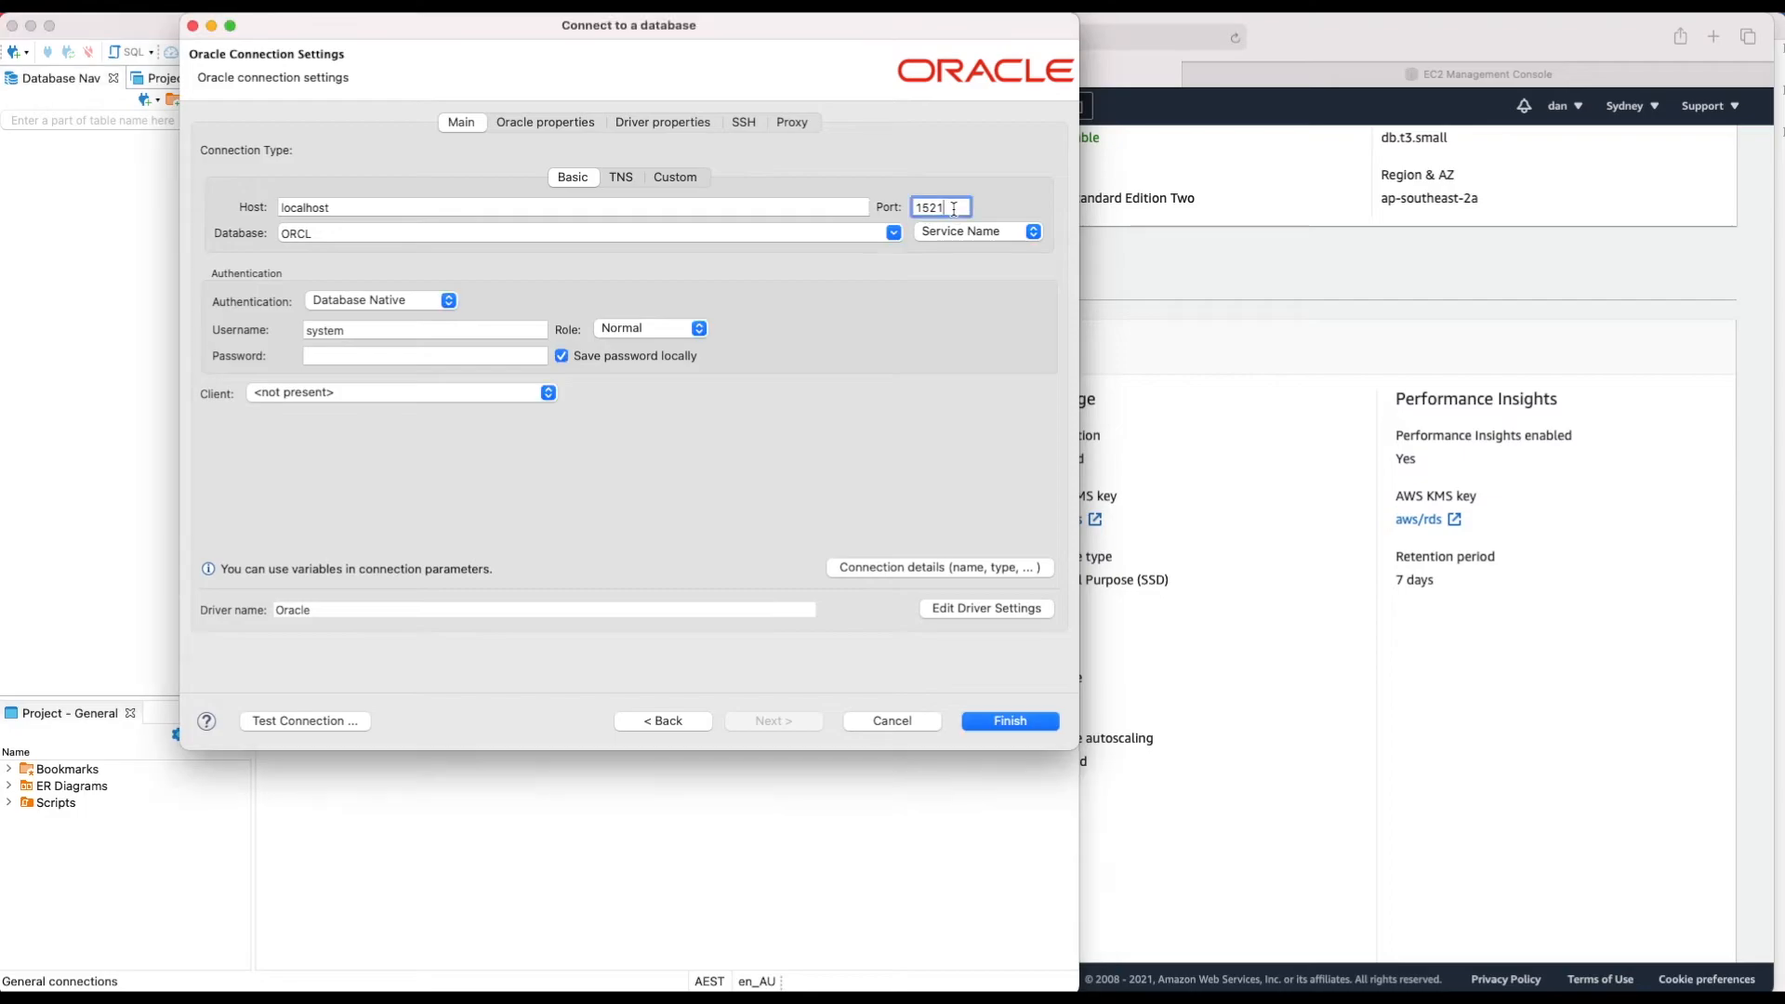
drag(954, 210, 902, 214)
text(5000)
double_click(344, 327)
key(super+Tab)
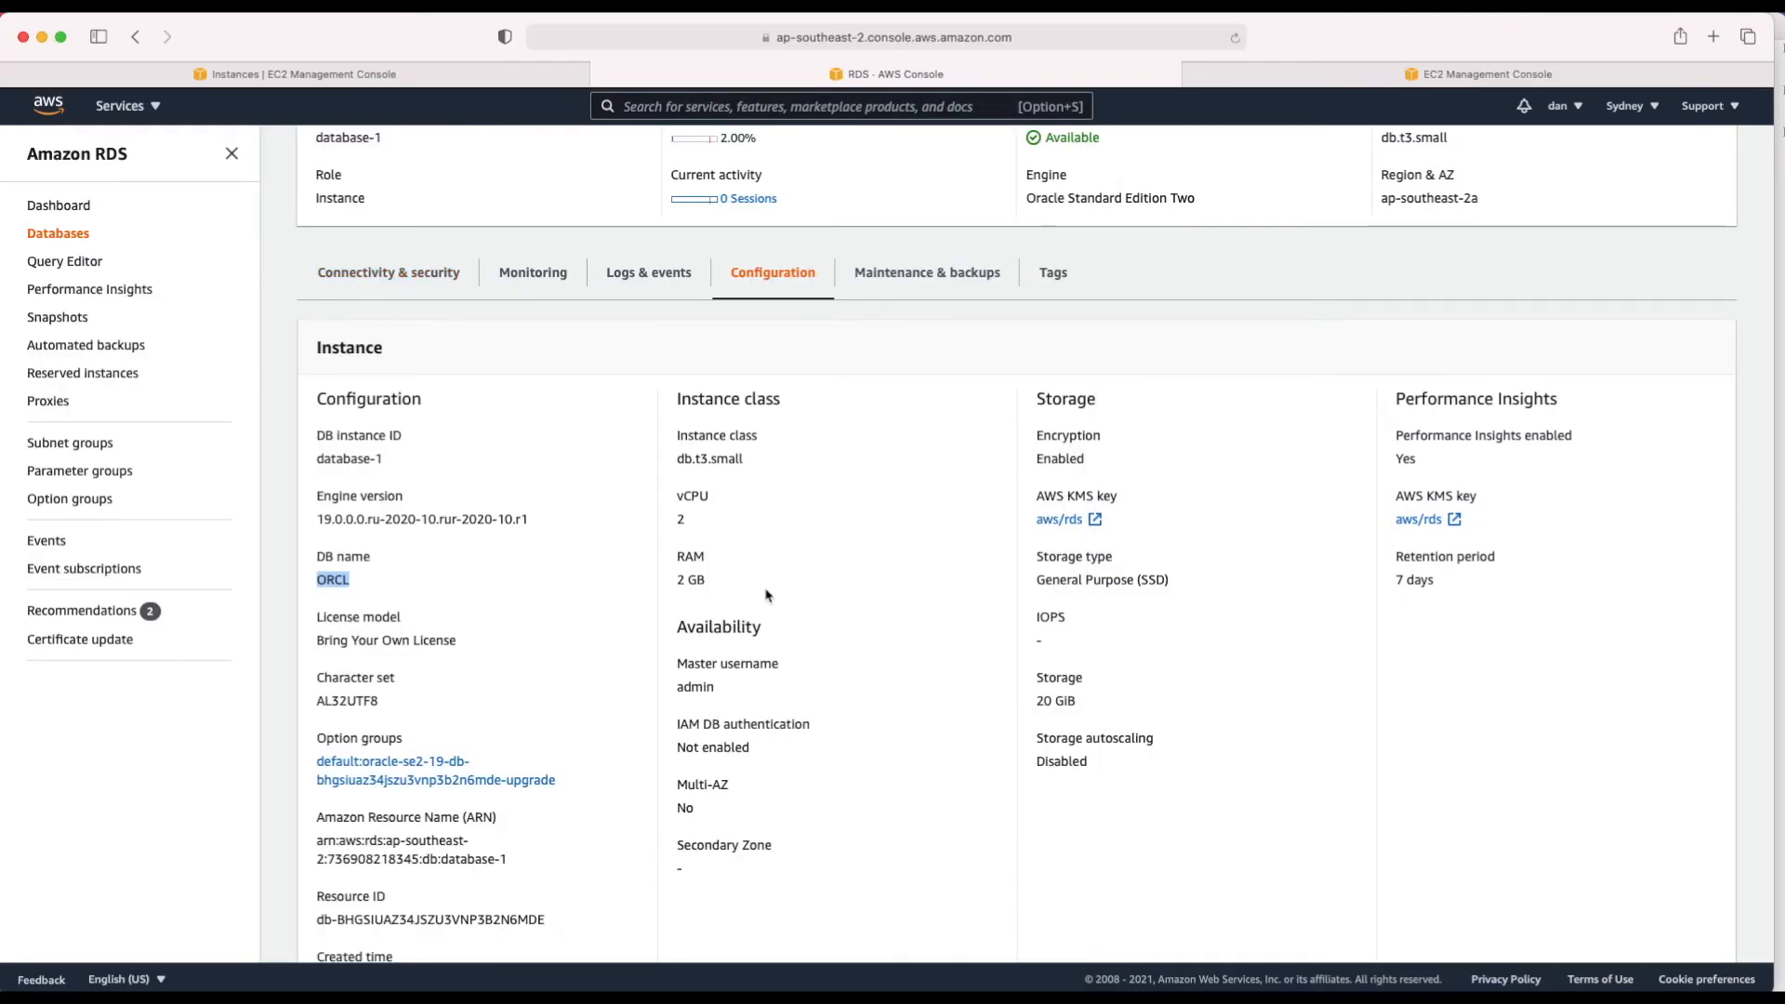
scroll(521, 667, down, 1)
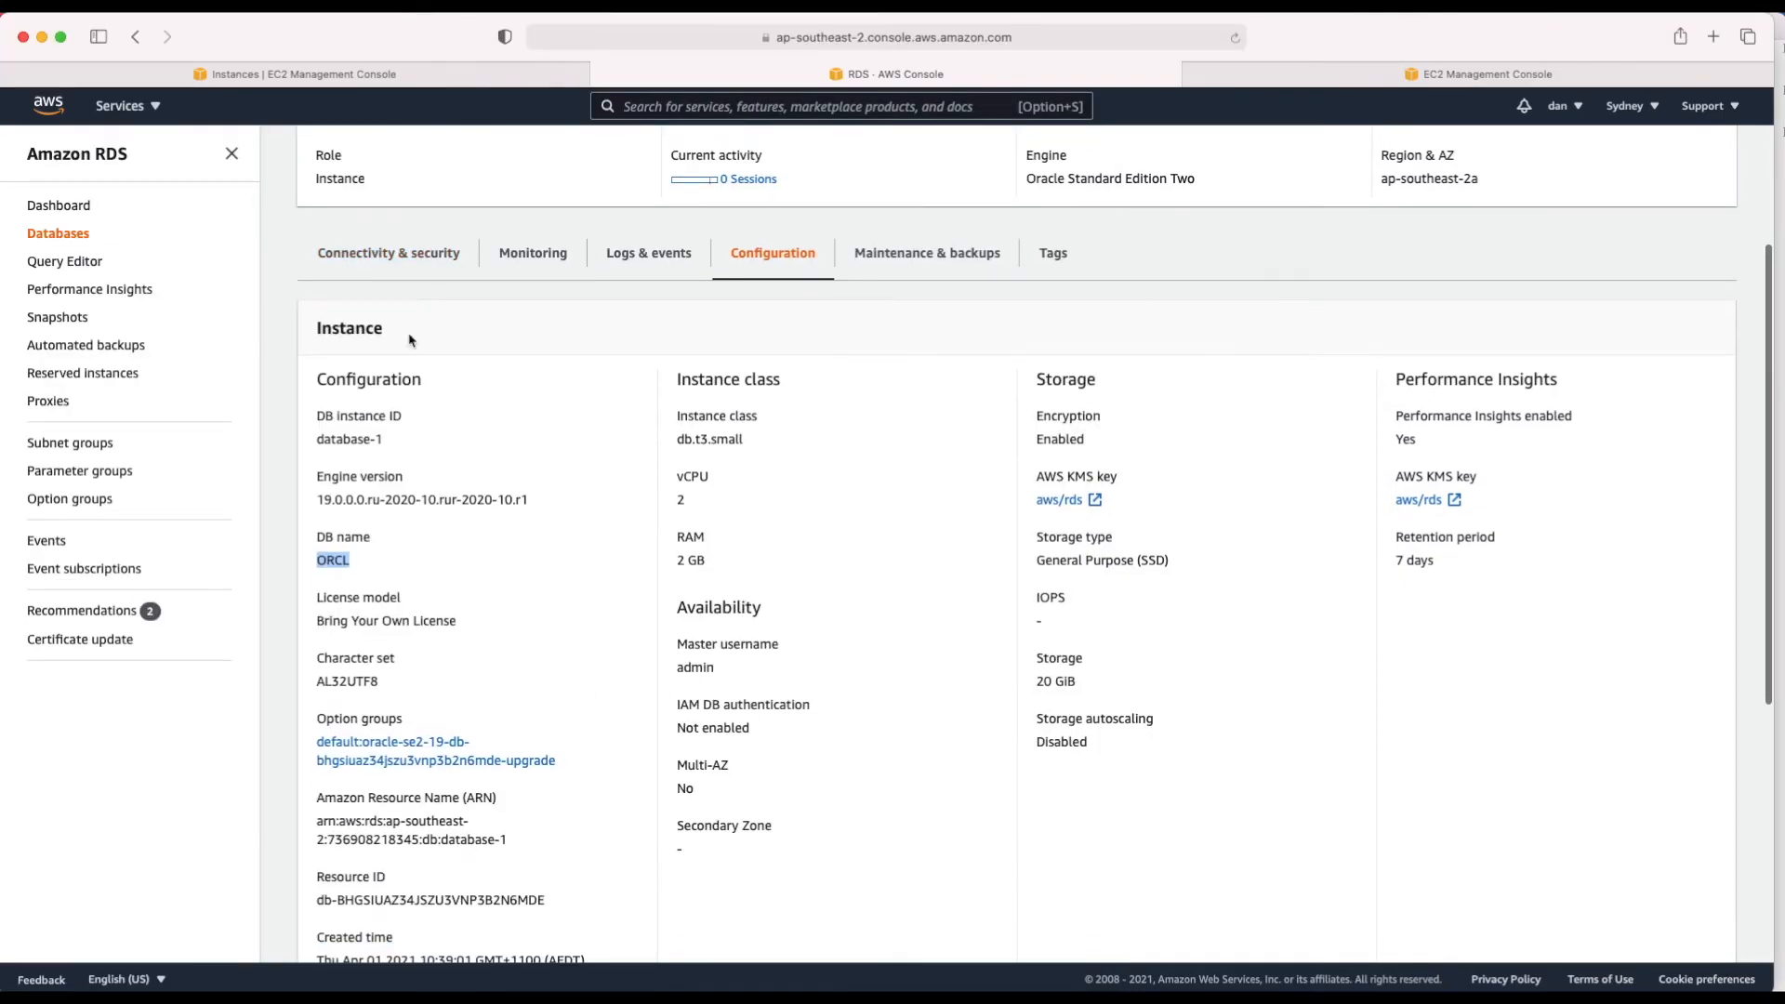
click(409, 268)
Step: Enter username admin and the database password, then pass the connection test against Oracle Database 19c
key(super+Tab)
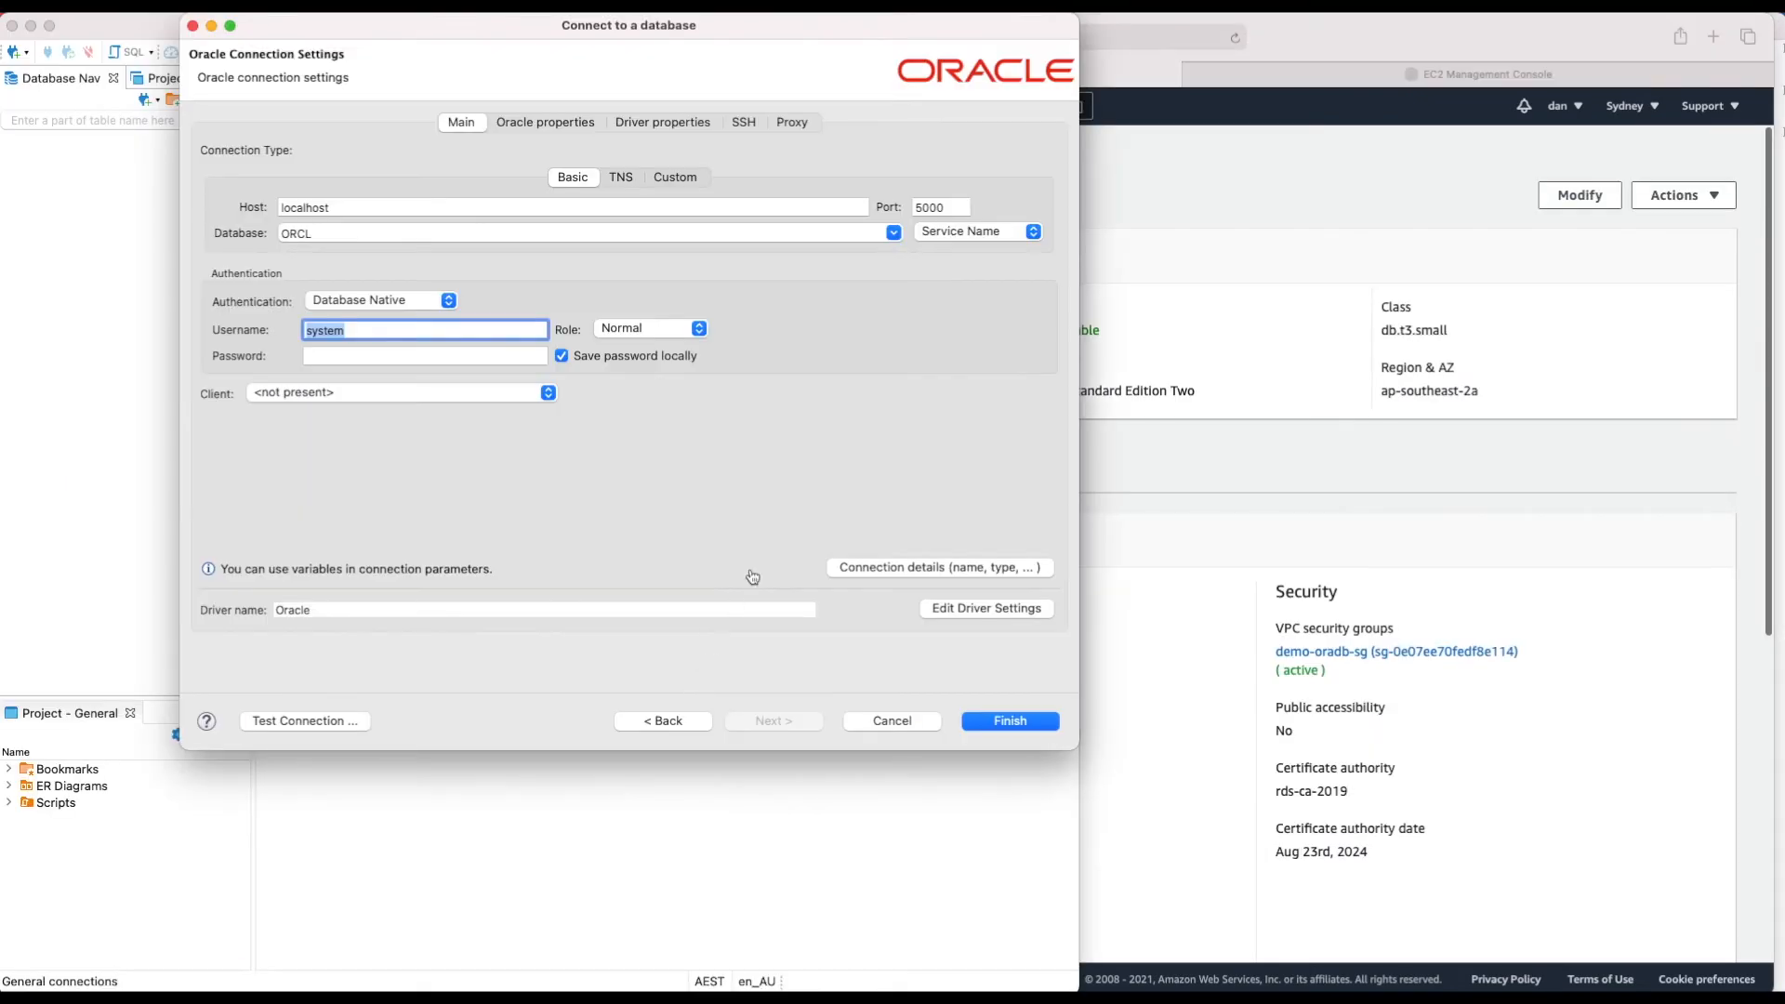
text(admin)
key(Tab)
text(•••••••••)
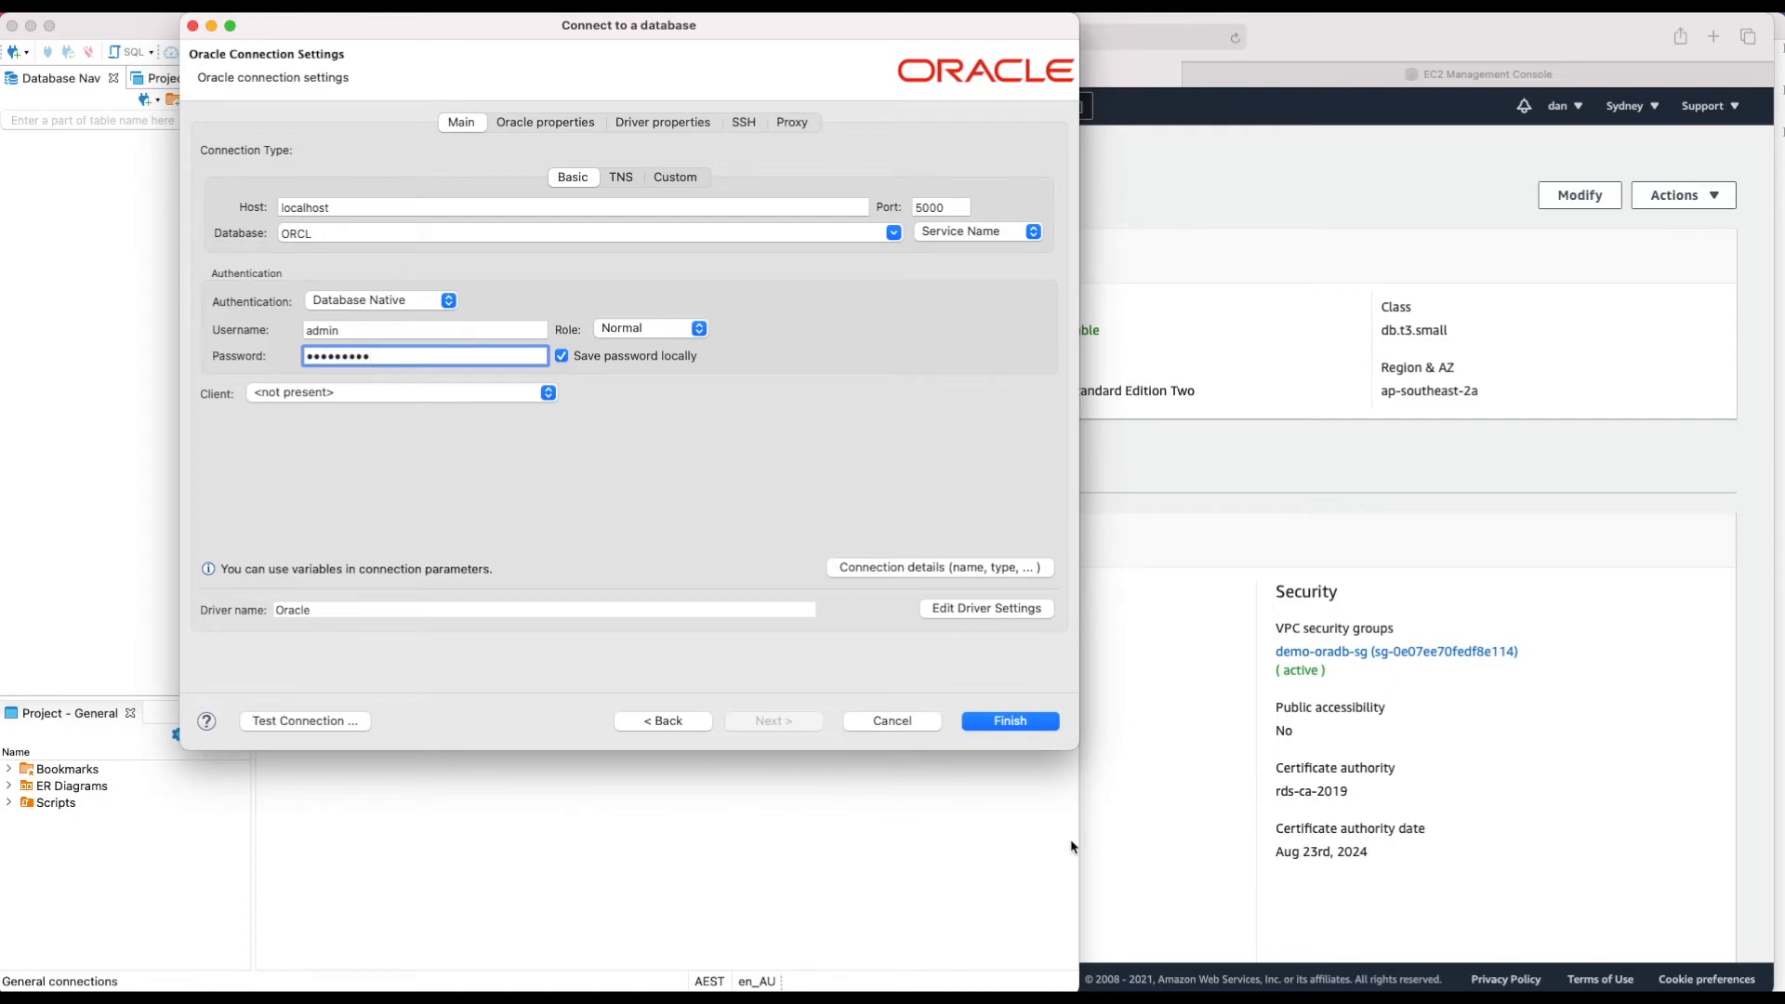
click(307, 721)
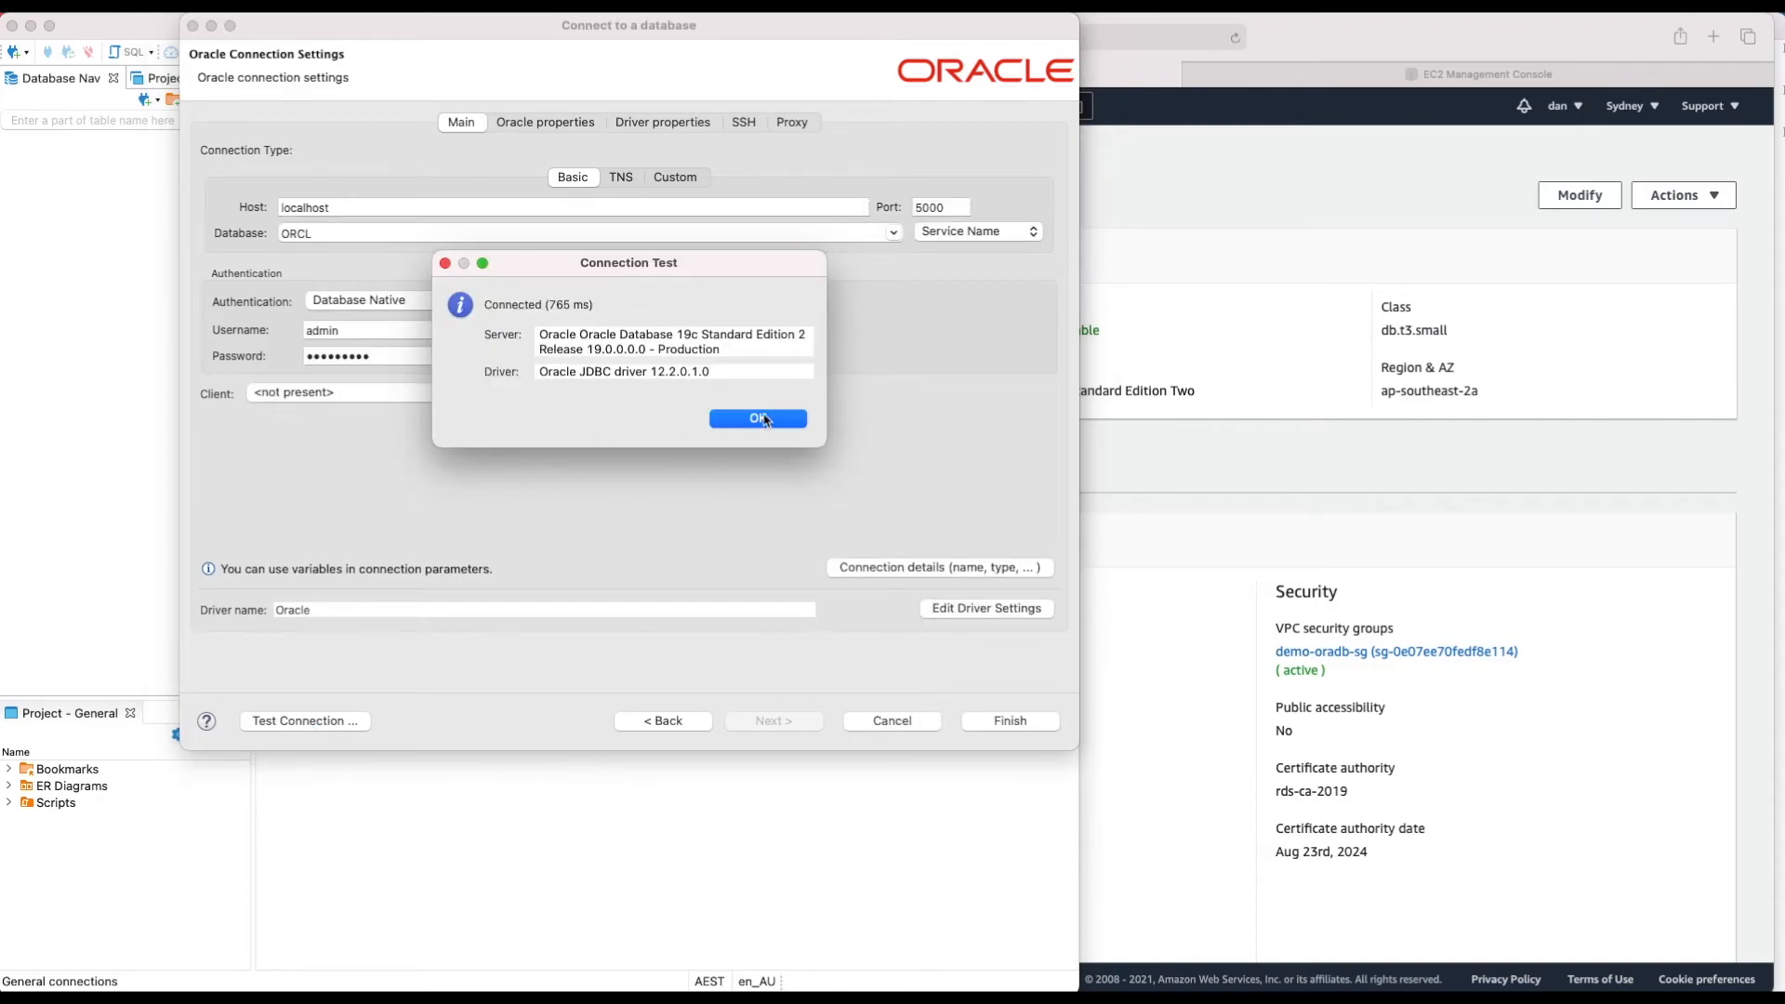
click(761, 419)
key(super+Tab)
key(super+Tab)
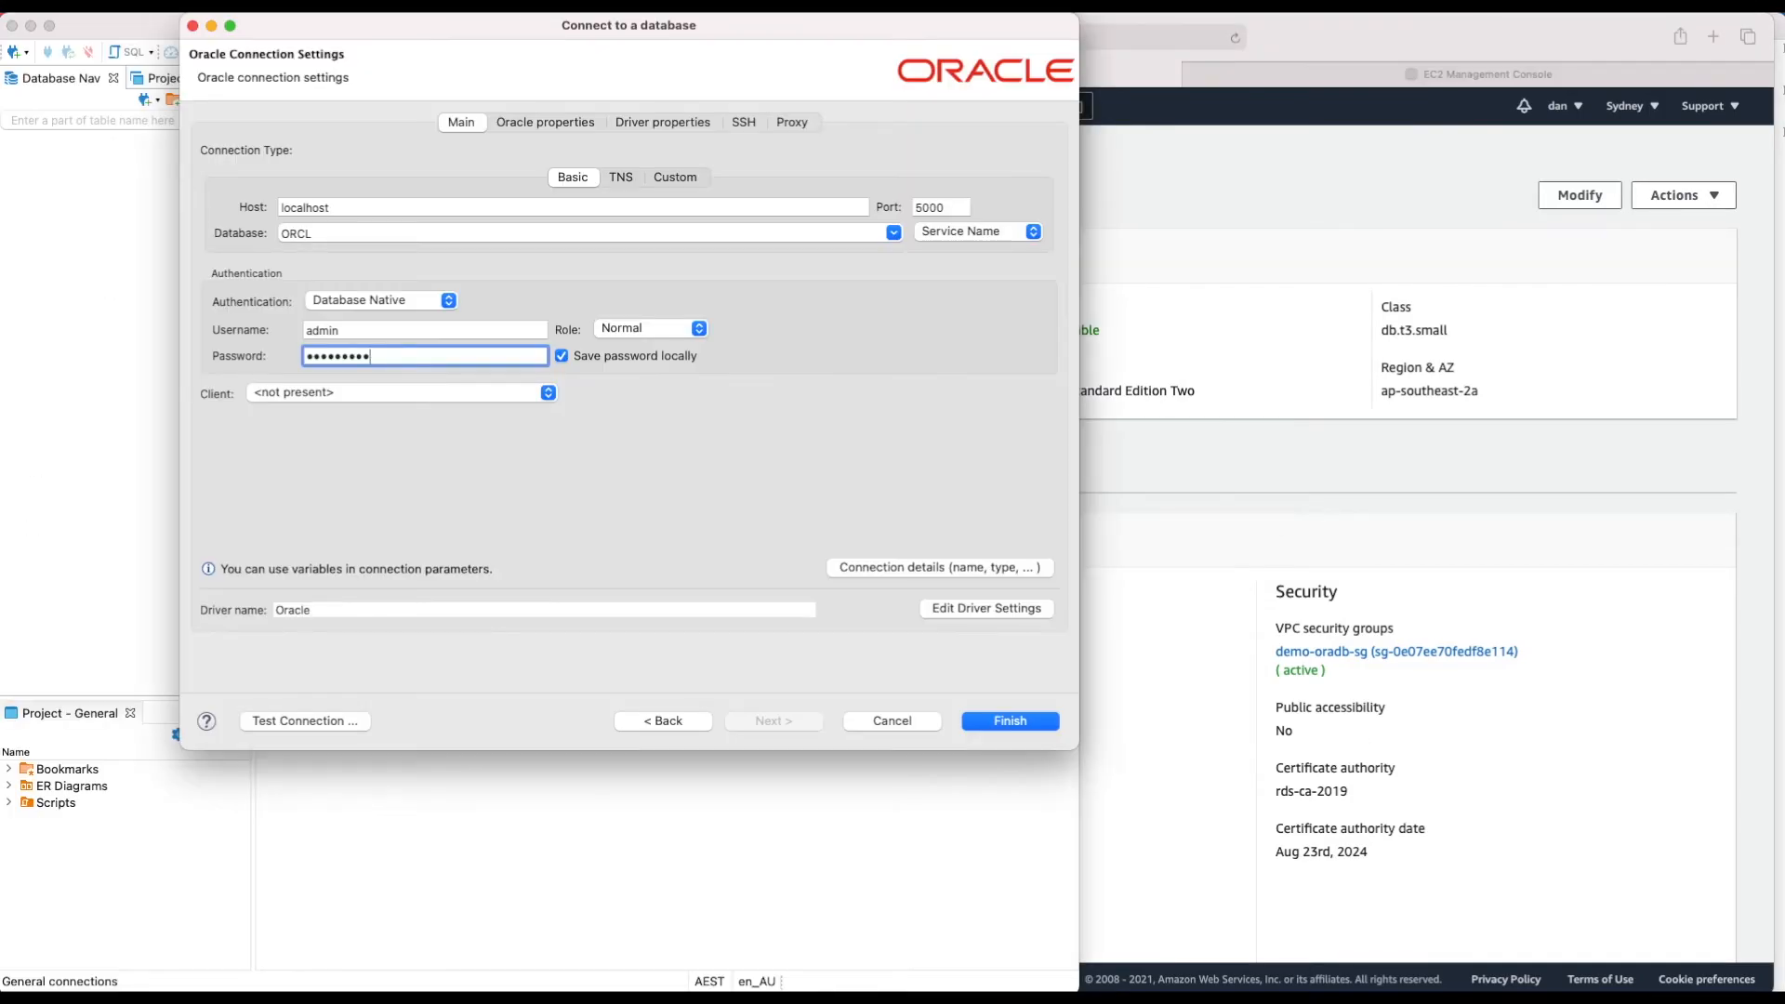
key(super+Tab)
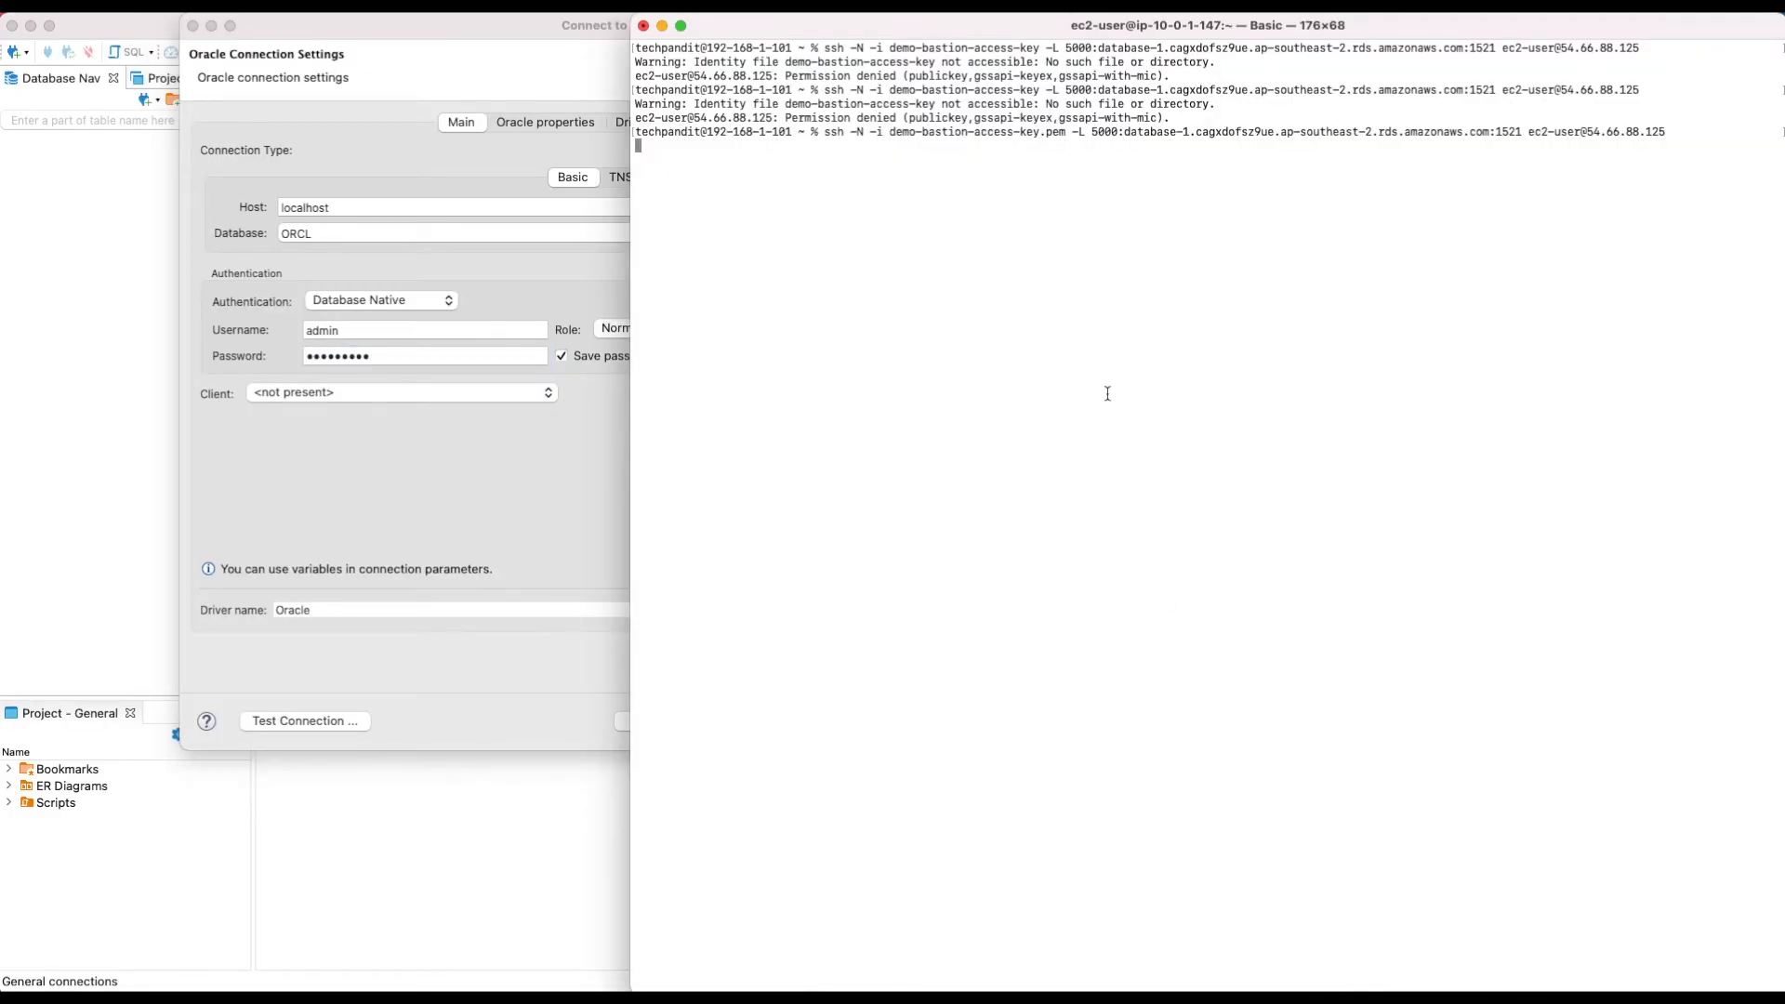
Step: Stop the SSH tunnel and confirm the localhost:5000 connection test now fails with connection refused
key(ctrl+c)
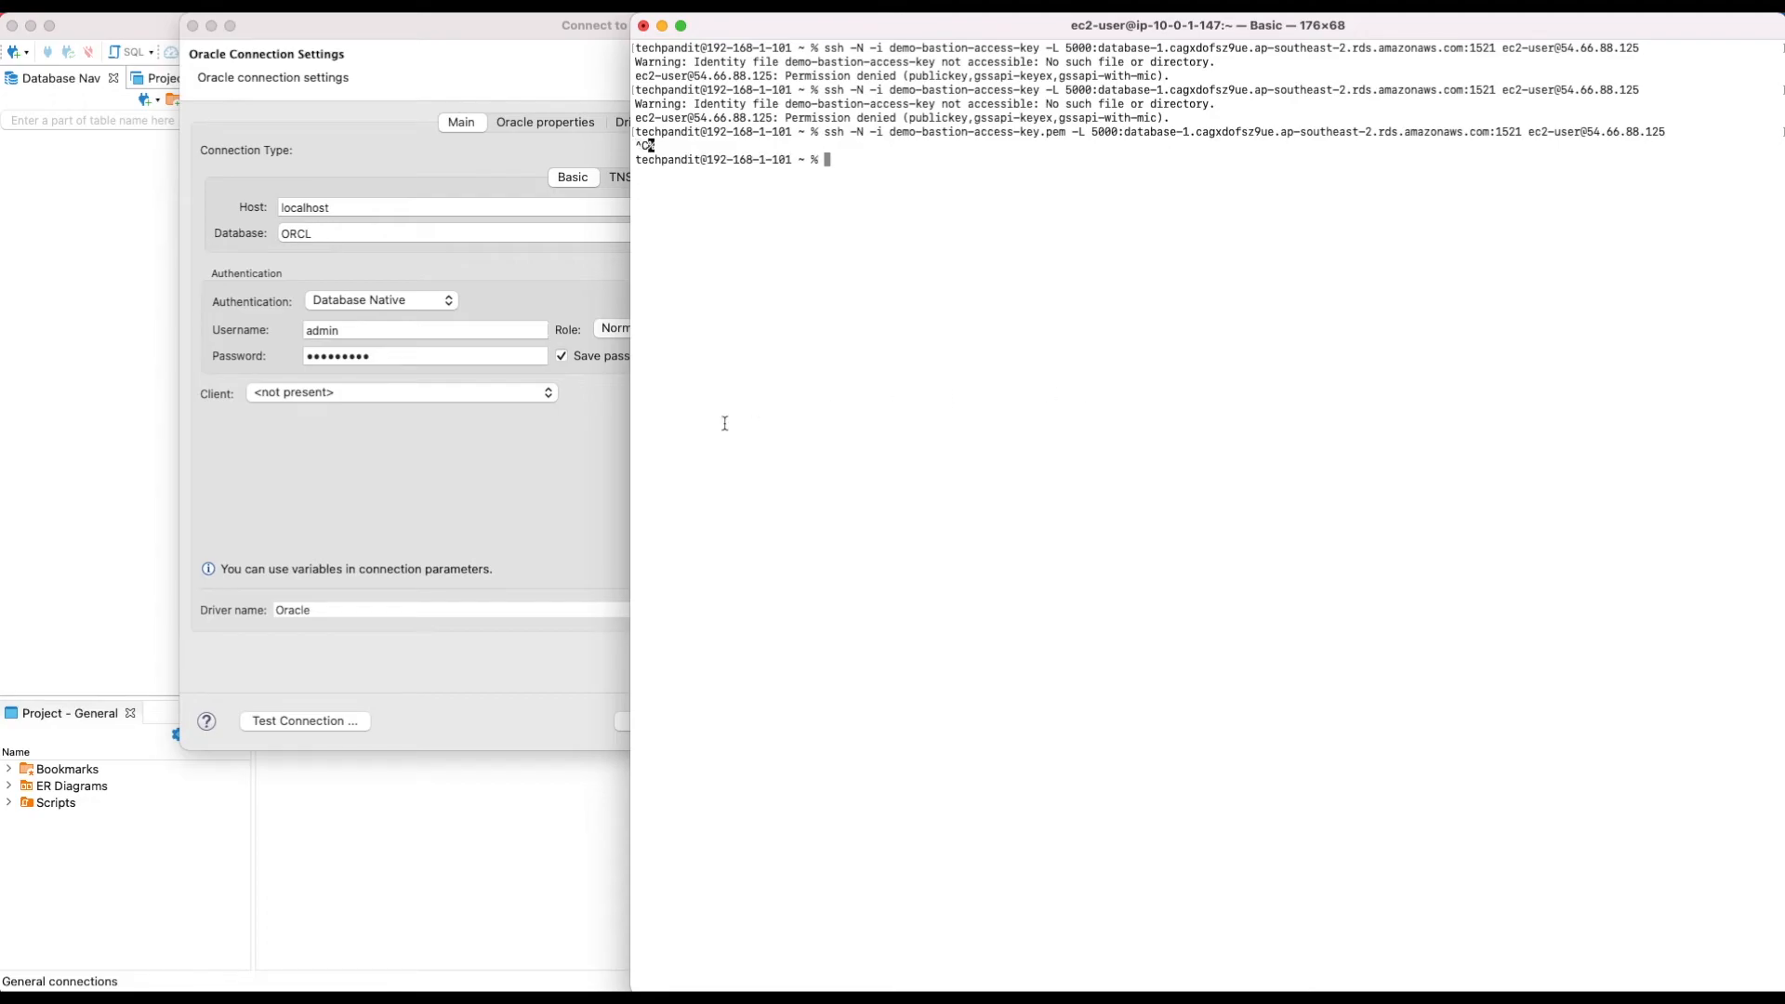
click(498, 516)
click(307, 725)
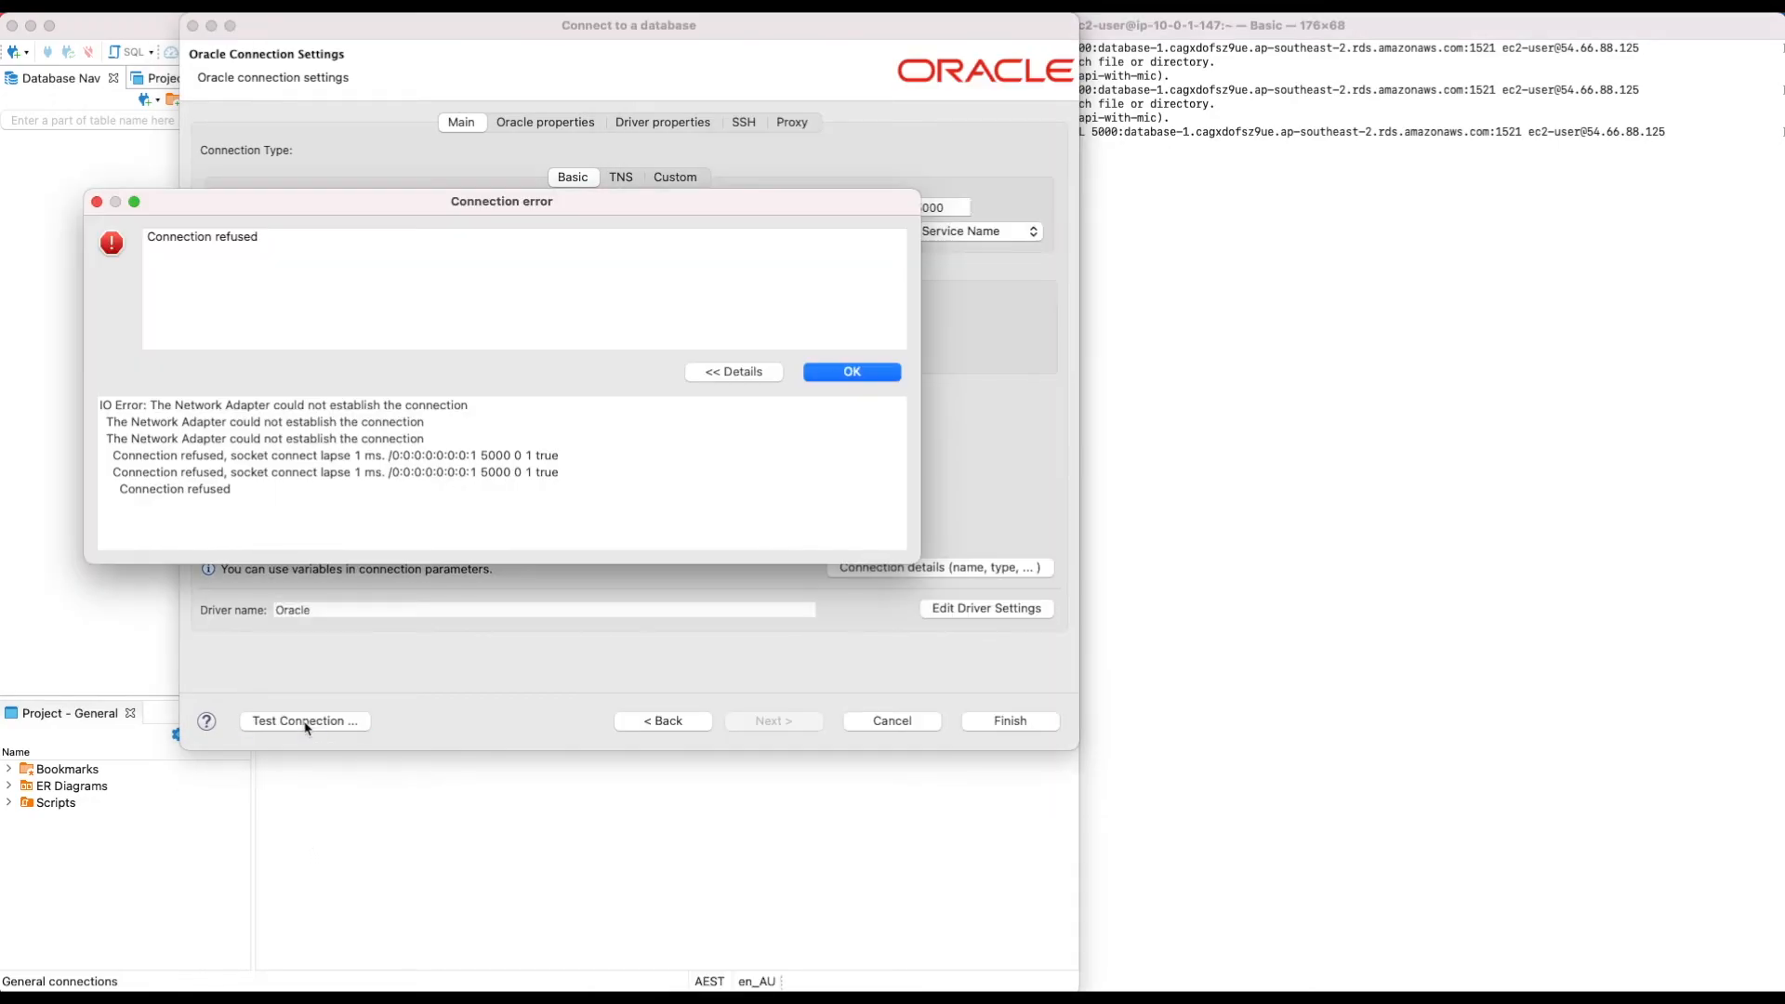
click(863, 377)
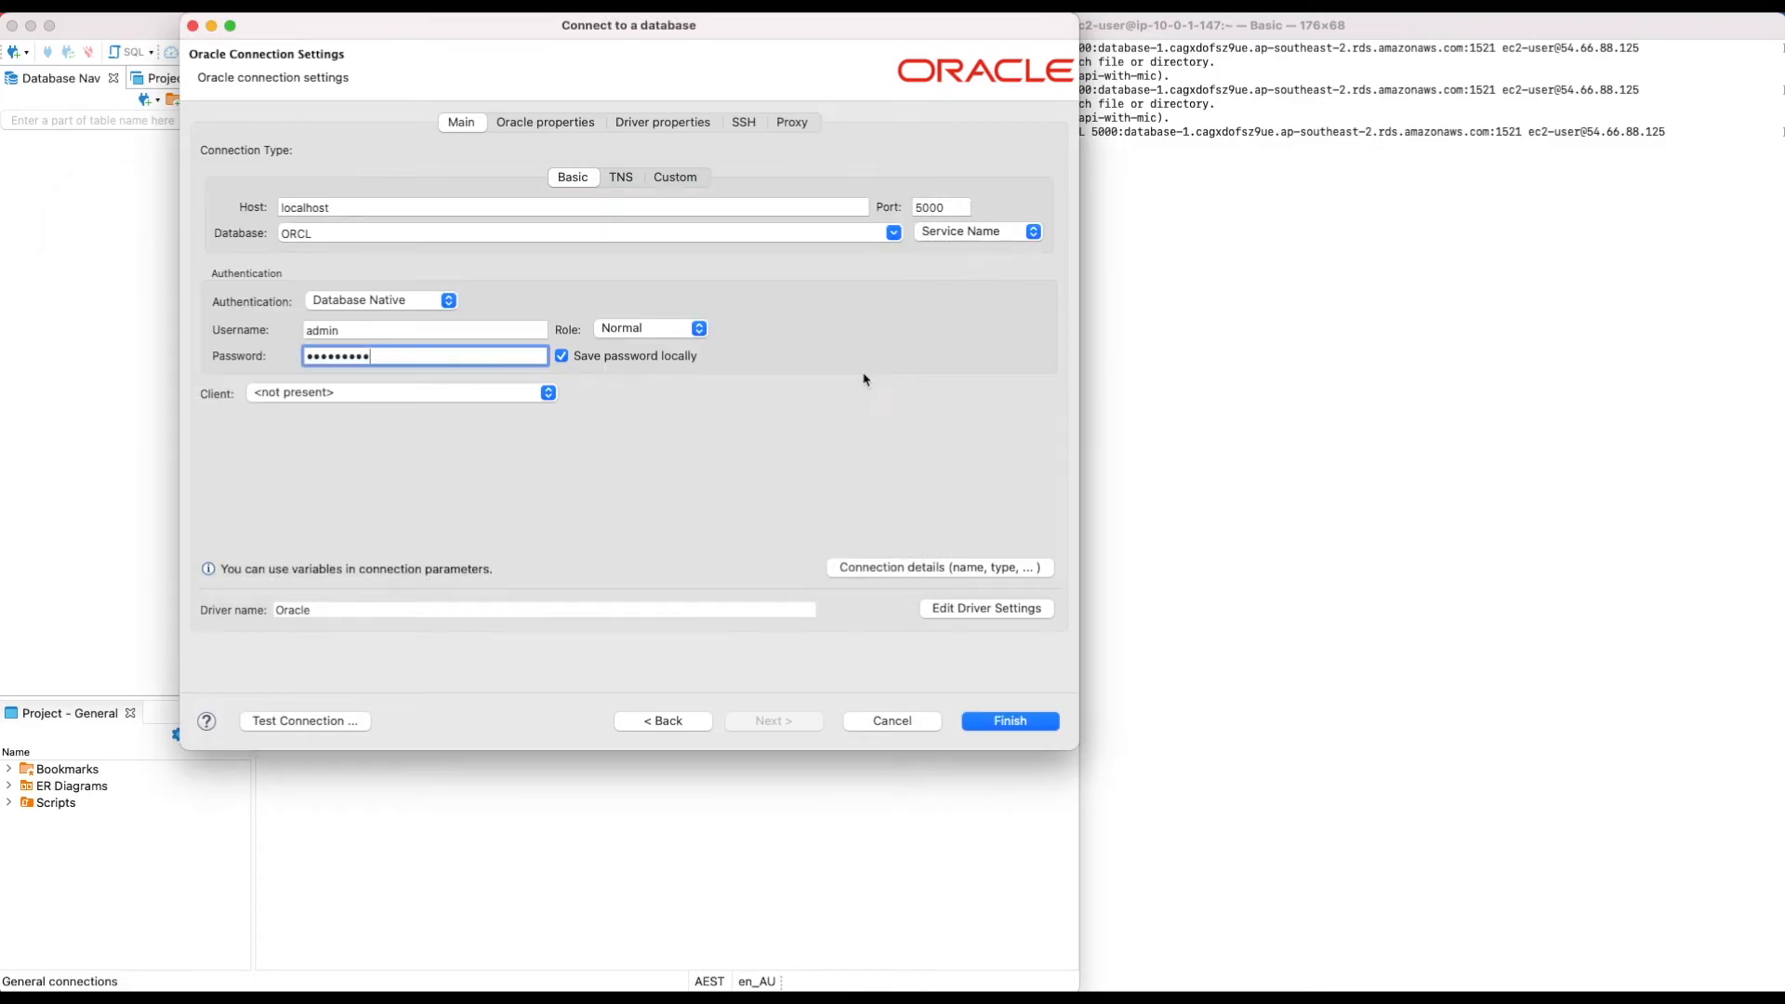
Step: Copy the RDS endpoint hostname from the ssh command into DBeaver's Host field and set Port to 1521
click(1378, 279)
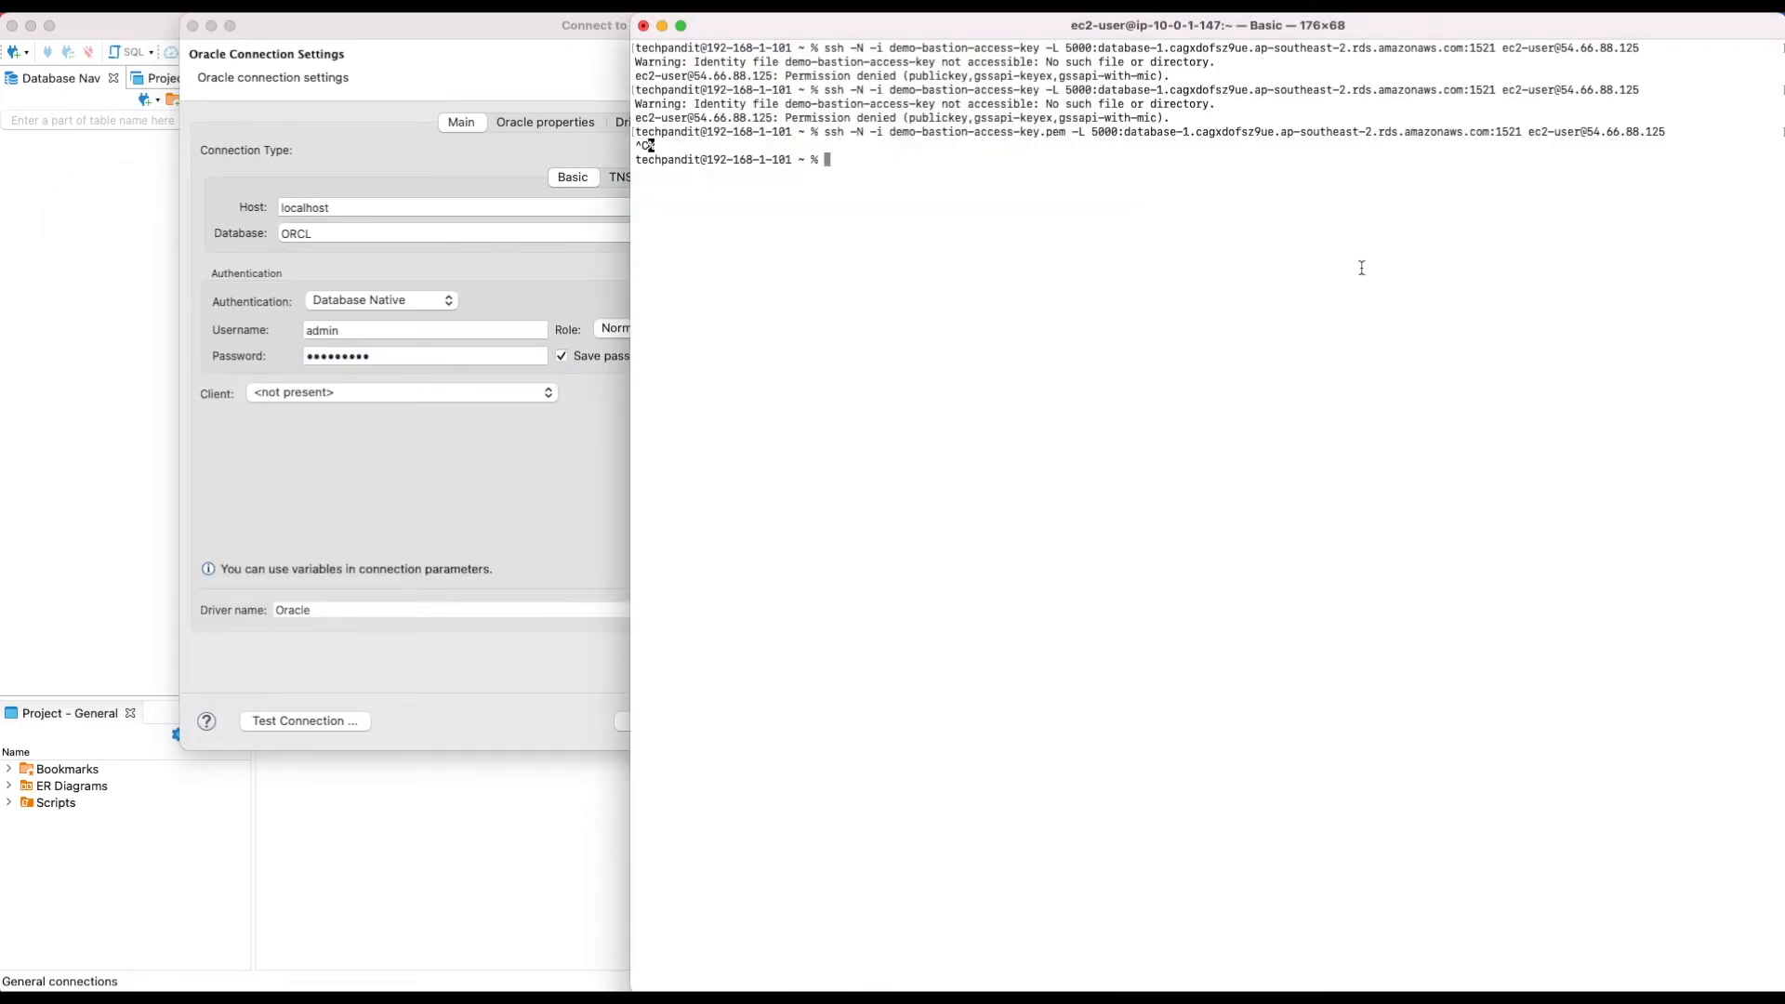
drag(1127, 131, 1492, 136)
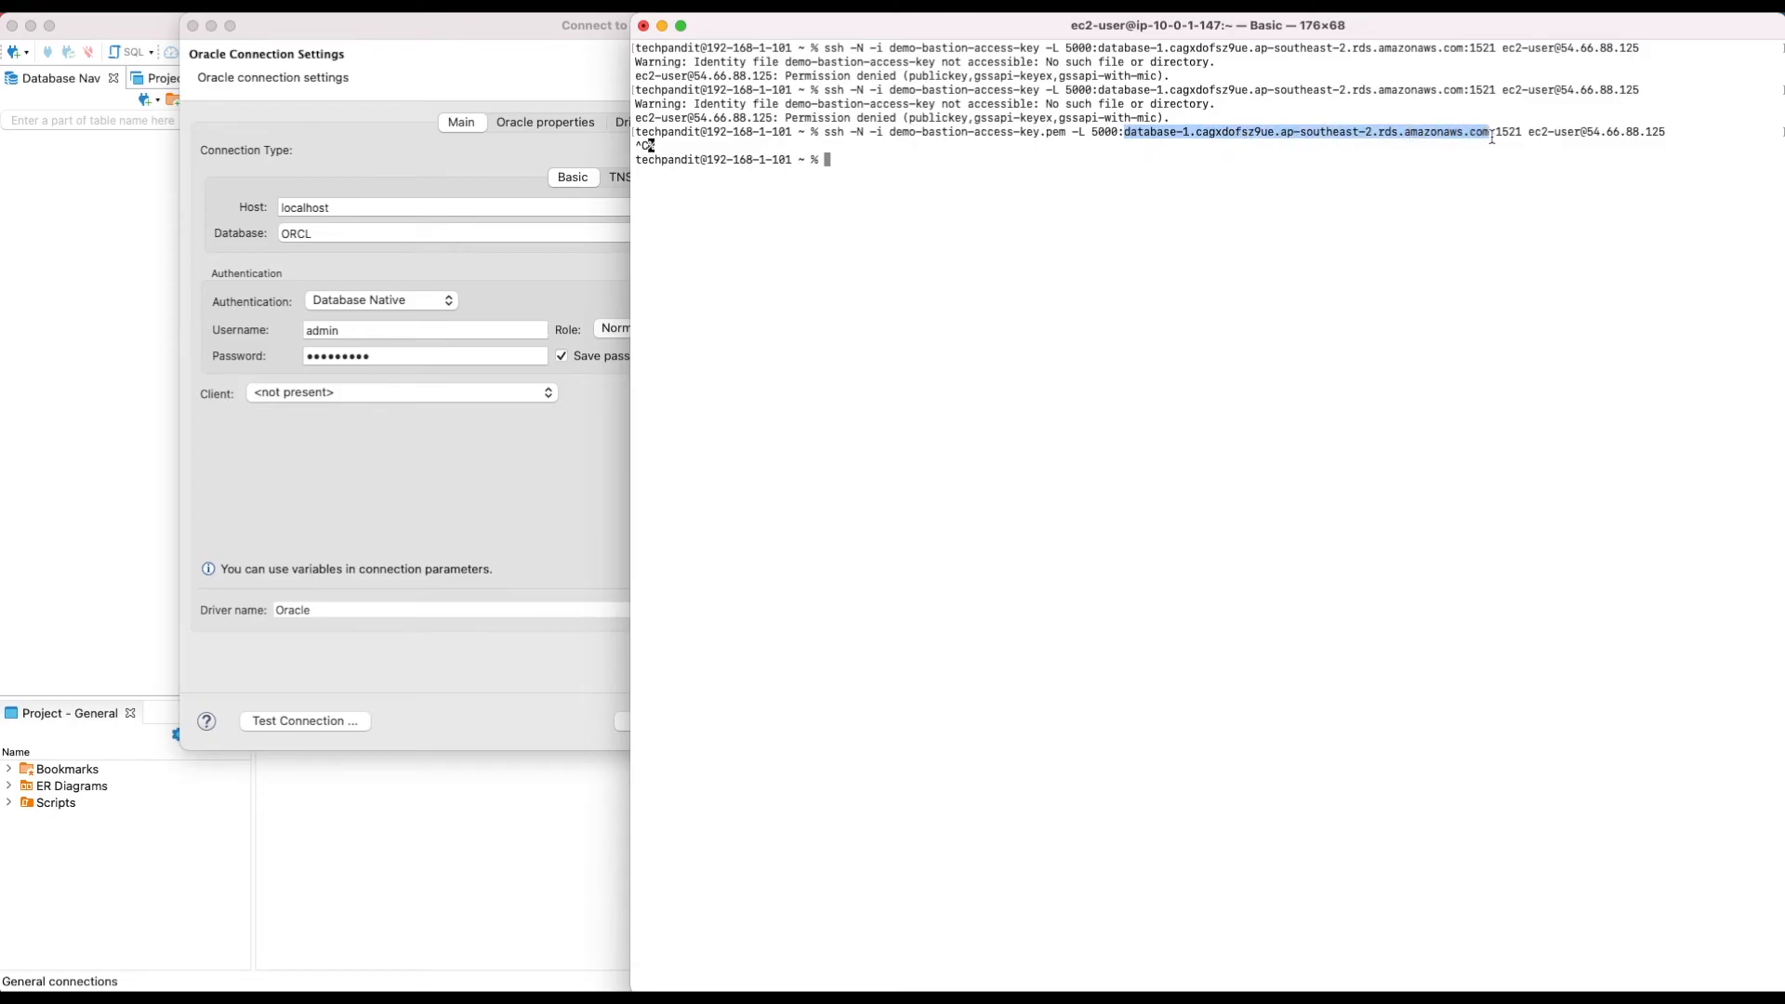
click(516, 184)
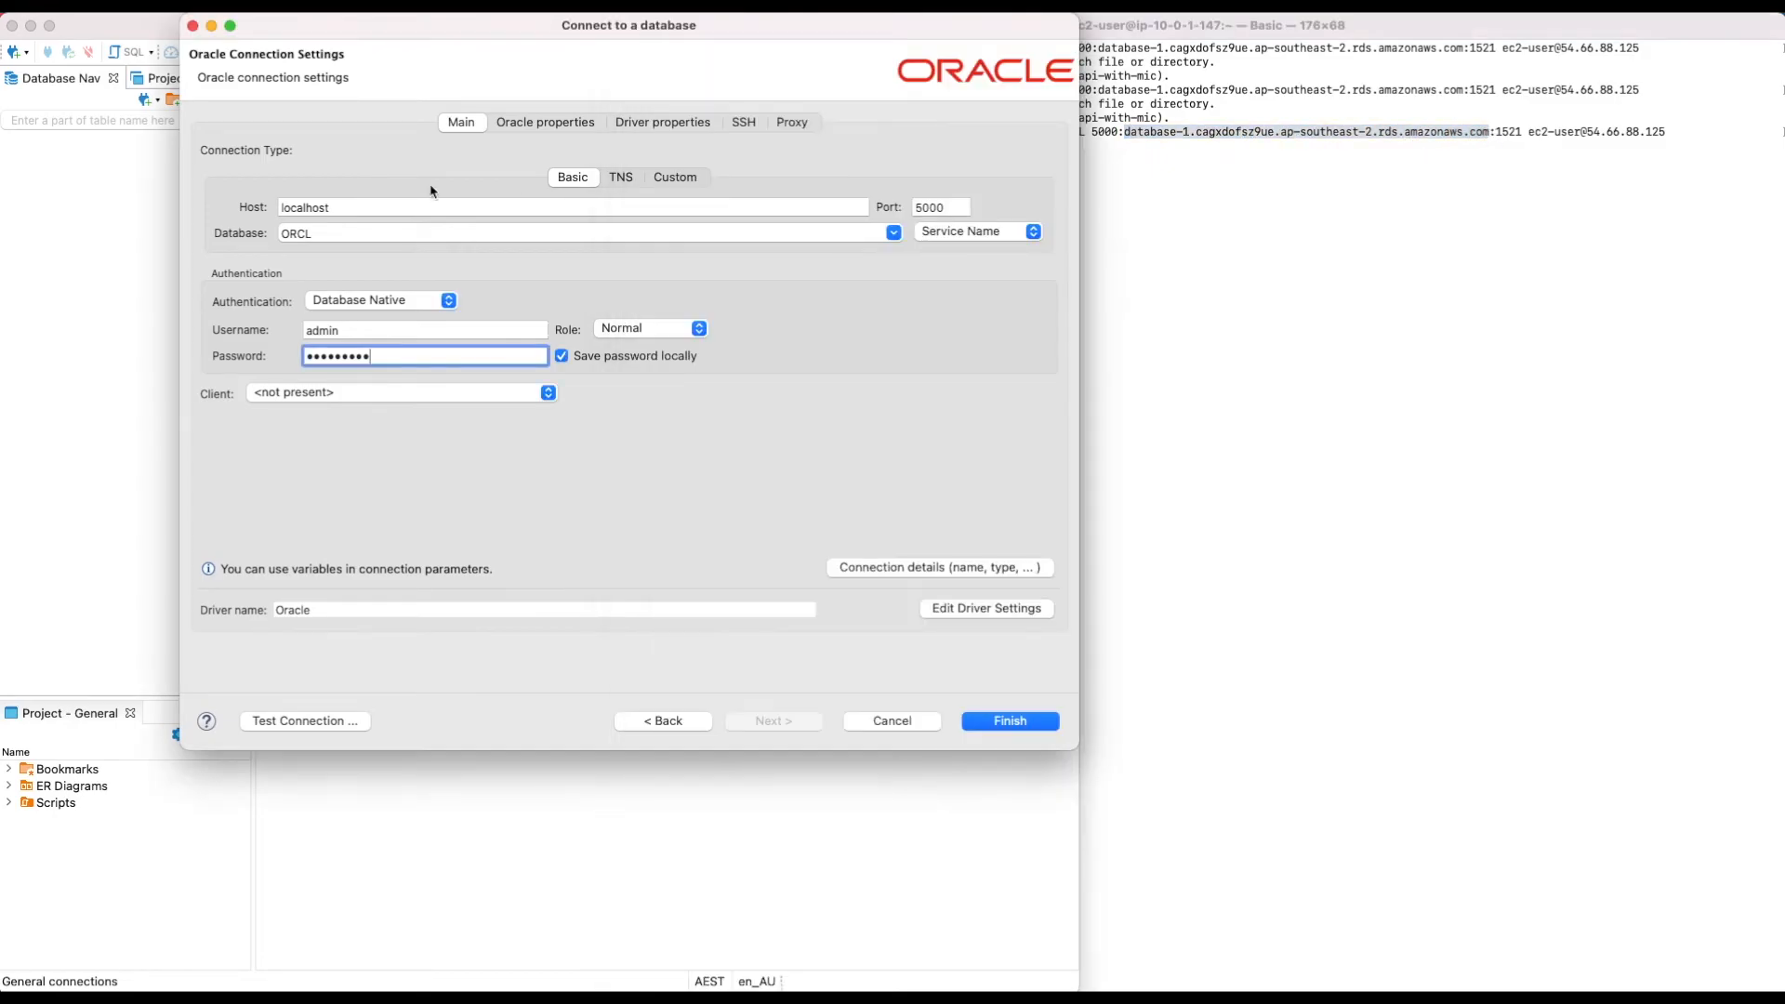
double_click(330, 207)
key(super+v)
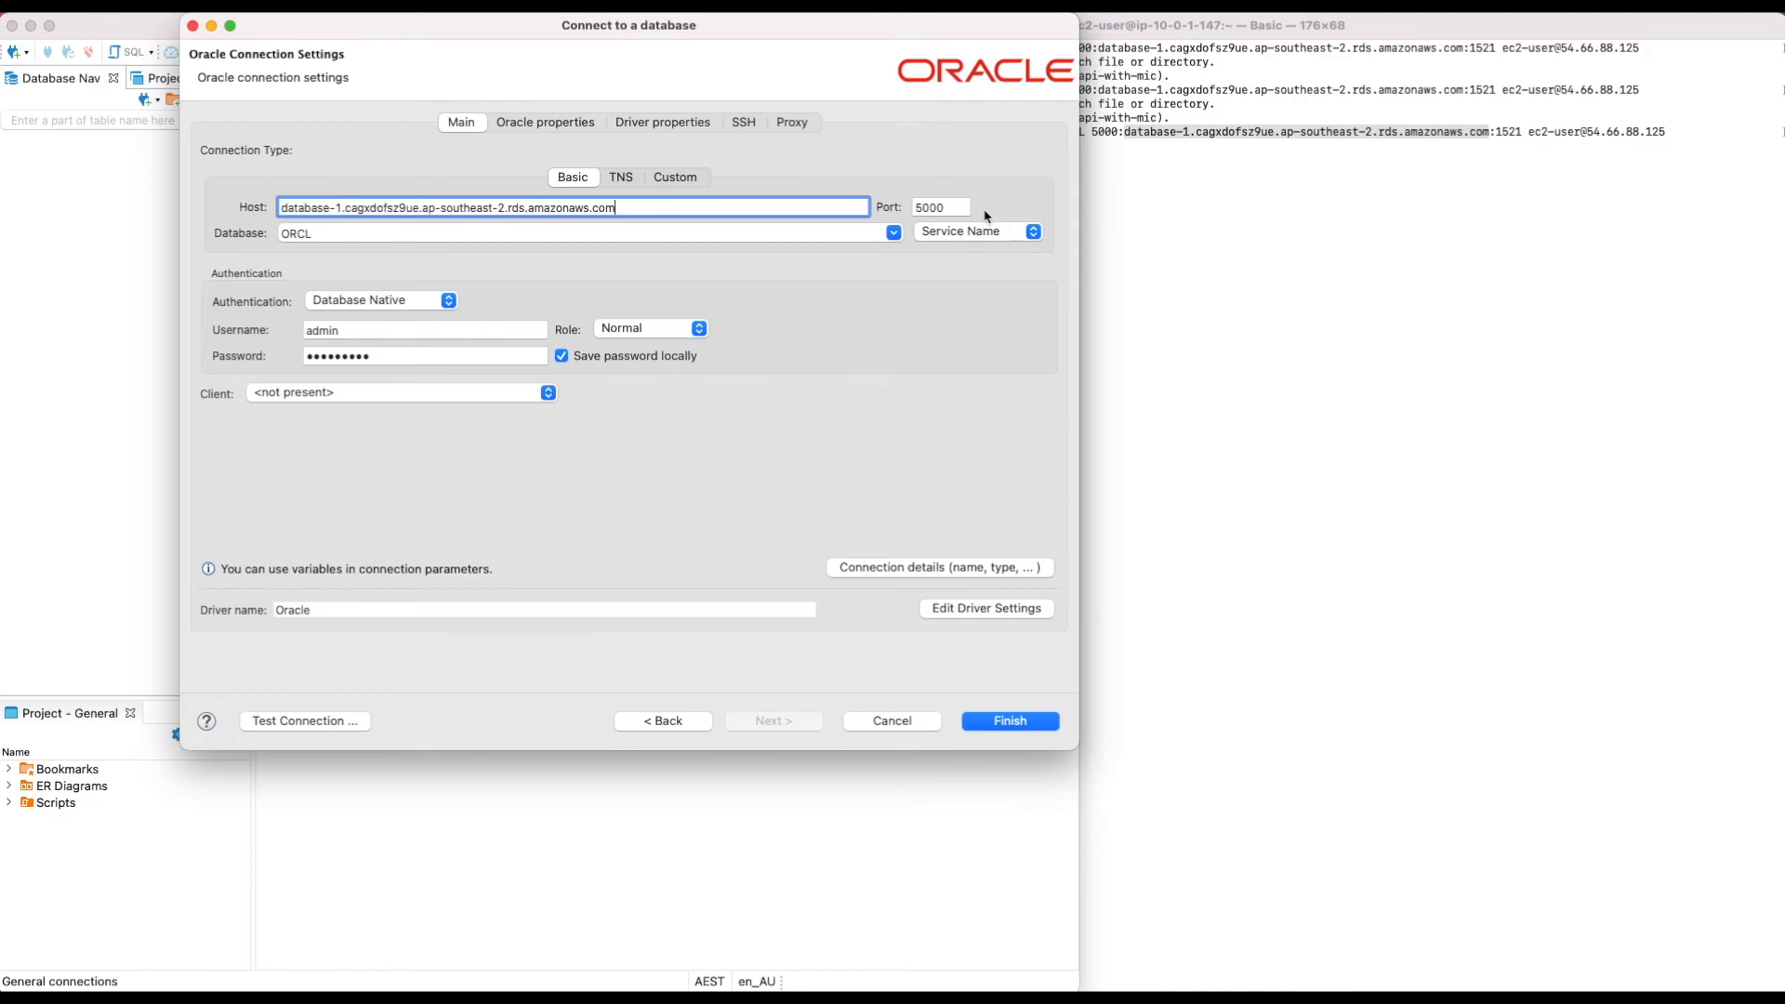
double_click(949, 206)
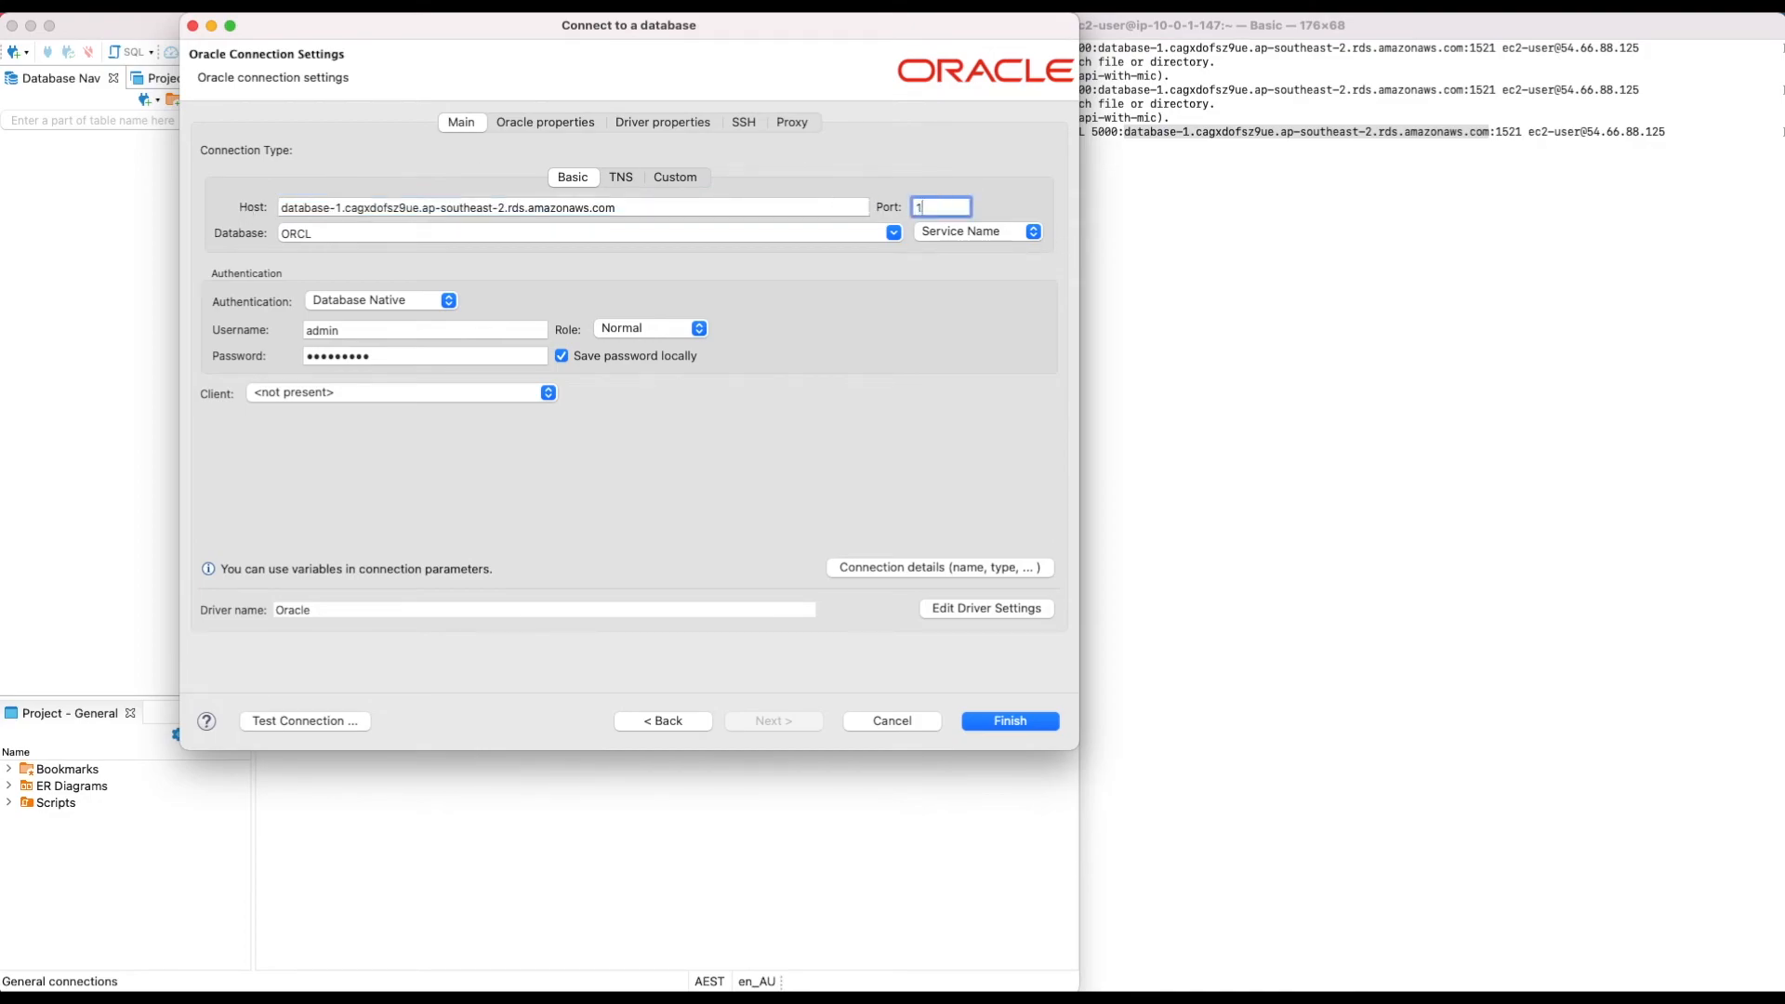
click(1325, 293)
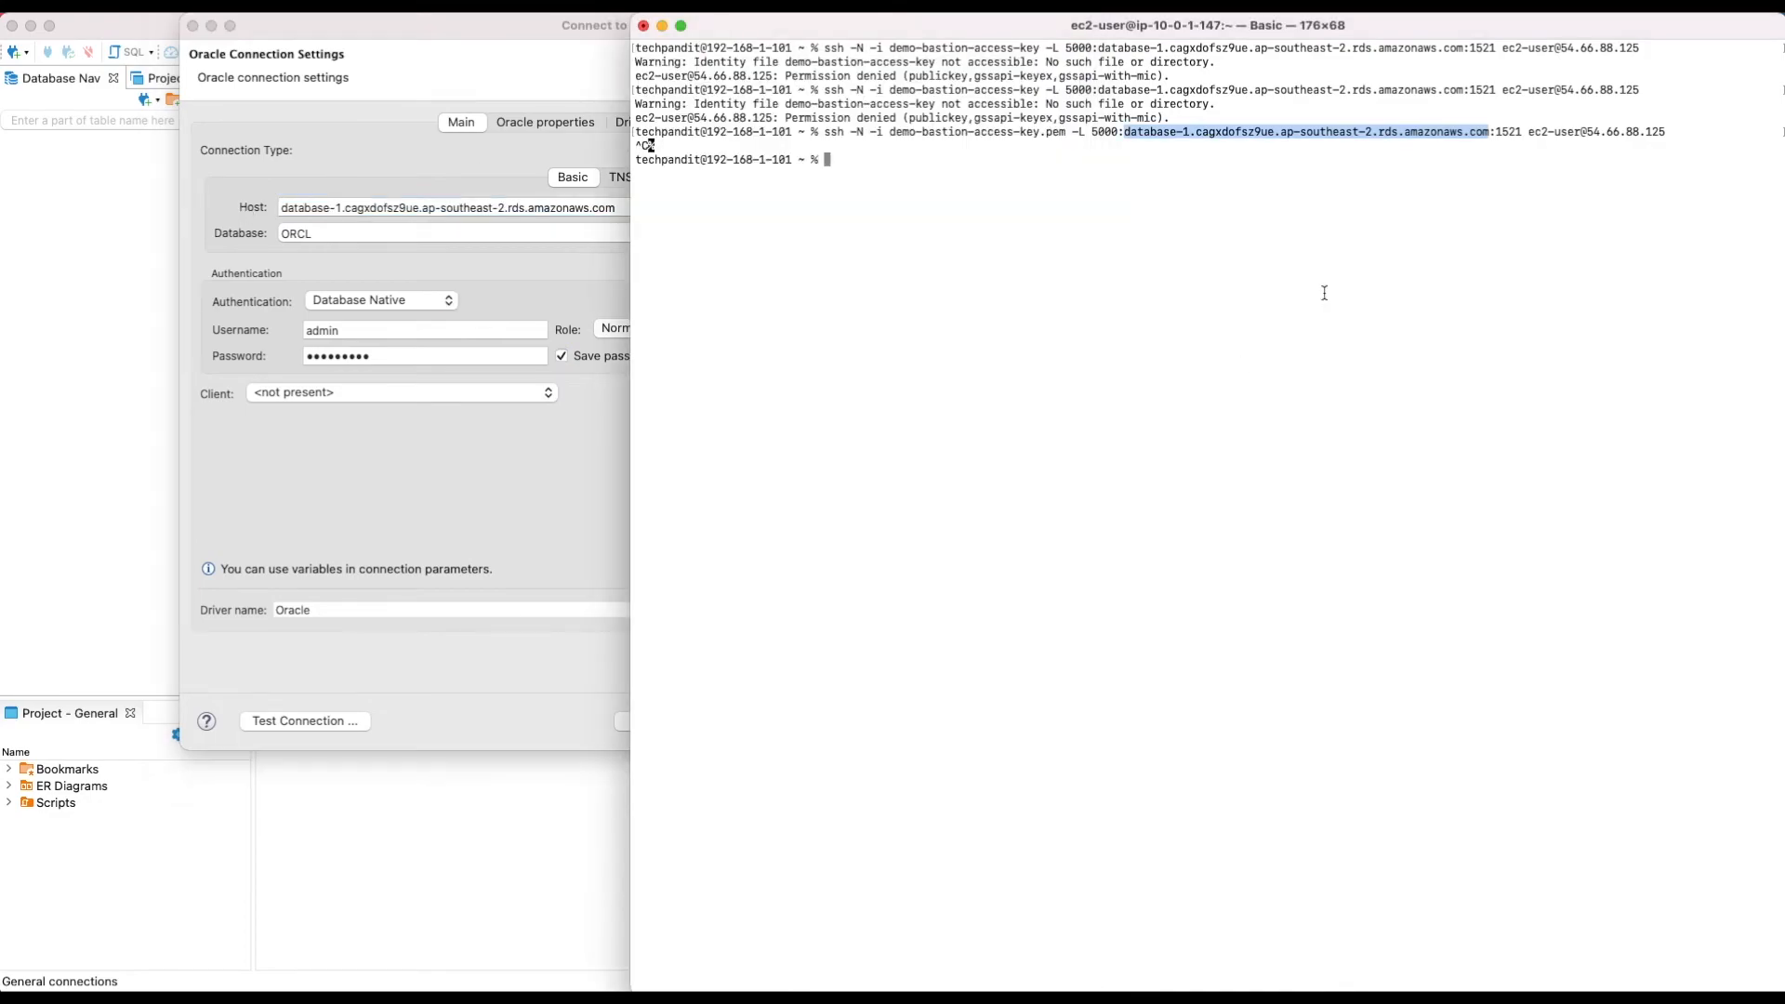
key(super+Tab)
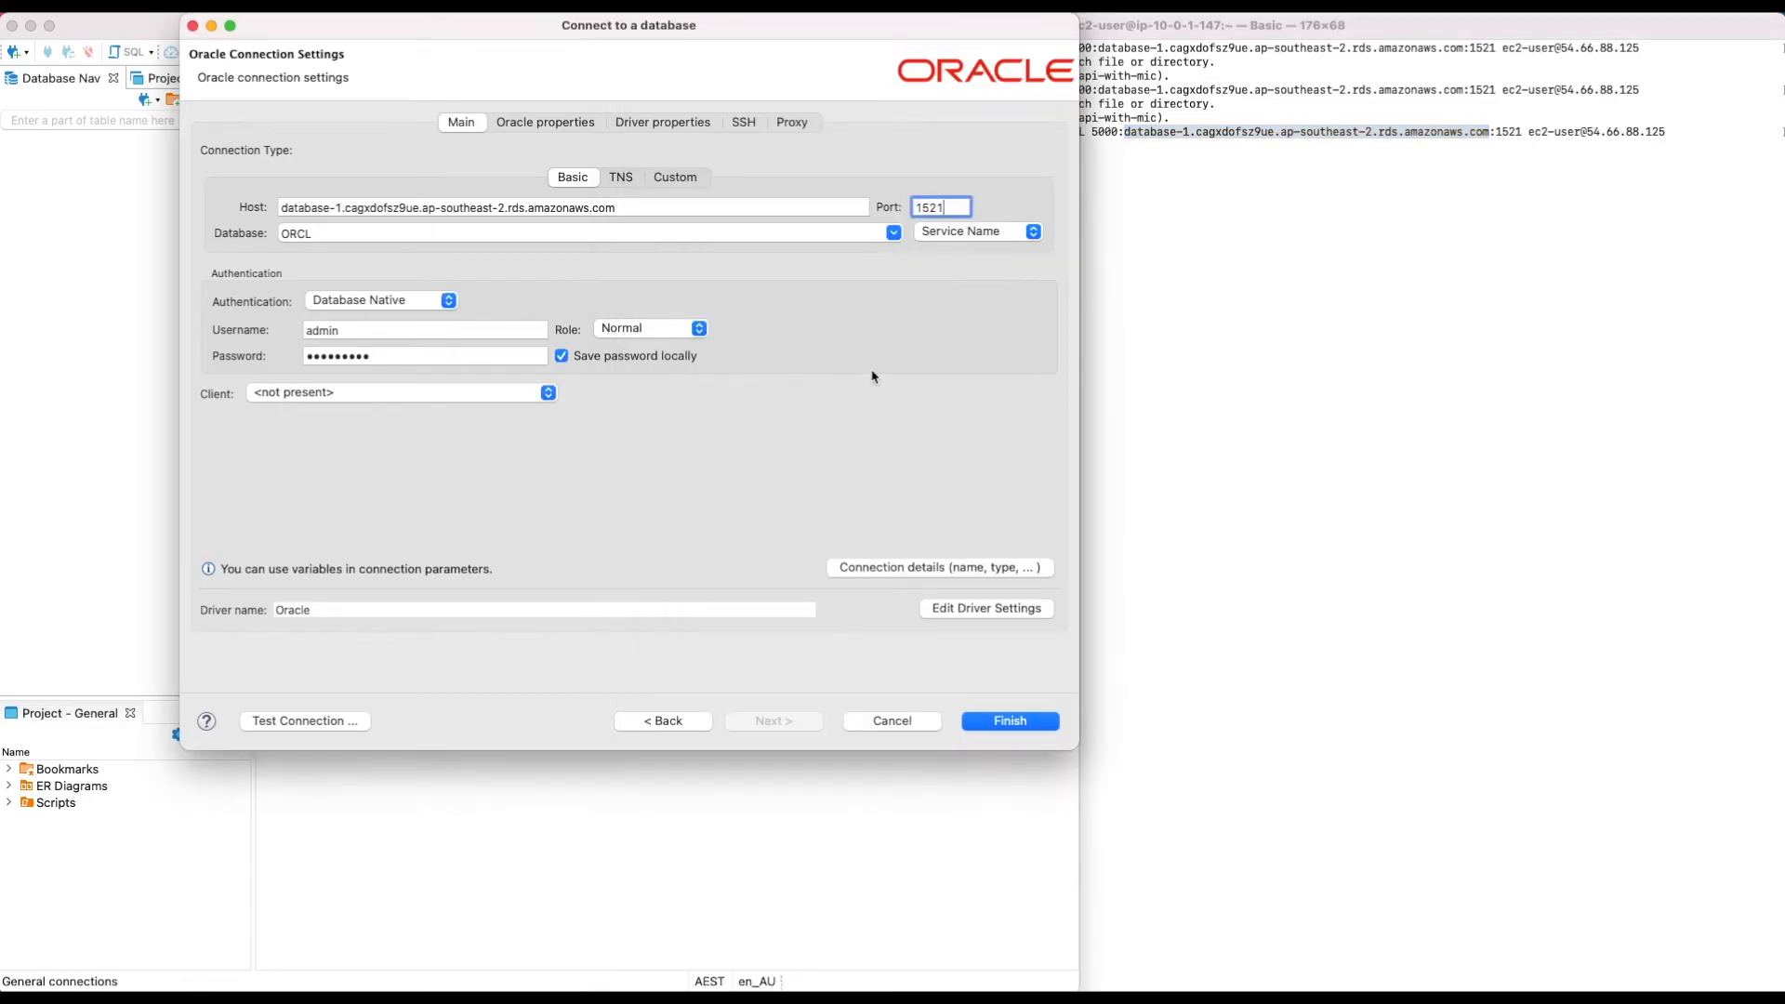
Step: Interrupt the stalled direct connection test to the RDS endpoint
click(345, 724)
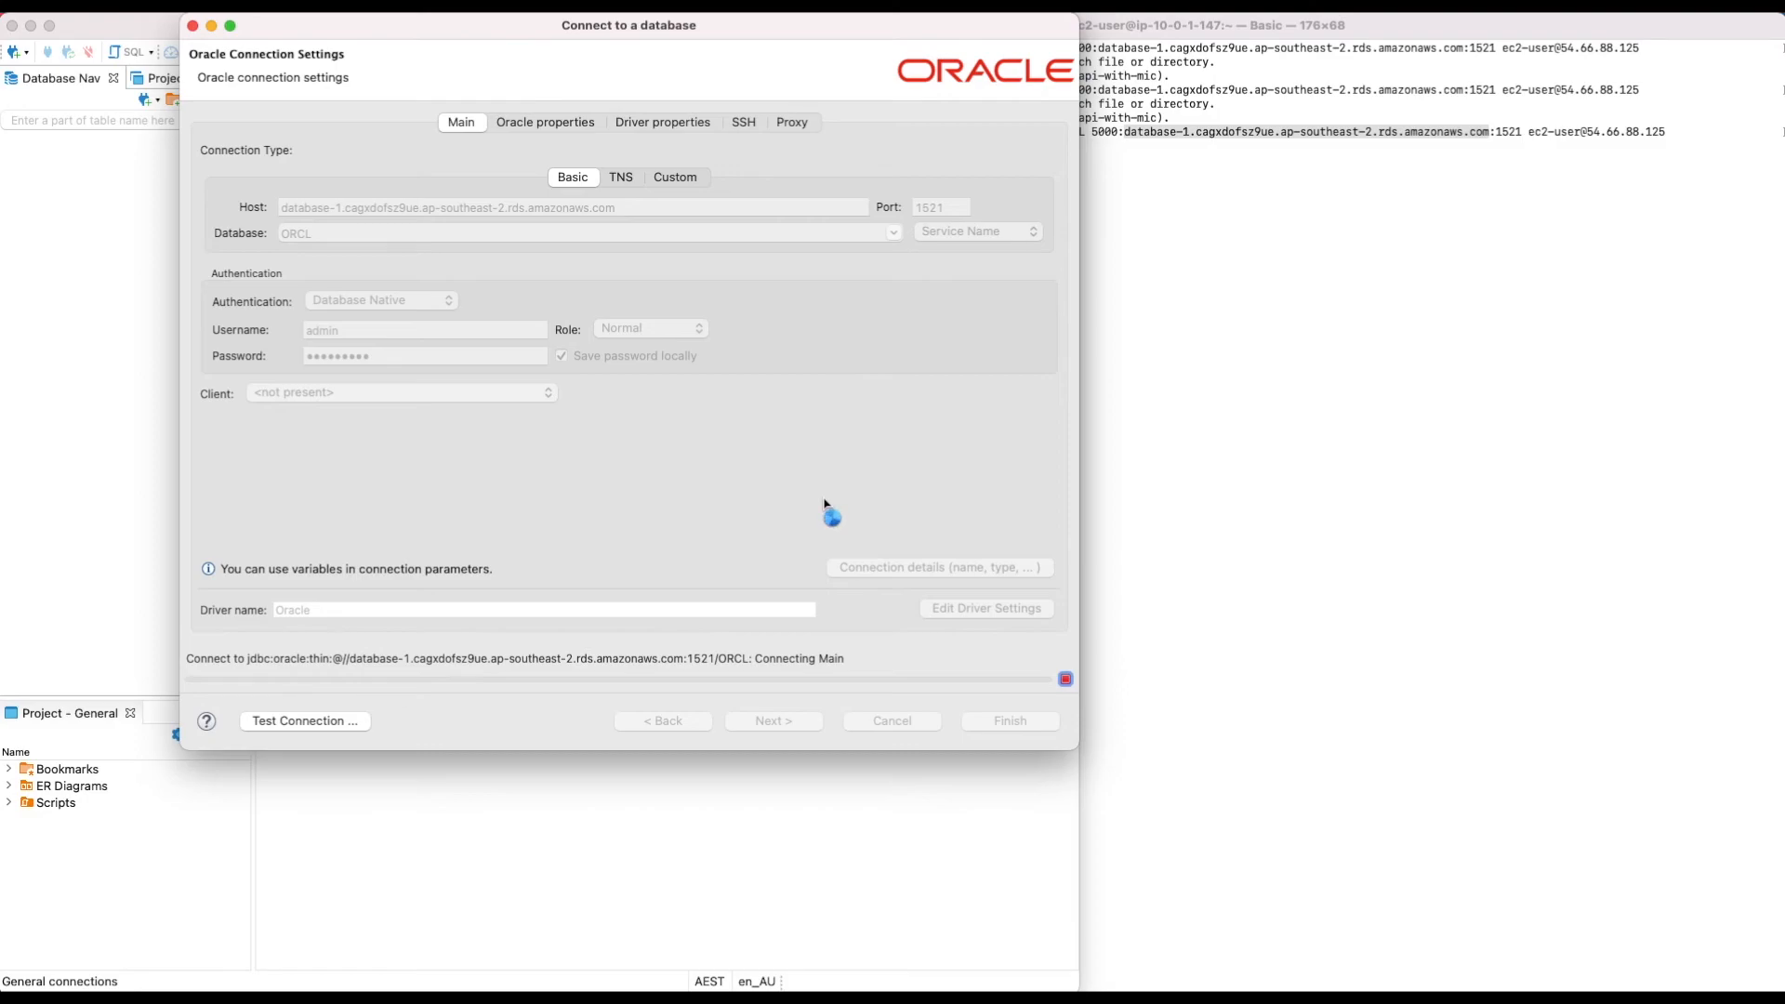
click(1066, 679)
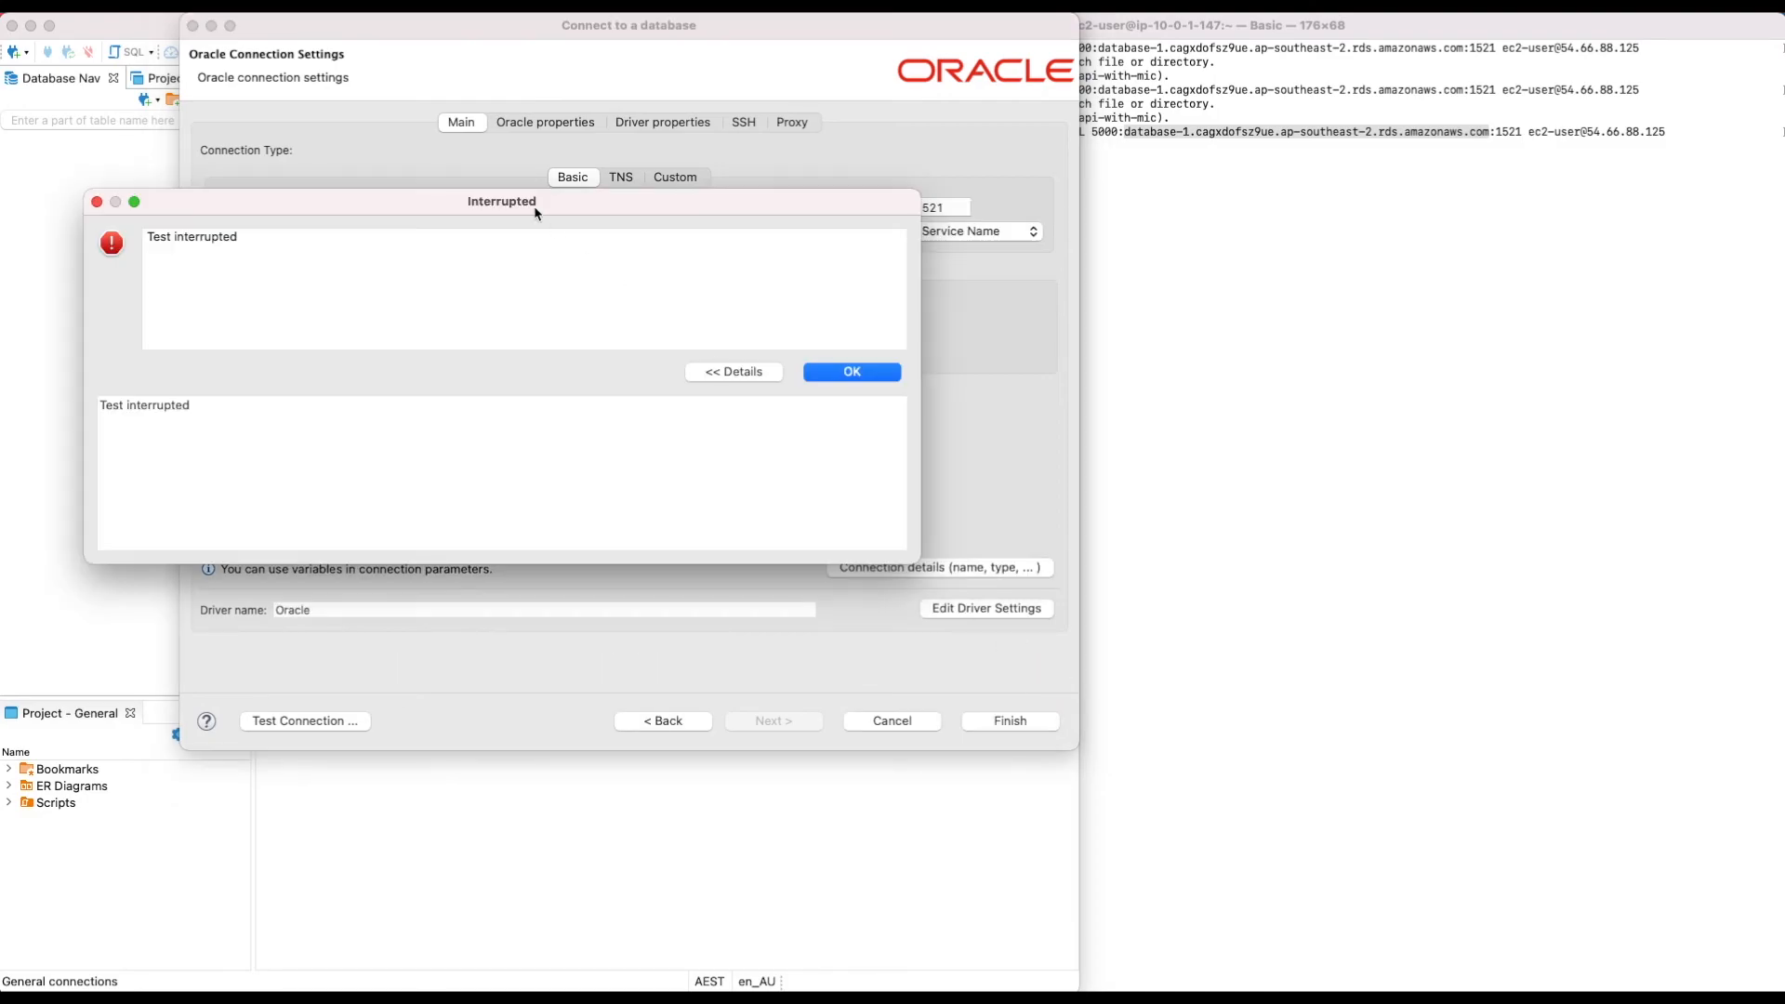
click(820, 371)
Step: Replace the Host value with localhost and clear the existing port number
click(643, 207)
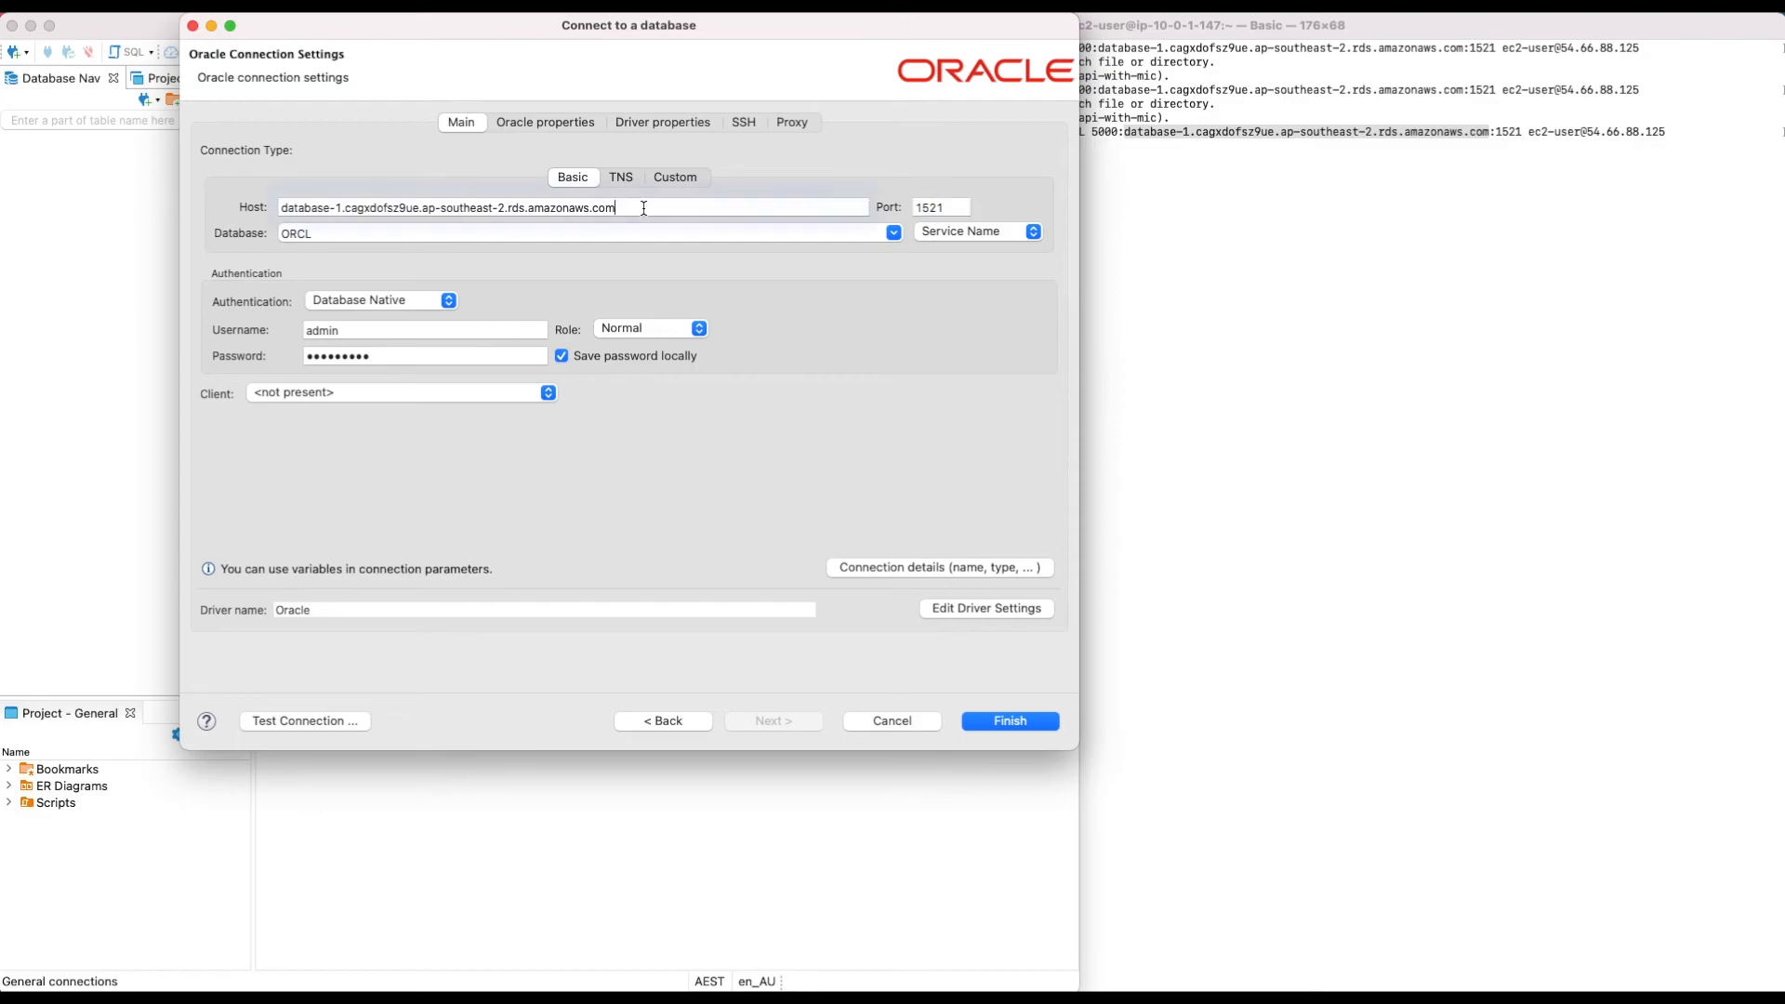
triple_click(644, 208)
key(BackSpace)
text(loca)
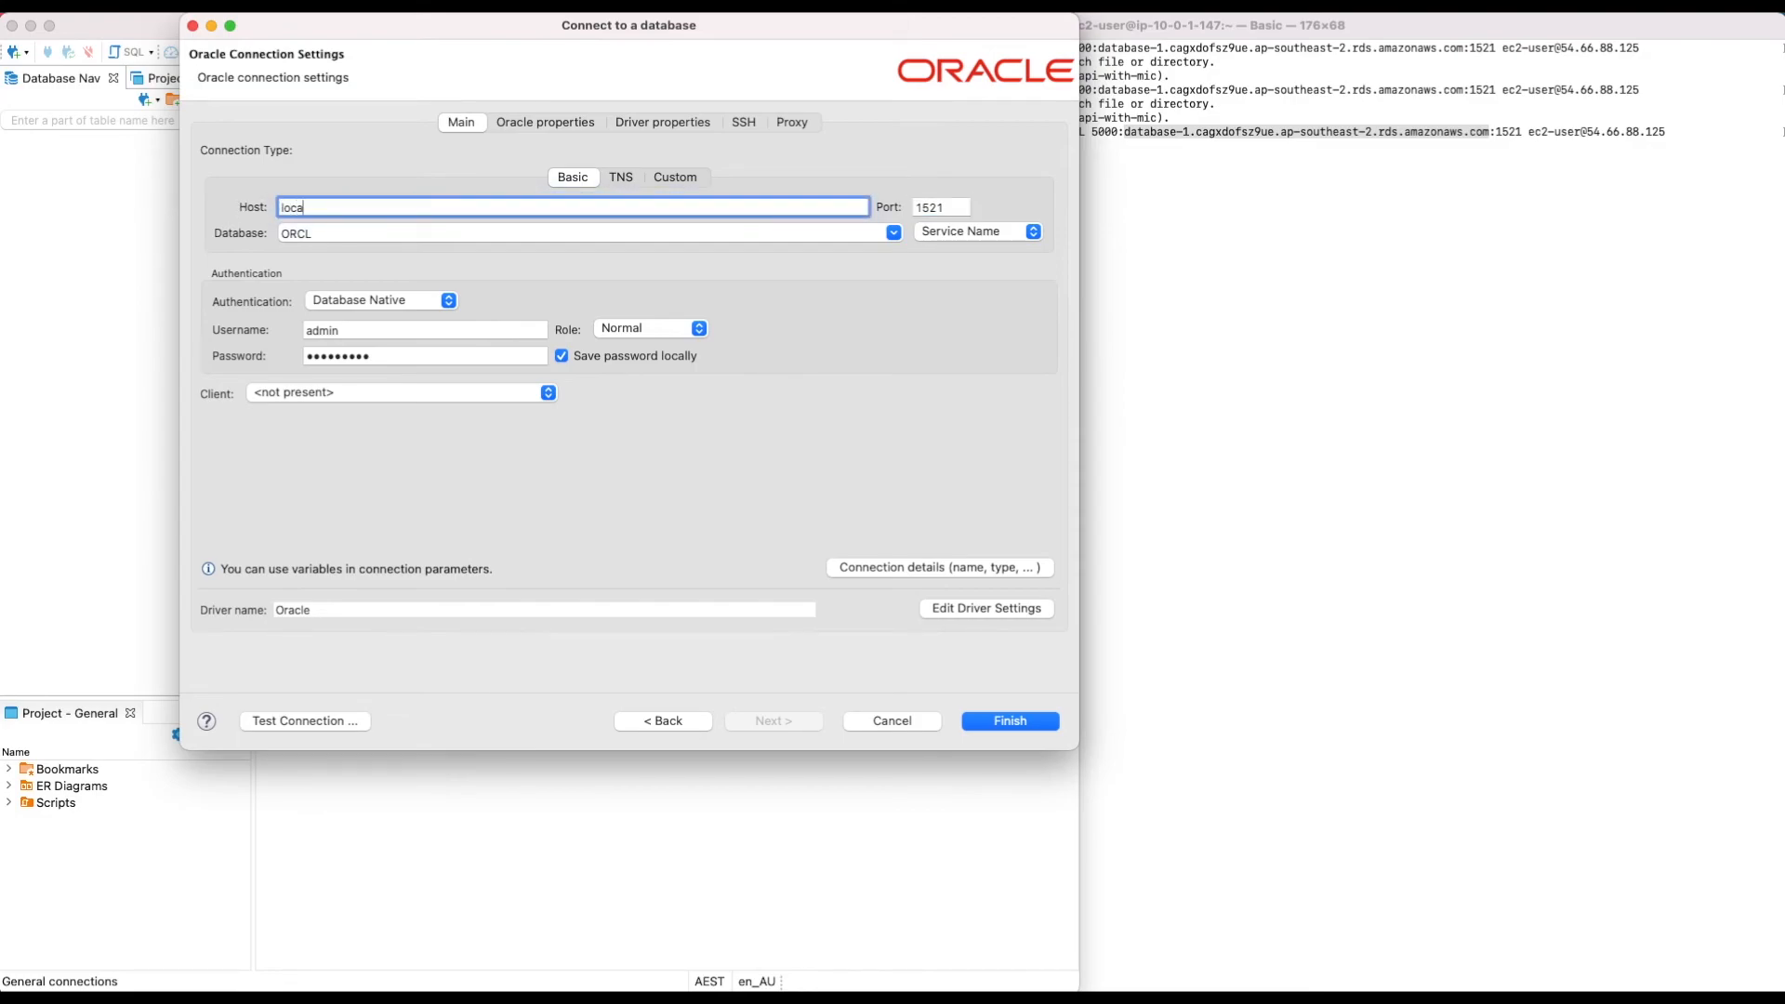
text(lhost)
key(Tab)
key(BackSpace)
key(BackSpace)
key(BackSpace)
key(BackSpace)
key(BackSpace)
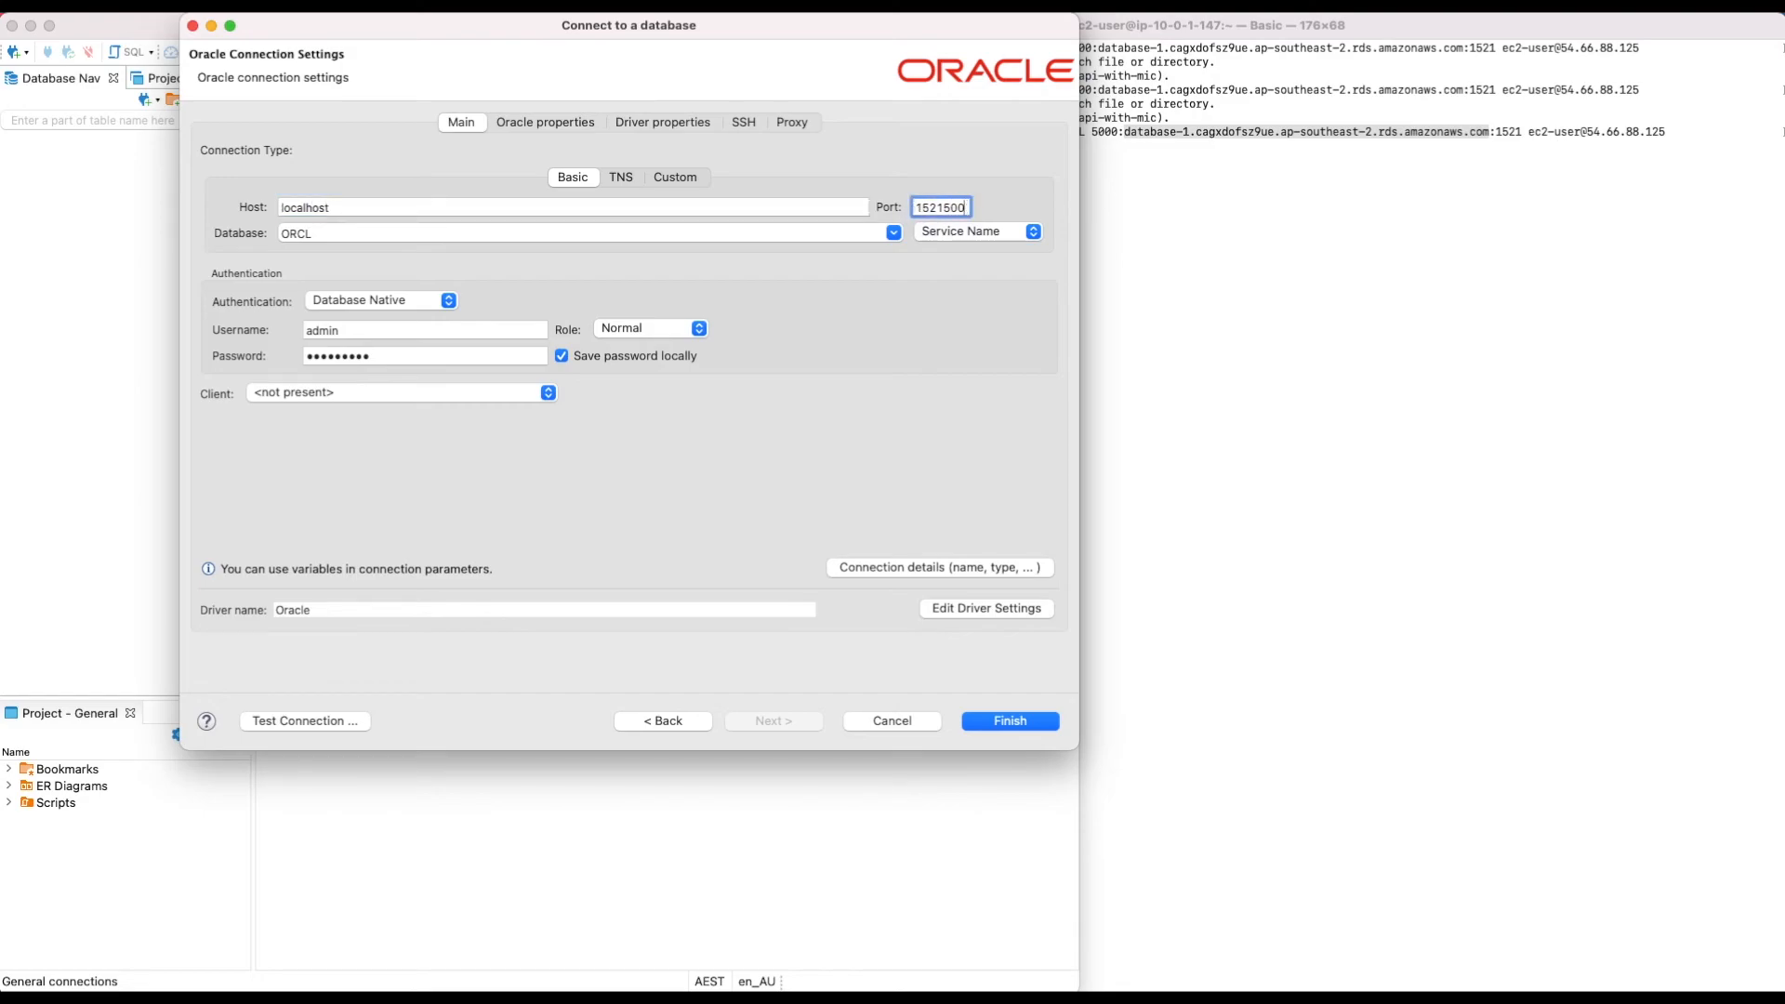
Step: Set the port to 5000 and restart the SSH tunnel in Terminal
text(5000)
click(1214, 312)
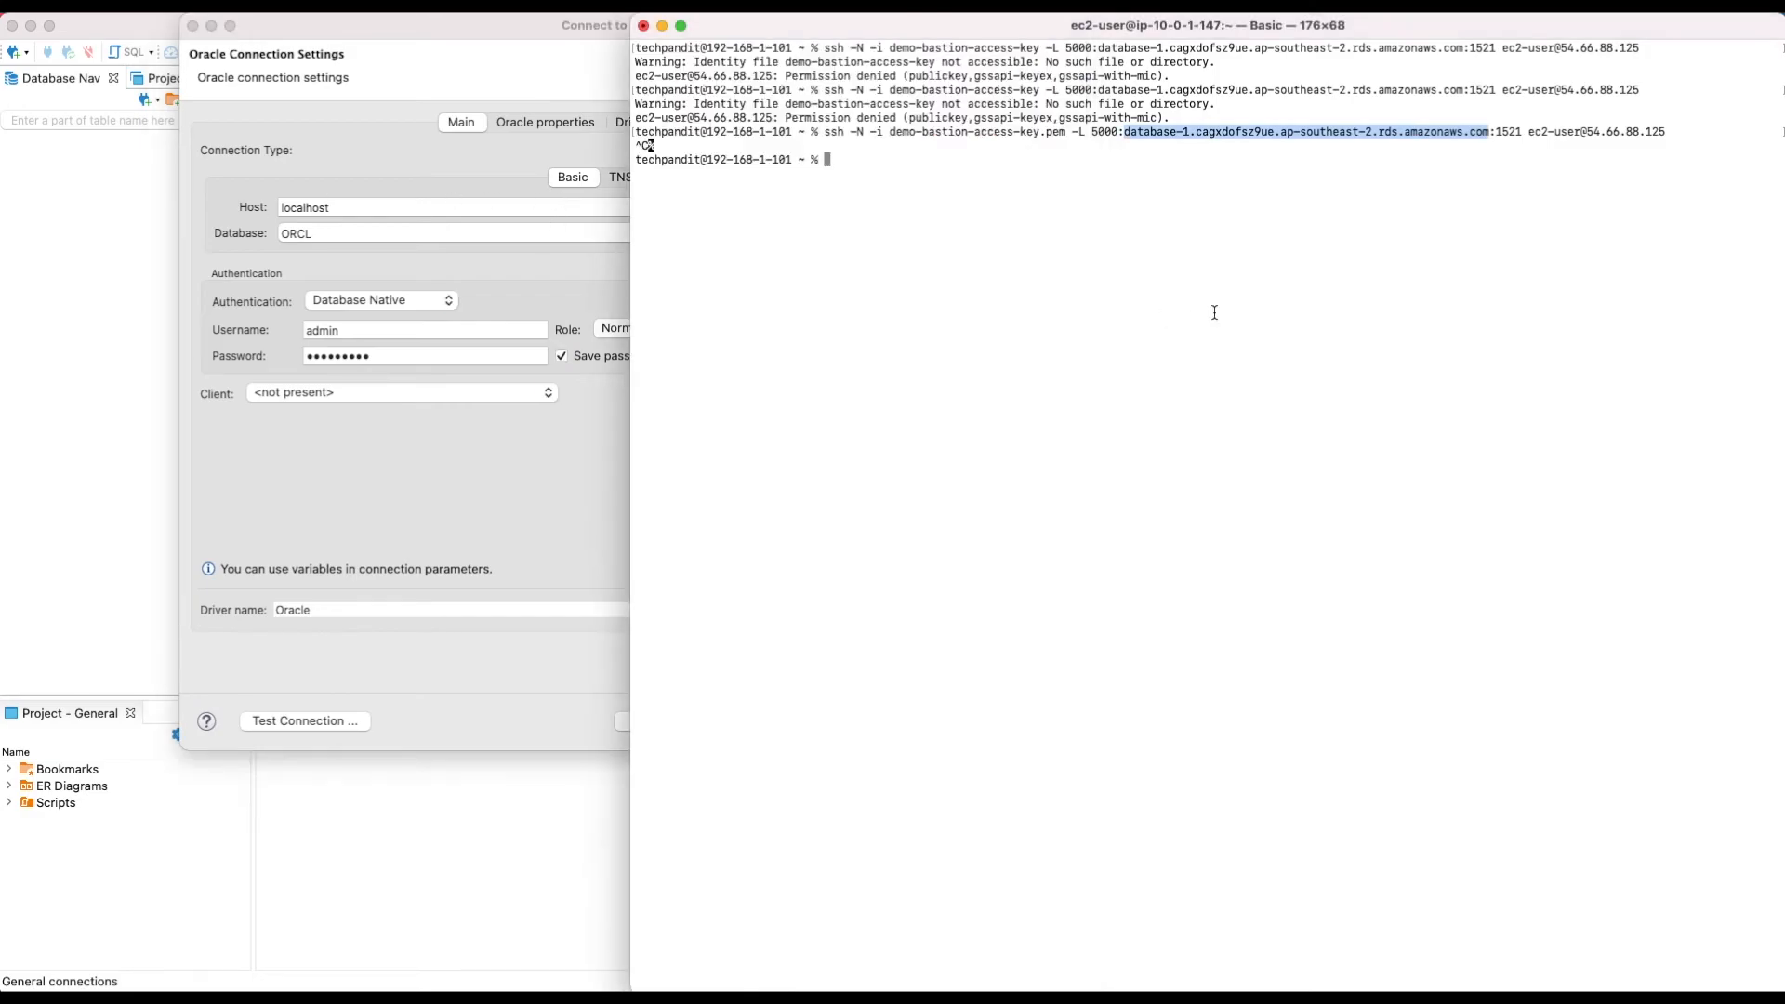
key(Up)
key(Return)
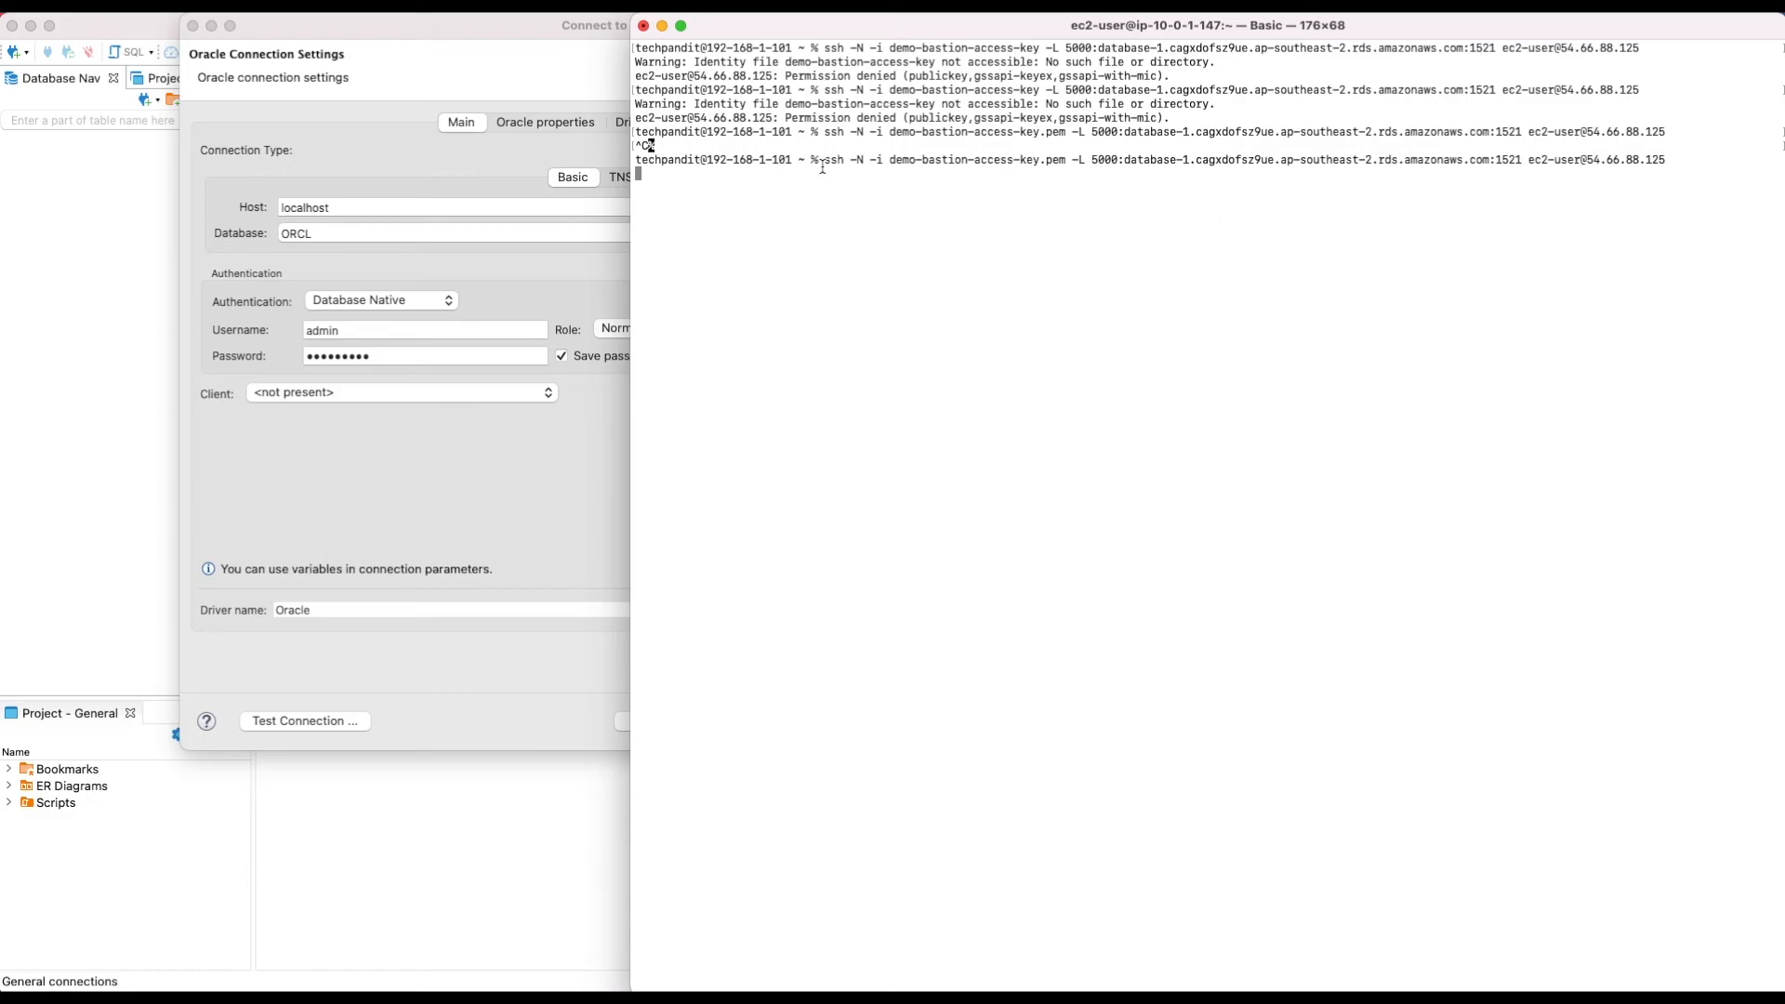
Step: Test the connection through localhost:5000, which succeeds in 317 ms, and save it
click(540, 260)
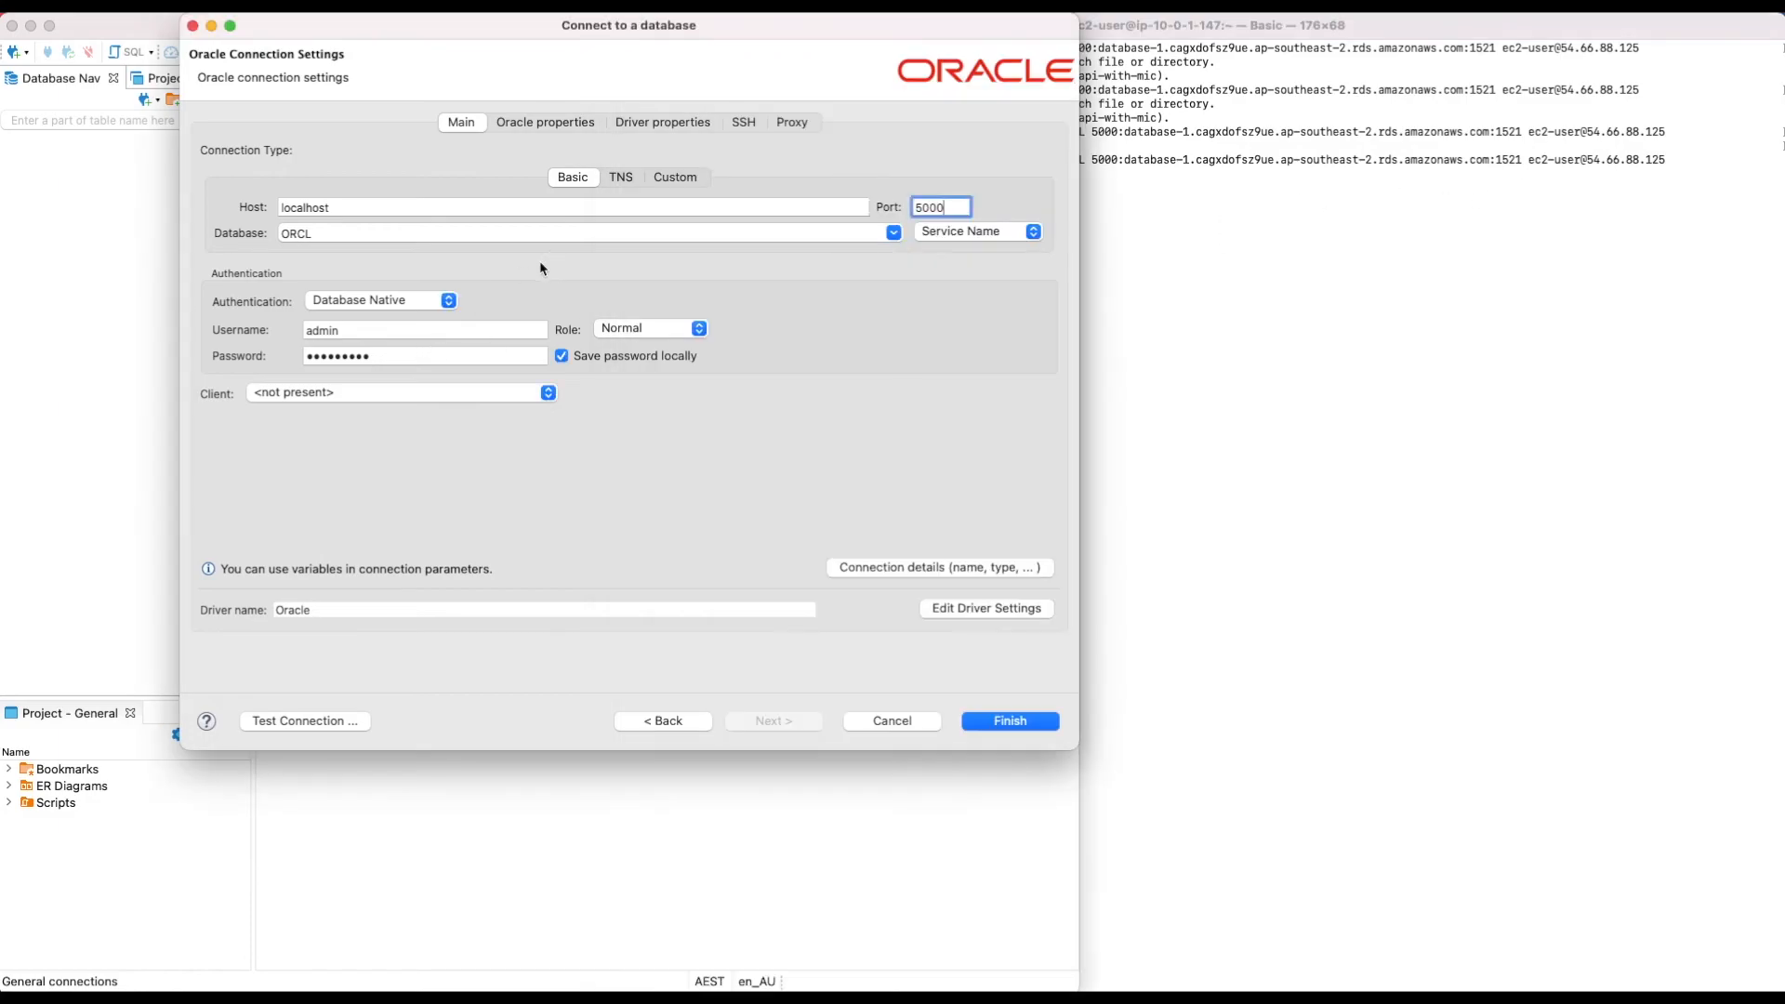
click(321, 722)
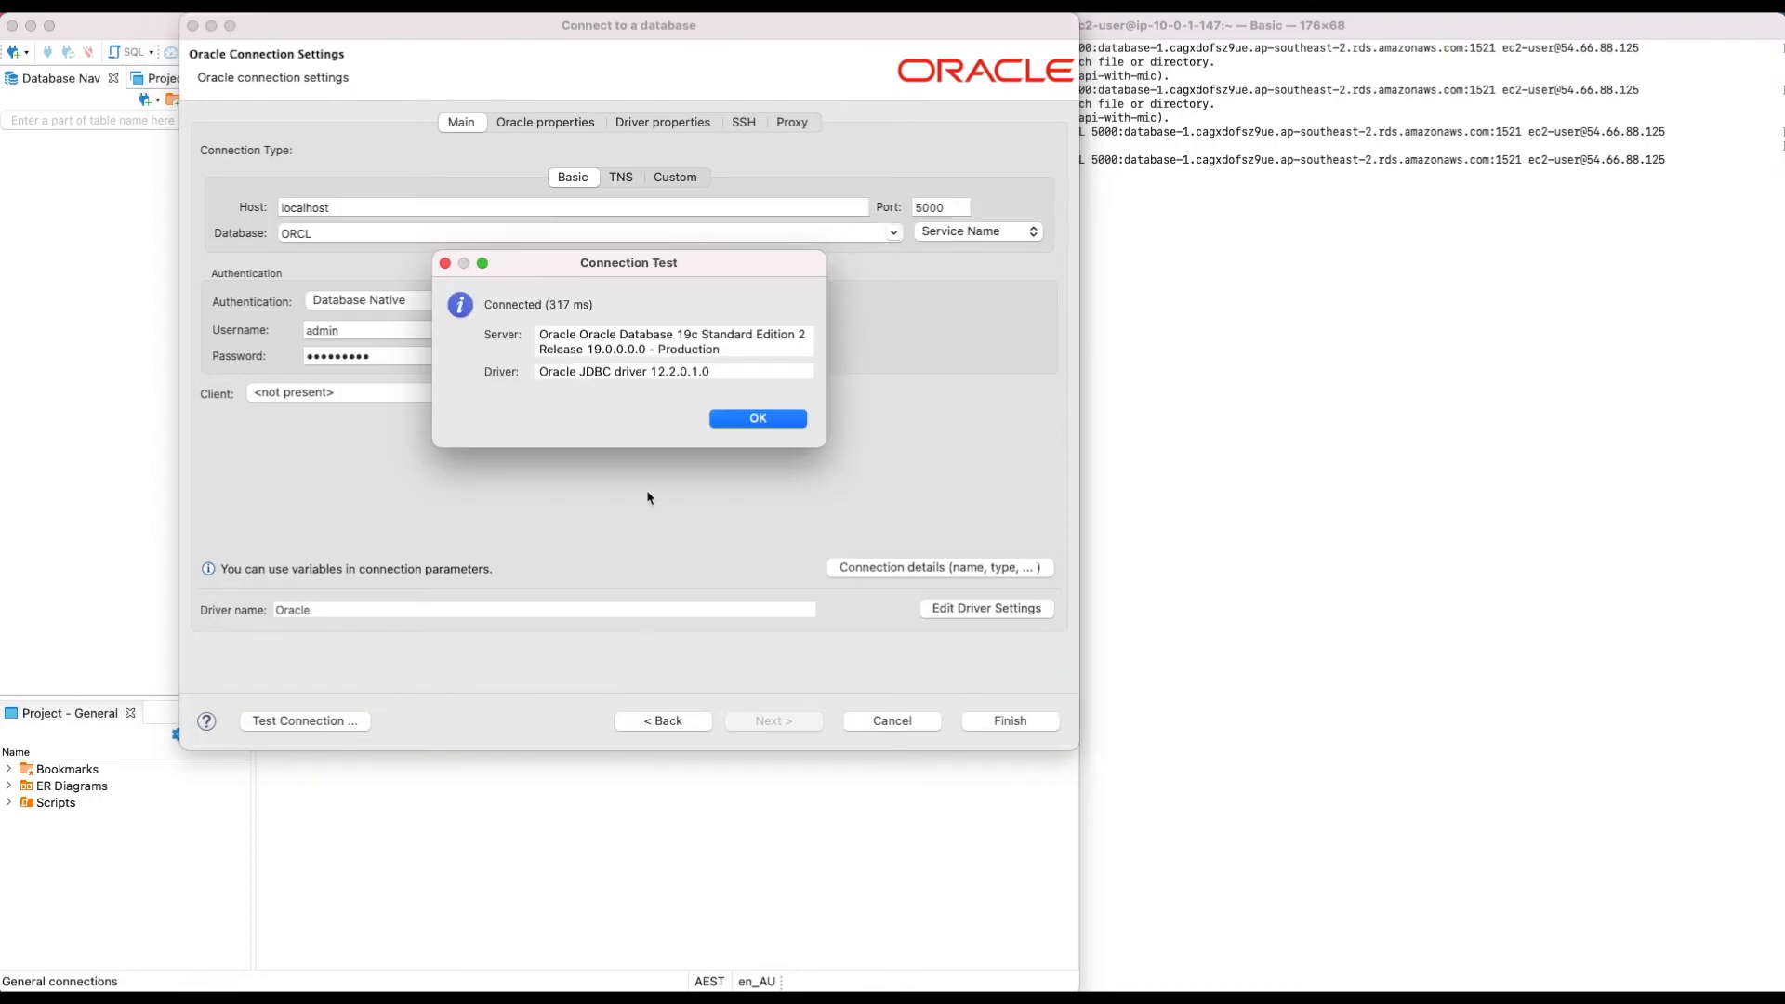
click(776, 419)
click(995, 723)
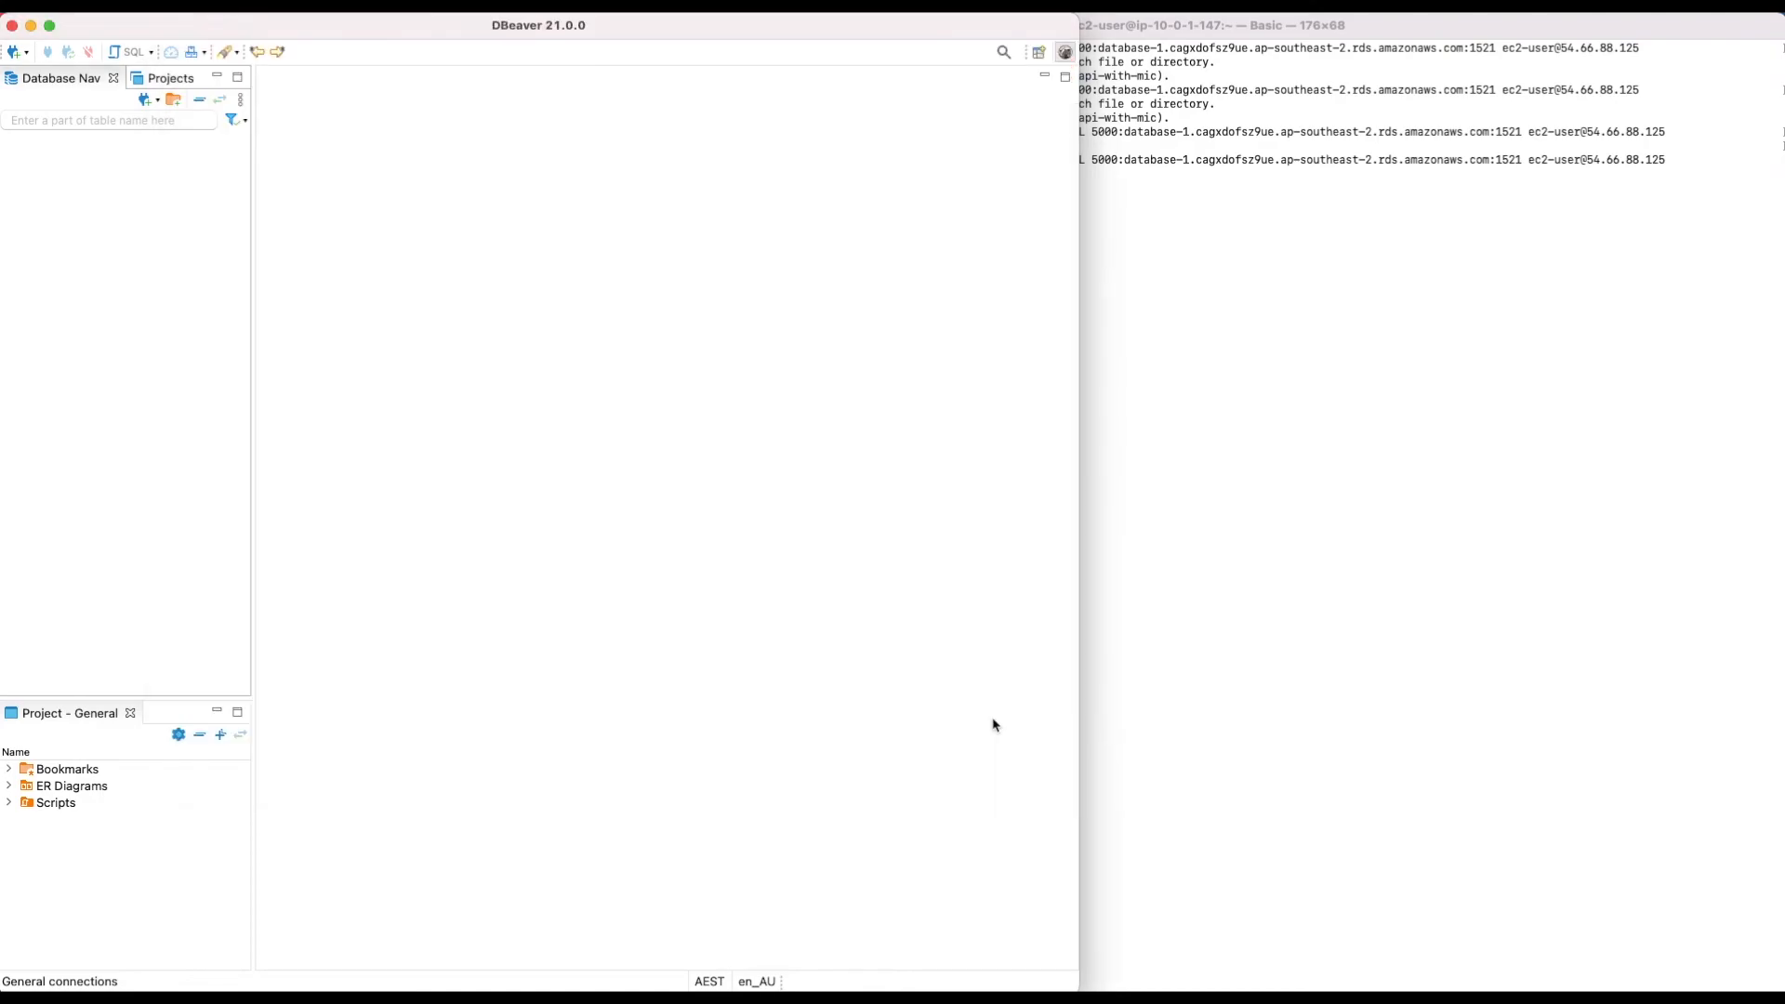
Step: Expand the ORCL connection and its Schemas, and open a new SQL script for ORCL
click(9, 138)
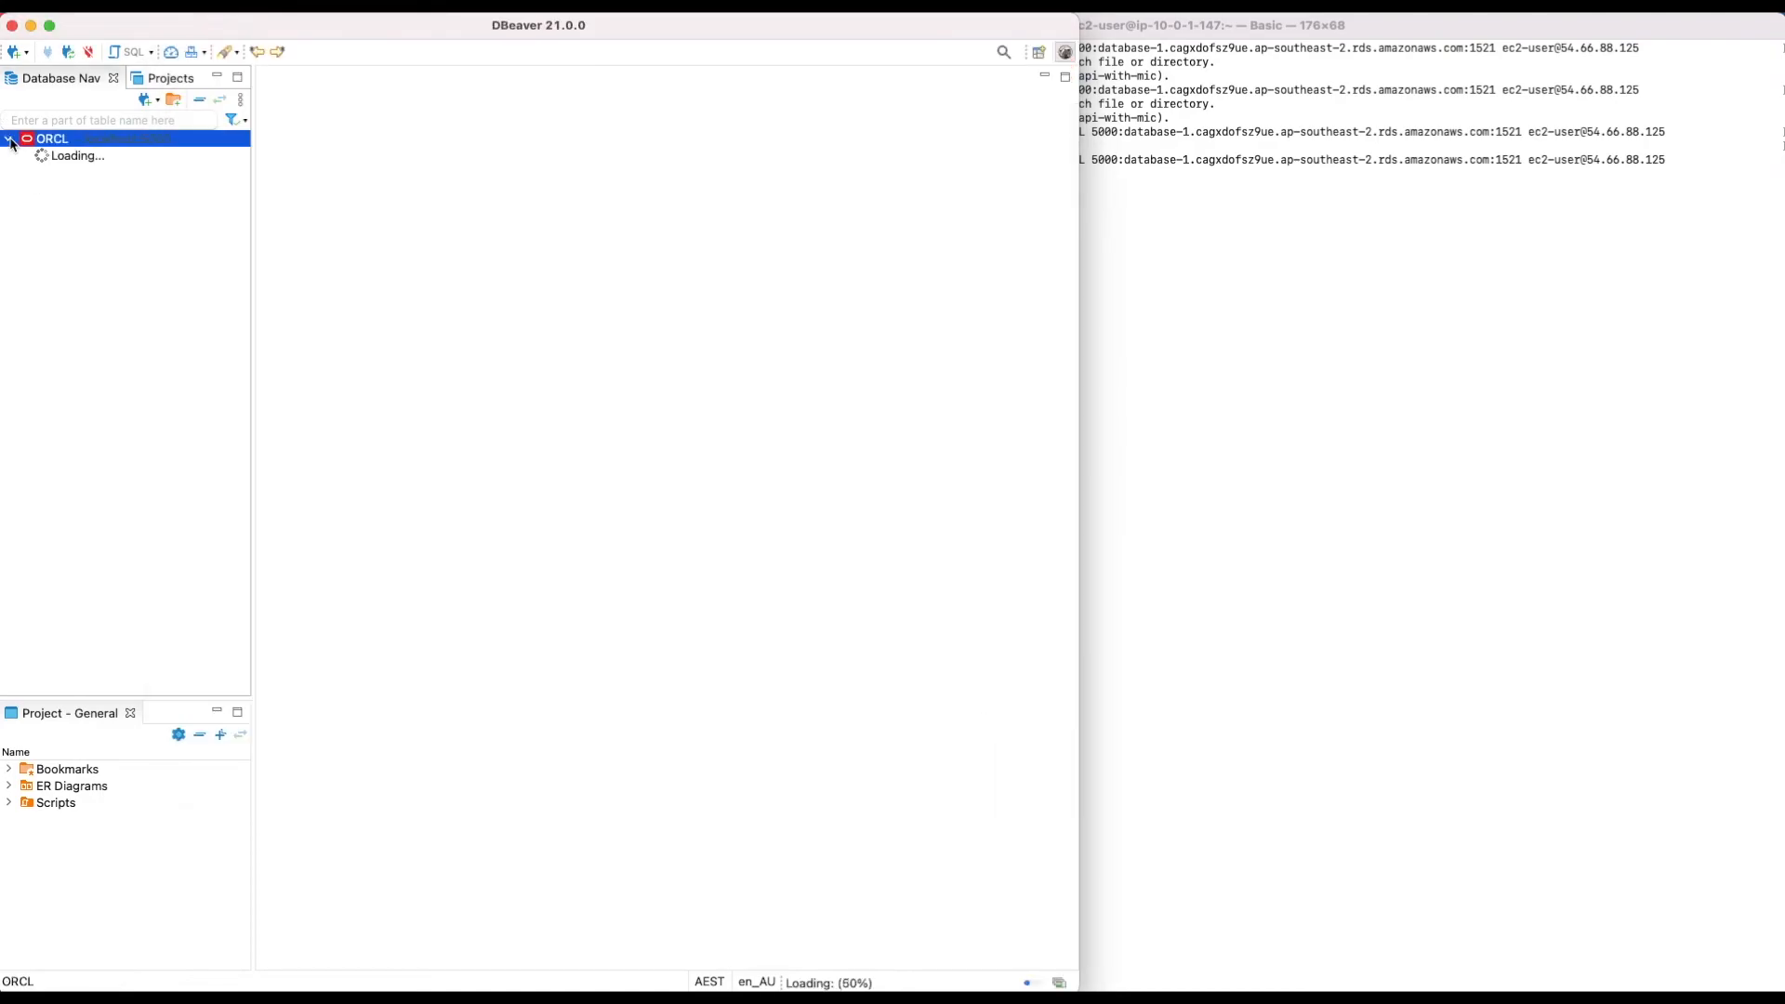
click(24, 155)
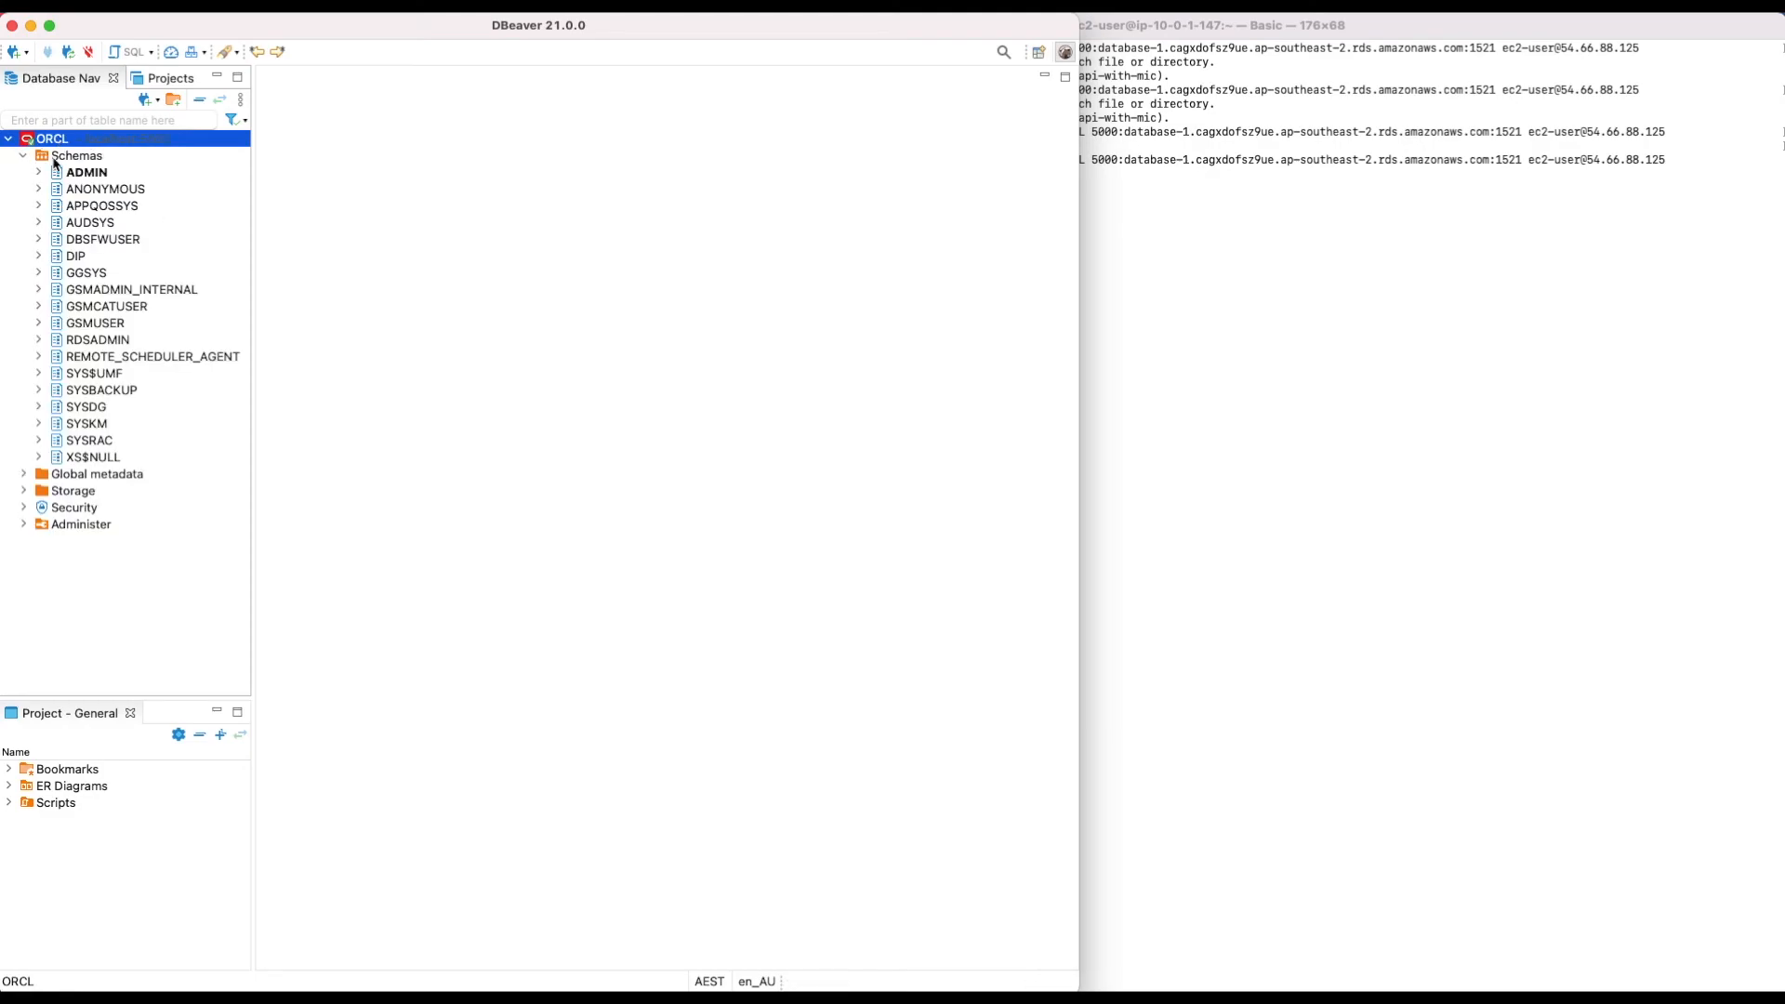
right_click(74, 144)
mouse_move(121, 152)
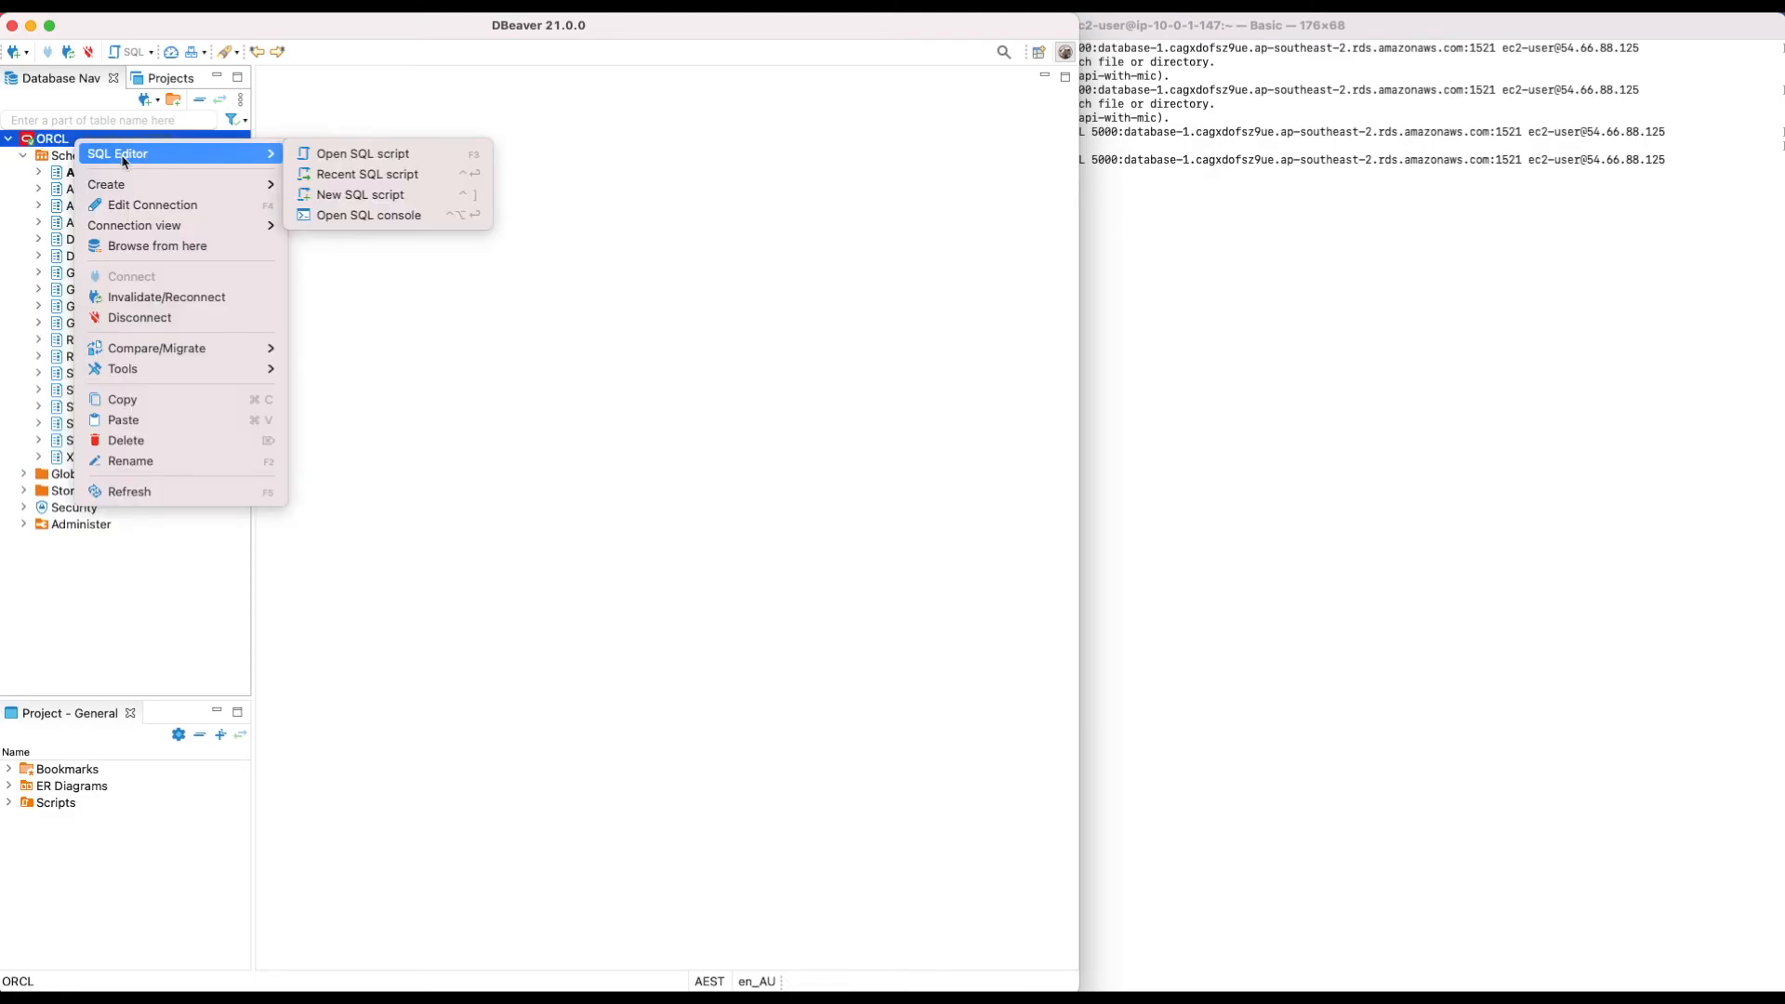
click(381, 158)
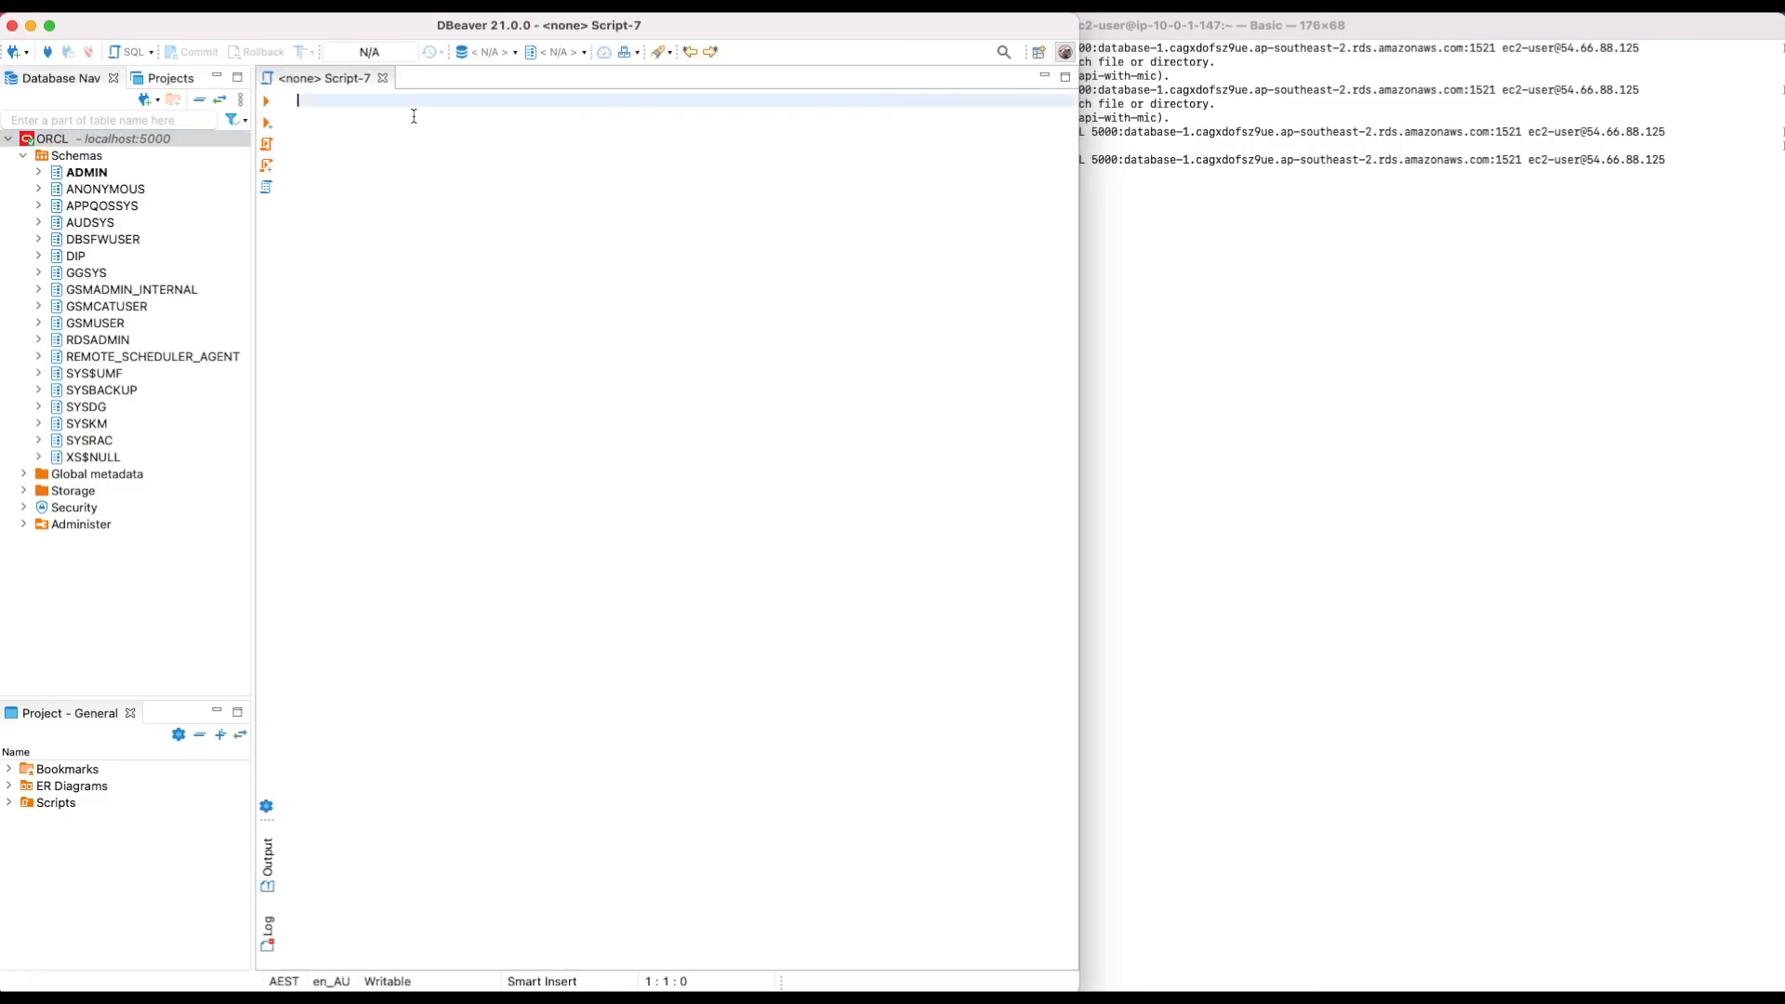
Step: Run SELECT * FROM v$instance; returning one row for instance ORCL, version 19.0.0.0.0
text(SELECT *)
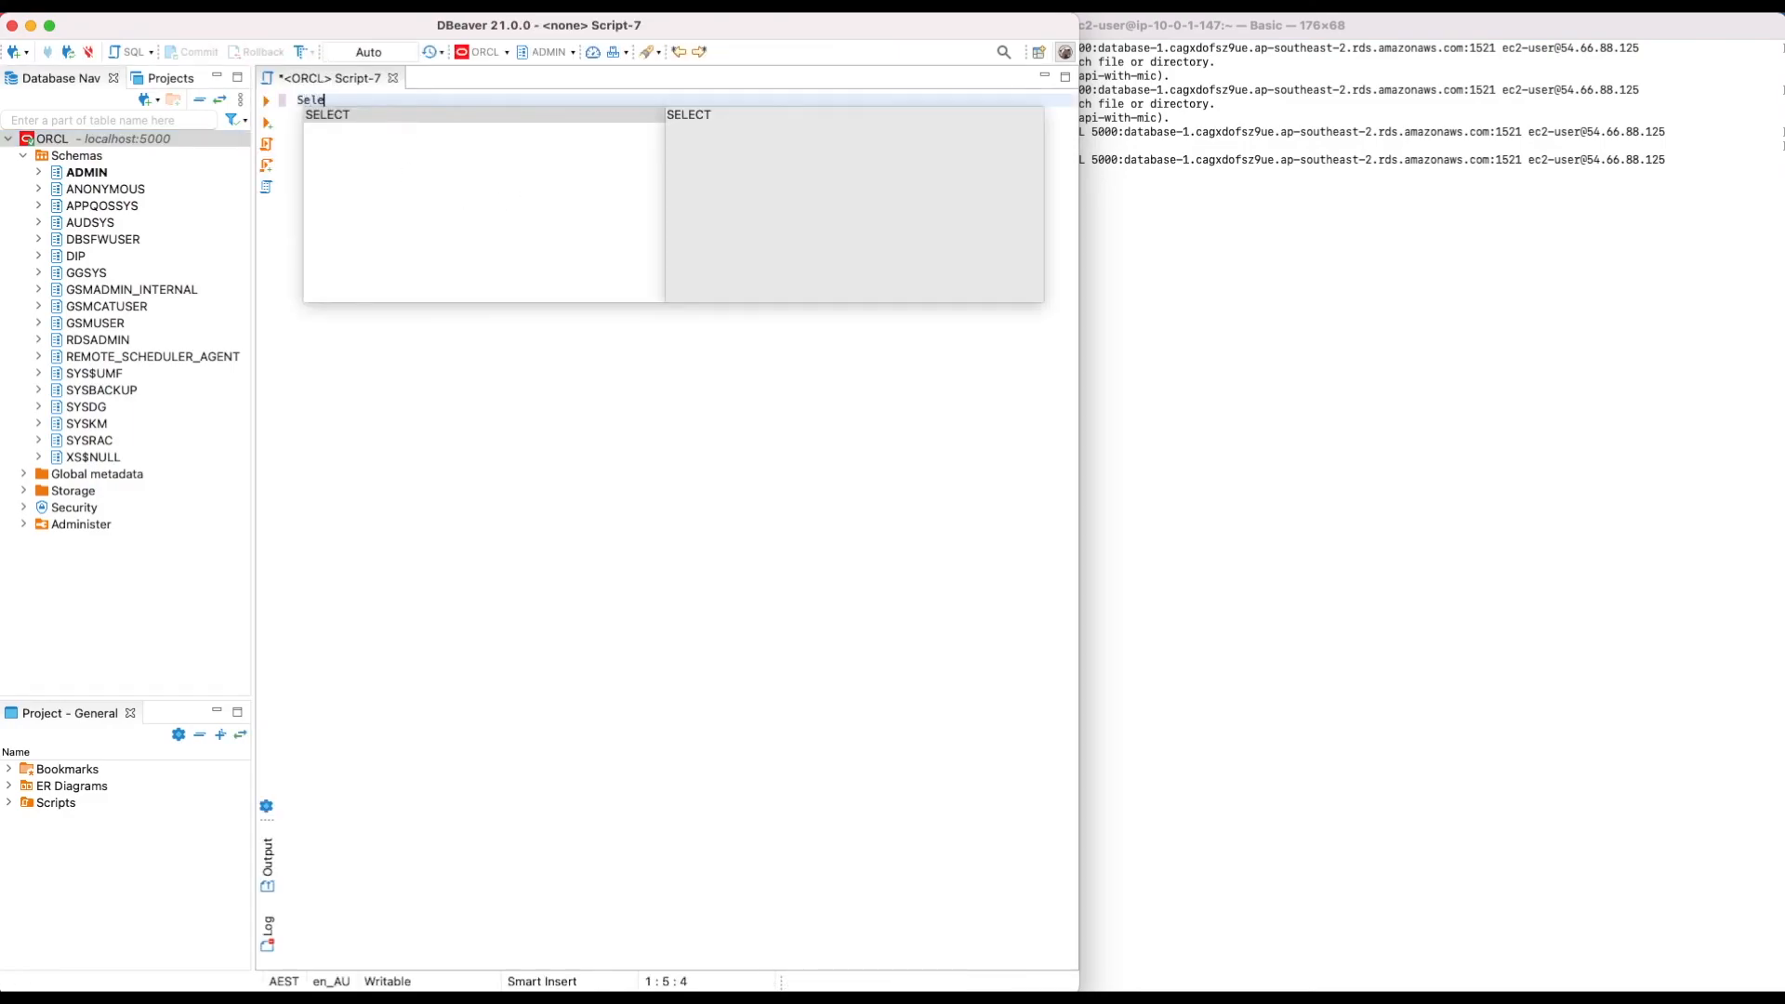
text( FROM )
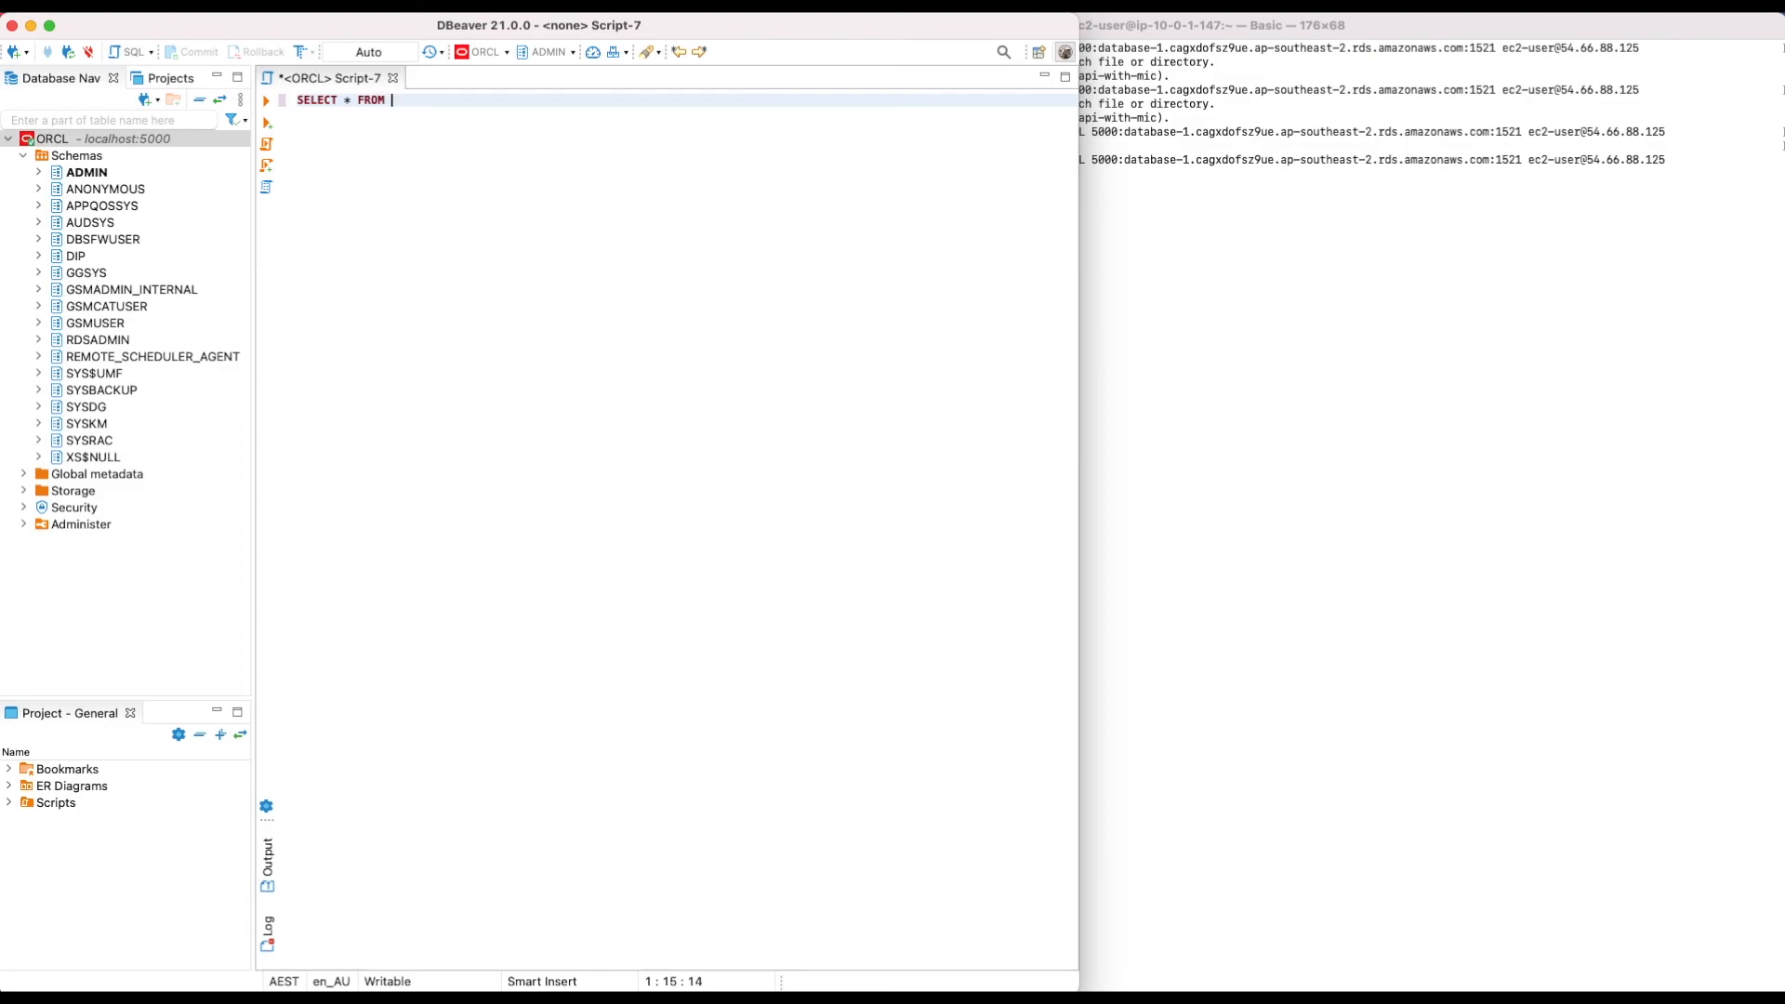
text(v$instance;)
key(super+Return)
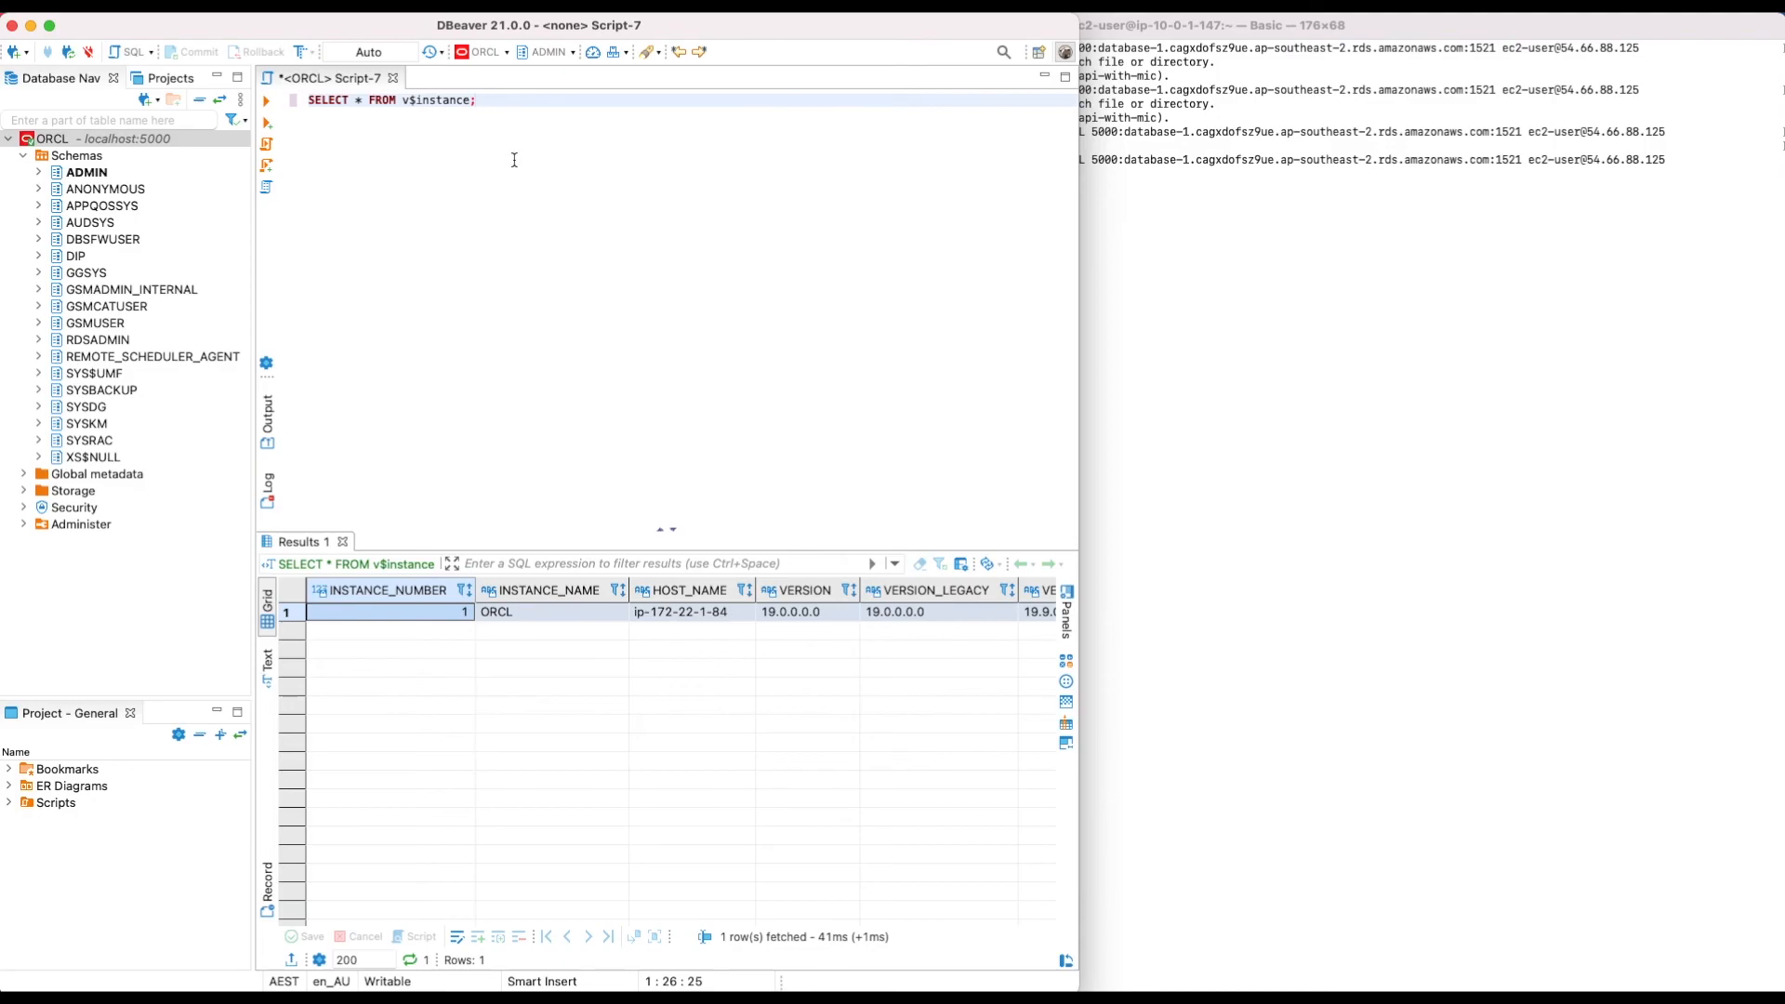
click(1402, 331)
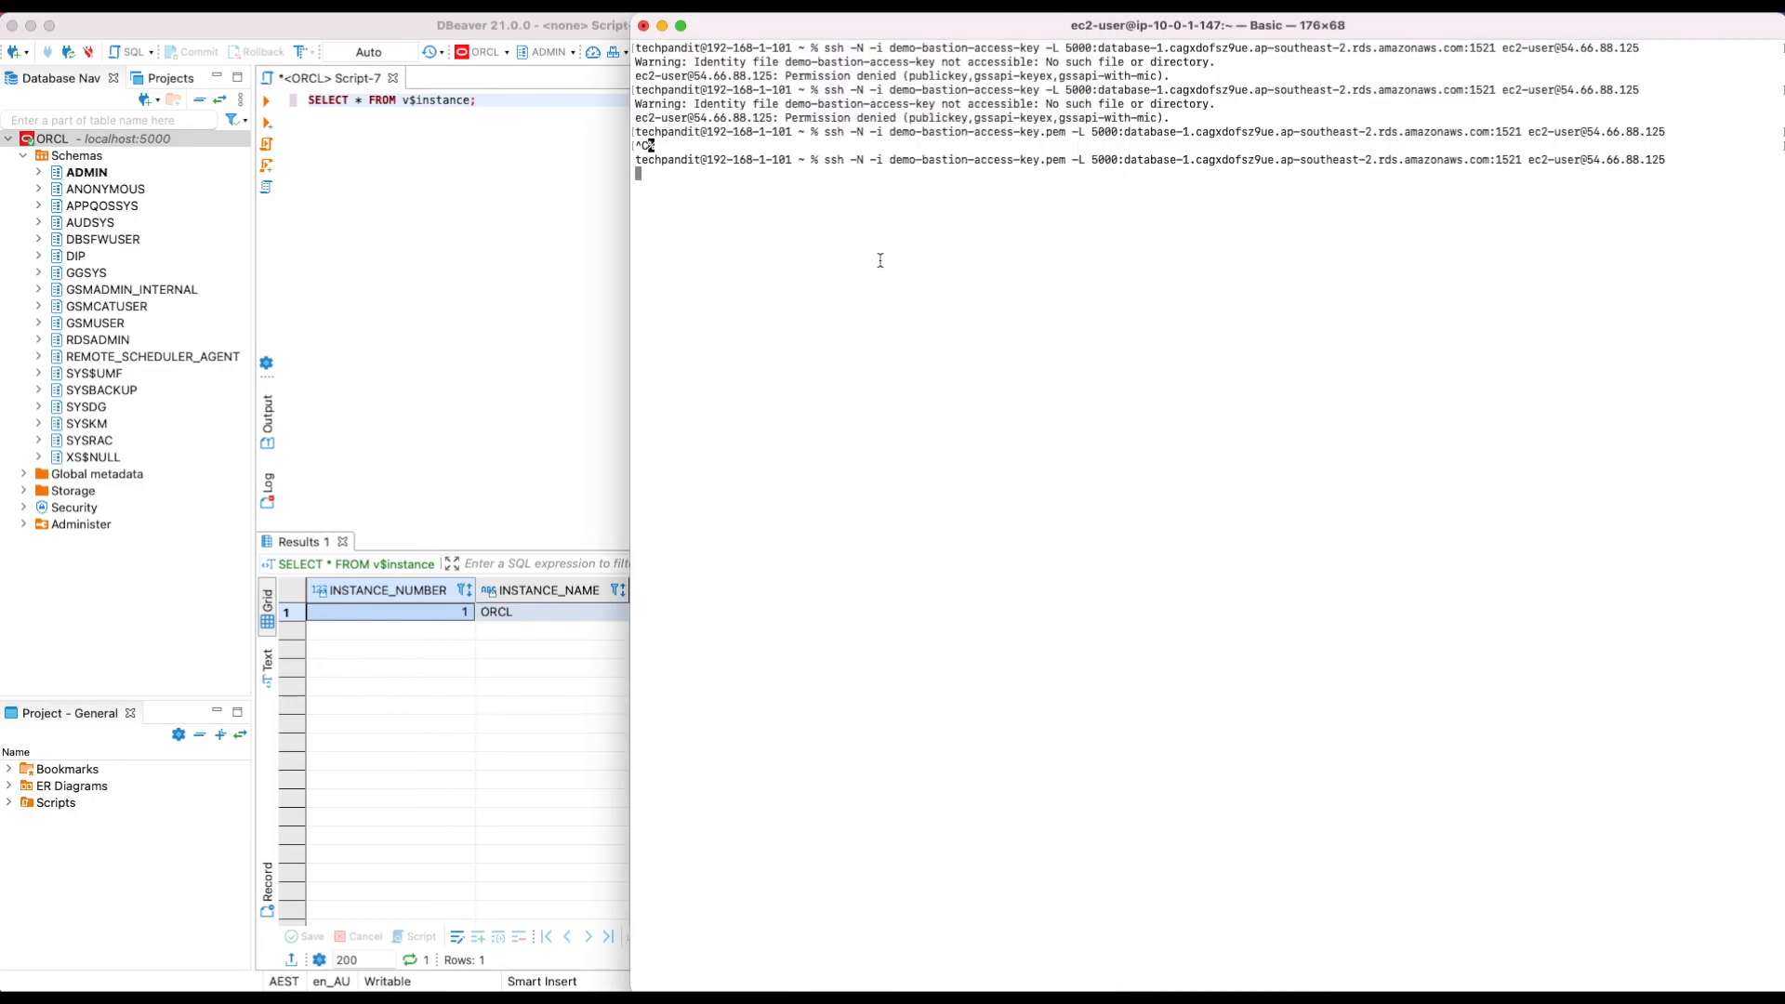
click(503, 263)
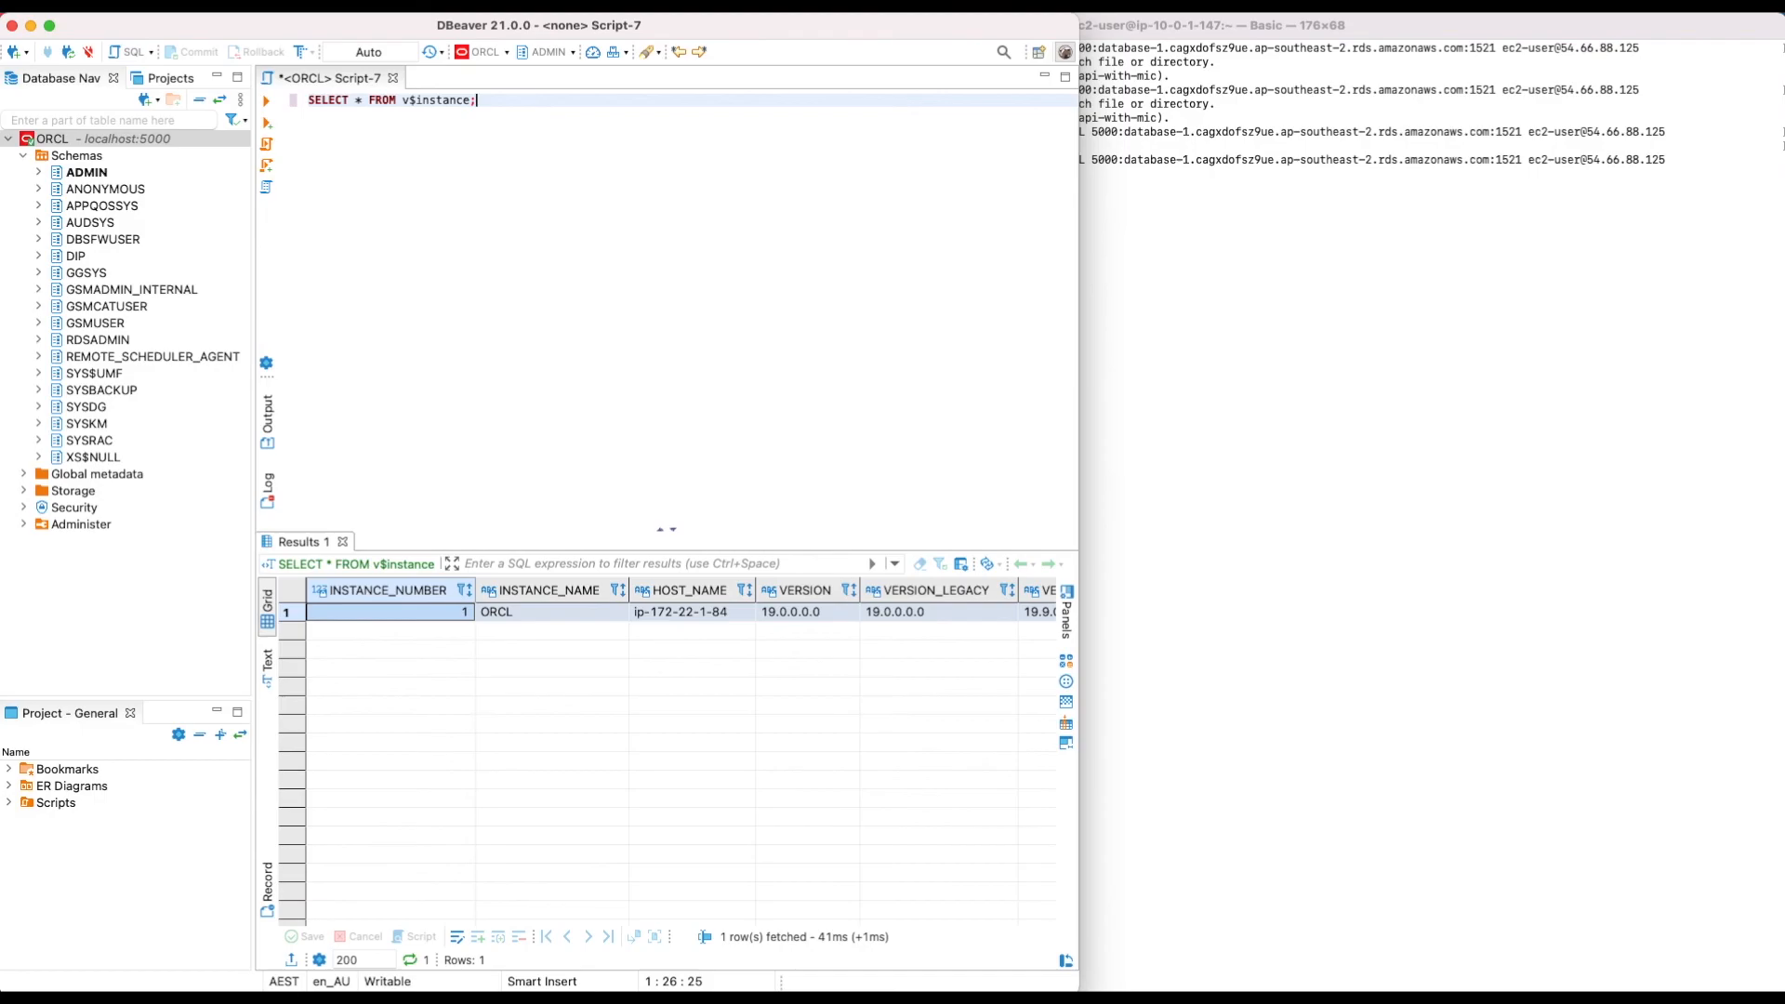